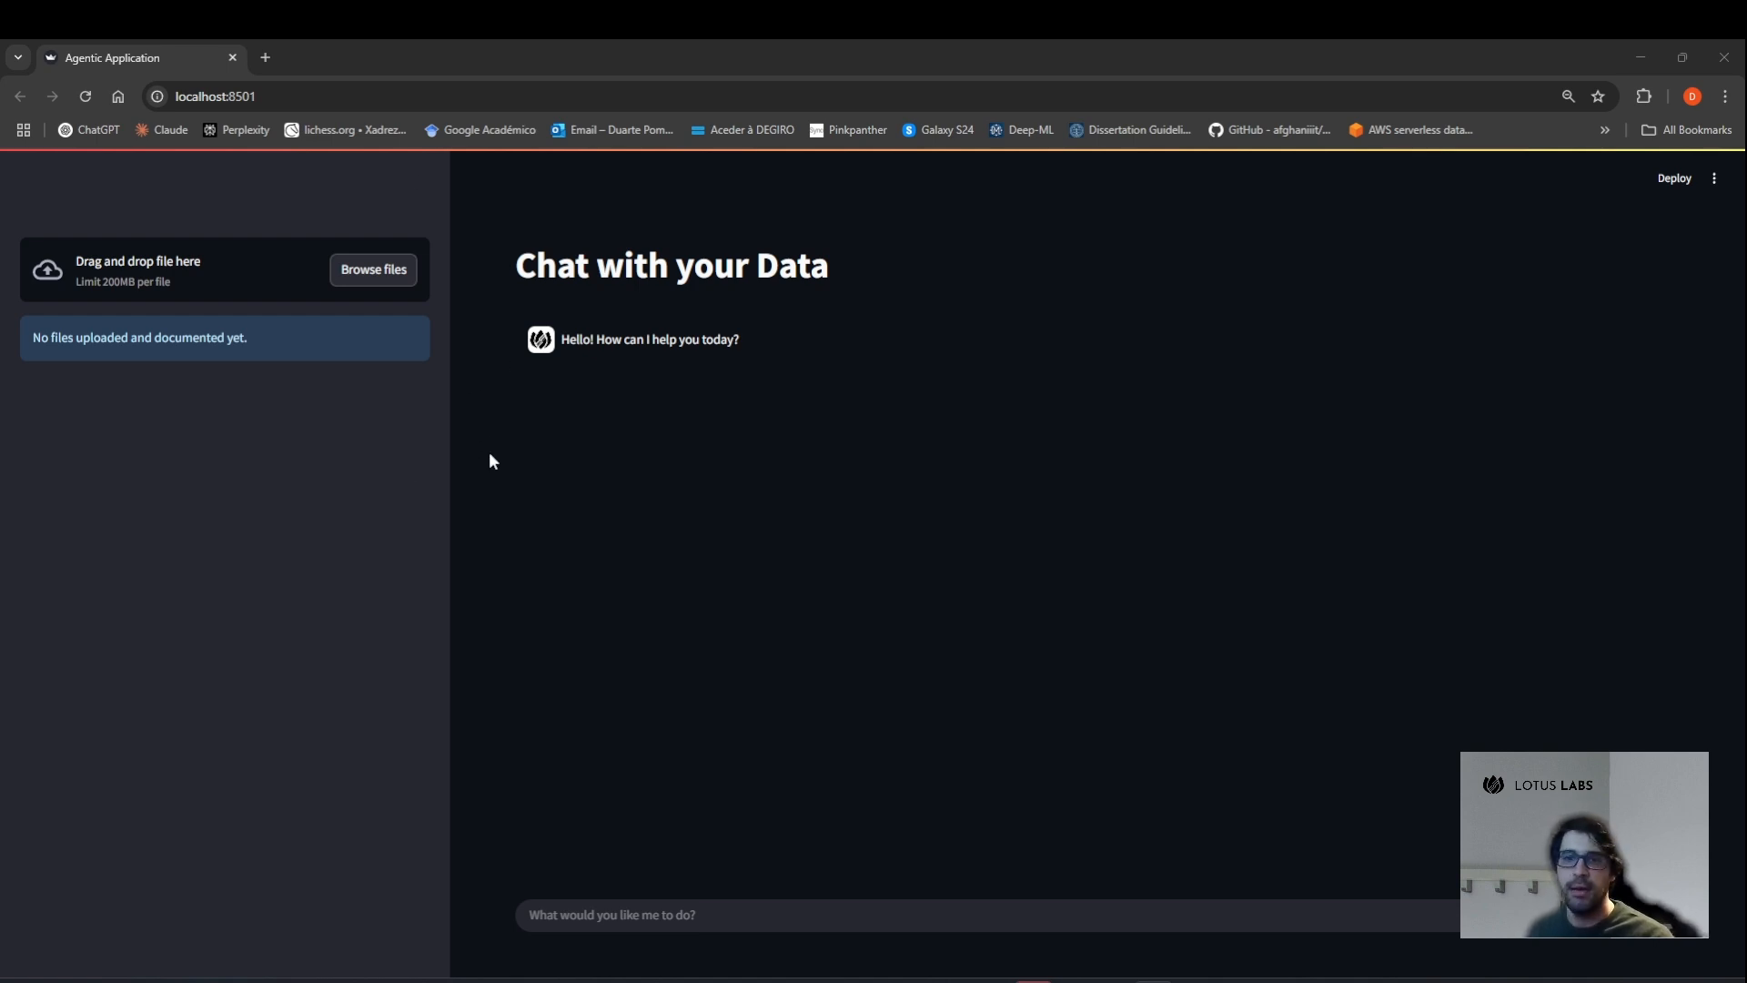
# Upload the pokemon file from the Downloads folder and go to the start of its data description form.
pyautogui.click(393, 273)
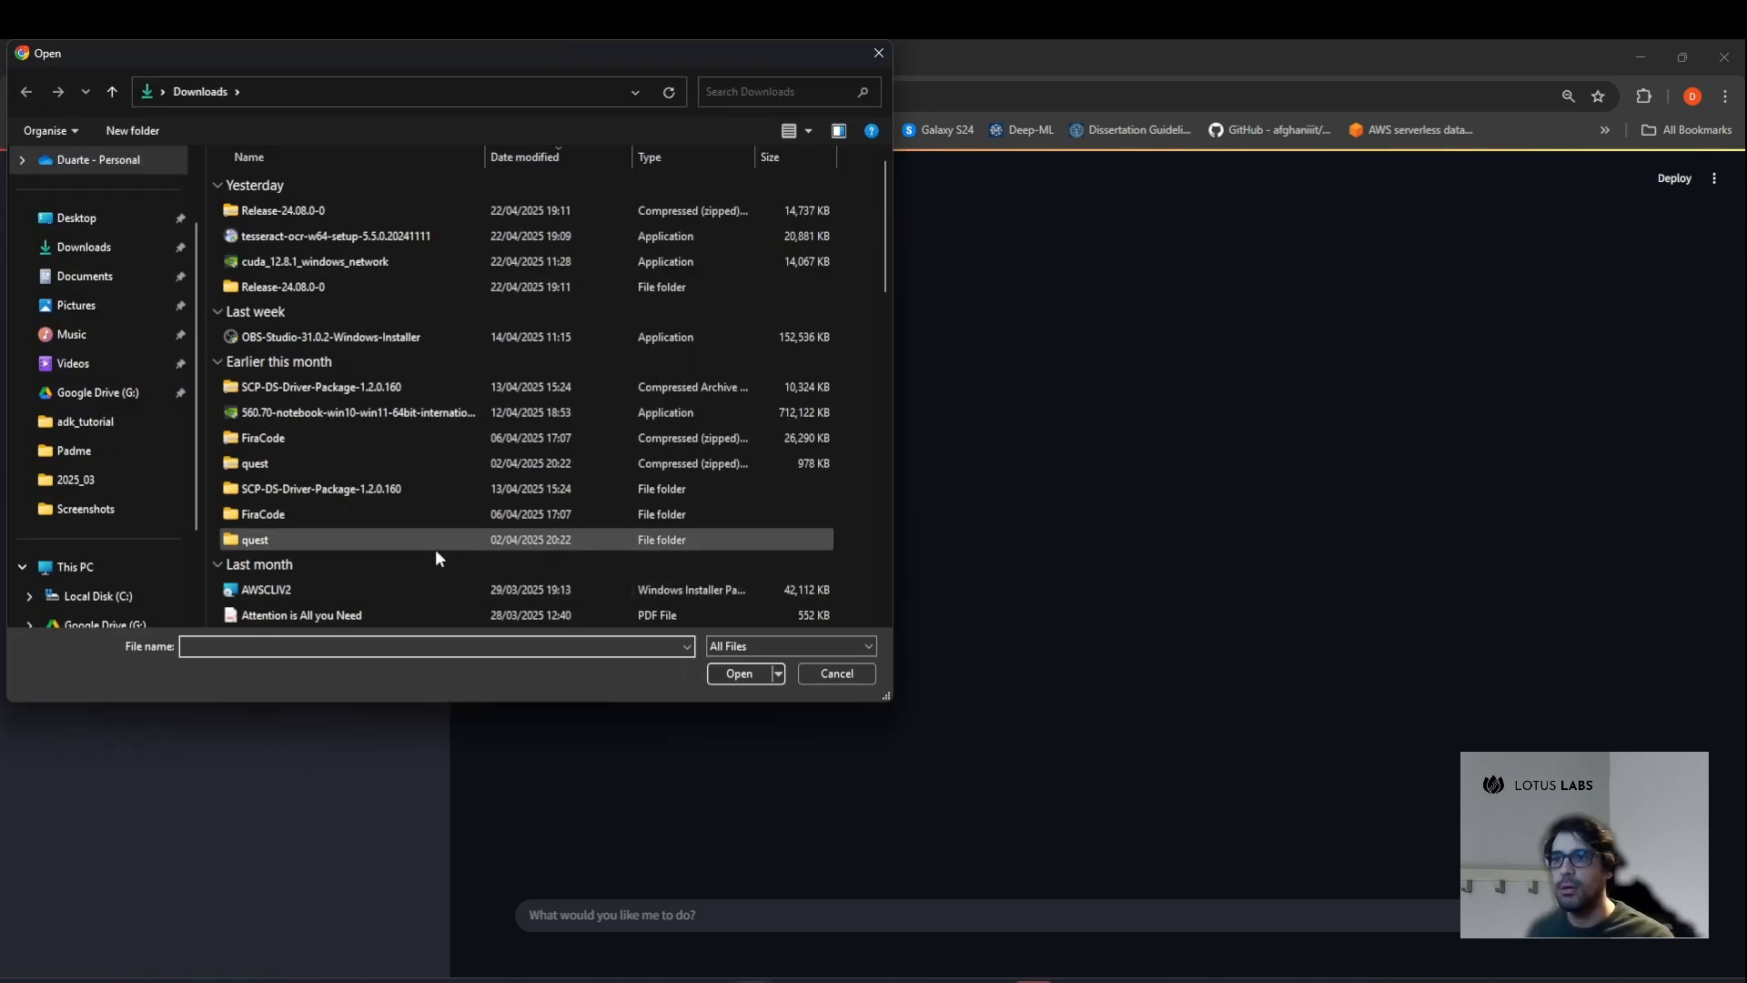
pyautogui.scroll(-3, 392, 493)
pyautogui.click(352, 461)
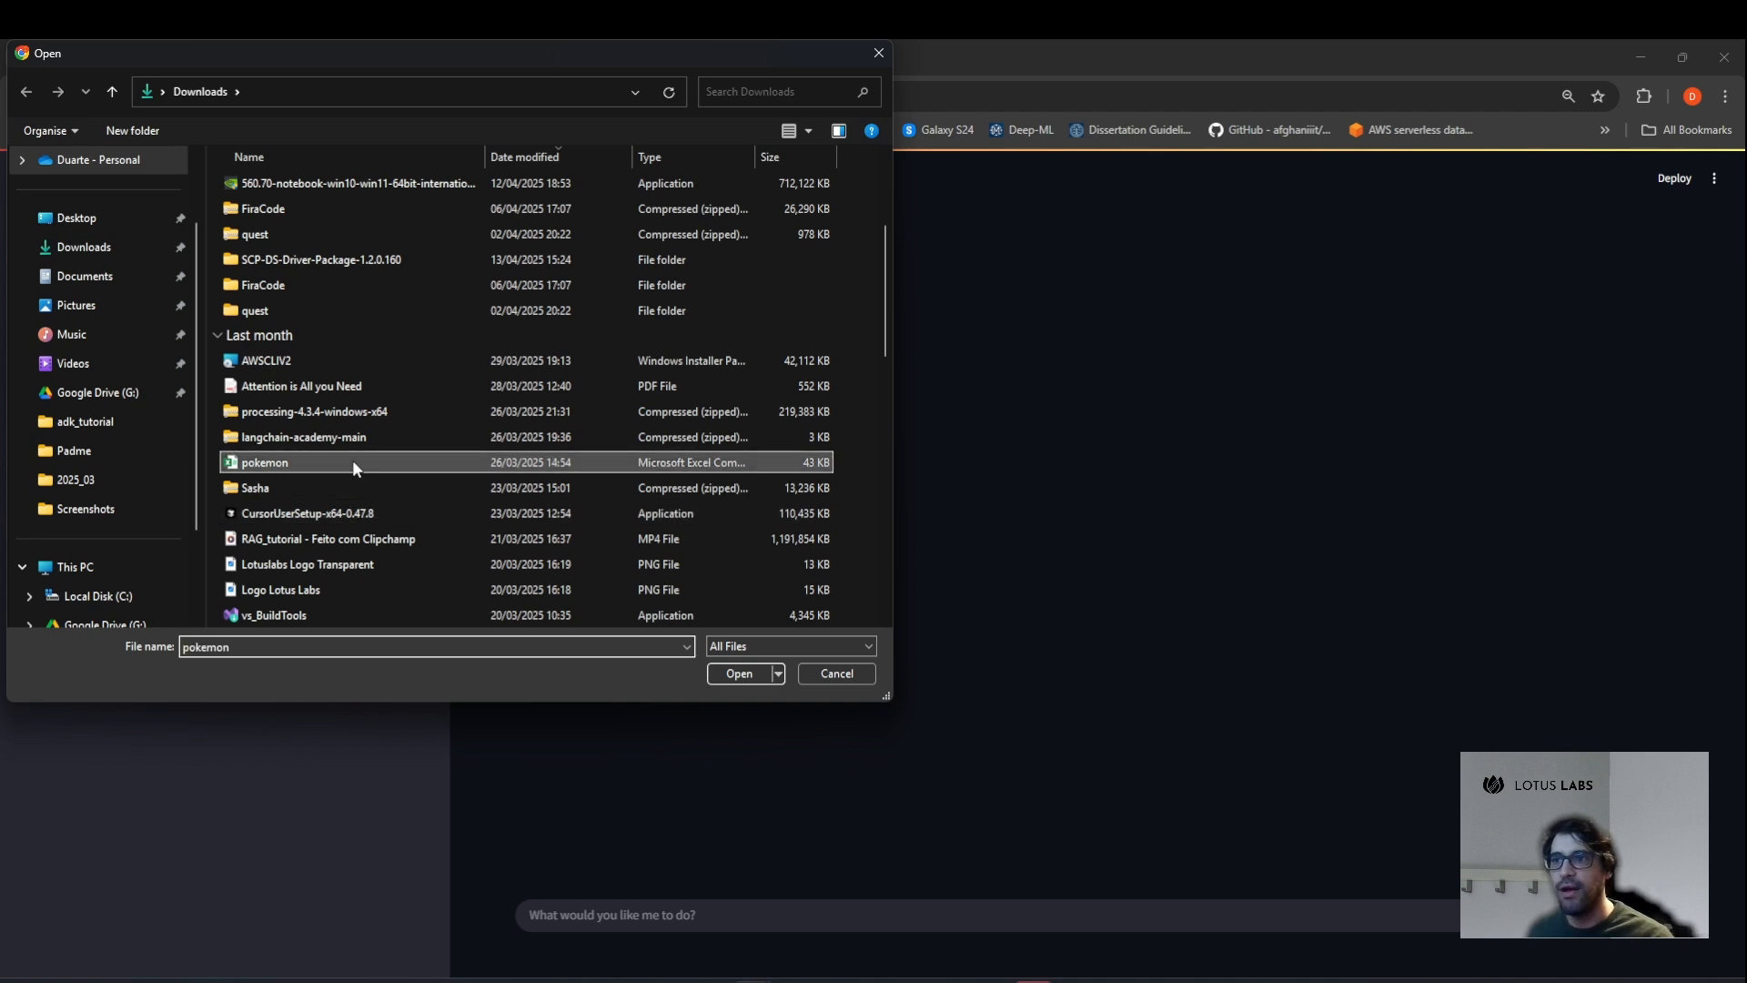
pyautogui.click(742, 678)
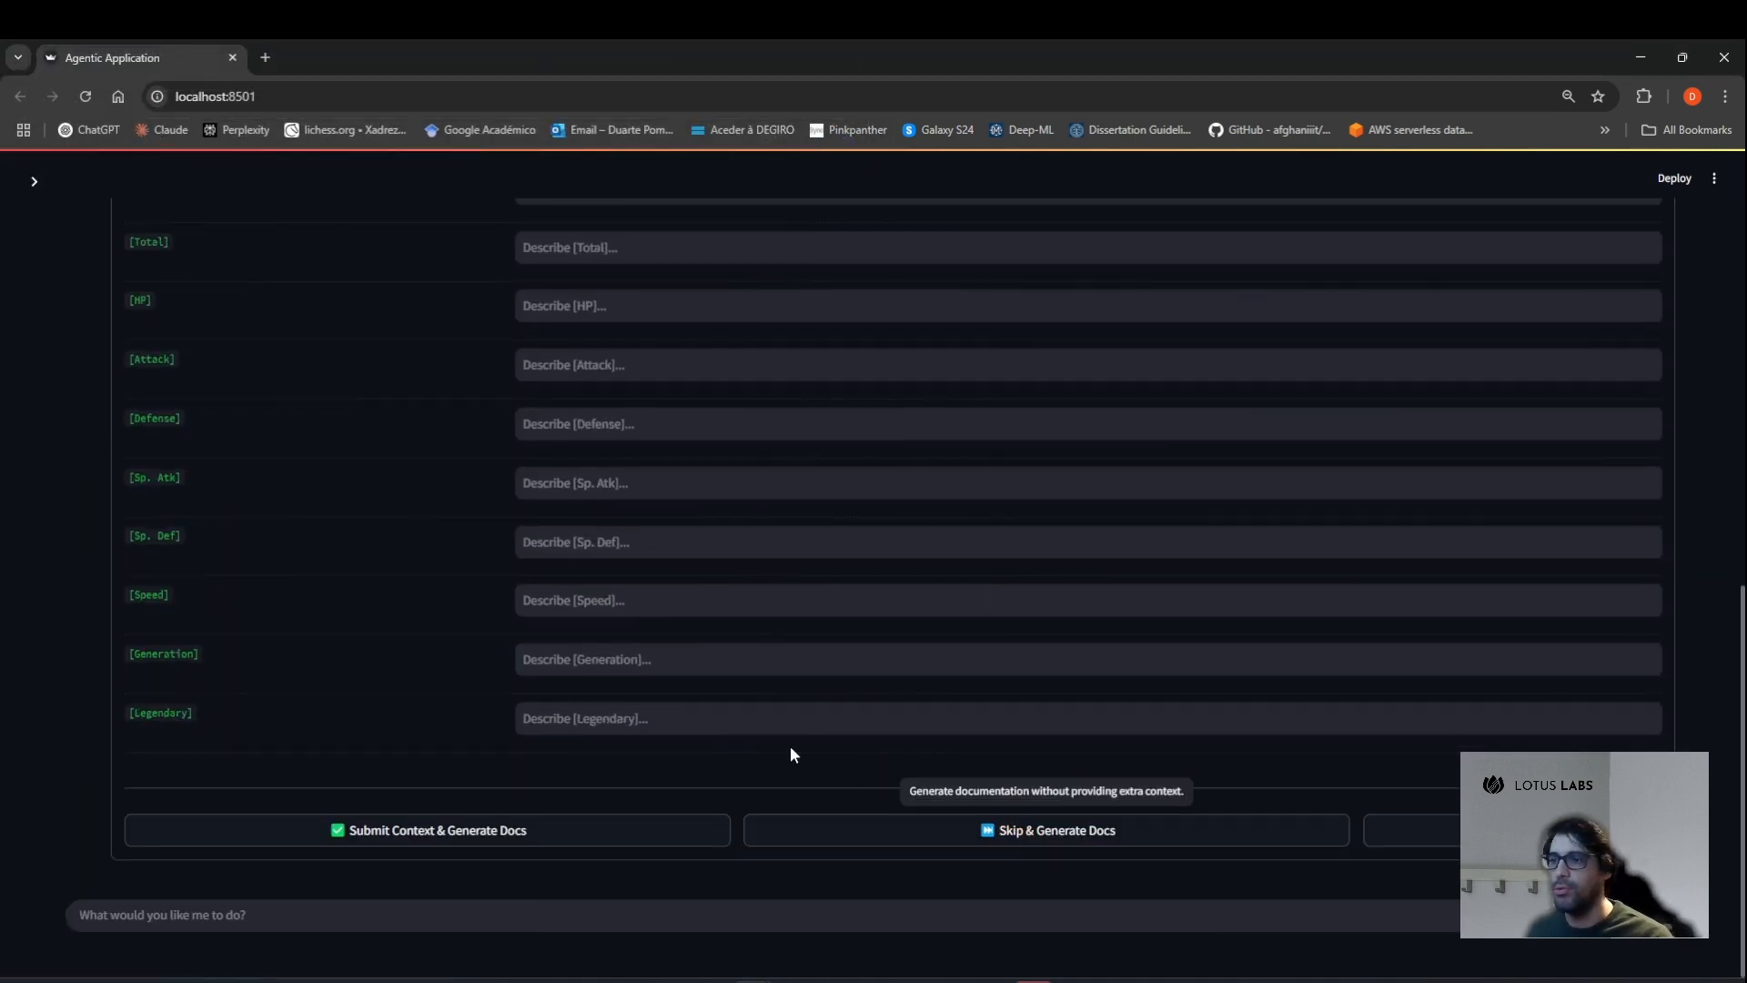
pyautogui.scroll(15, 624, 565)
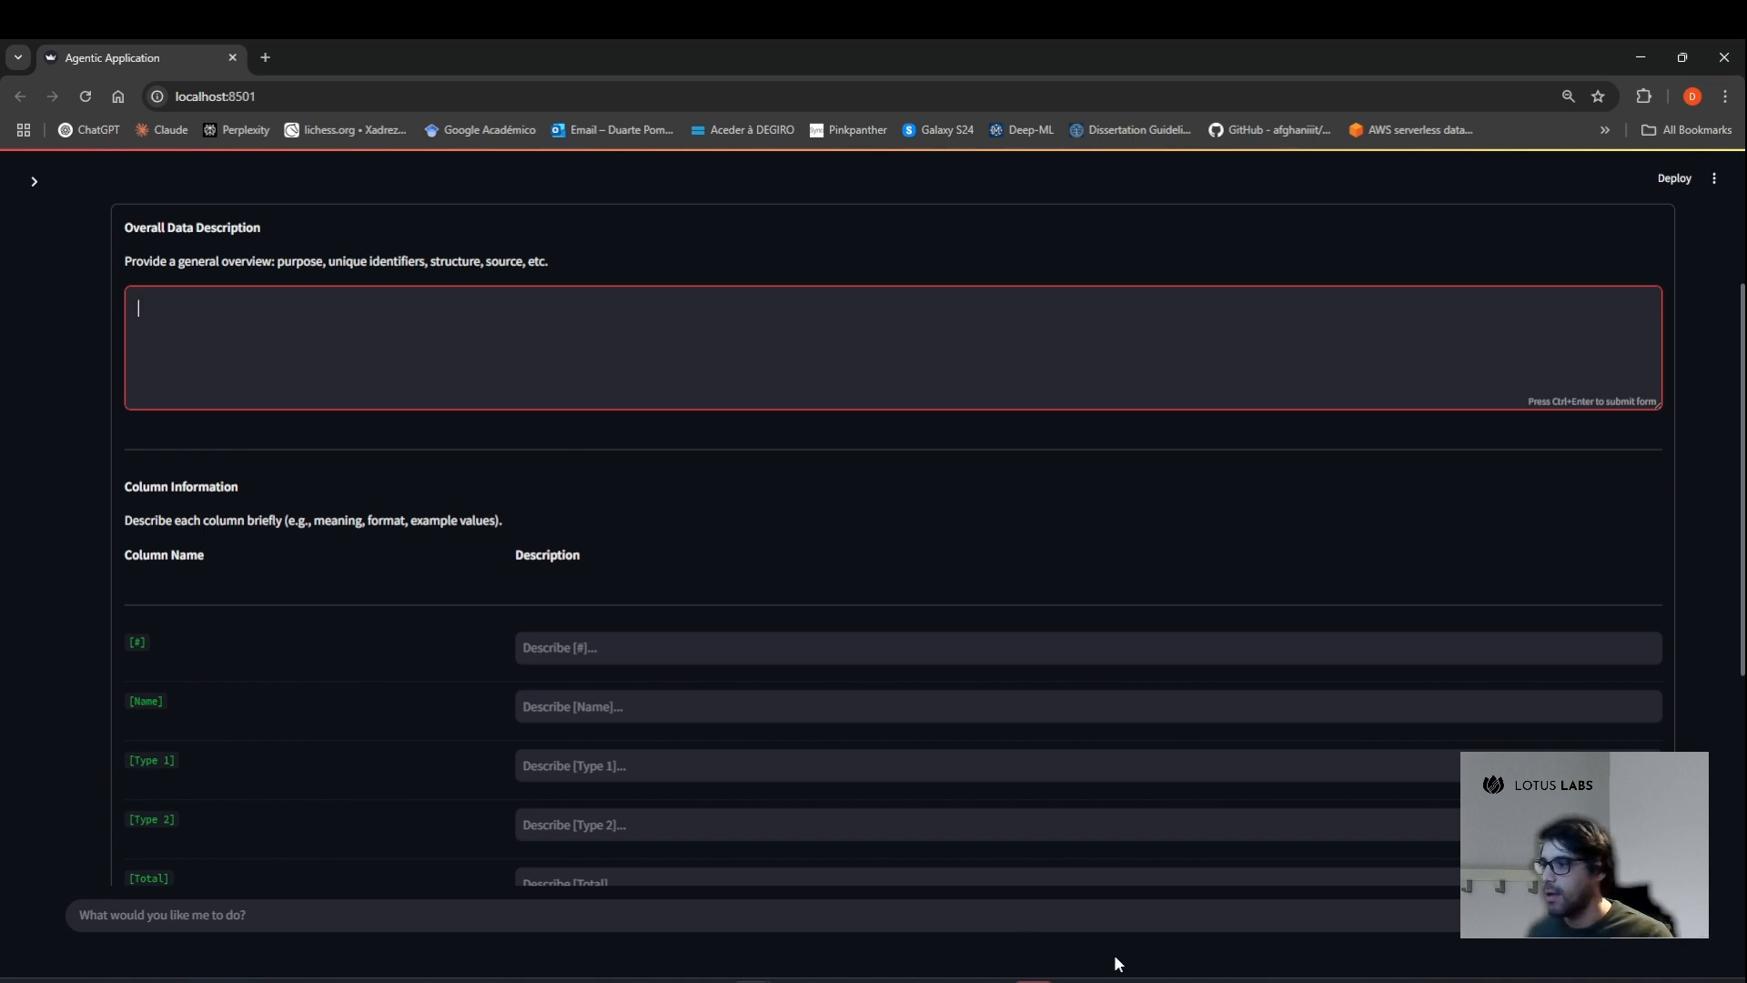
# Switch to the pokemon workbook in Excel, maximize it and examine the # column, especially the numbers of the Charizard rows.
pyautogui.moveTo(1117, 965)
pyautogui.click(1076, 919)
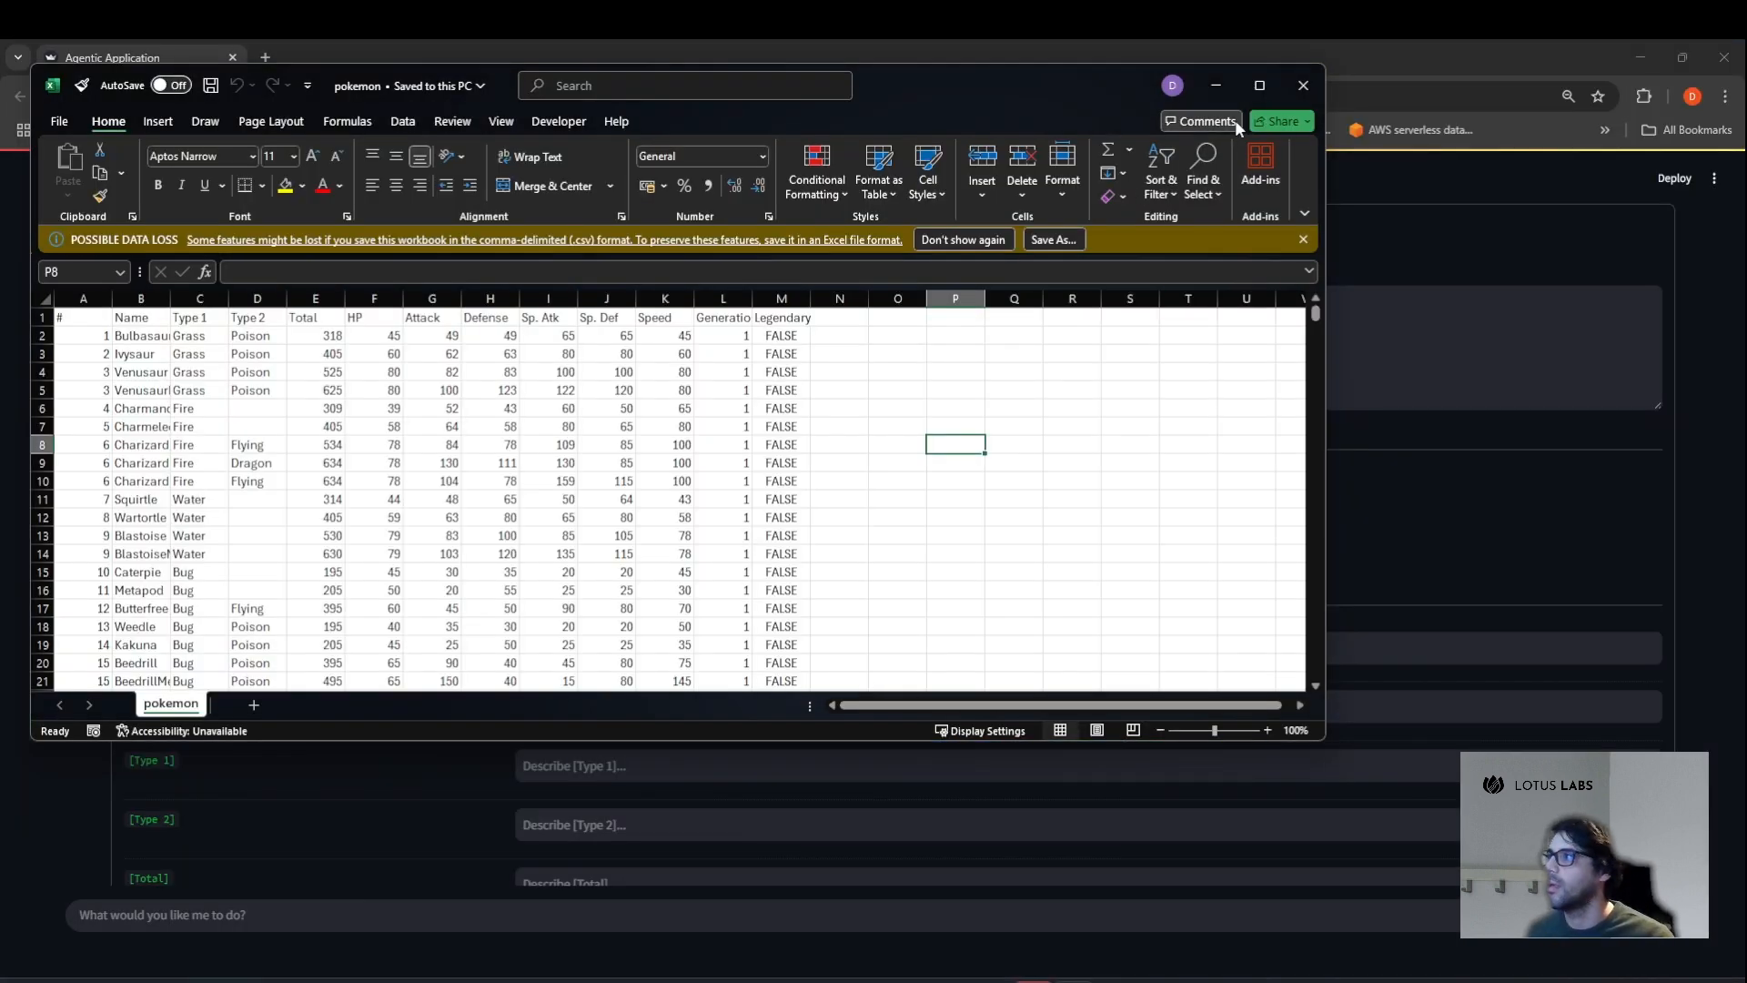
pyautogui.click(1273, 82)
pyautogui.click(54, 273)
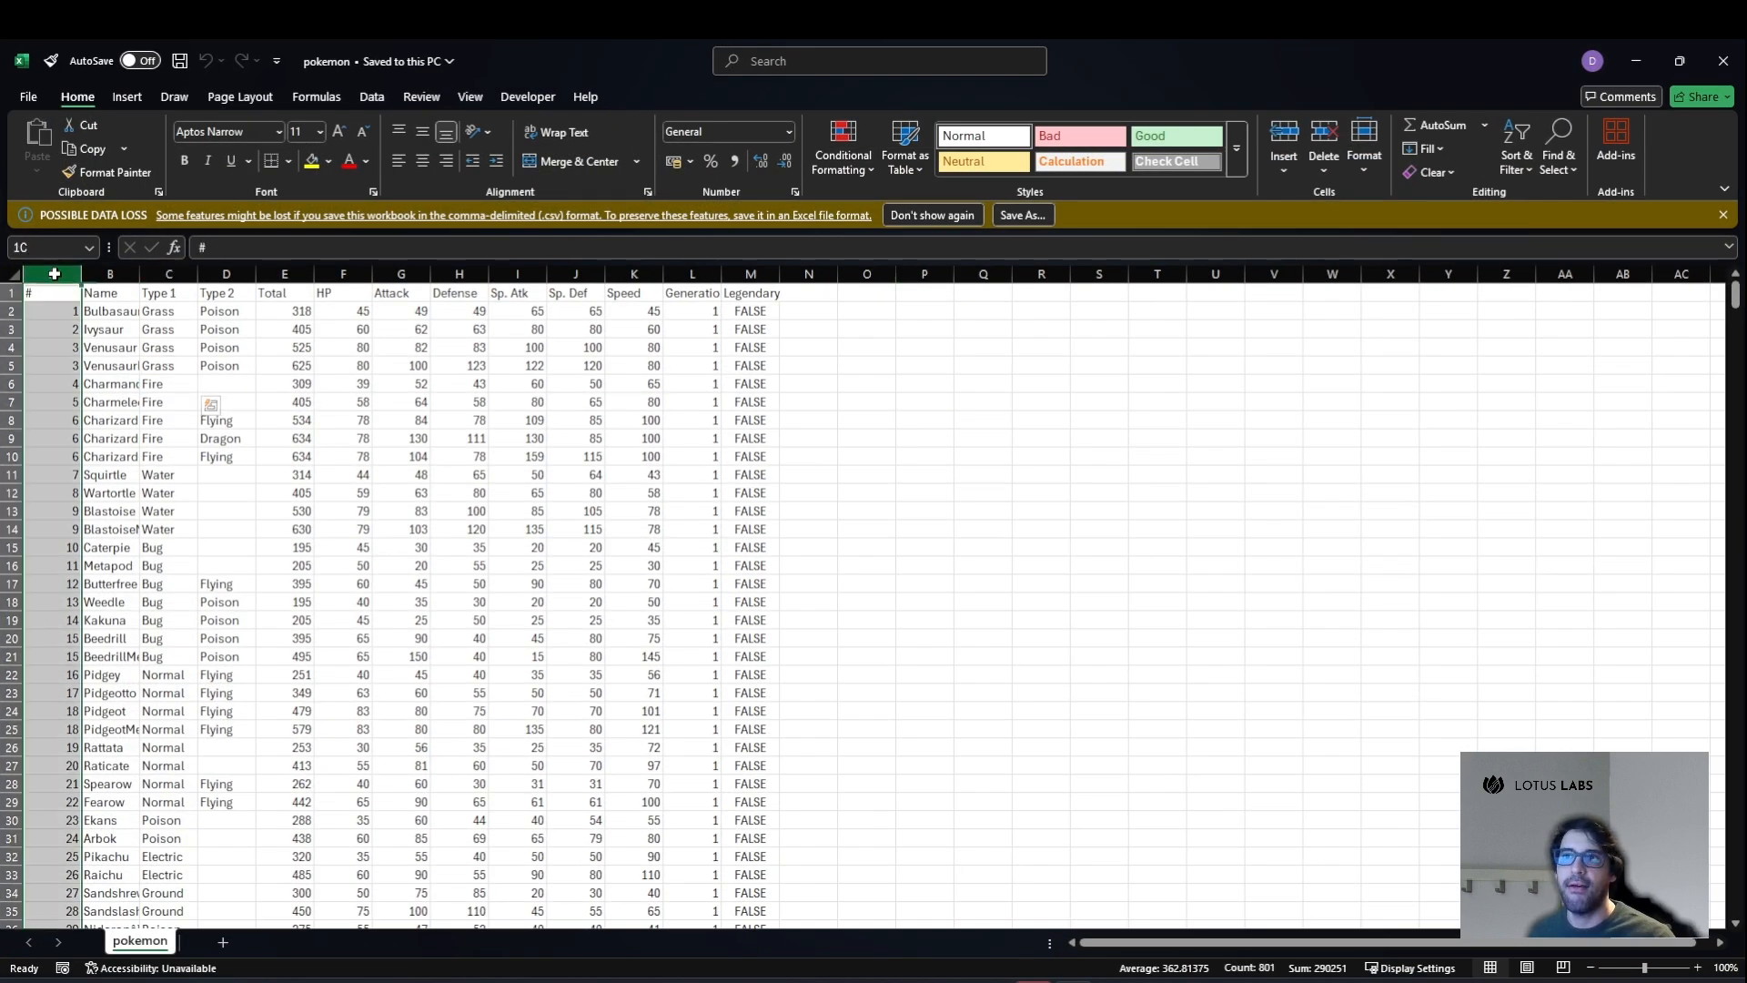
pyautogui.click(162, 495)
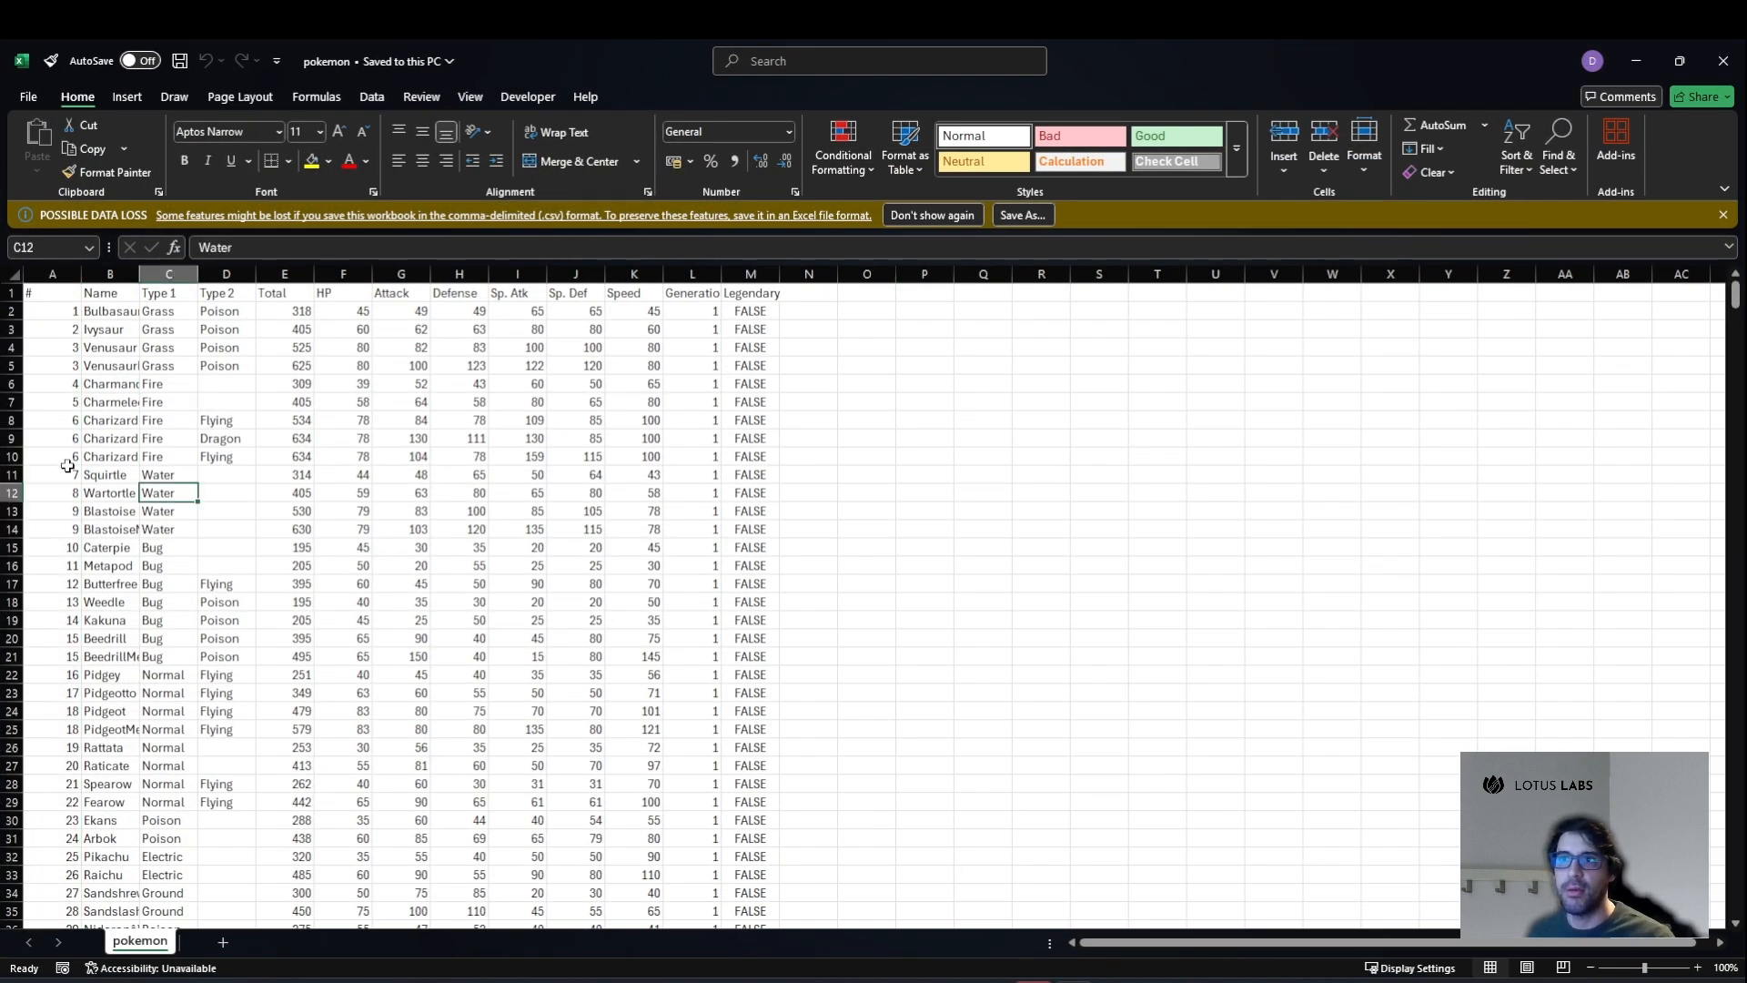
pyautogui.moveTo(63, 425); pyautogui.dragTo(114, 455)
pyautogui.click(76, 512)
pyautogui.click(60, 439)
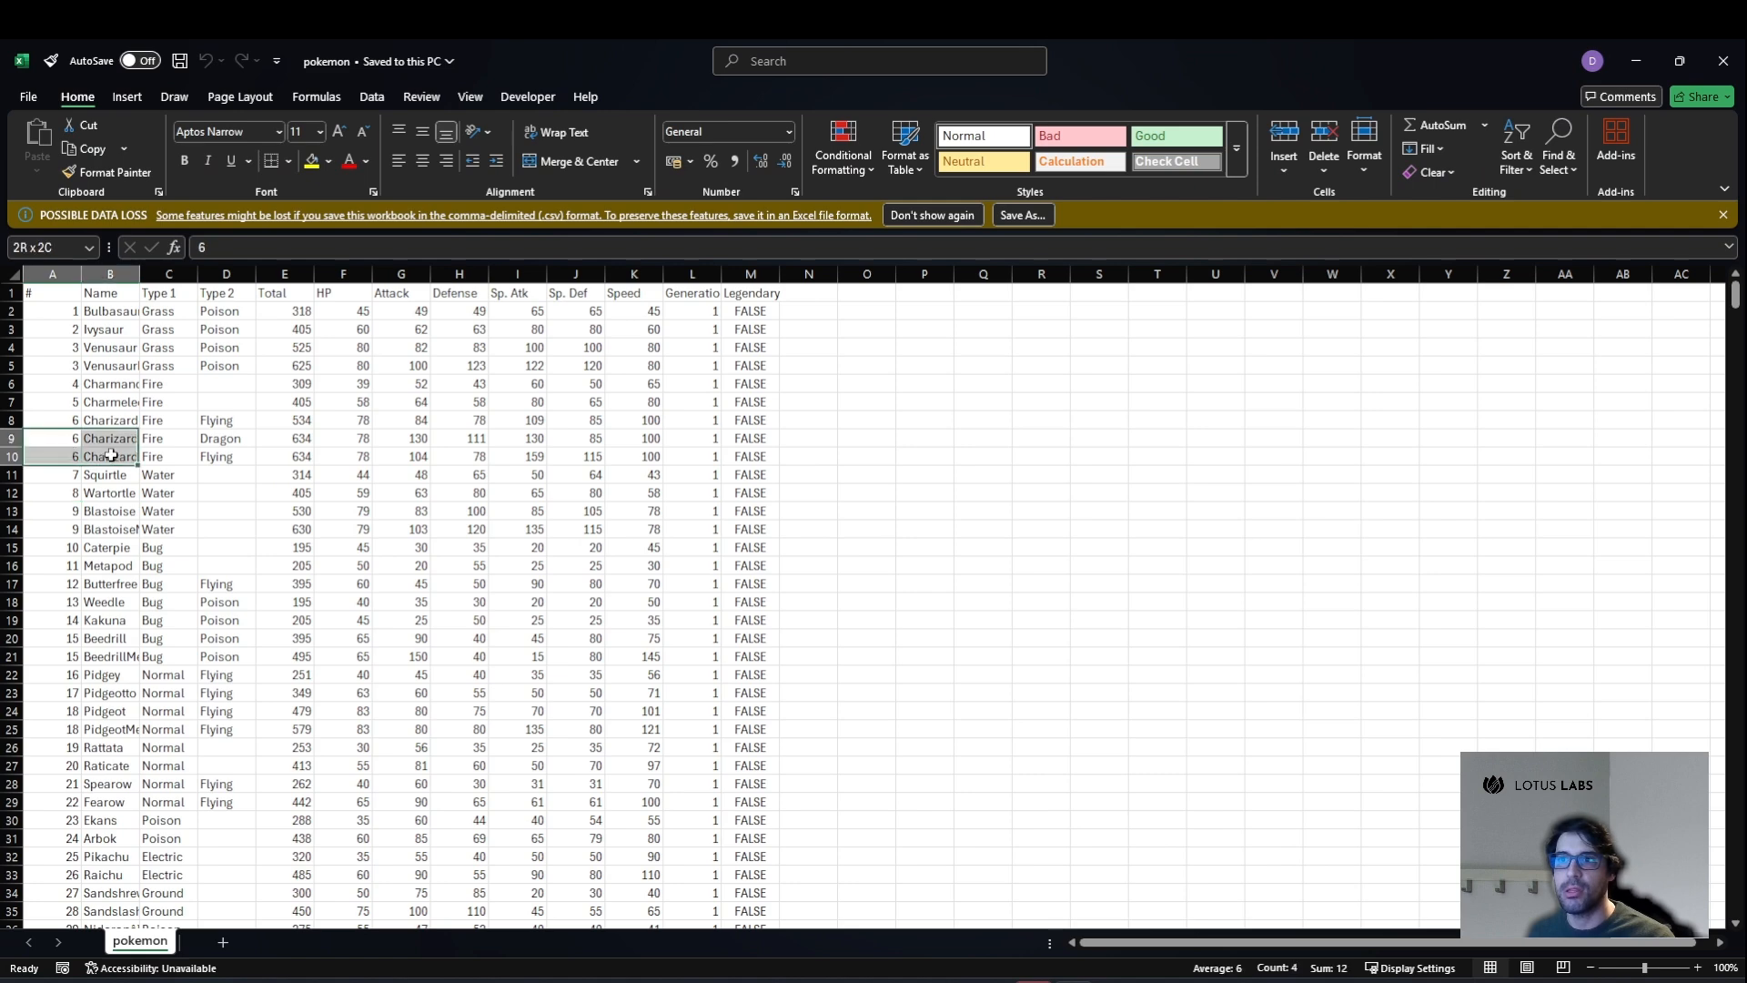
# Autofit the Name column and go through the Charizard rows as far as the Total value.
pyautogui.doubleClick(141, 276)
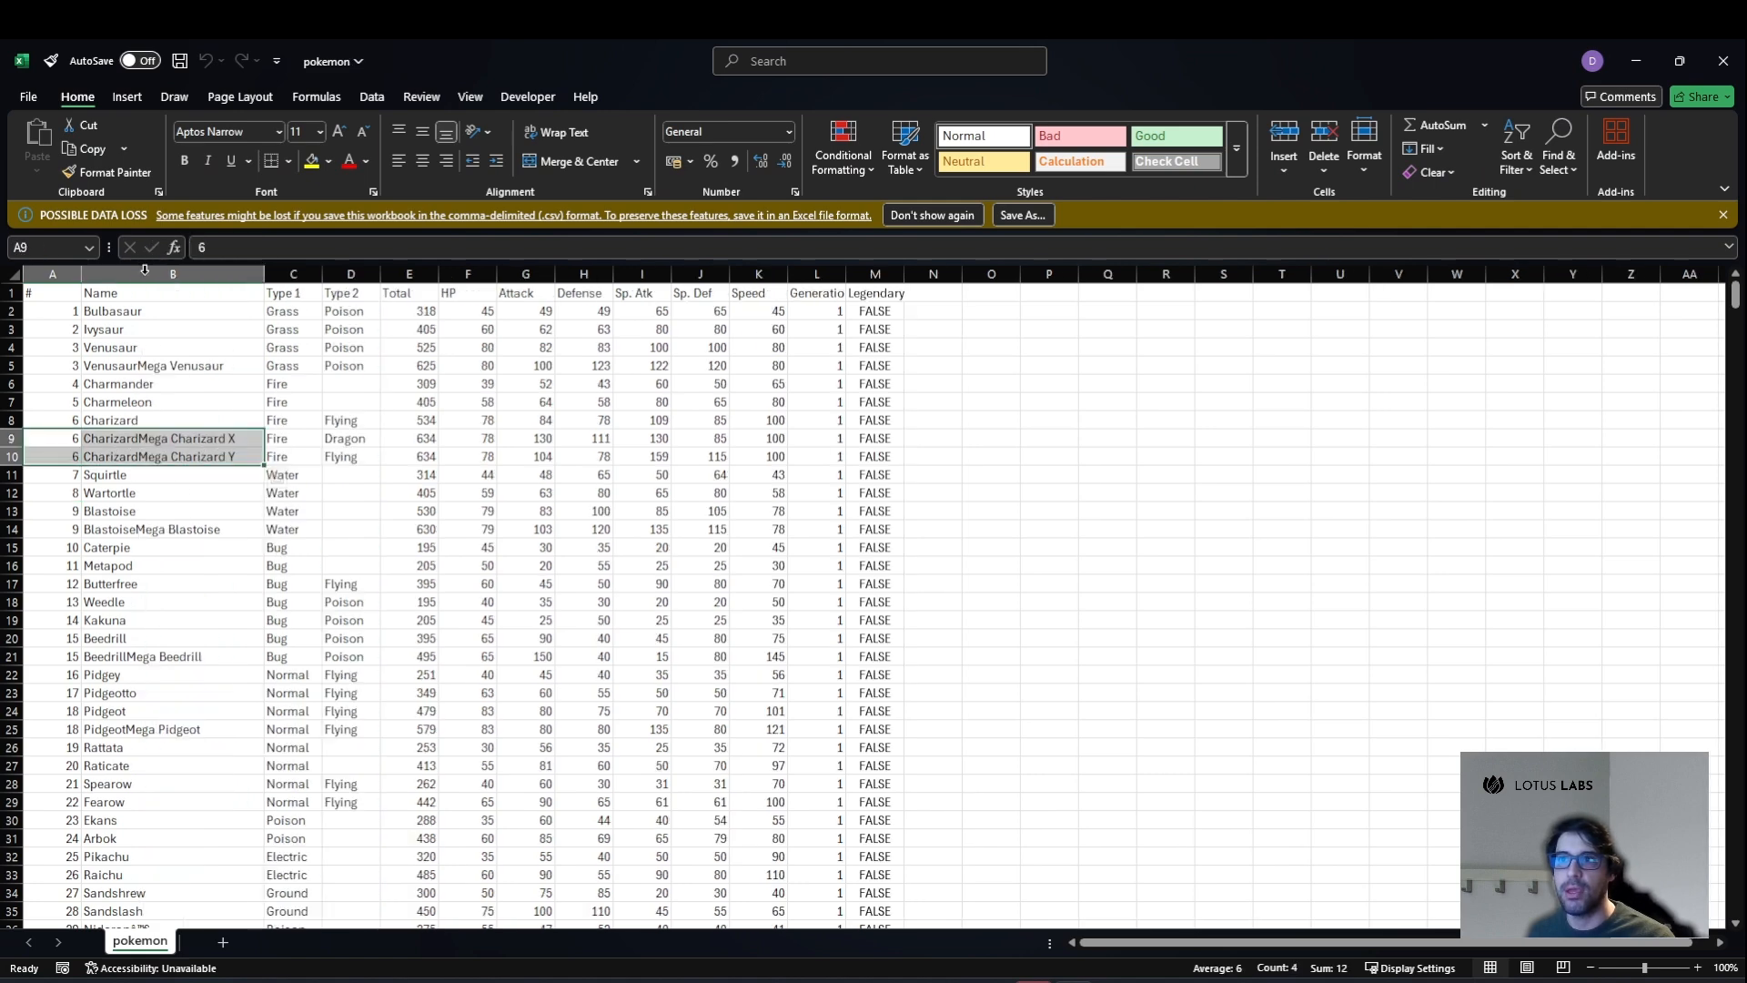
pyautogui.click(236, 443)
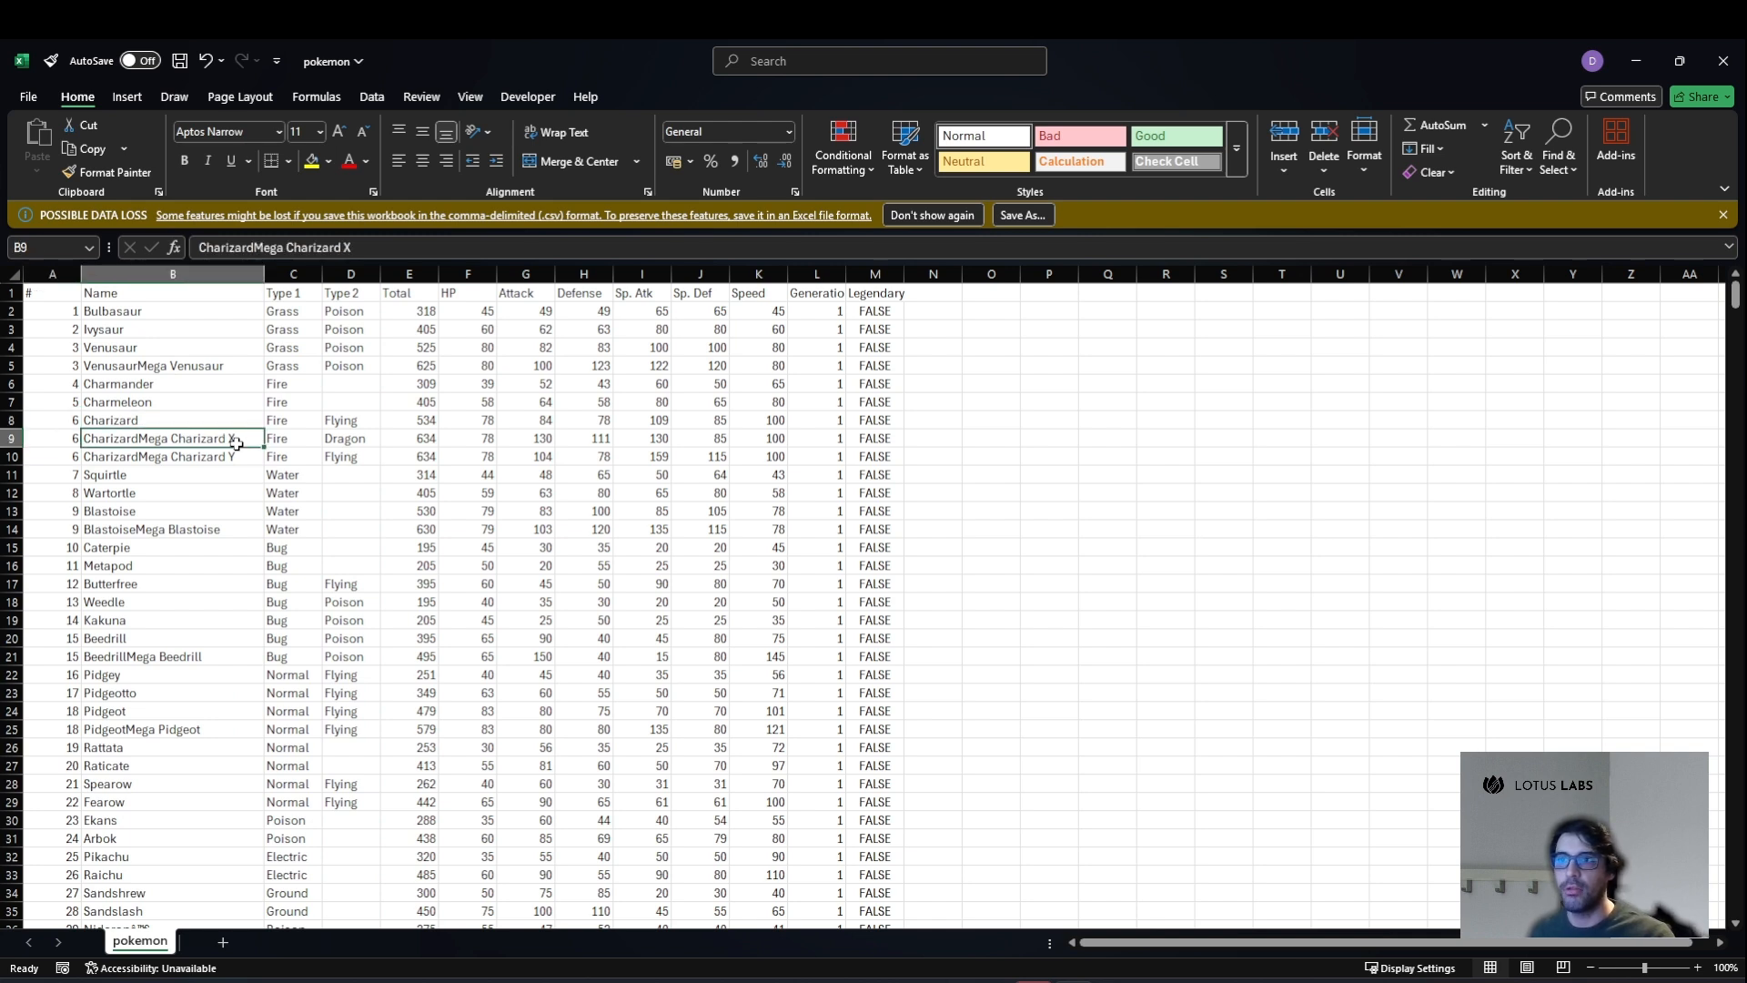
pyautogui.hotkey('shift', 'Down')
pyautogui.hotkey('shift', 'space')
pyautogui.press('Up')
pyautogui.hotkey('shift', 'space')
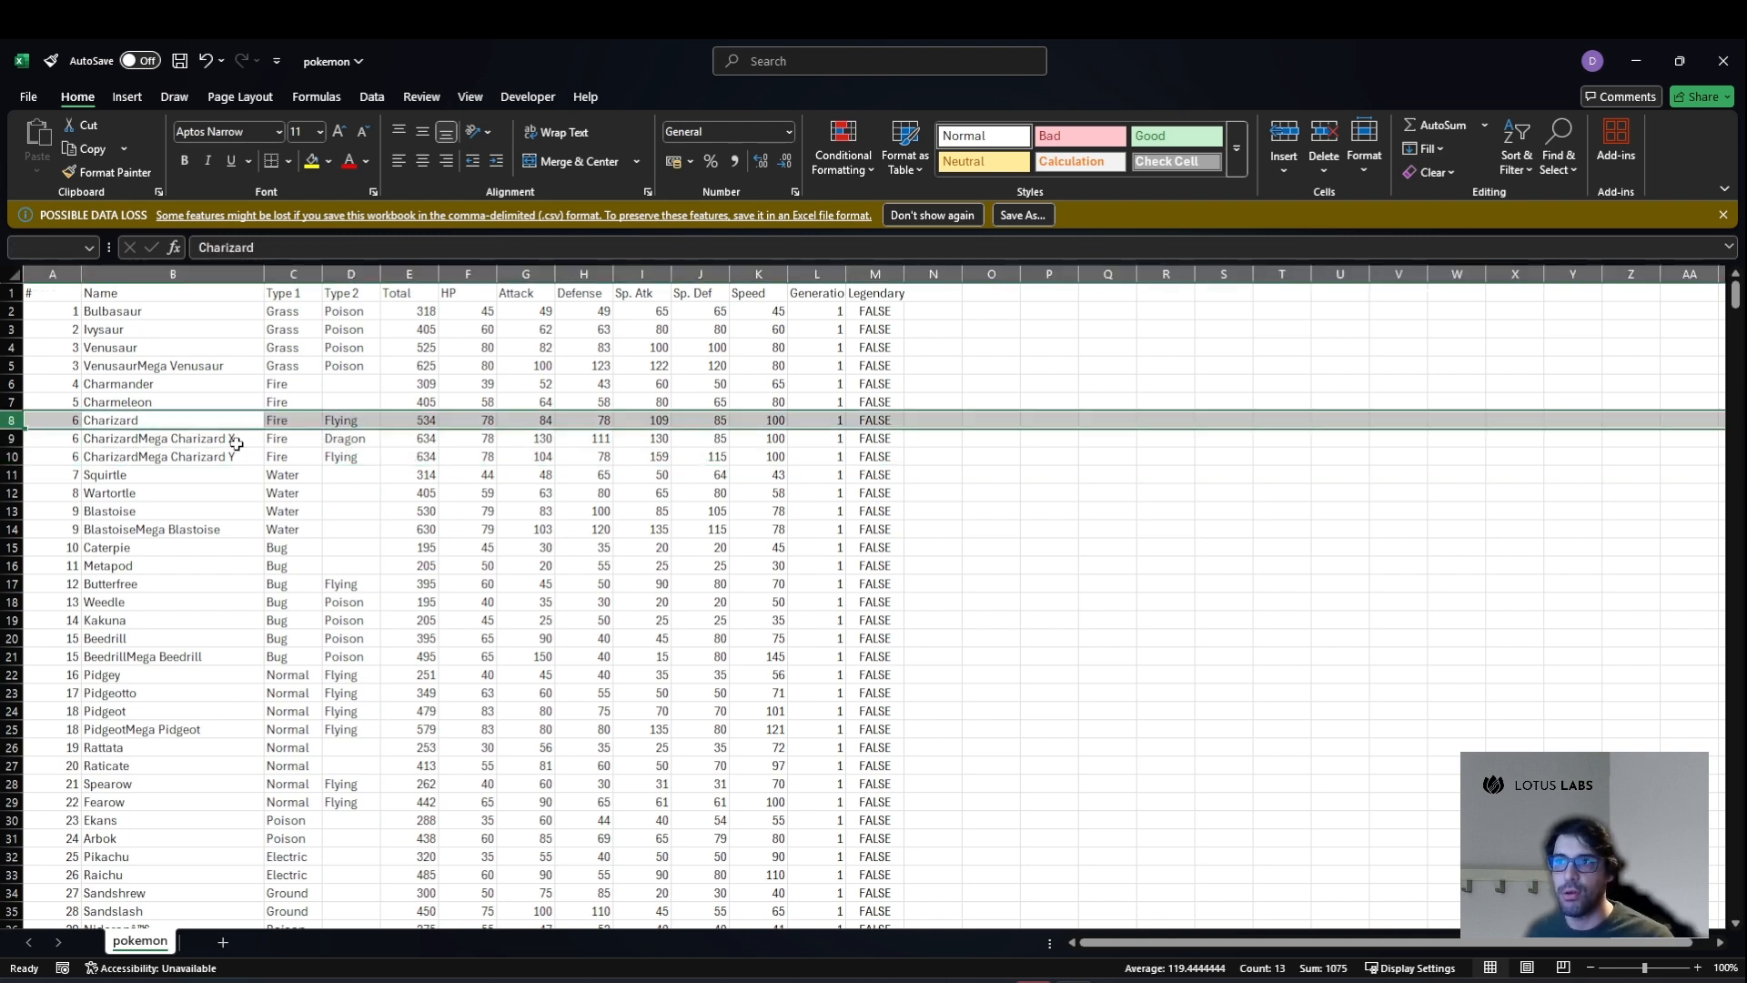
pyautogui.press('Right')
pyautogui.press('Right')
pyautogui.press('Right')
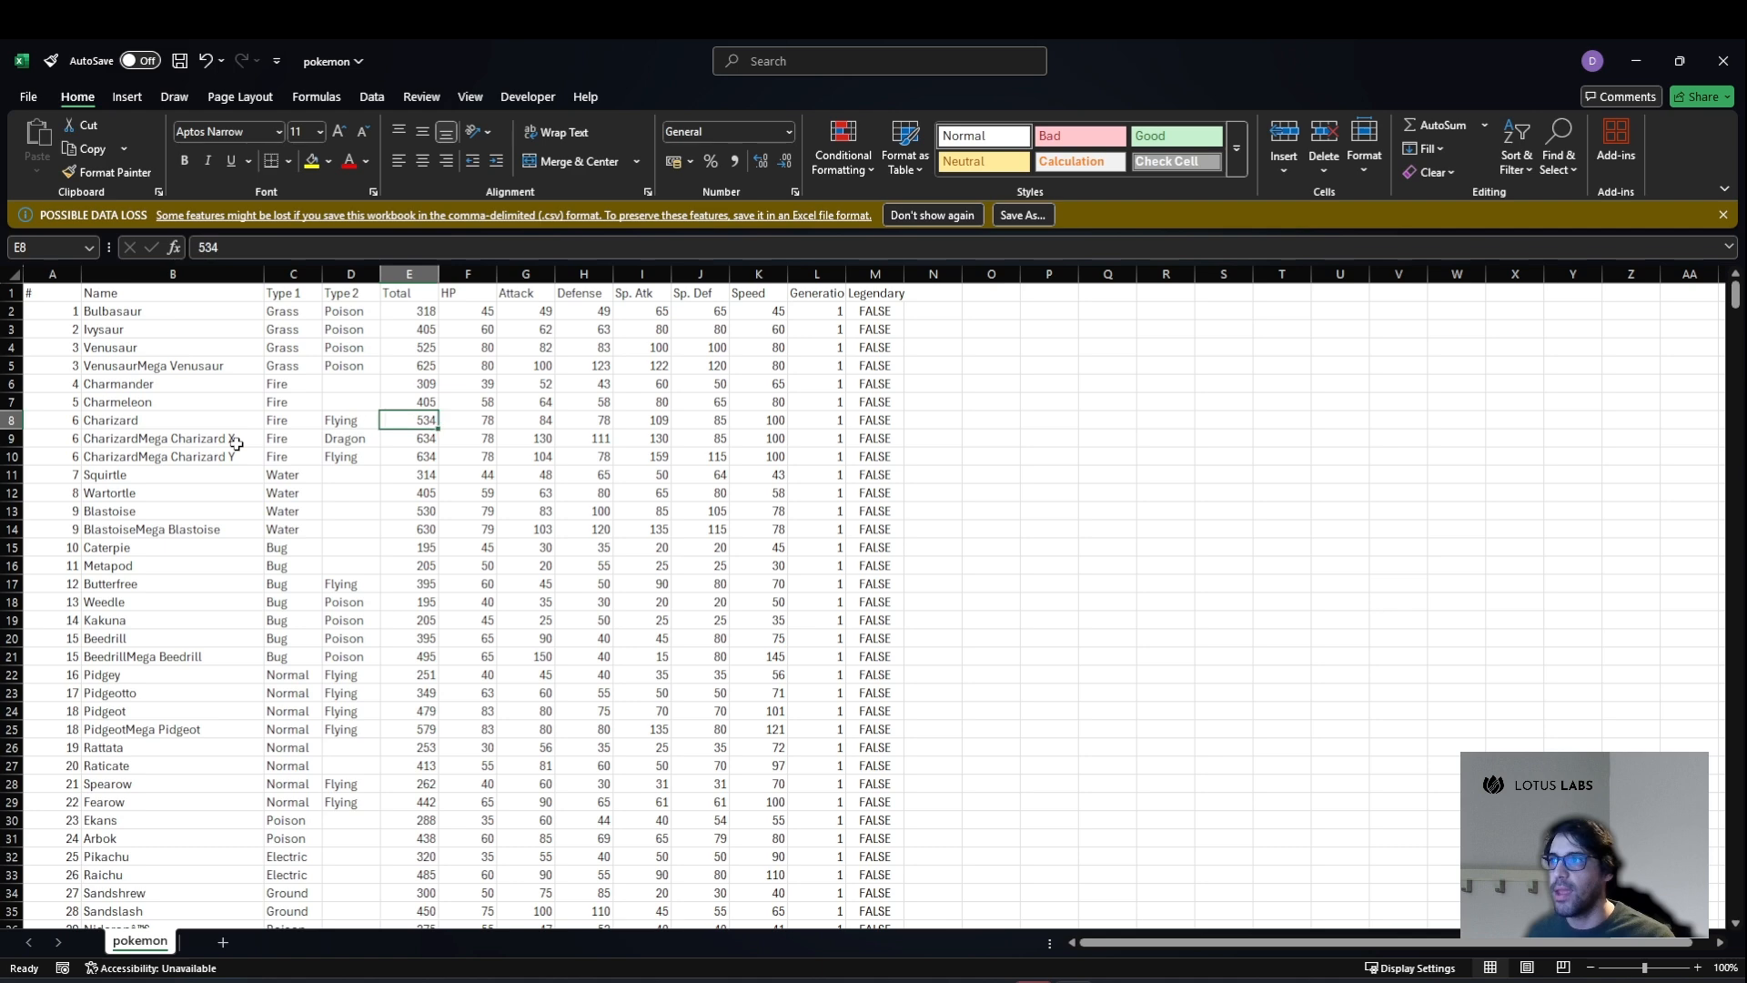
# Select the data from the header row down to the last record and turn on filters.
pyautogui.hotkey('ctrl', 'Up')
pyautogui.hotkey('shift', 'space')
pyautogui.hotkey('ctrl', 'shift', 'Down')
pyautogui.hotkey('alt', 'a')
pyautogui.press('t')
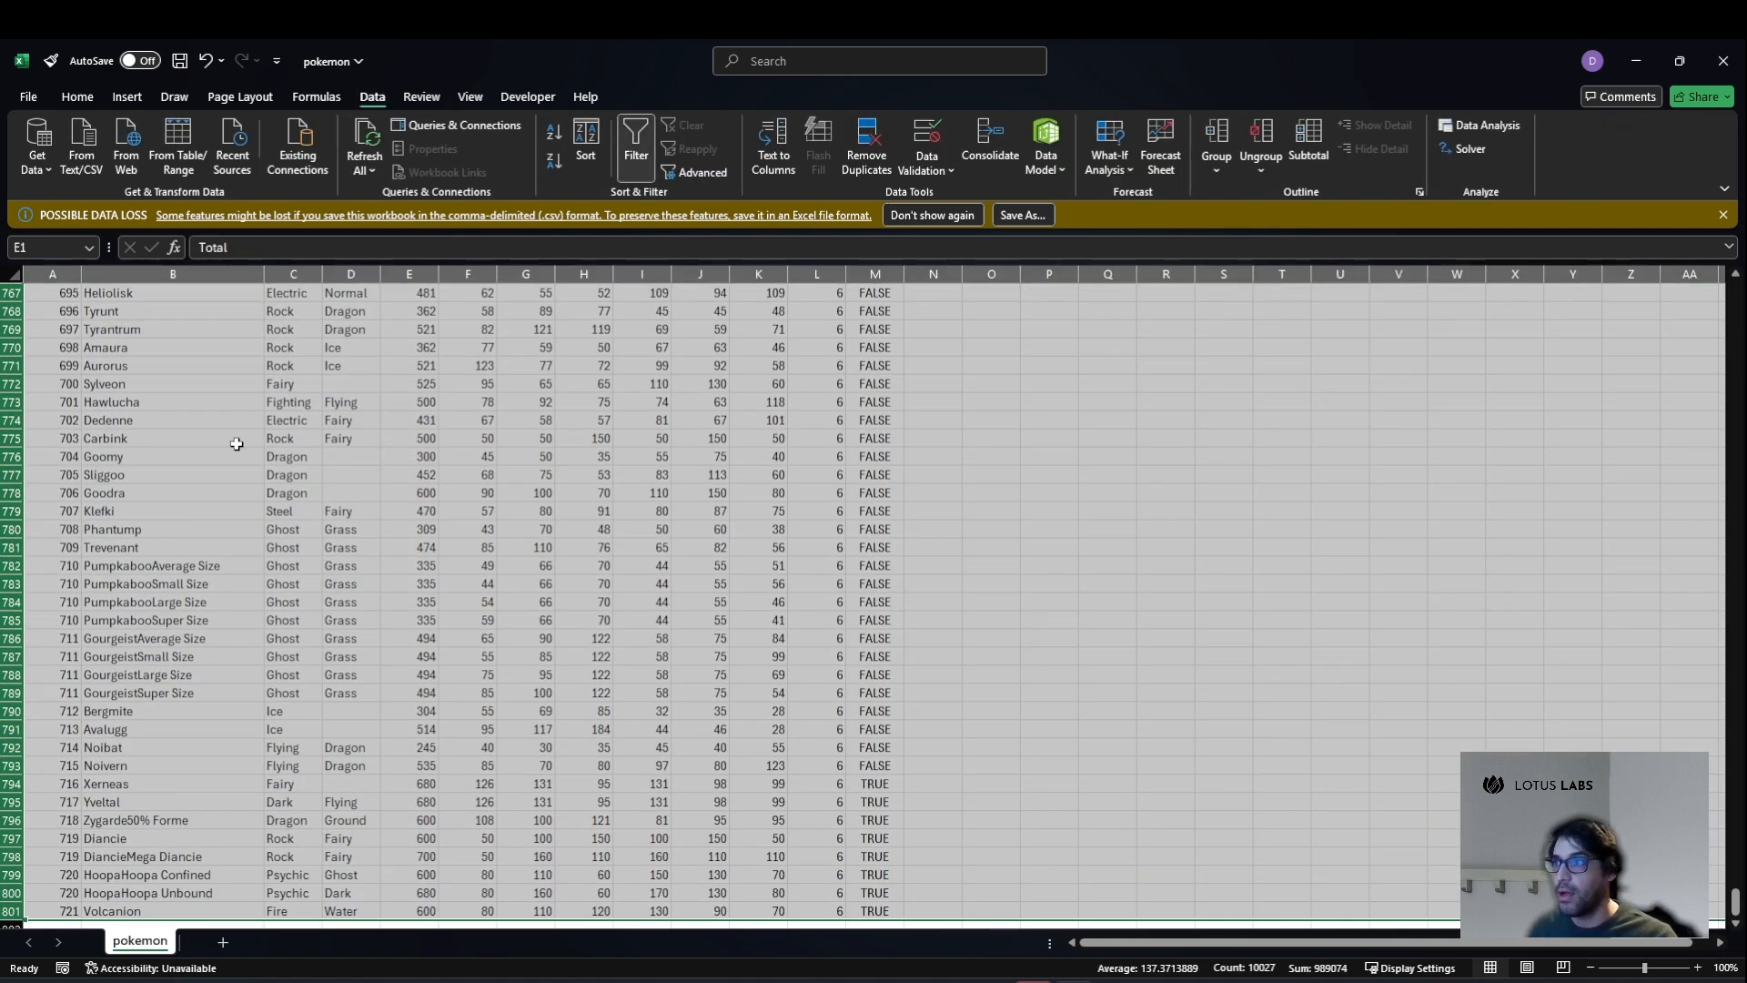
# Check which filter values the Legendary column offers, leaving the data unfiltered.
pyautogui.press('Right')
pyautogui.press('Right')
pyautogui.press('Right')
pyautogui.press('Right')
pyautogui.press('Right')
pyautogui.press('Right')
pyautogui.press('Right')
pyautogui.press('Right')
pyautogui.hotkey('alt', 'Down')
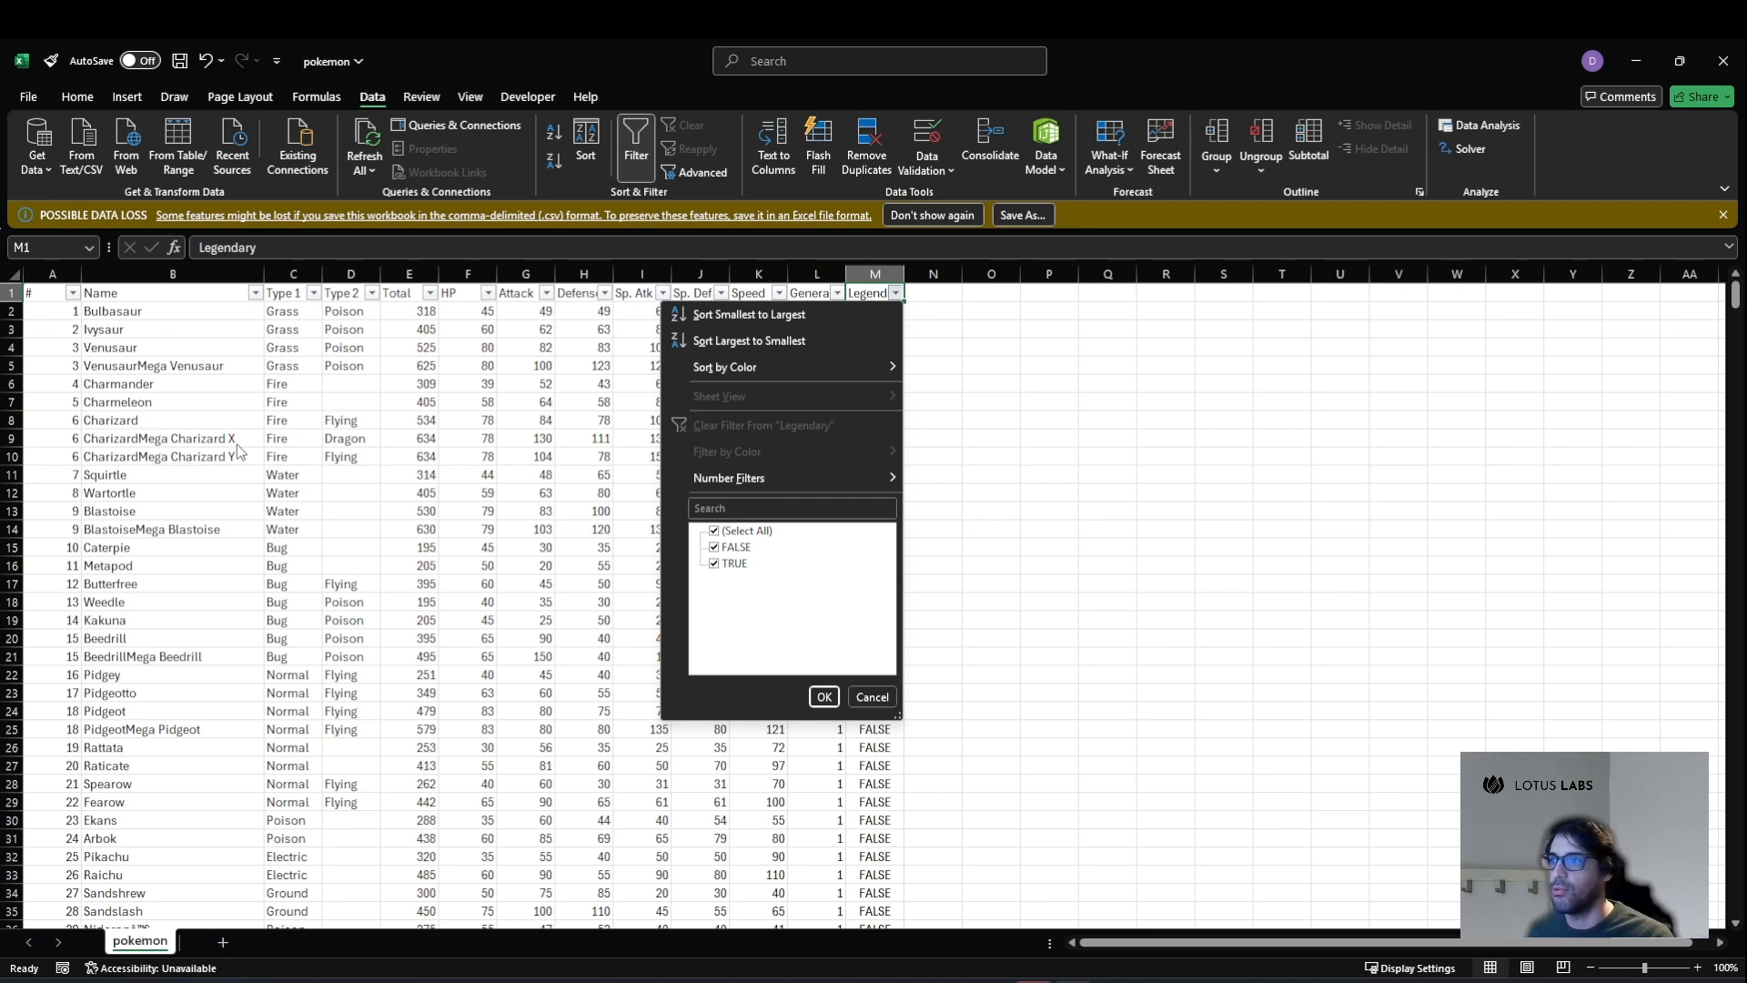
pyautogui.press('Escape')
pyautogui.press('Down')
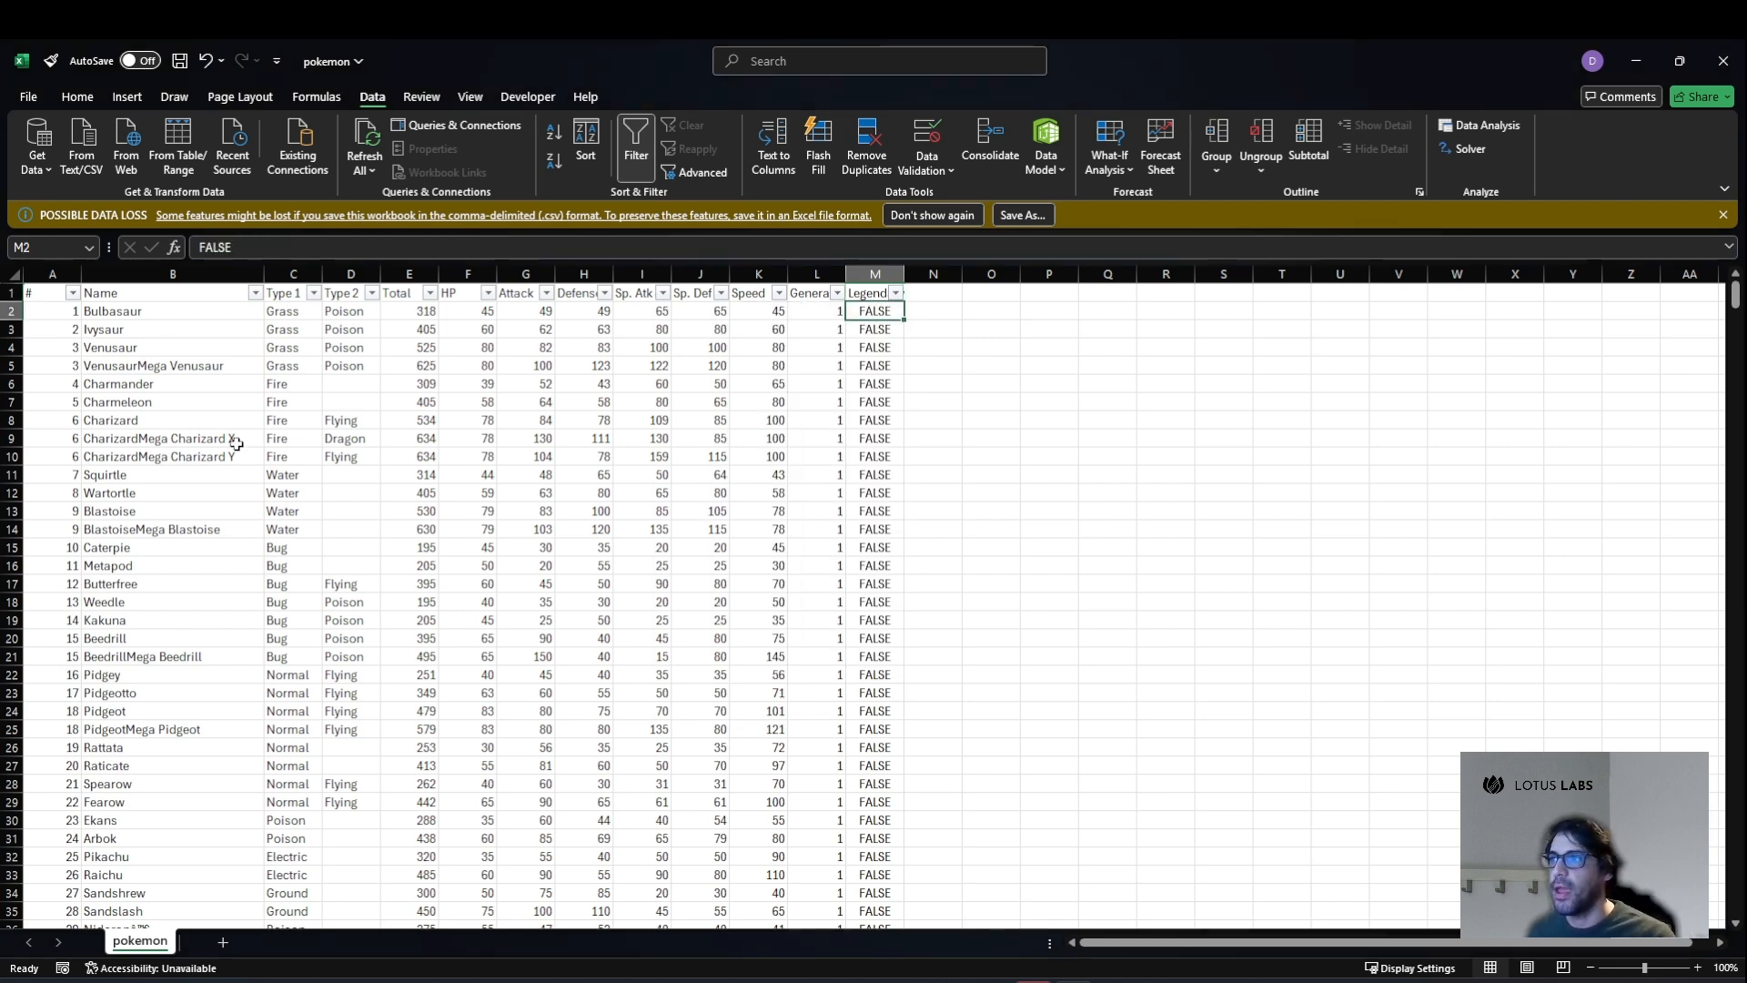
pyautogui.press('Up')
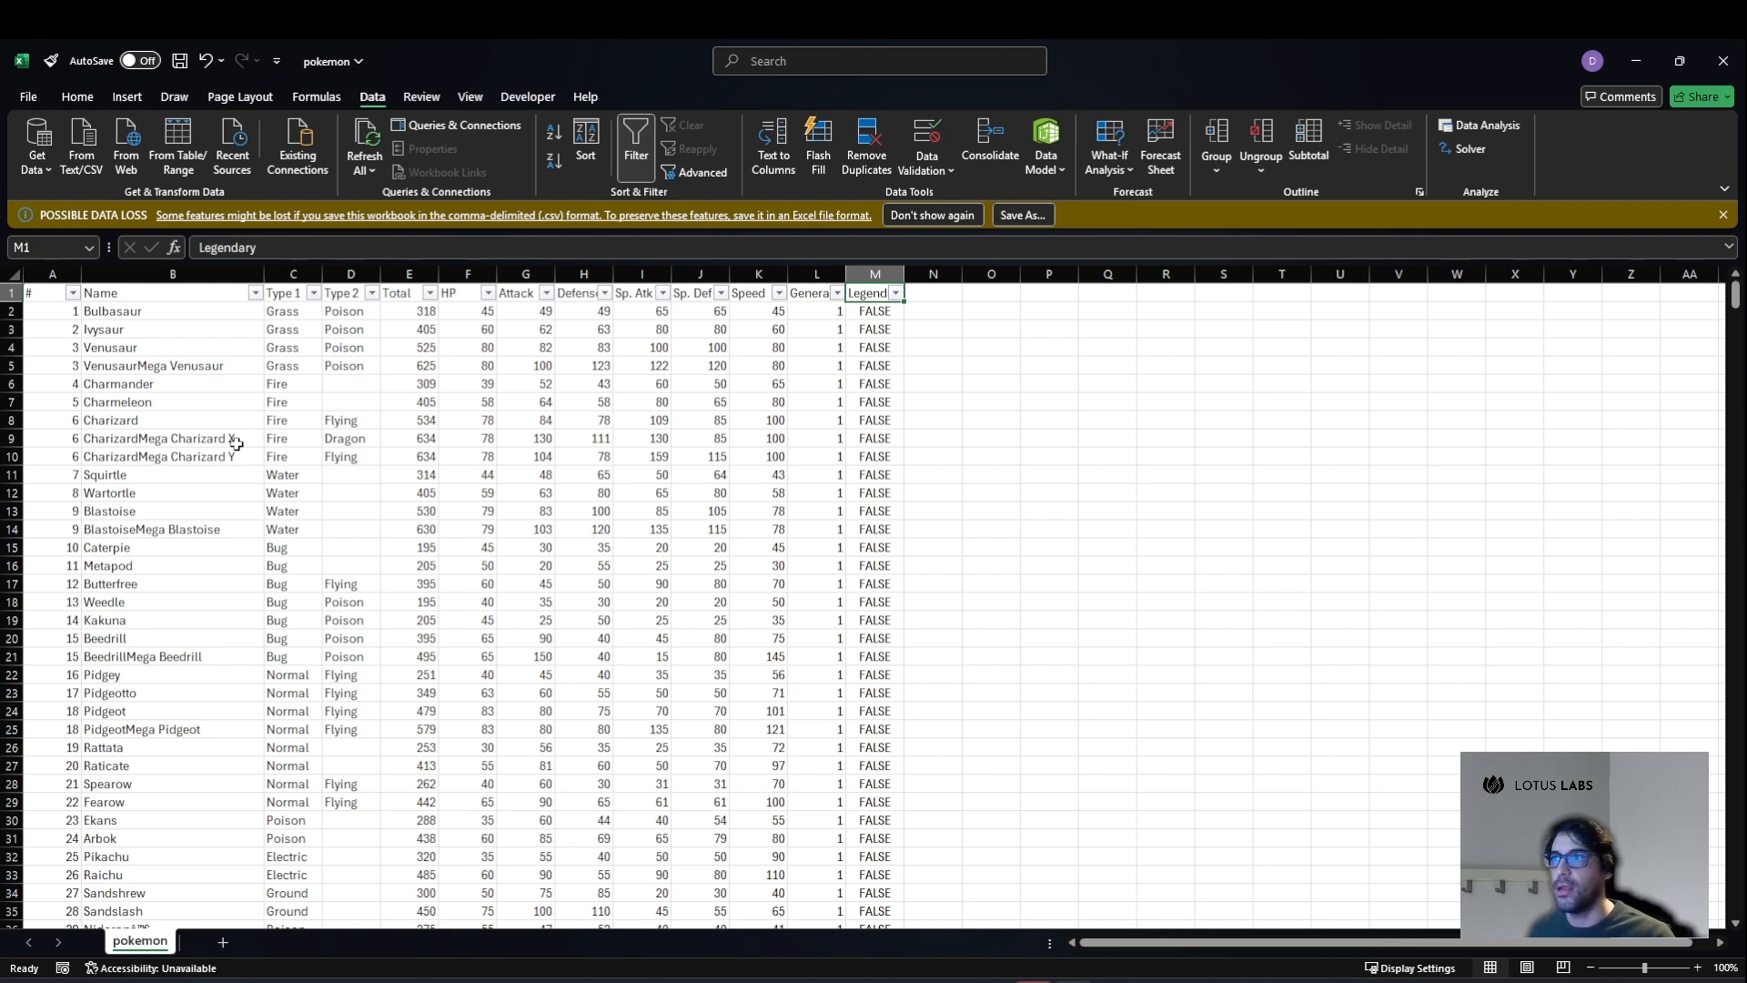
# Examine the Total column and the stat columns from HP to Speed that follow it.
pyautogui.press('Left')
pyautogui.press('Home')
pyautogui.press('Right')
pyautogui.press('Right')
pyautogui.press('Right')
pyautogui.press('Right')
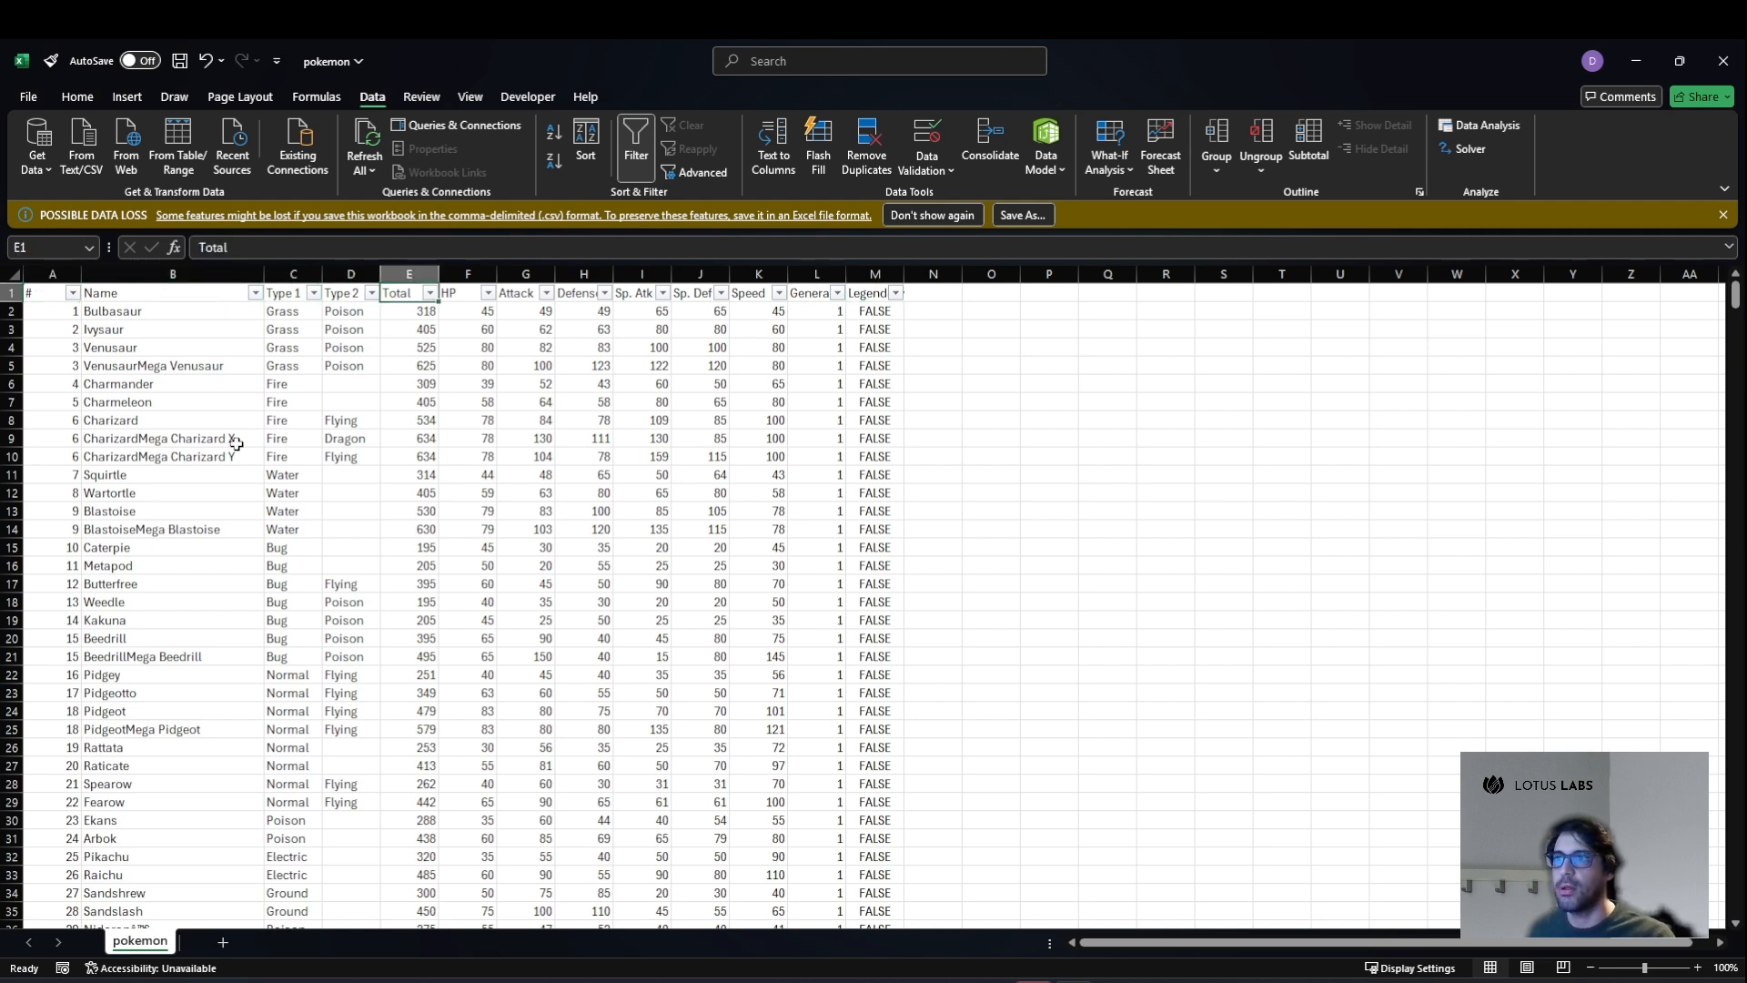
pyautogui.hotkey('ctrl', 'space')
pyautogui.press('Up')
pyautogui.press('Right')
pyautogui.hotkey('shift', 'Right')
pyautogui.hotkey('shift', 'Right')
pyautogui.hotkey('shift', 'Right')
pyautogui.hotkey('shift', 'Right')
pyautogui.hotkey('shift', 'Right')
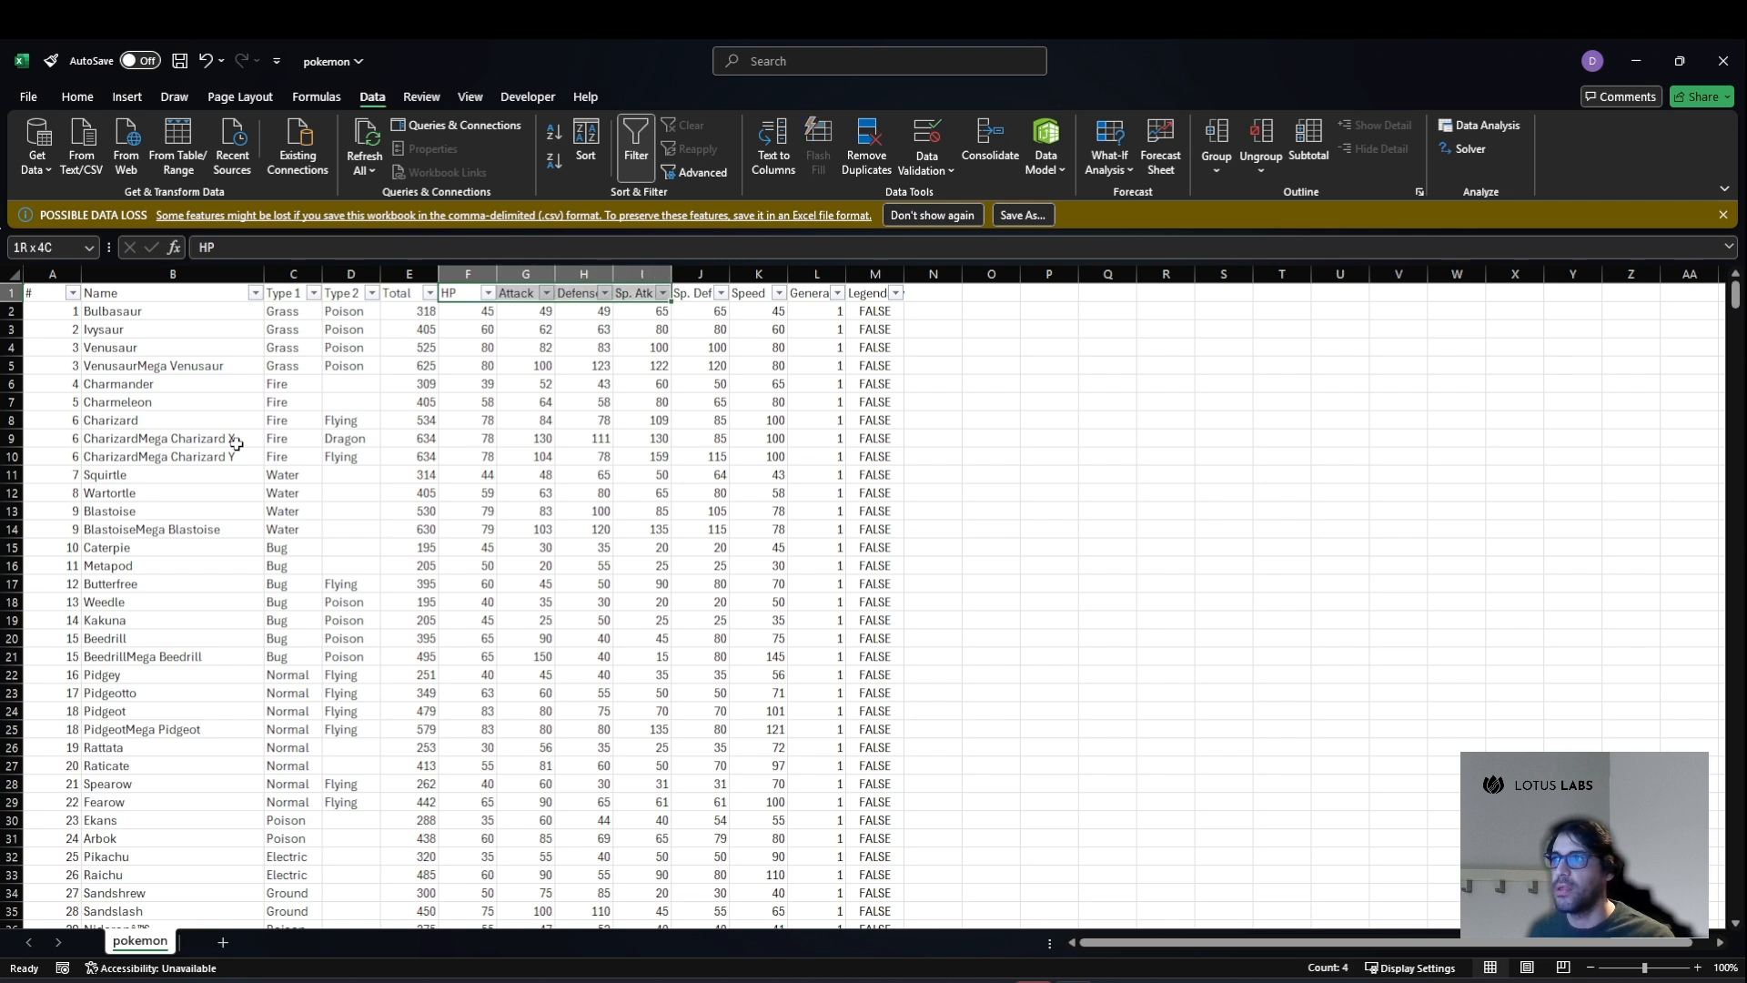
pyautogui.hotkey('shift', 'Down')
pyautogui.hotkey('shift', 'Down')
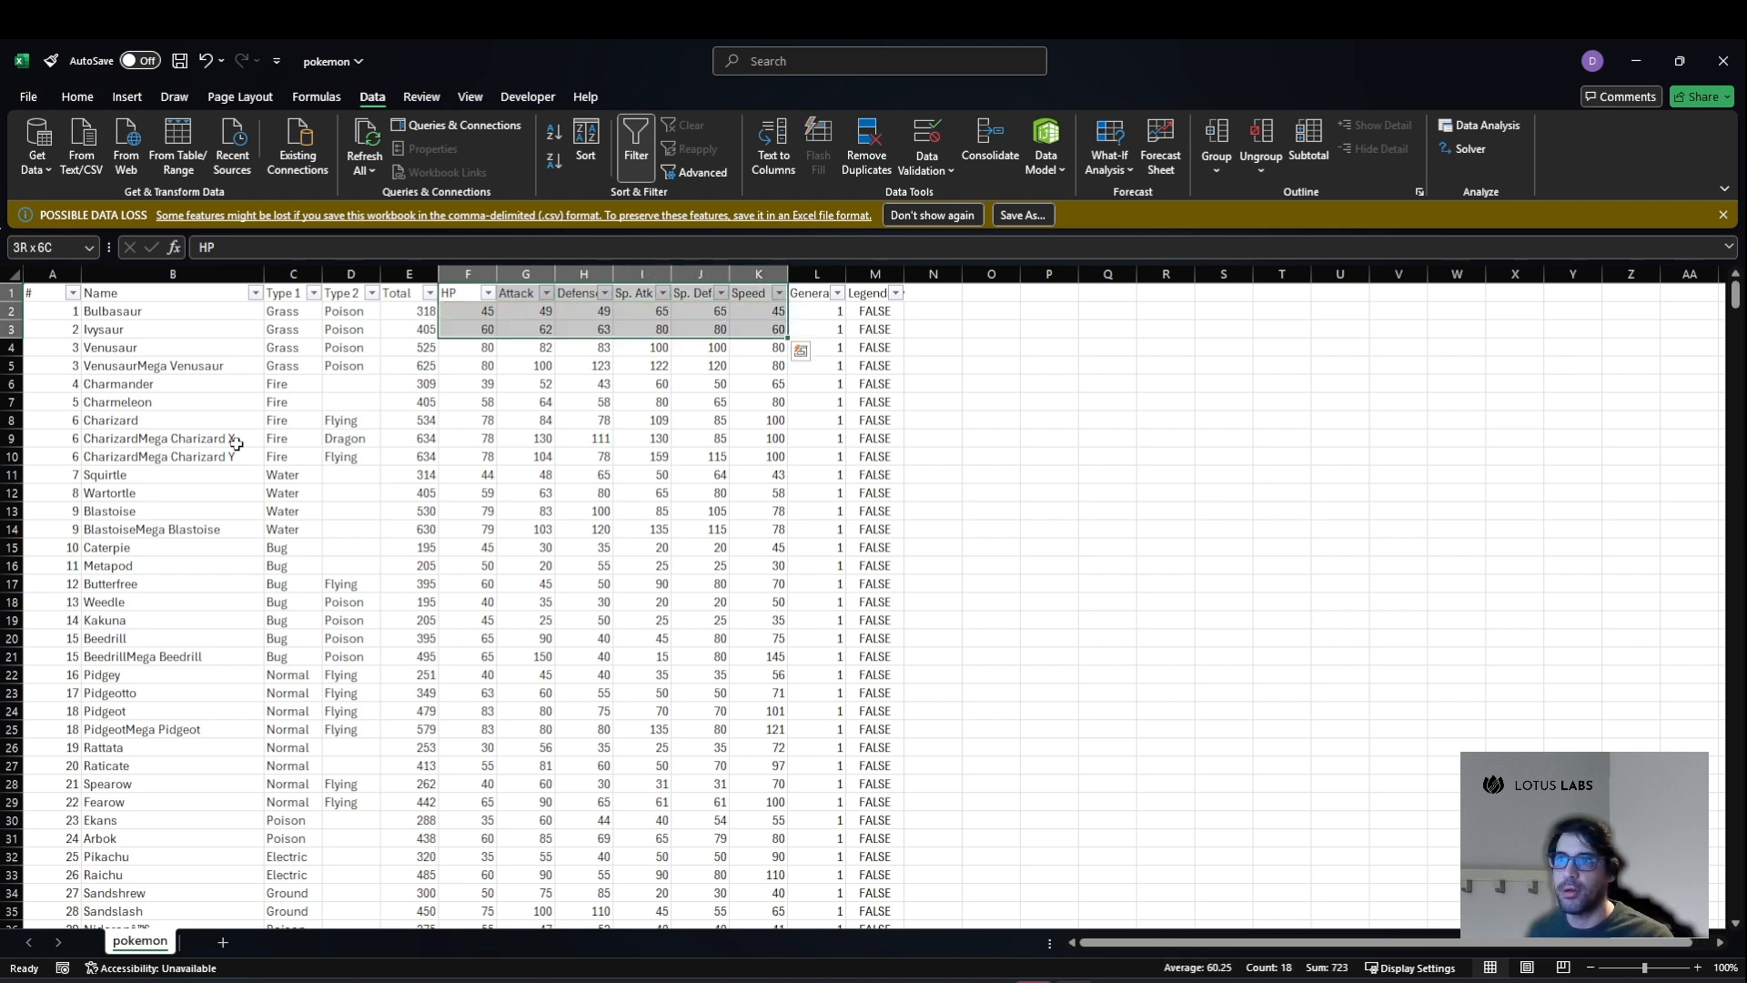
pyautogui.hotkey('shift', 'Up')
pyautogui.hotkey('shift', 'Up')
# Check the filter values offered for the Type 1 and Type 2 columns without applying a filter.
pyautogui.press('Left')
pyautogui.press('Left')
pyautogui.press('Left')
pyautogui.hotkey('alt', 'Down')
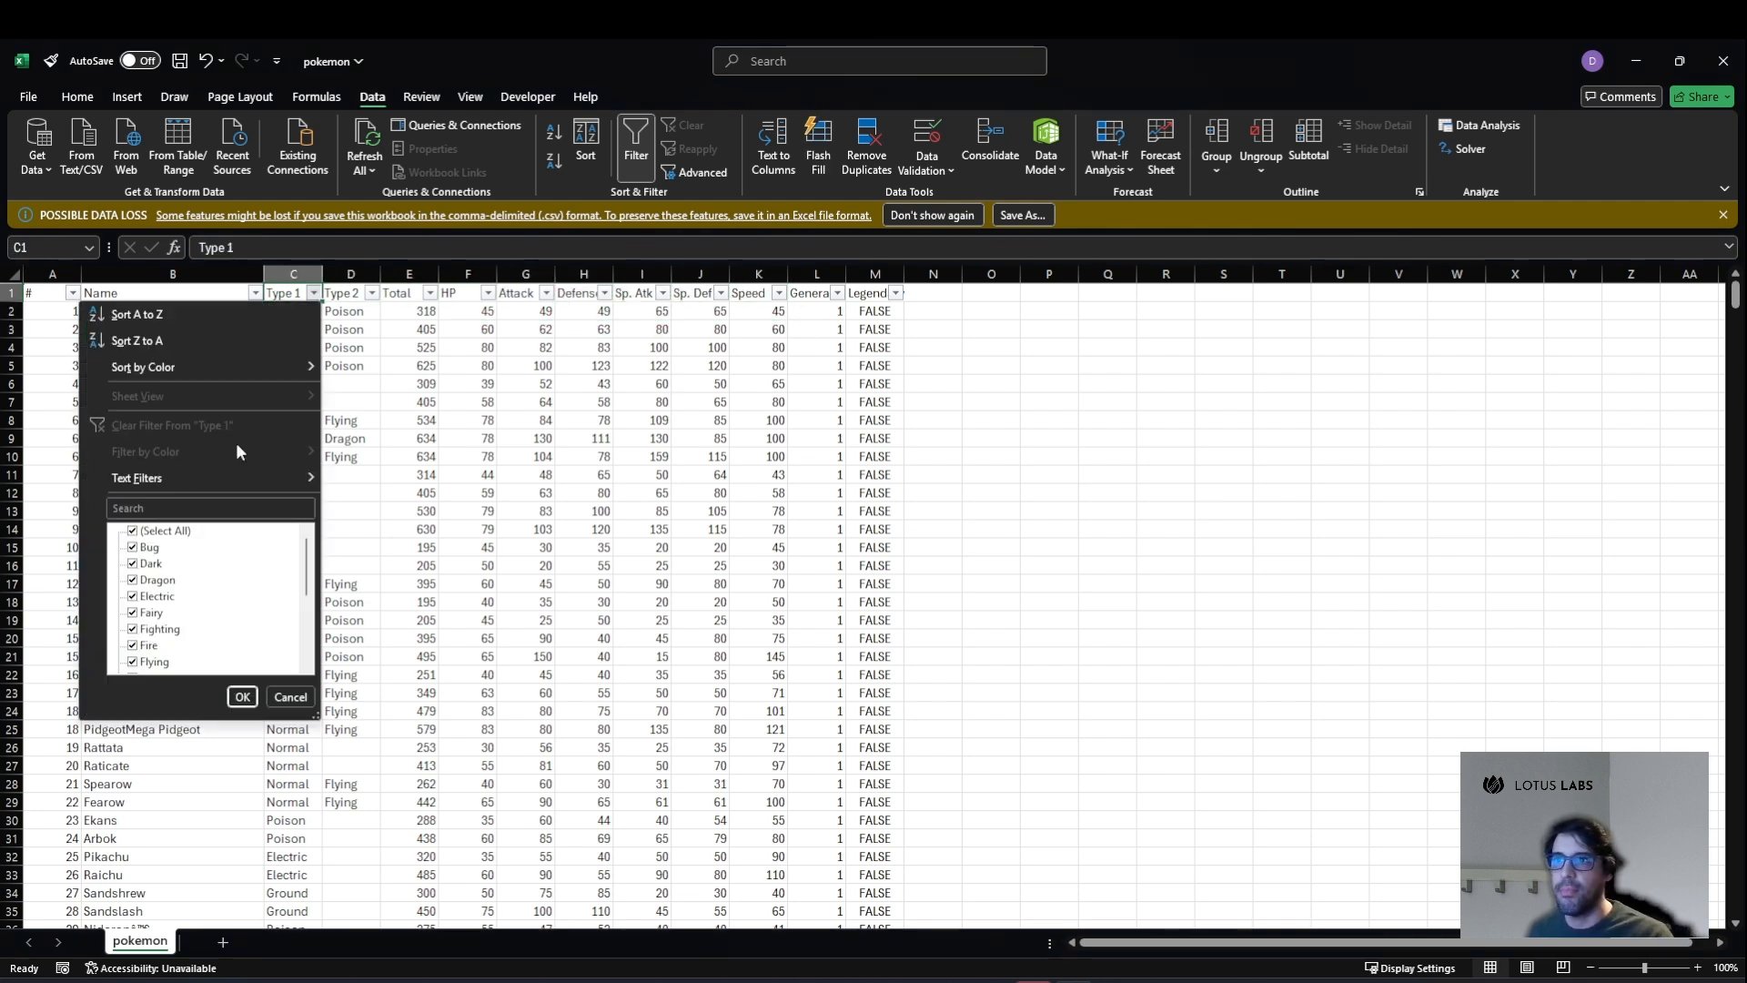
pyautogui.press('Escape')
pyautogui.press('Right')
pyautogui.hotkey('alt', 'Down')
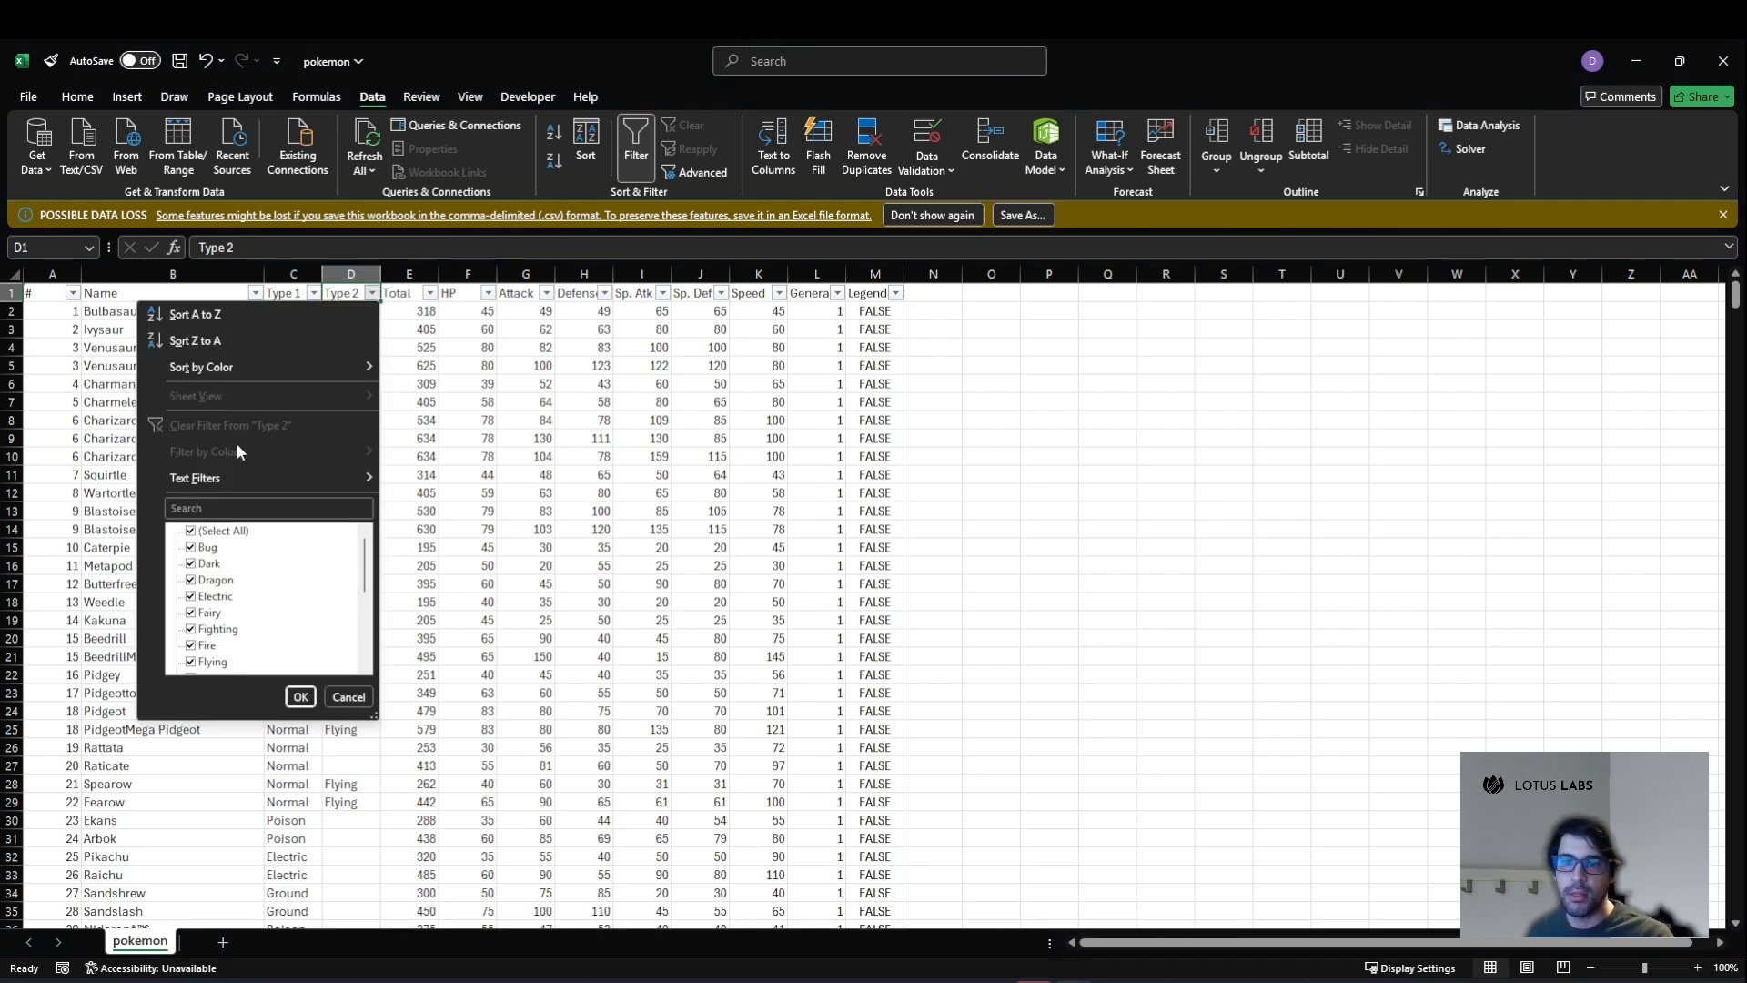
pyautogui.press('Escape')
pyautogui.press('Left')
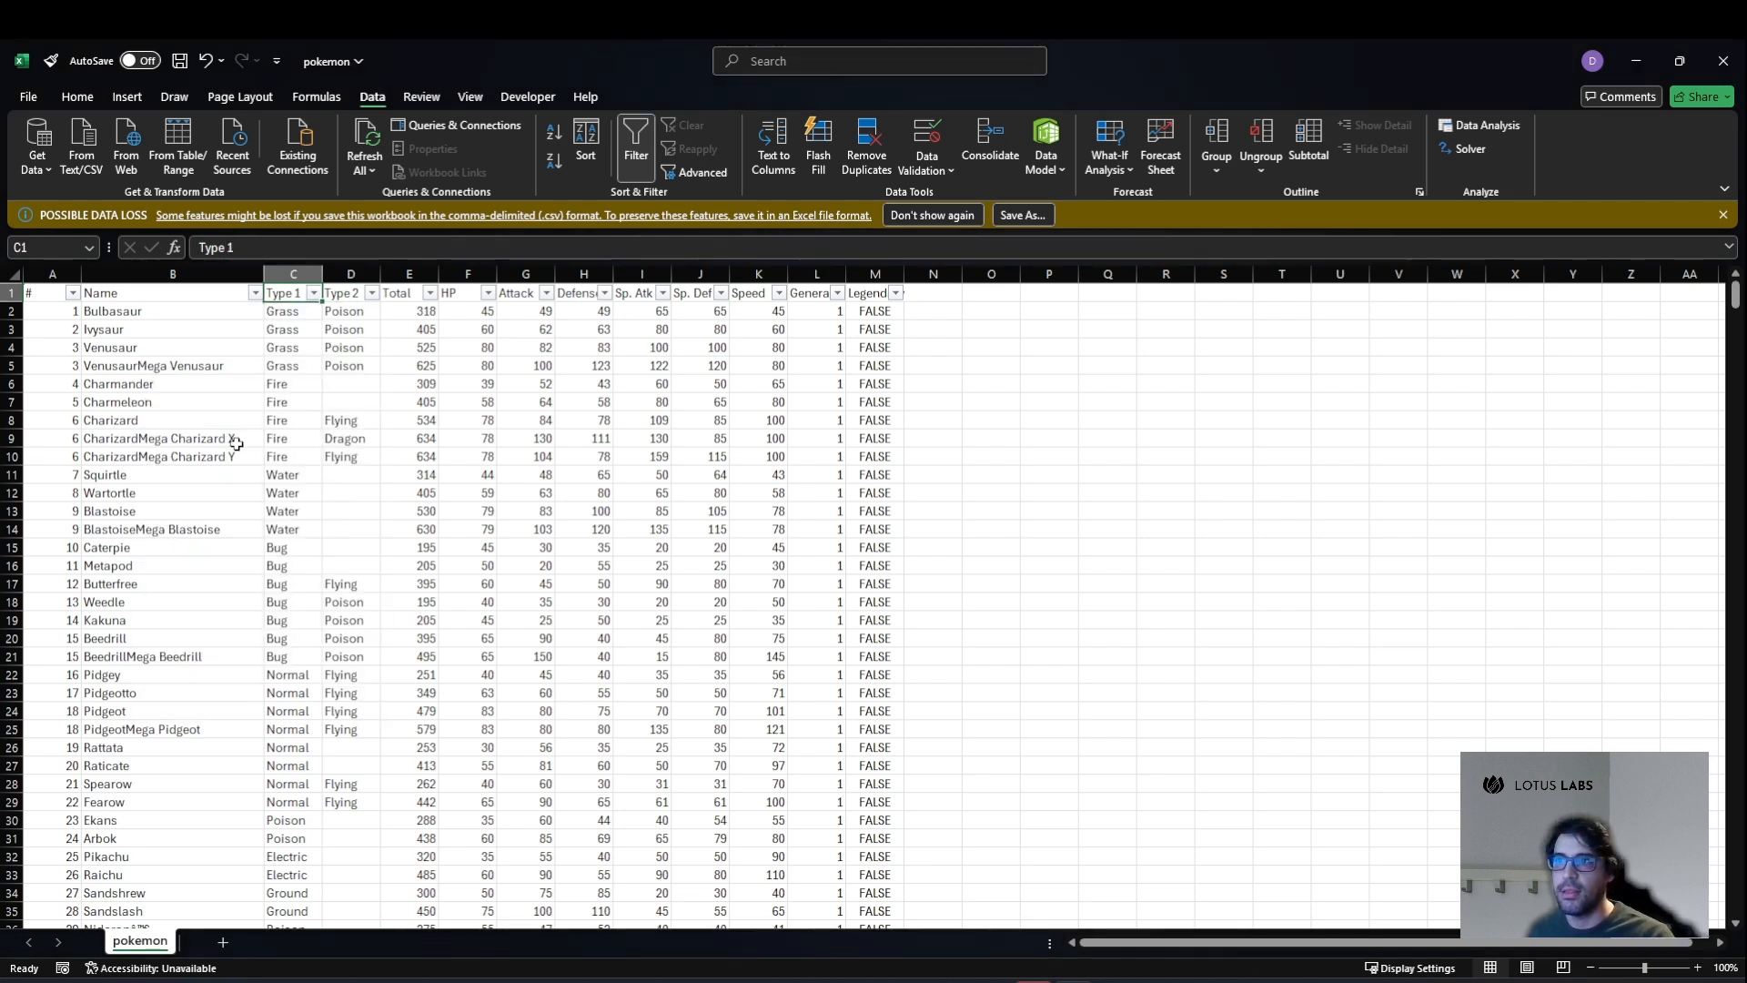
pyautogui.hotkey('alt', 'Down')
pyautogui.press('Escape')
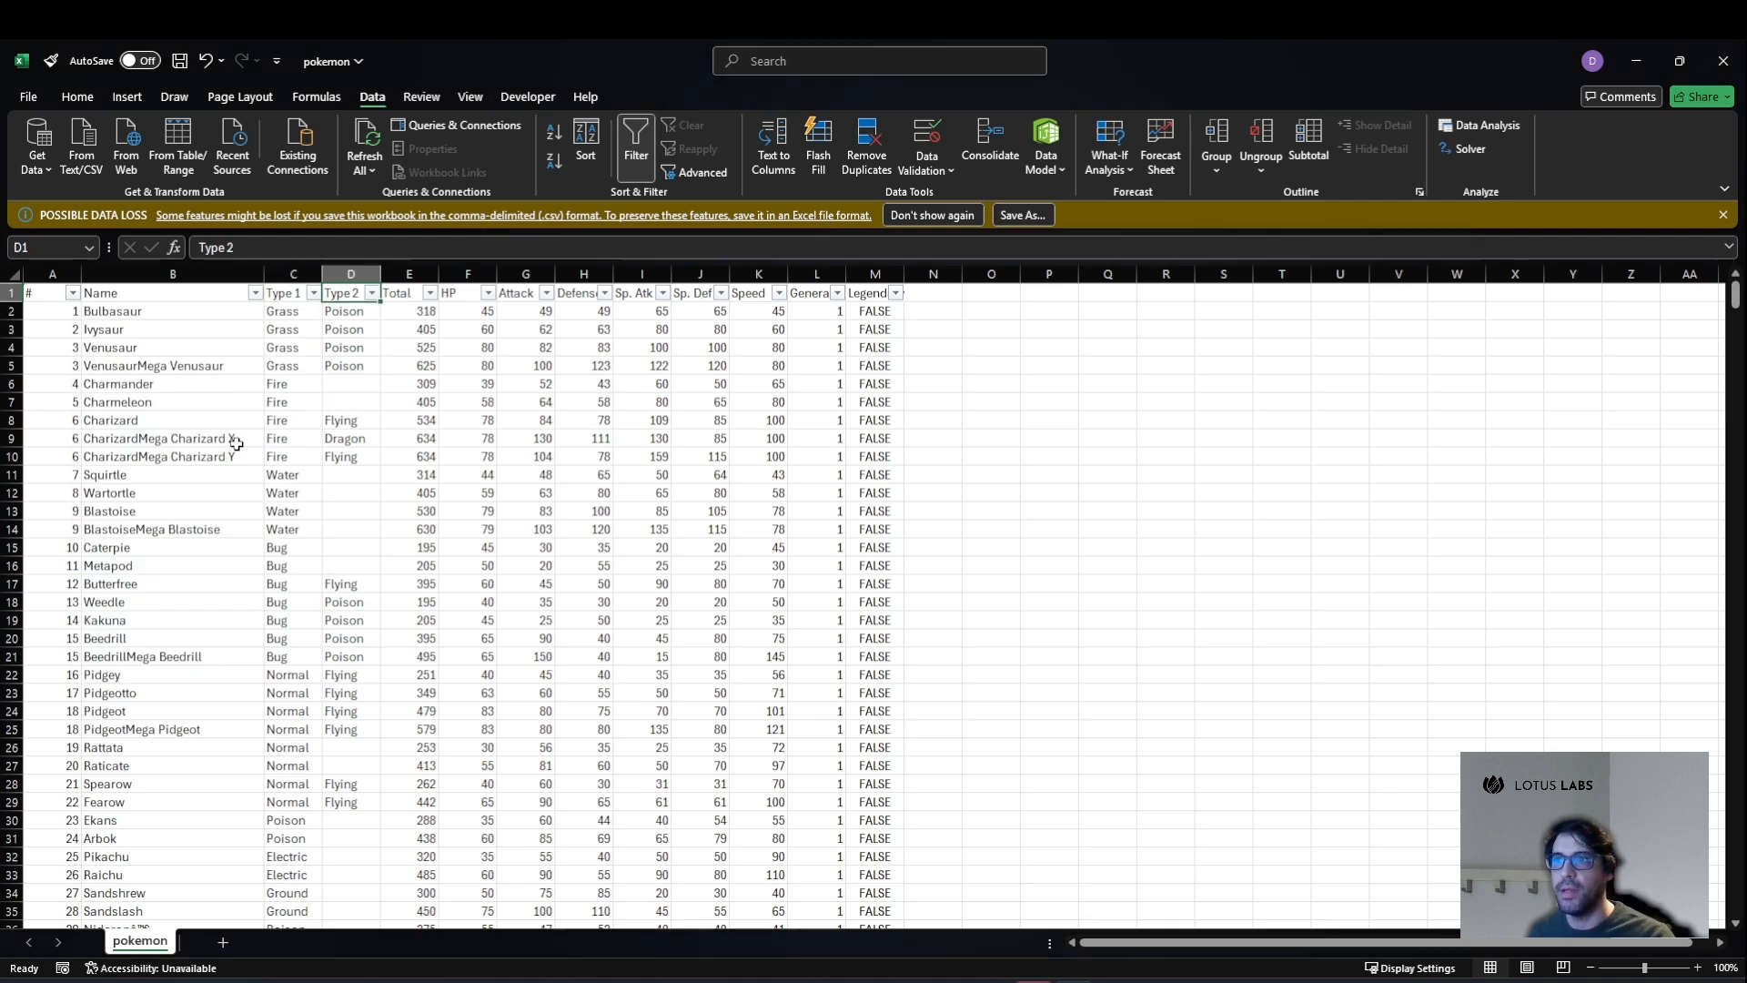
pyautogui.press('Right')
pyautogui.hotkey('alt', 'Down')
pyautogui.press('Escape')
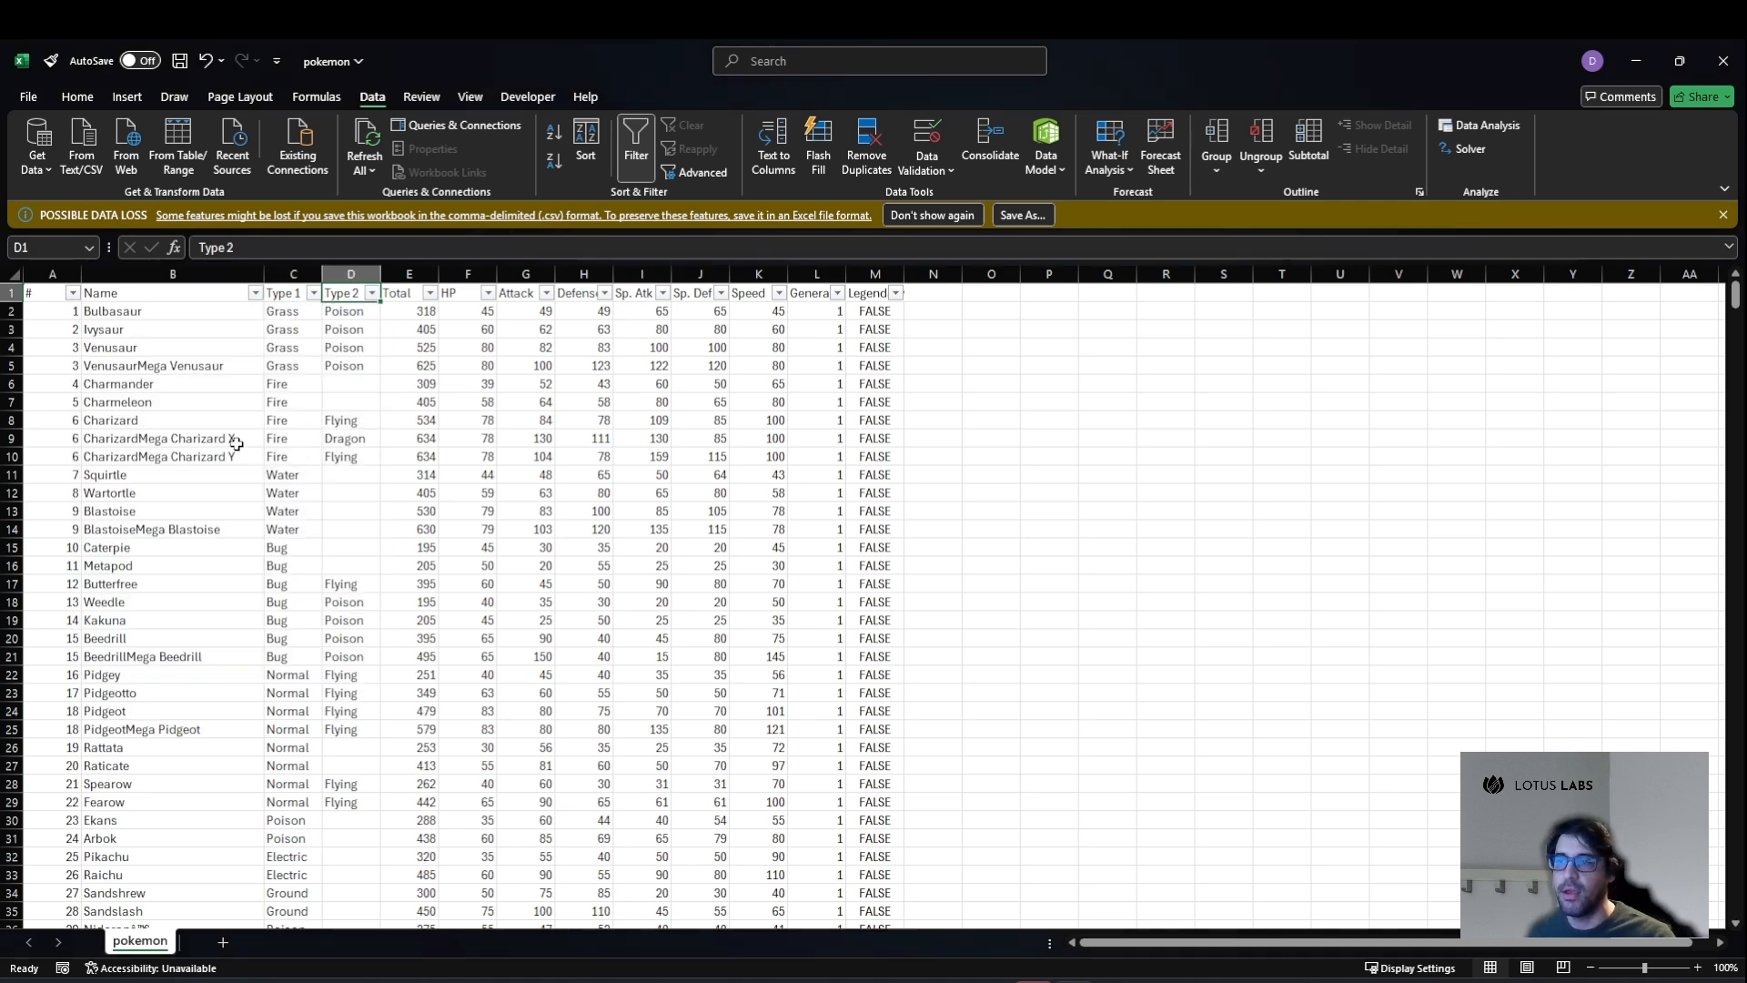
# Examine the table's extent down to its last record and across to the Legendary column, and close the workbook.
pyautogui.press('Down')
pyautogui.press('Down')
pyautogui.press('Down')
pyautogui.press('Down')
pyautogui.press('Down')
pyautogui.hotkey('ctrl', 'Left')
pyautogui.hotkey('ctrl', 'Left')
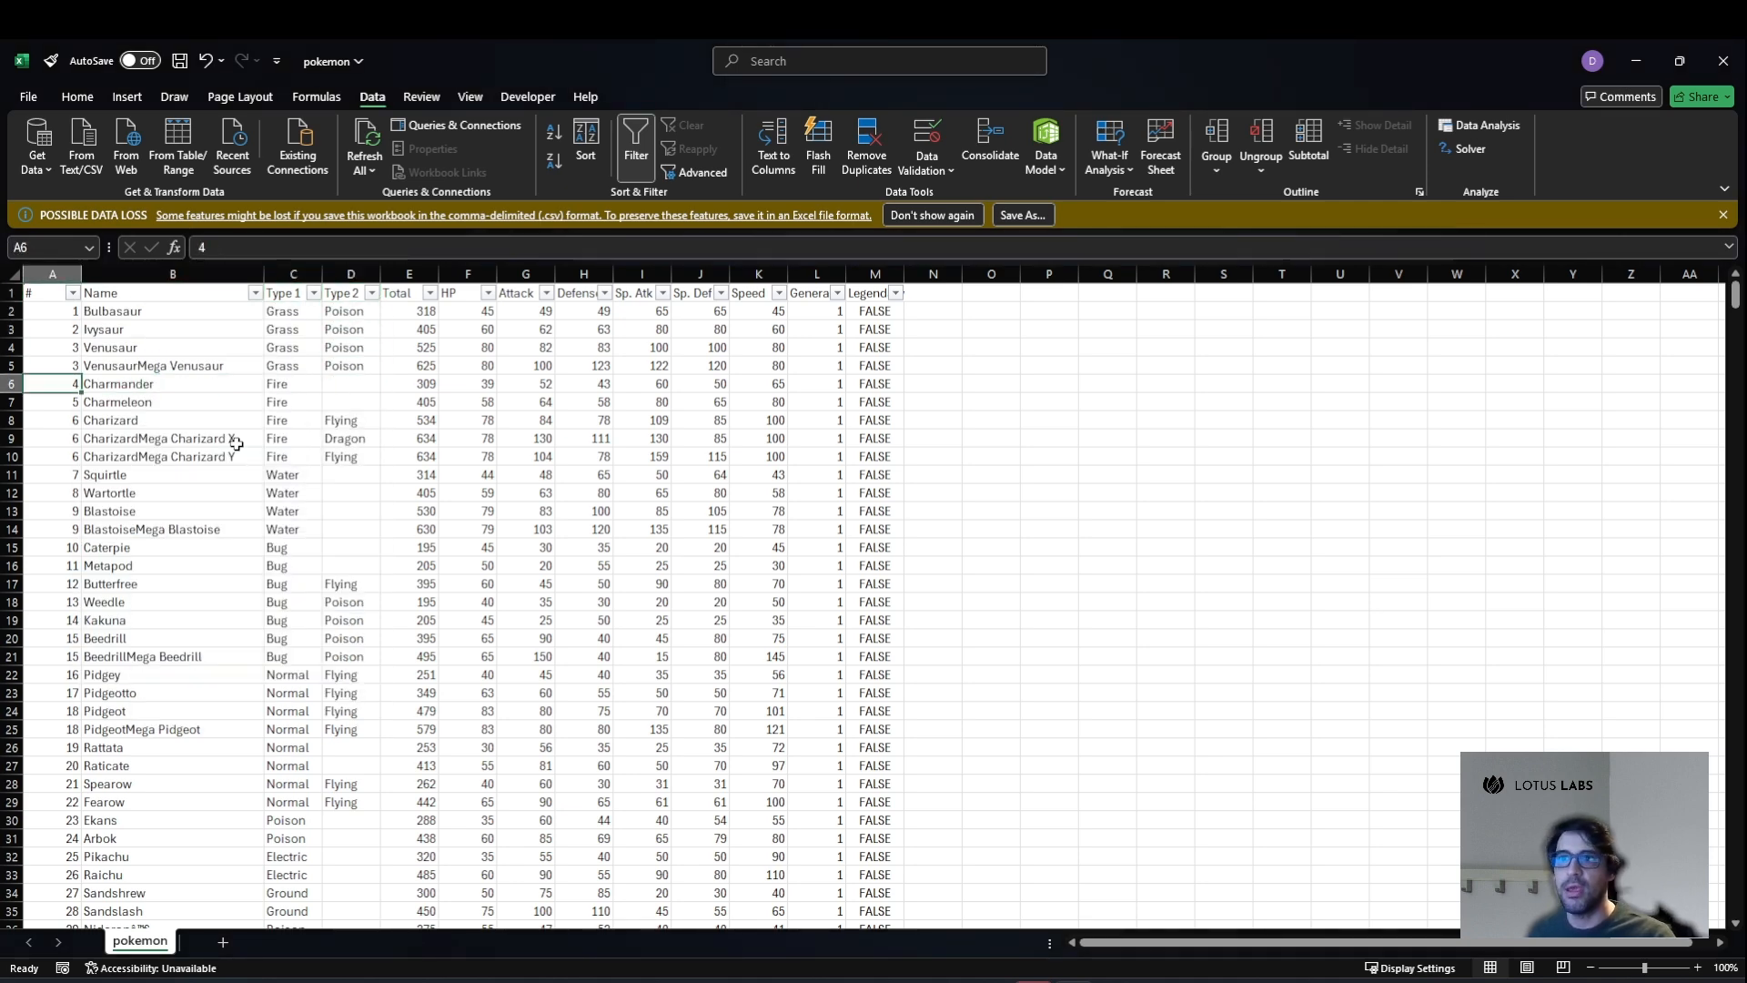
pyautogui.hotkey('ctrl', 'Down')
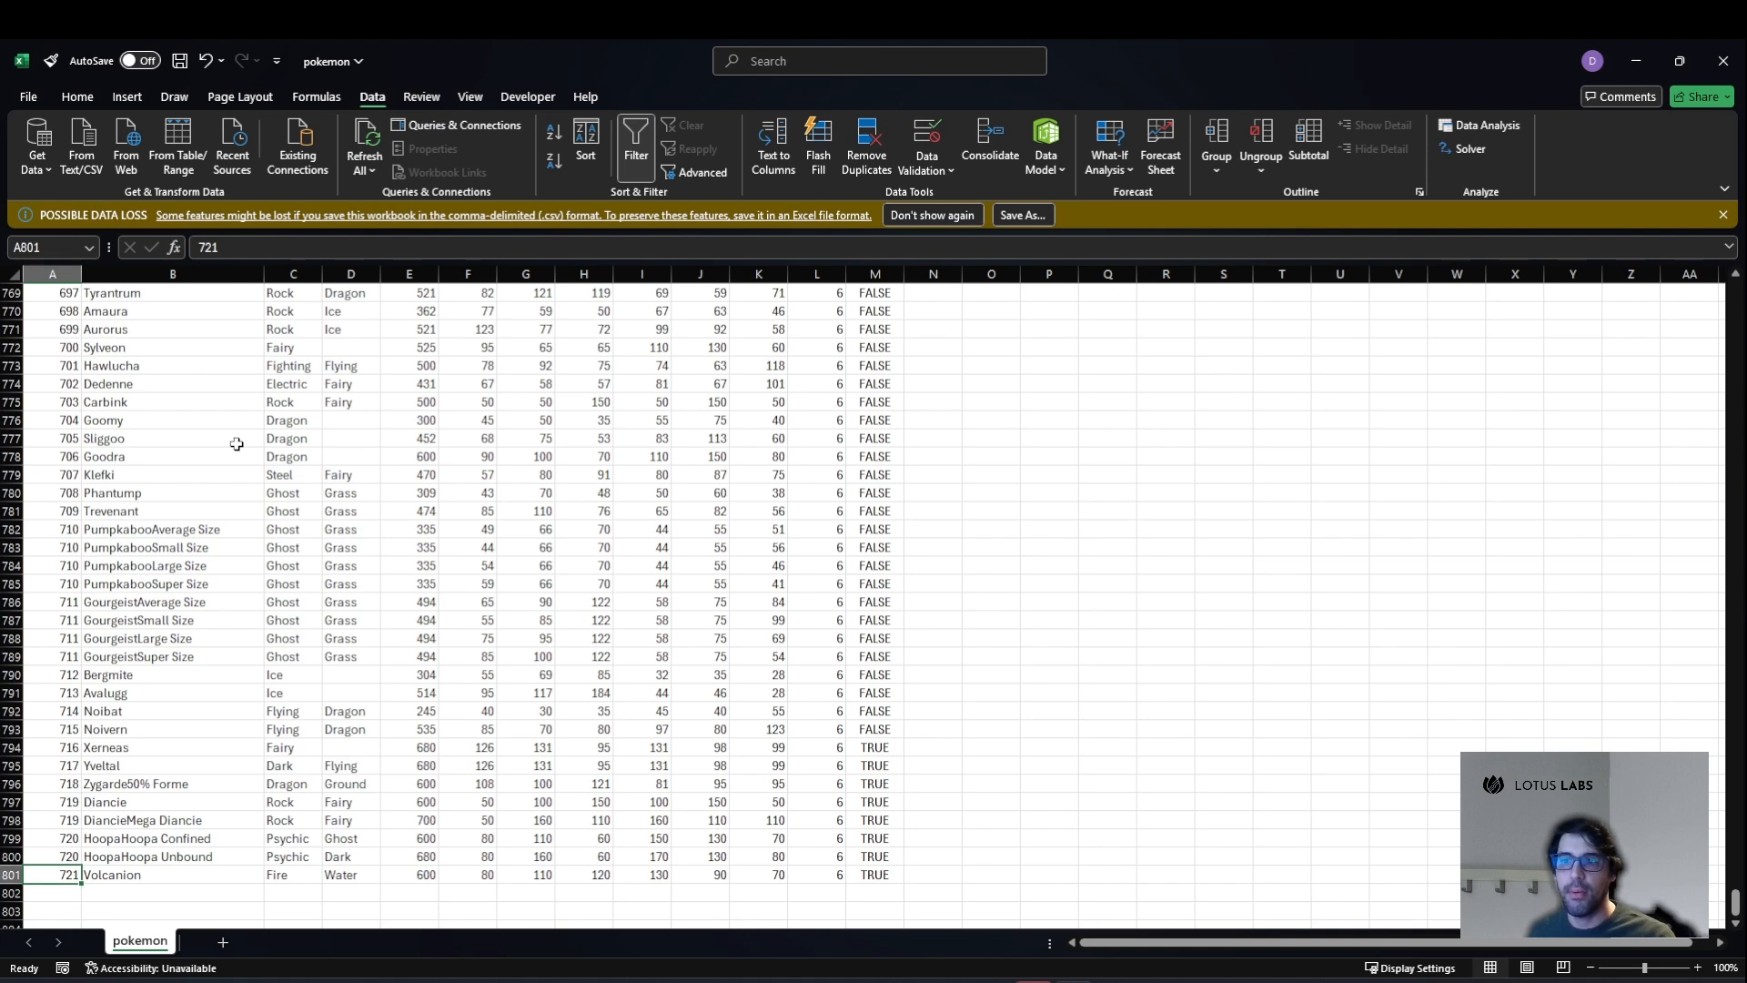
pyautogui.hotkey('ctrl', 'shift', 'Up')
pyautogui.hotkey('ctrl', 'Up')
pyautogui.hotkey('ctrl', 'Down')
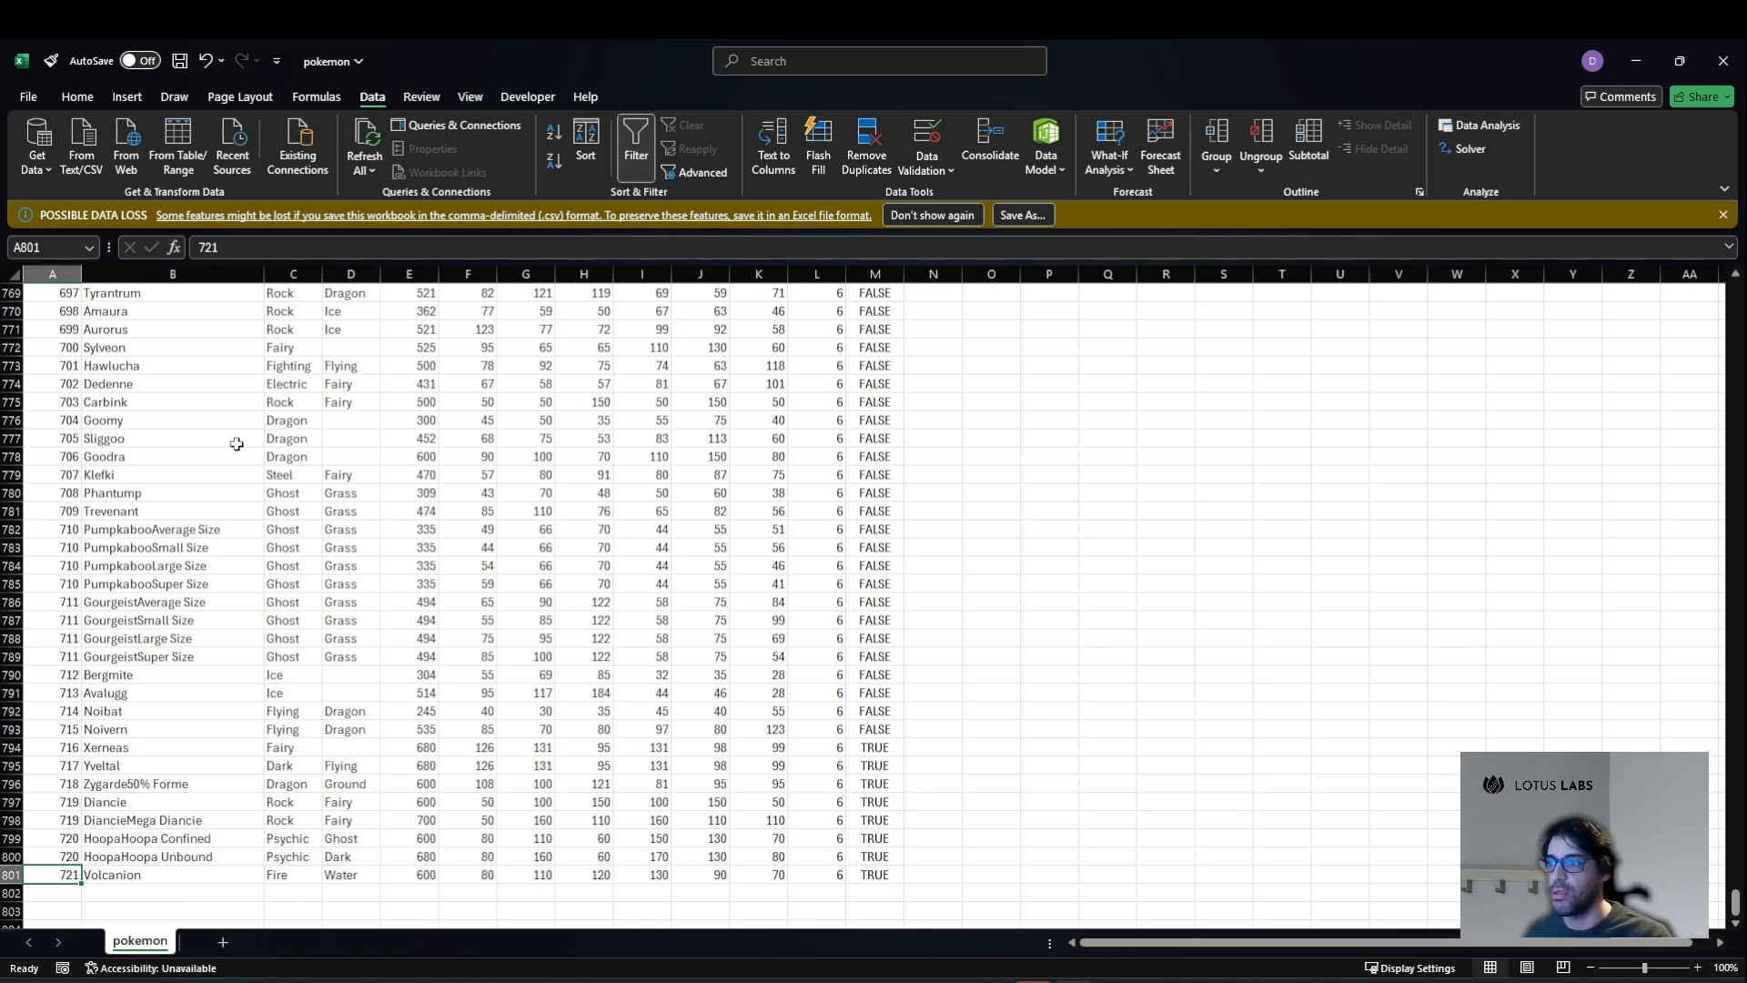
pyautogui.hotkey('ctrl', 'Up')
pyautogui.hotkey('ctrl', 'Right')
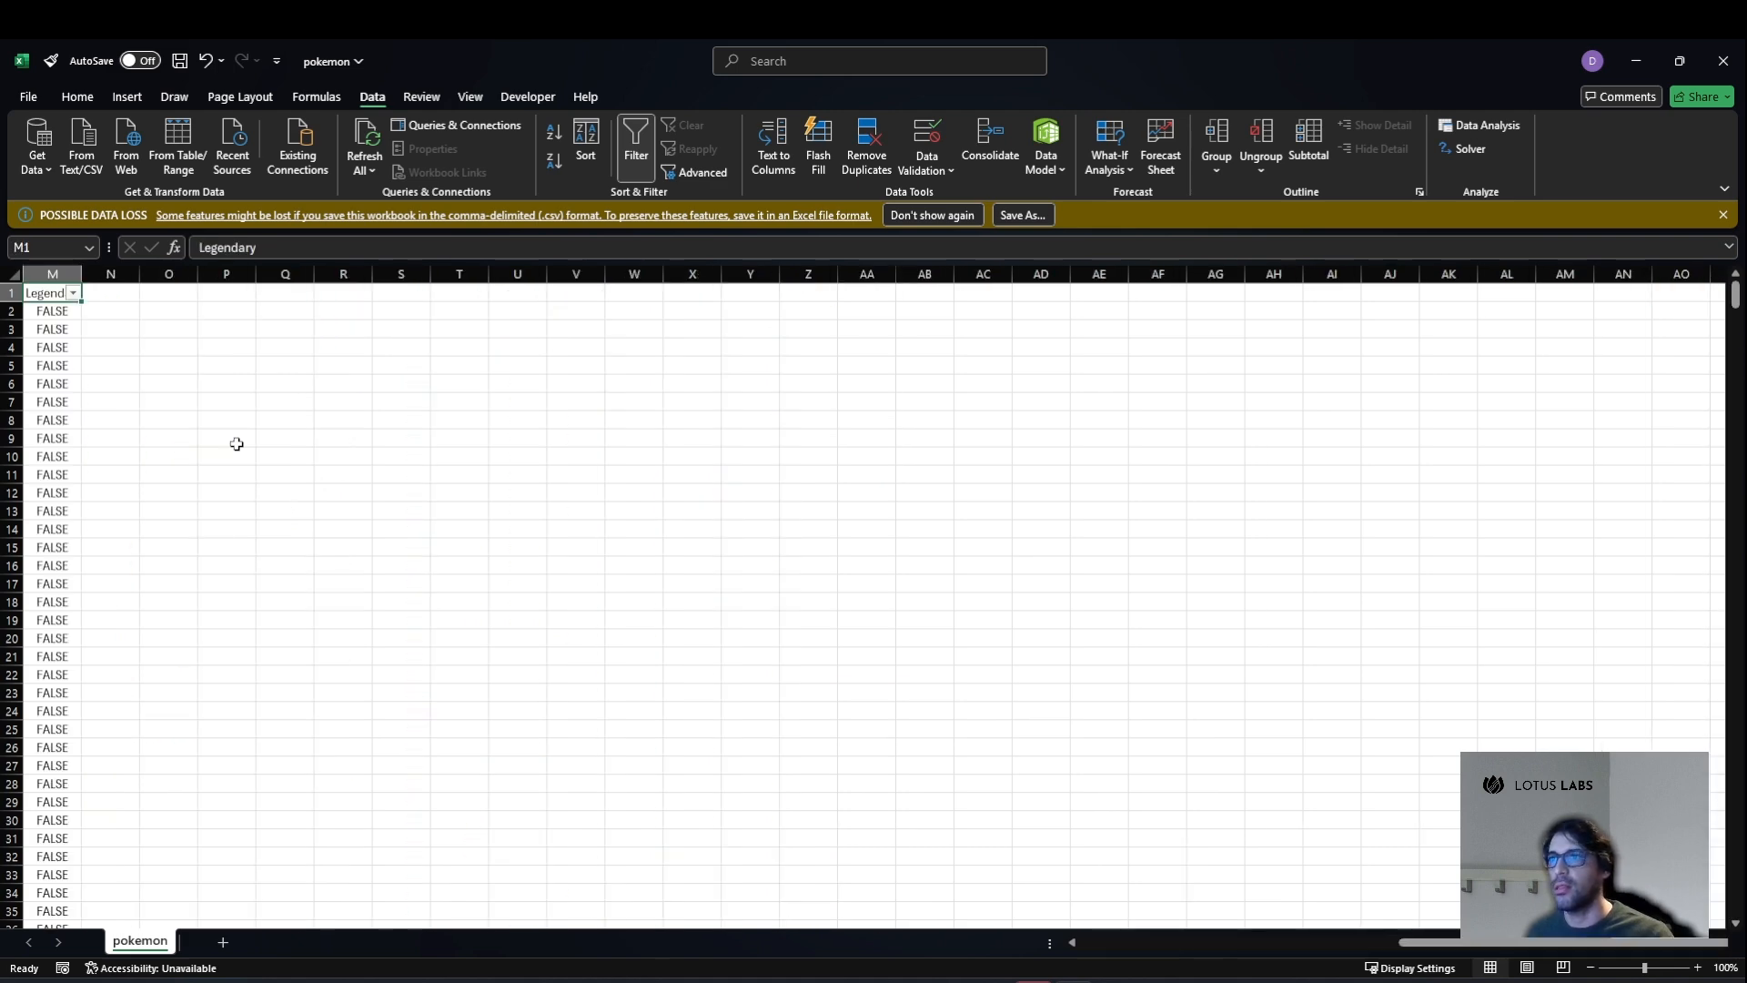
pyautogui.hotkey('ctrl', 'Left')
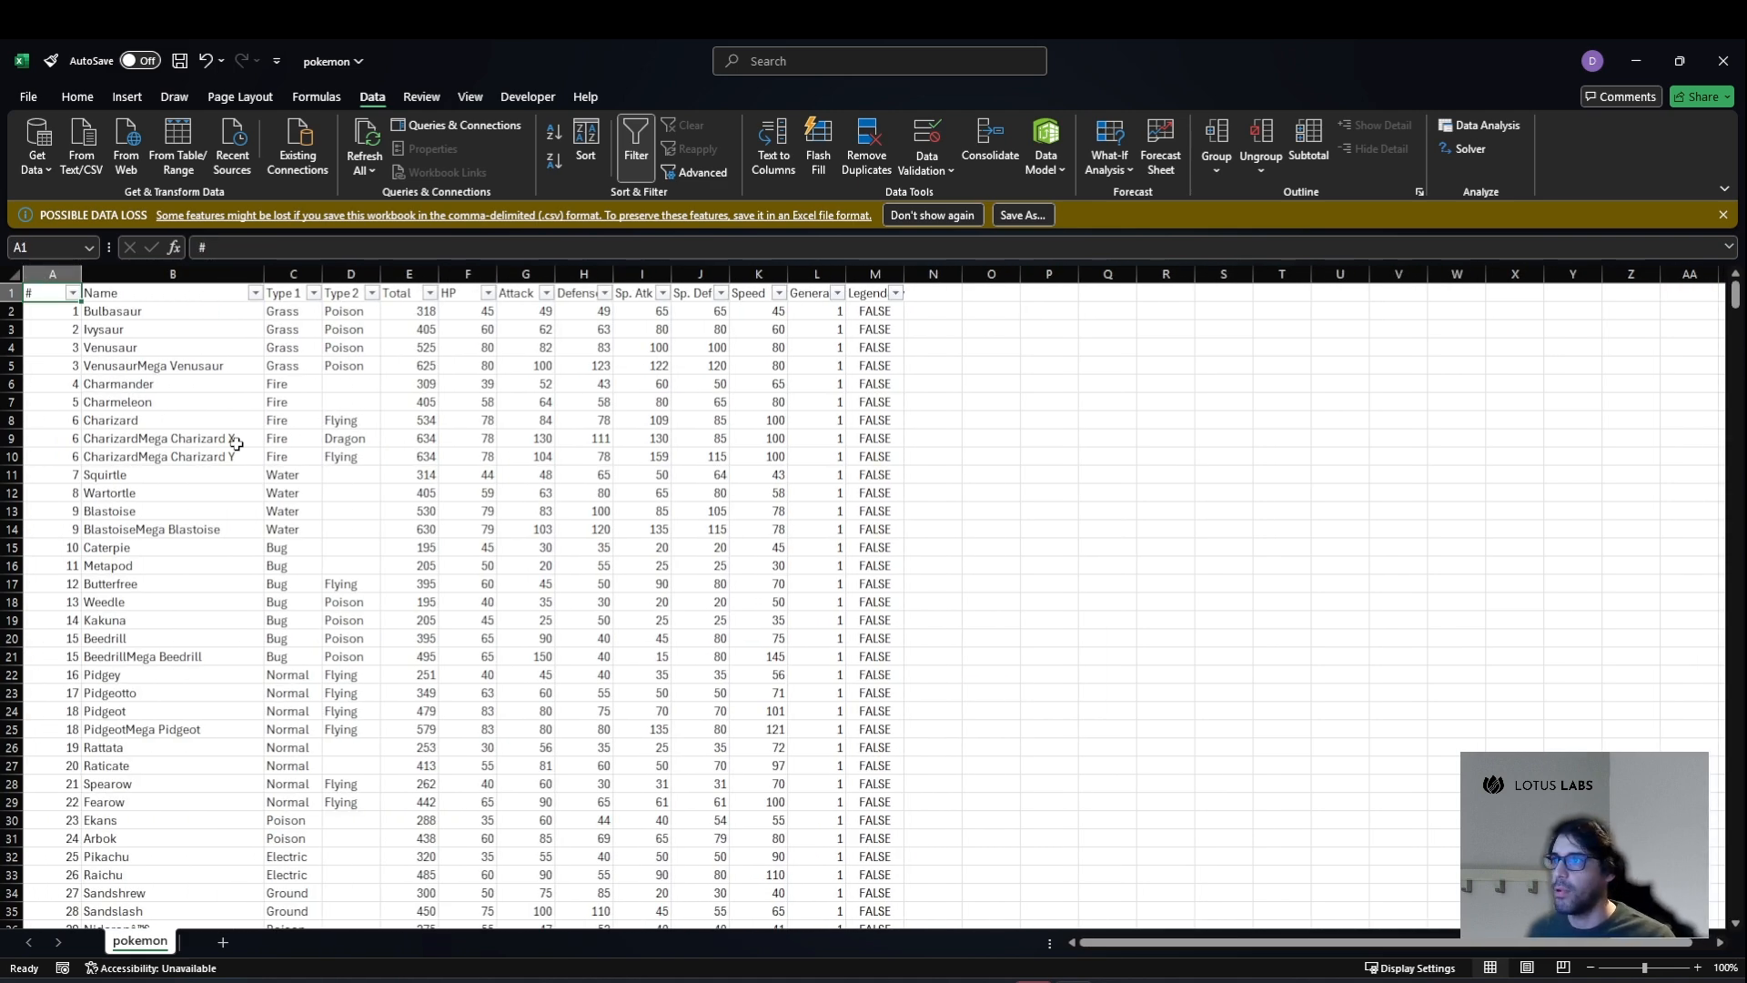
pyautogui.click(1718, 61)
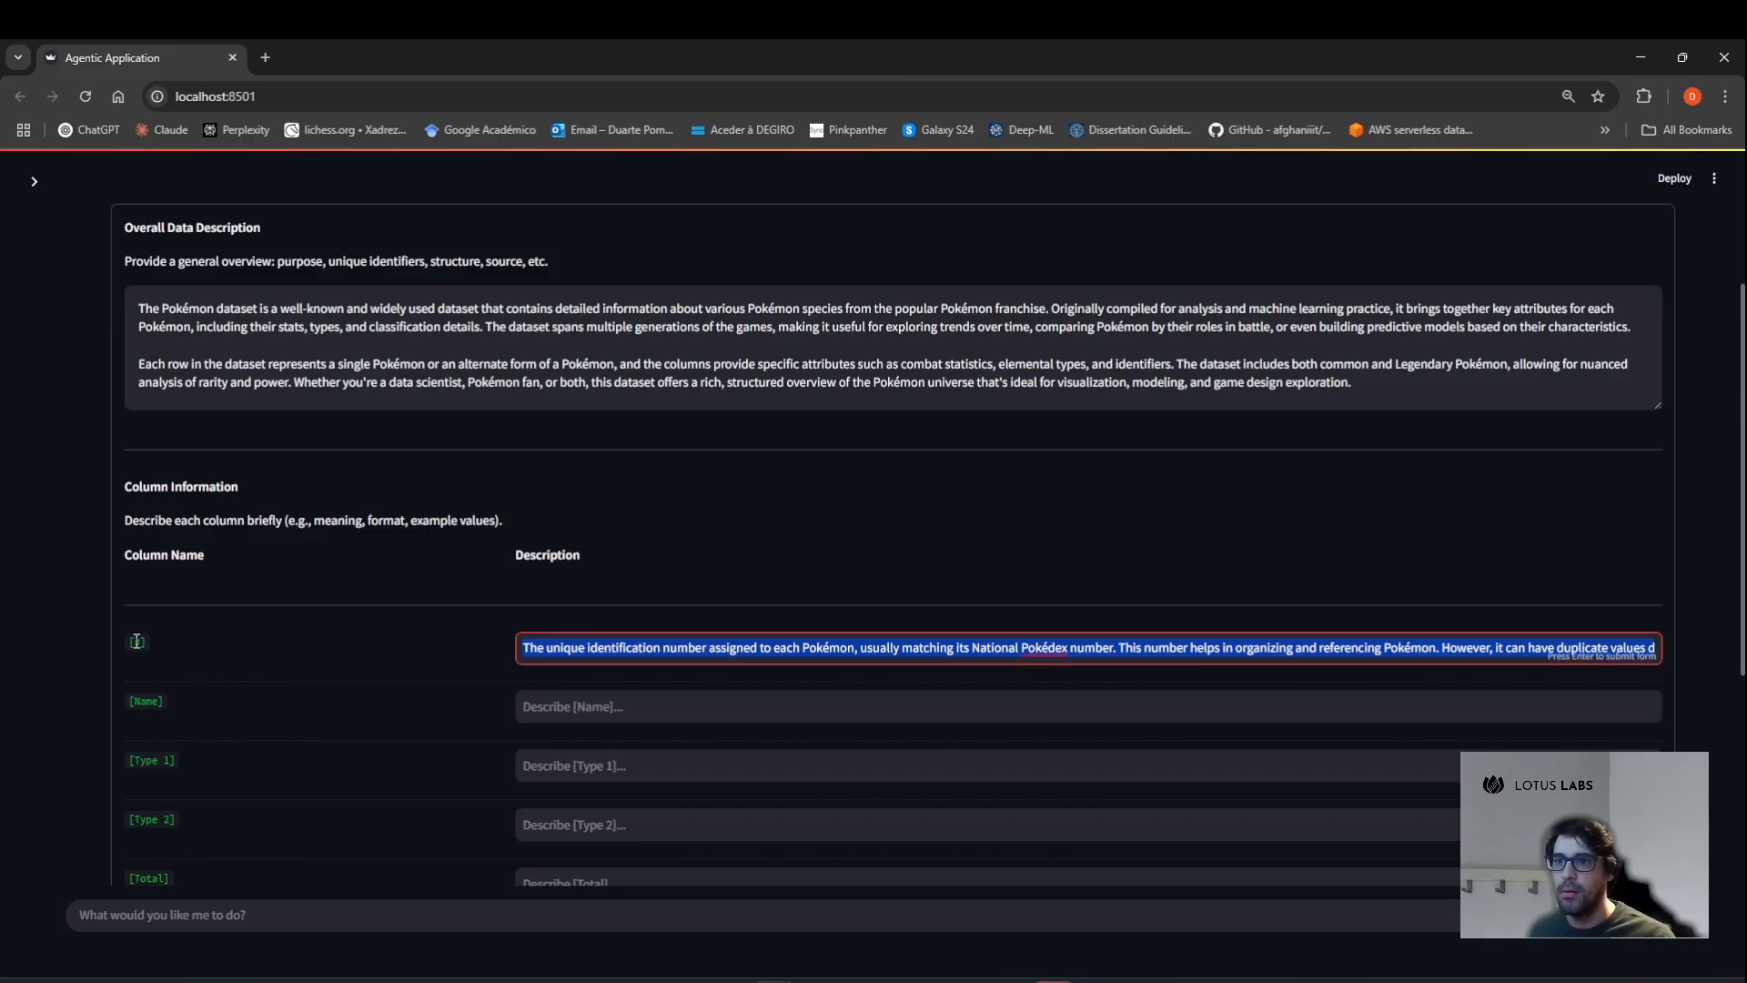
# Review the [#] column's description in the form, including the part about duplicate values for alternate Pokémon versions.
pyautogui.doubleClick(137, 642)
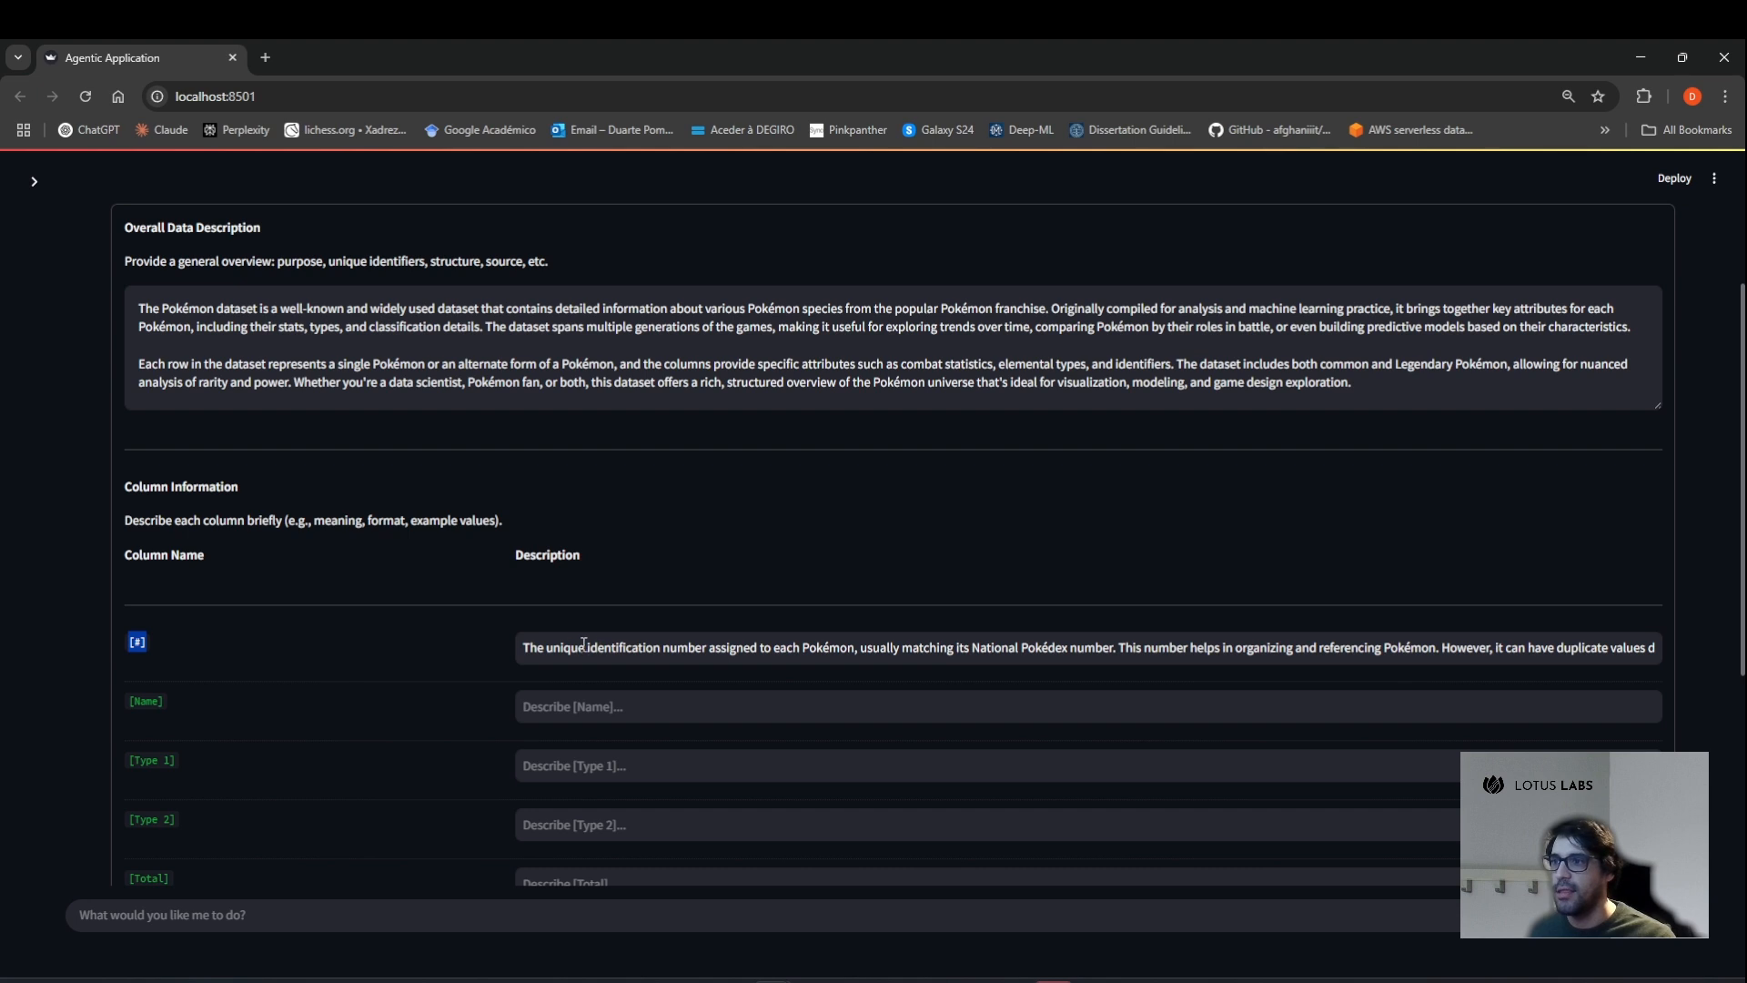
pyautogui.moveTo(585, 645); pyautogui.dragTo(1128, 653)
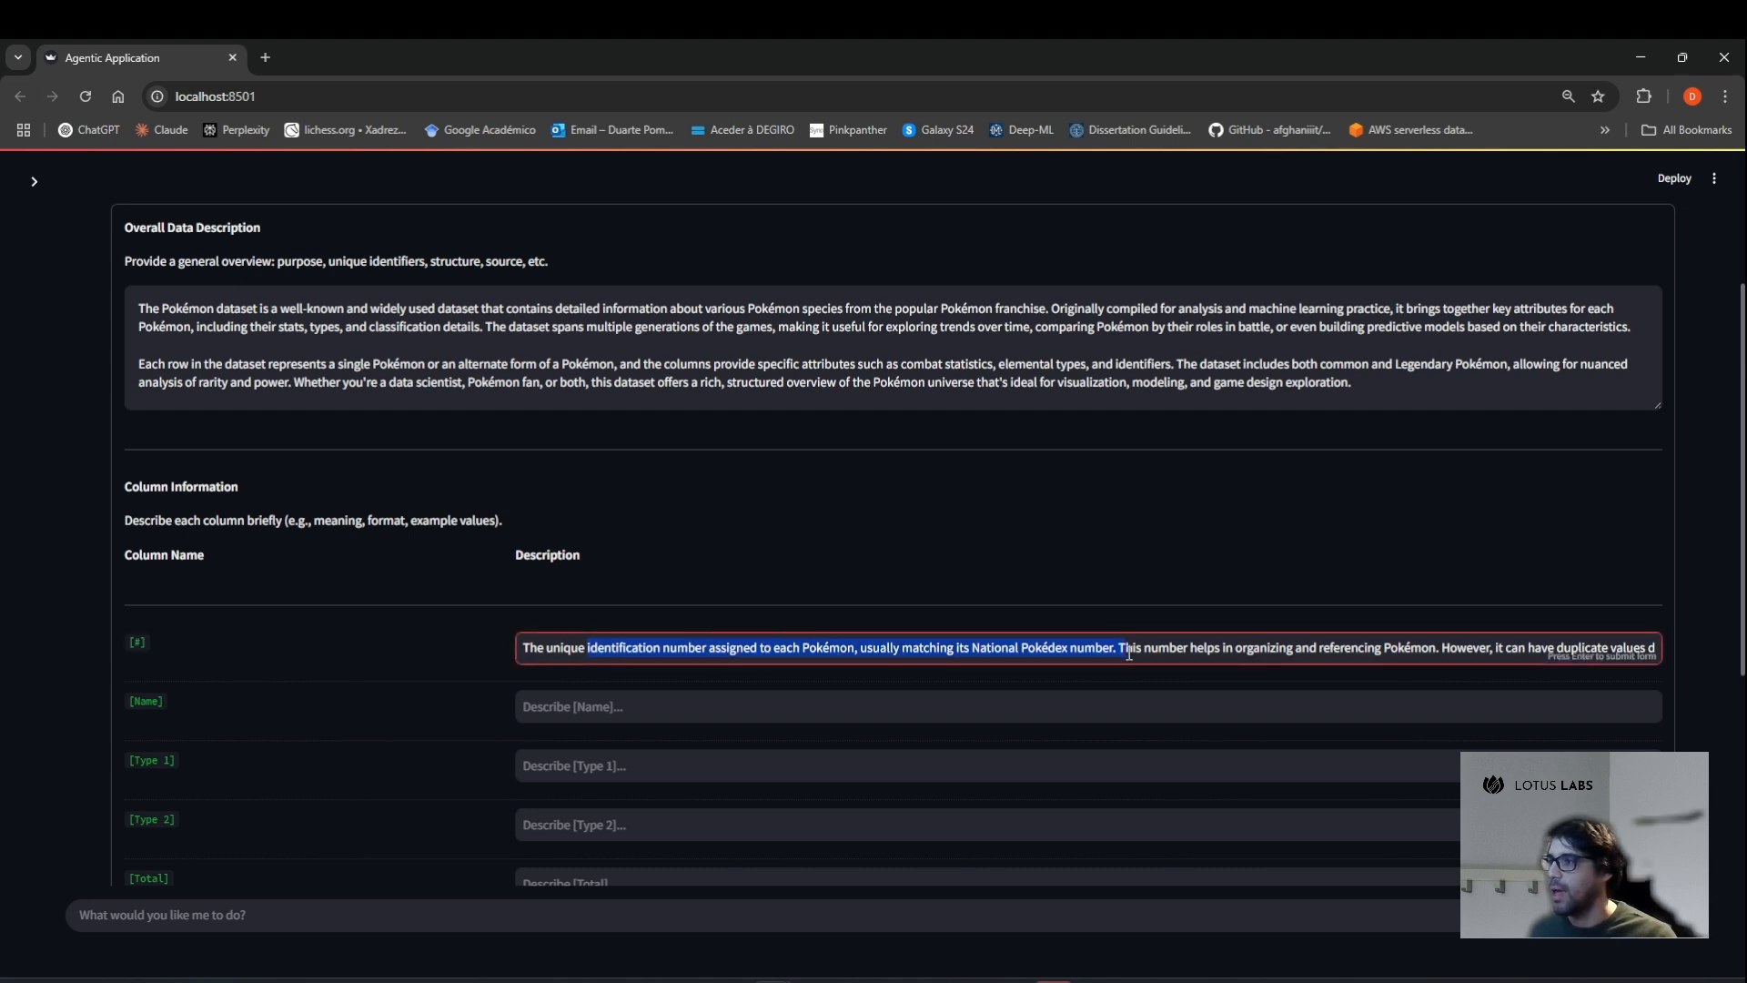
pyautogui.hscroll(6, 1154, 648)
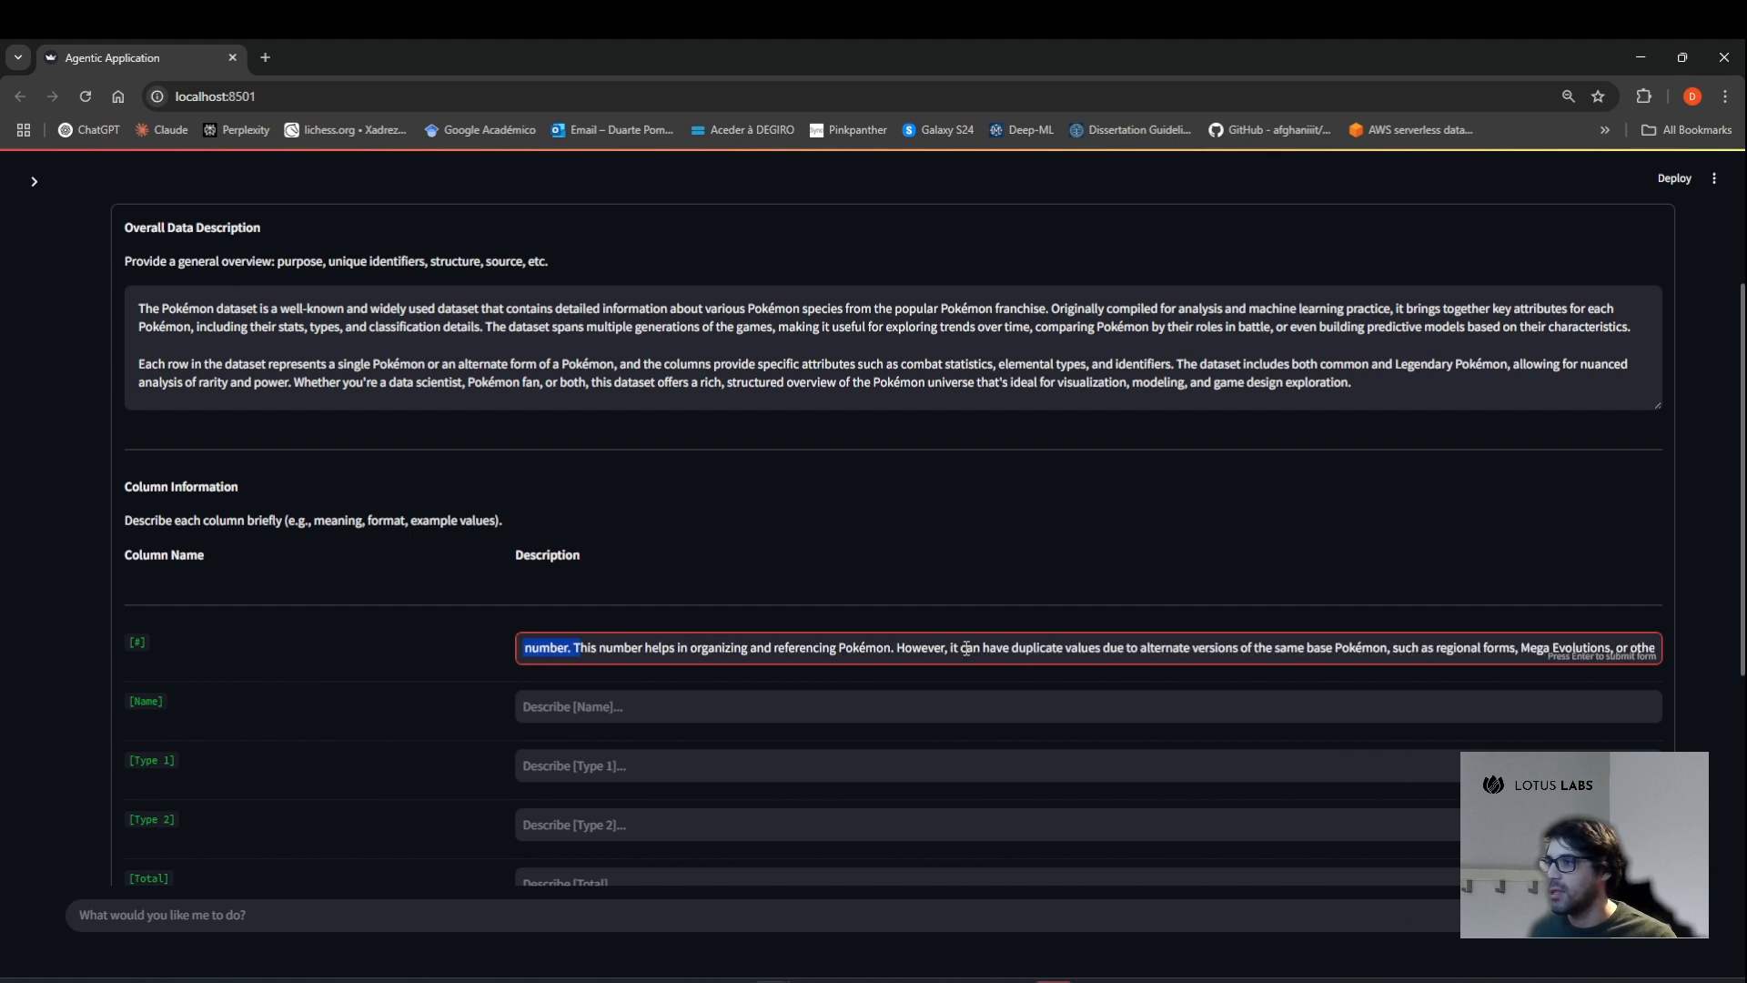
pyautogui.moveTo(963, 648); pyautogui.dragTo(1303, 651)
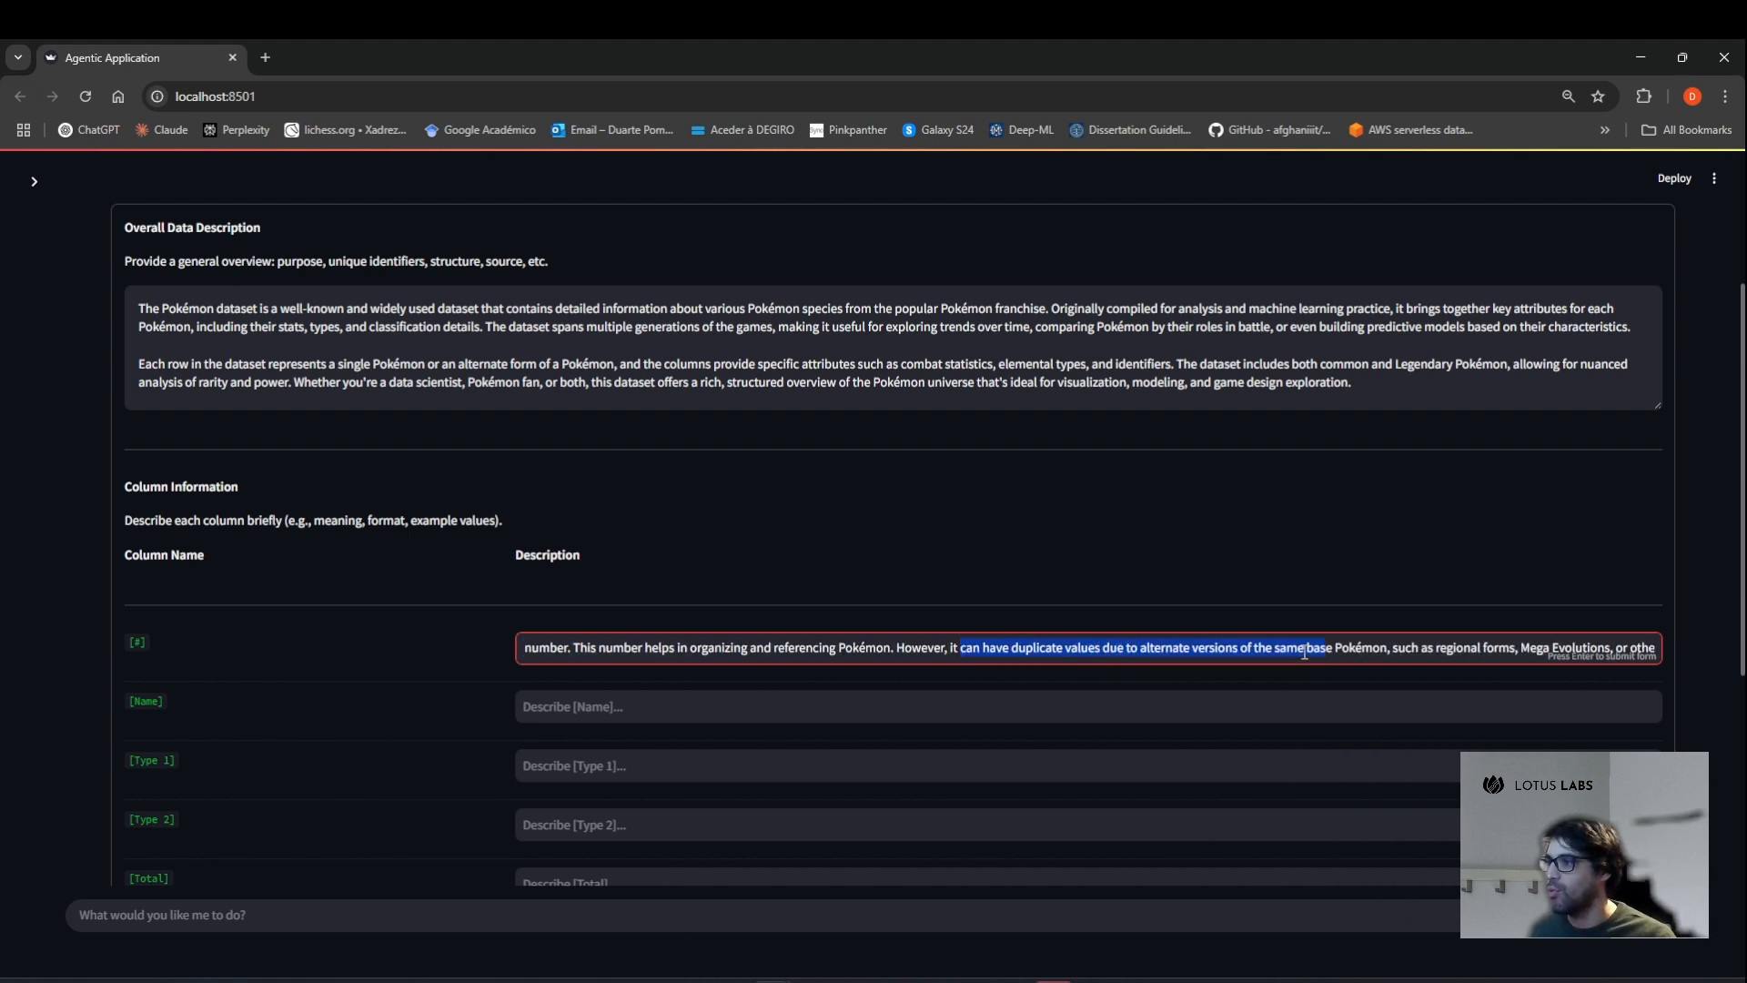
pyautogui.hscroll(3, 1355, 647)
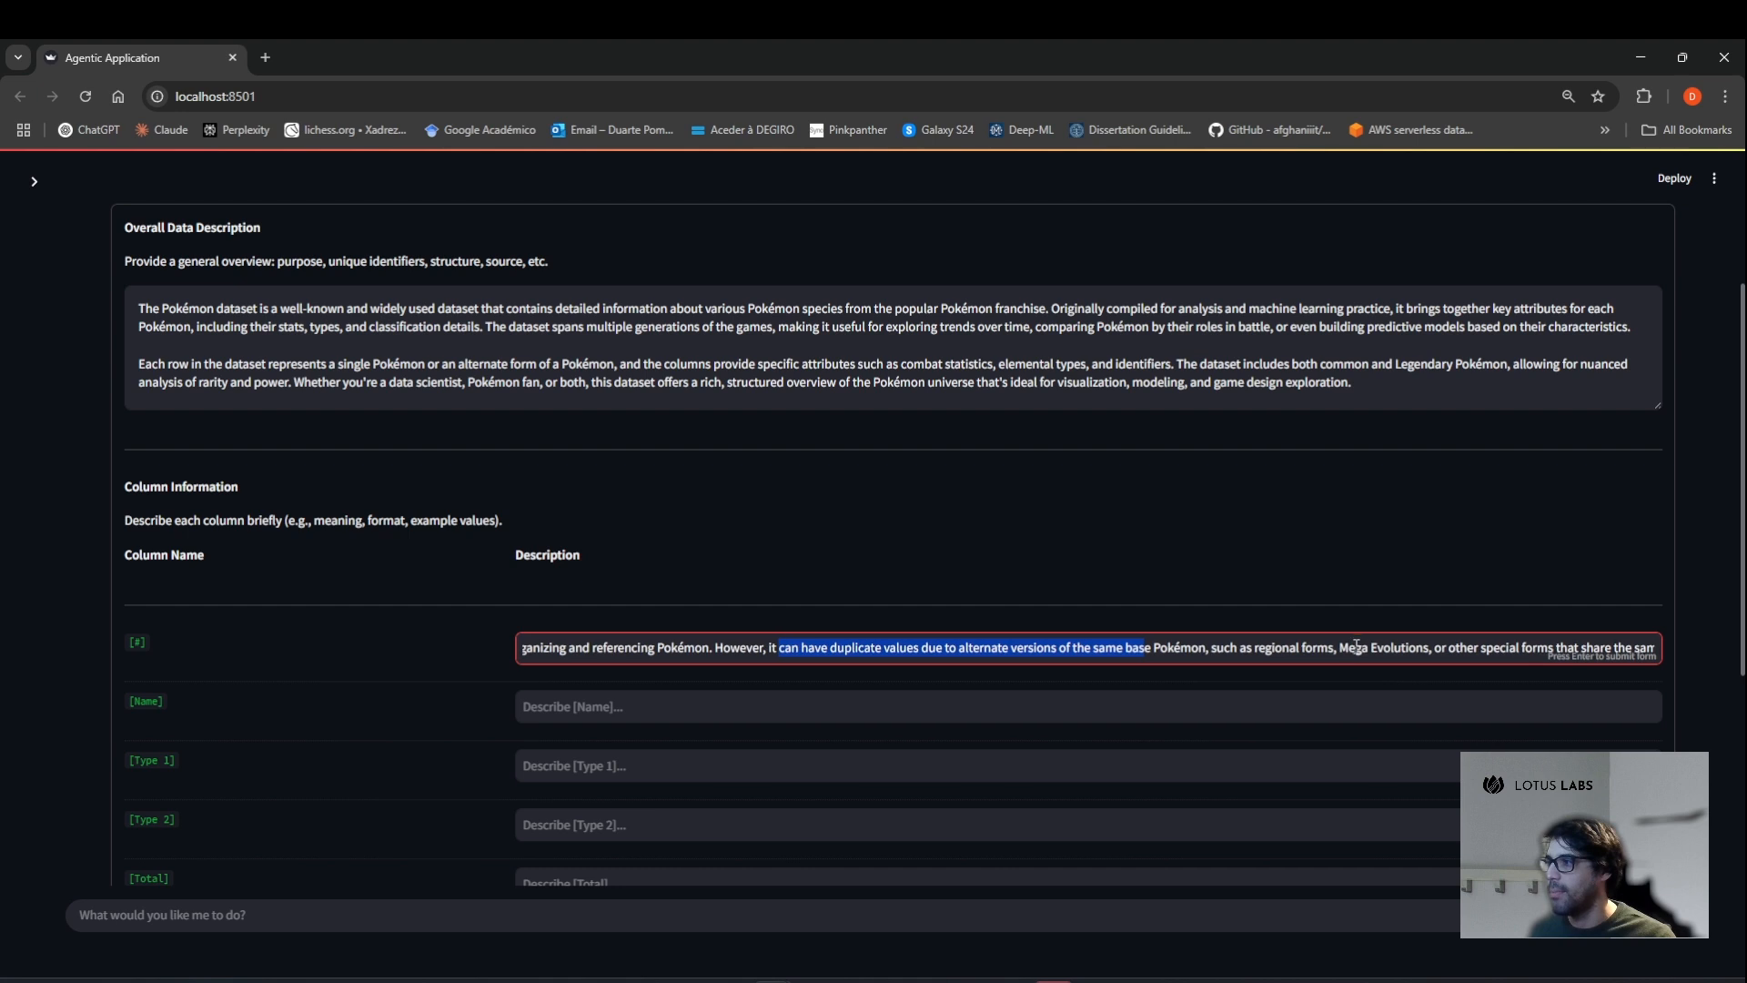
# Append to the end of the [#] description: "If there are alternative versions, then these will always follow the base pokemon, and".
pyautogui.hscroll(4, 1355, 647)
pyautogui.moveTo(1055, 648); pyautogui.dragTo(1422, 672)
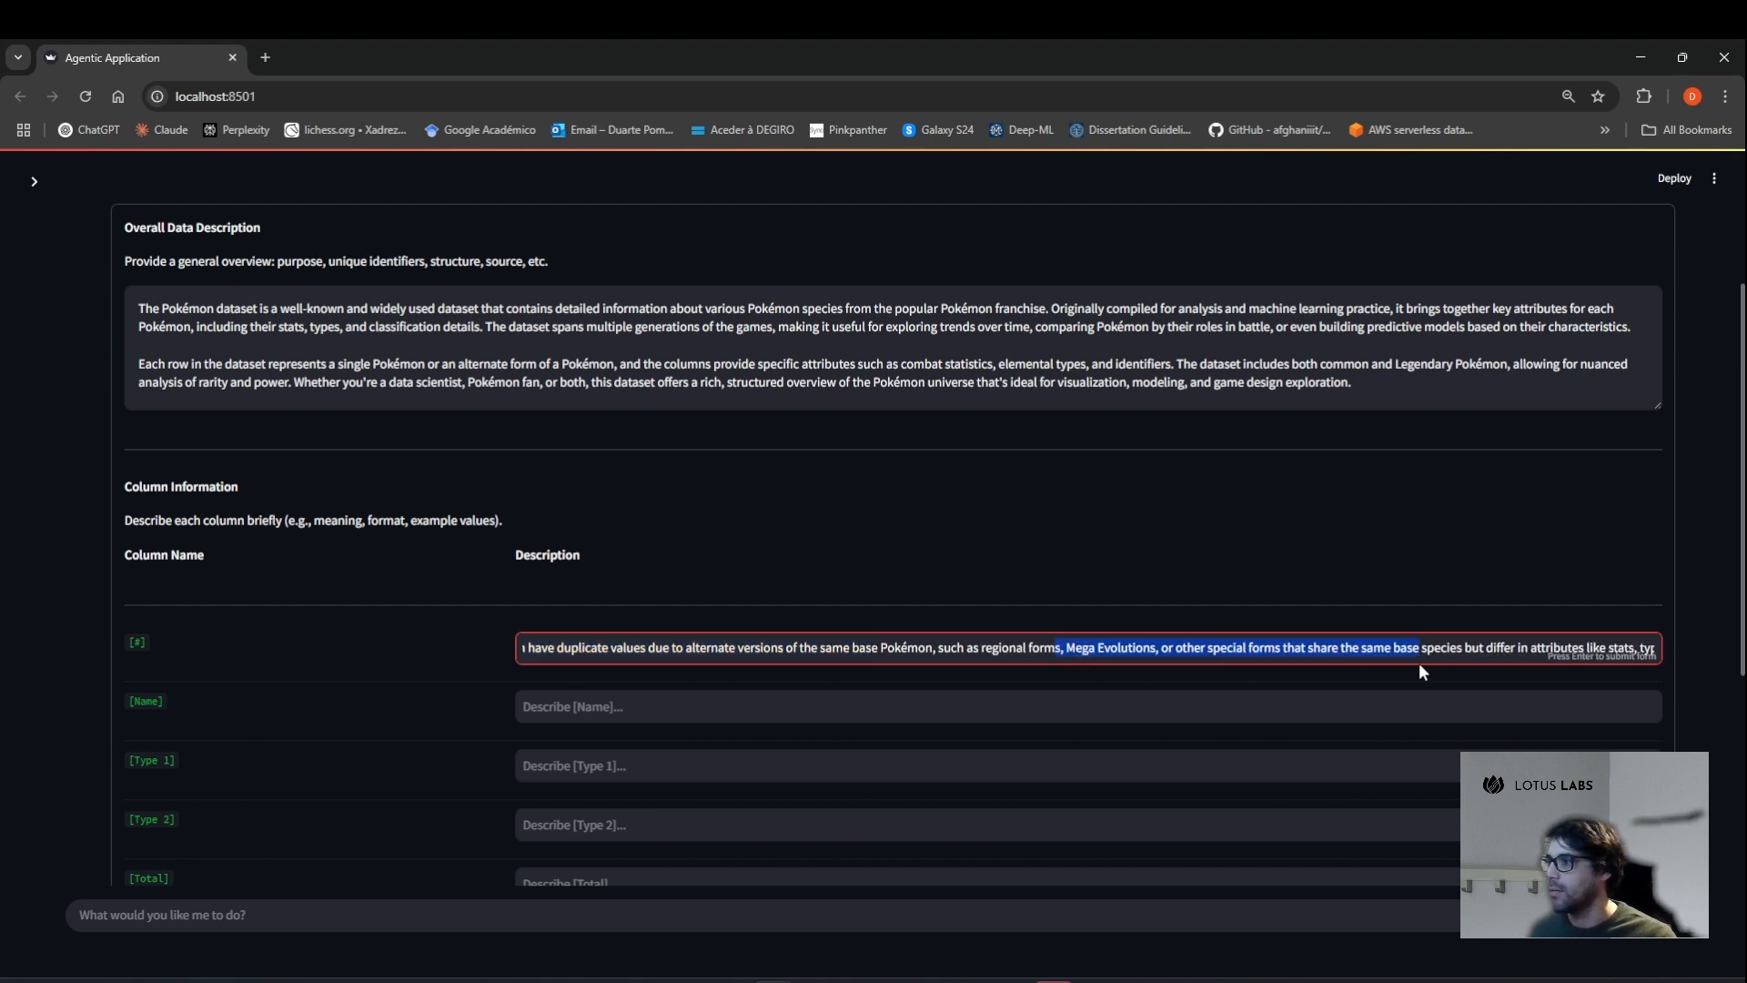
pyautogui.hscroll(2, 1394, 656)
pyautogui.click(1654, 647)
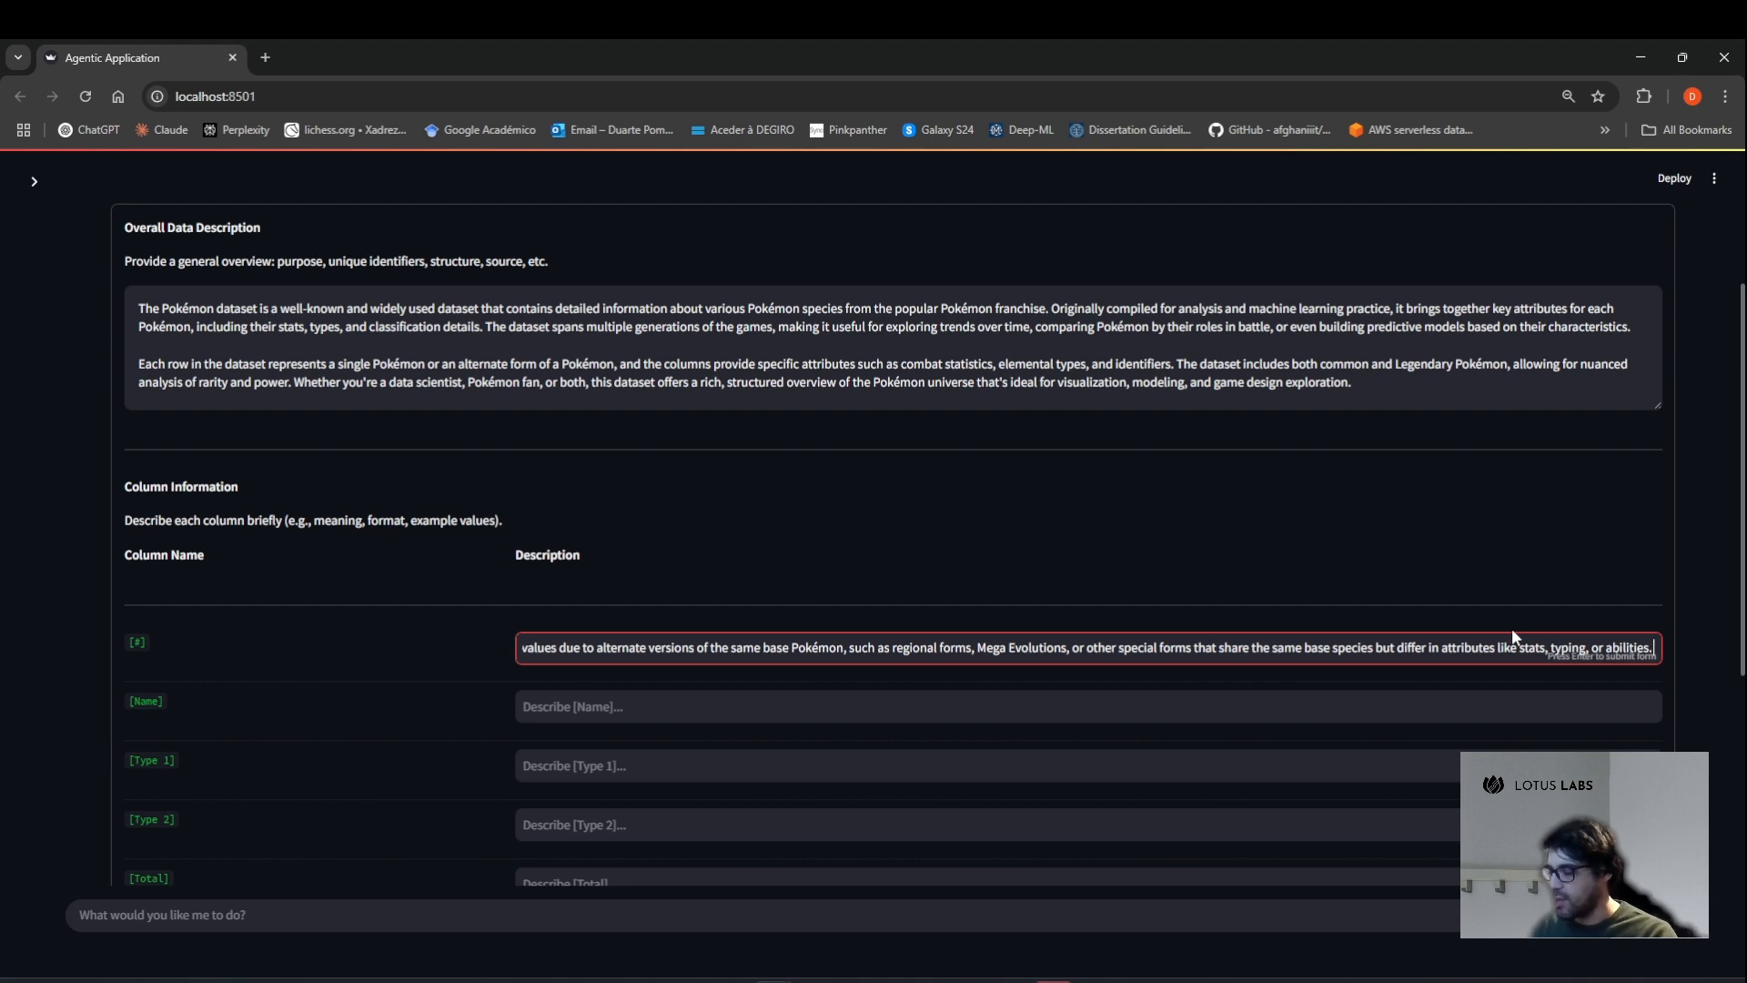
pyautogui.write('. If the')
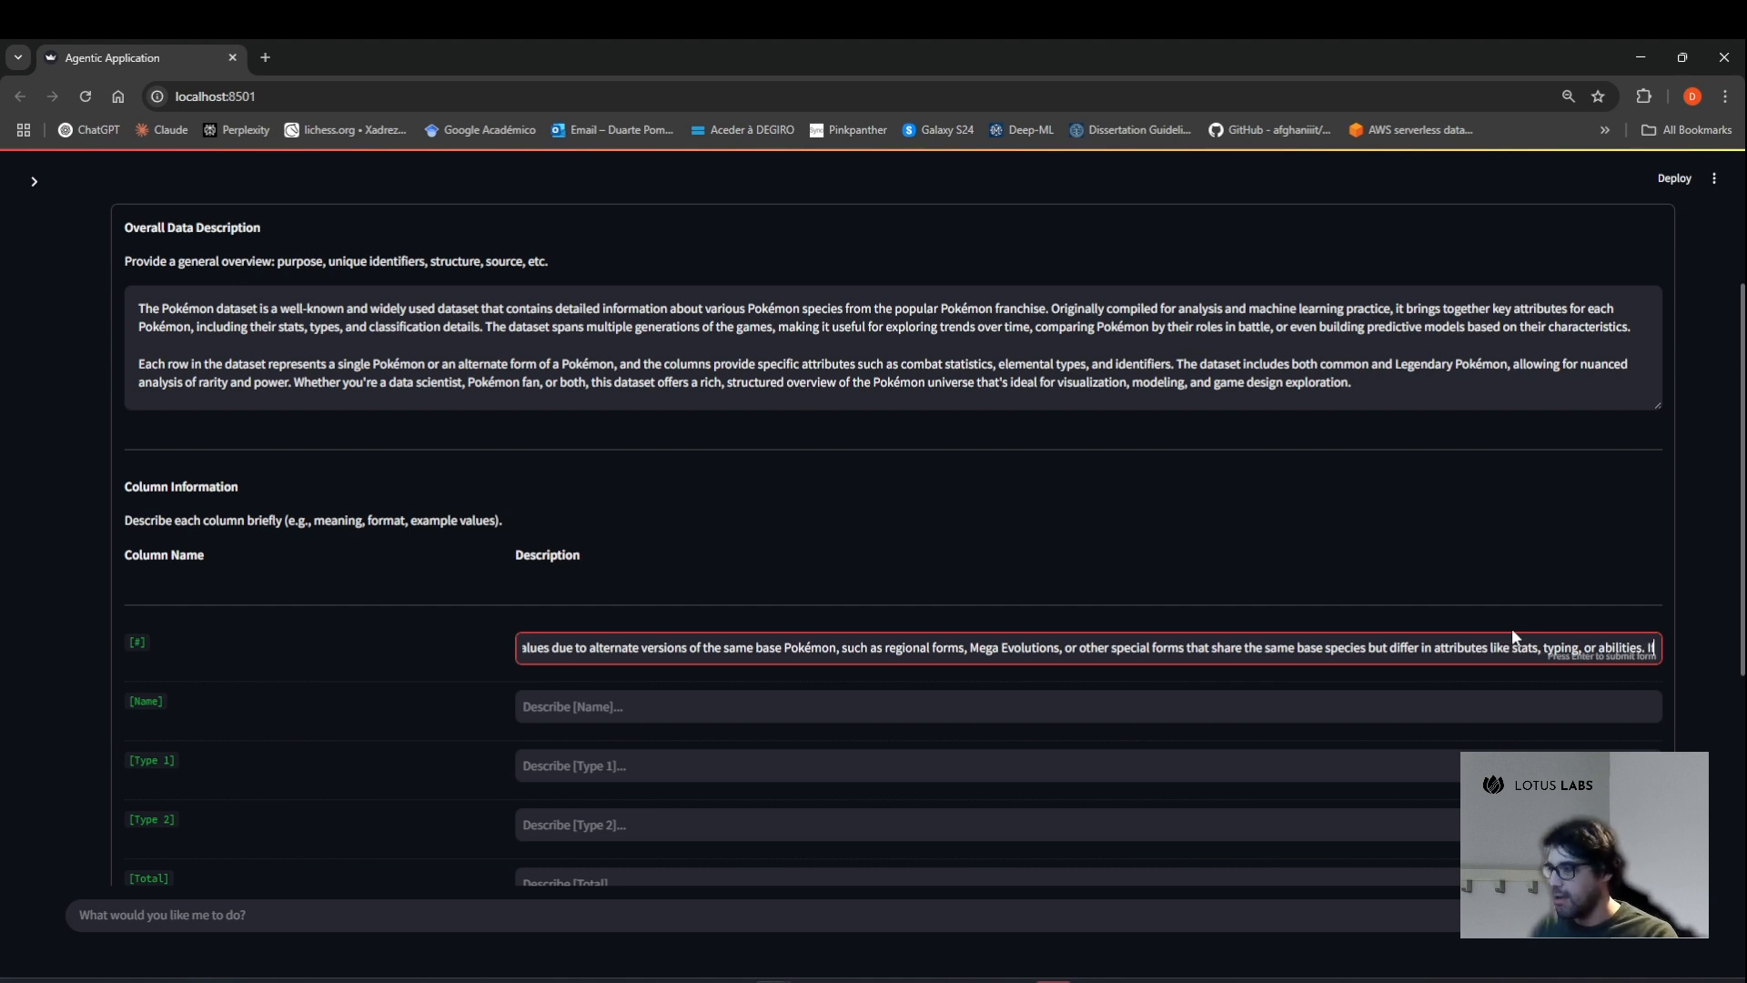
pyautogui.write('alternative v')
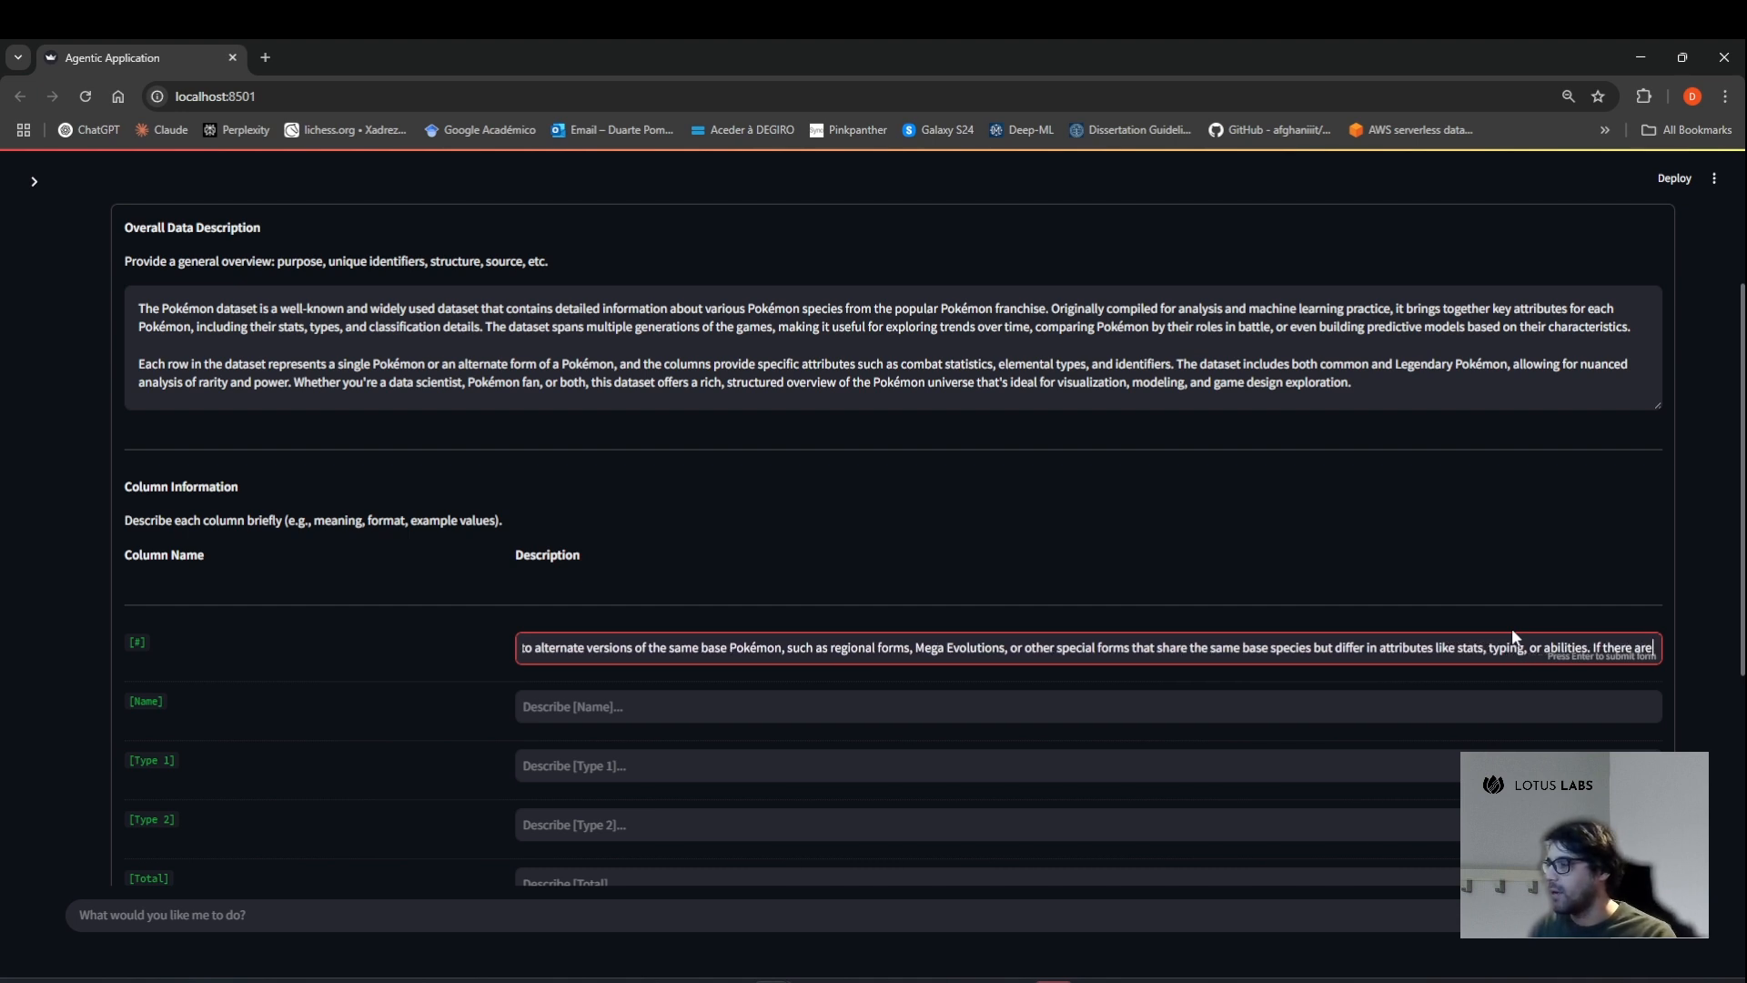
pyautogui.write('ersions')
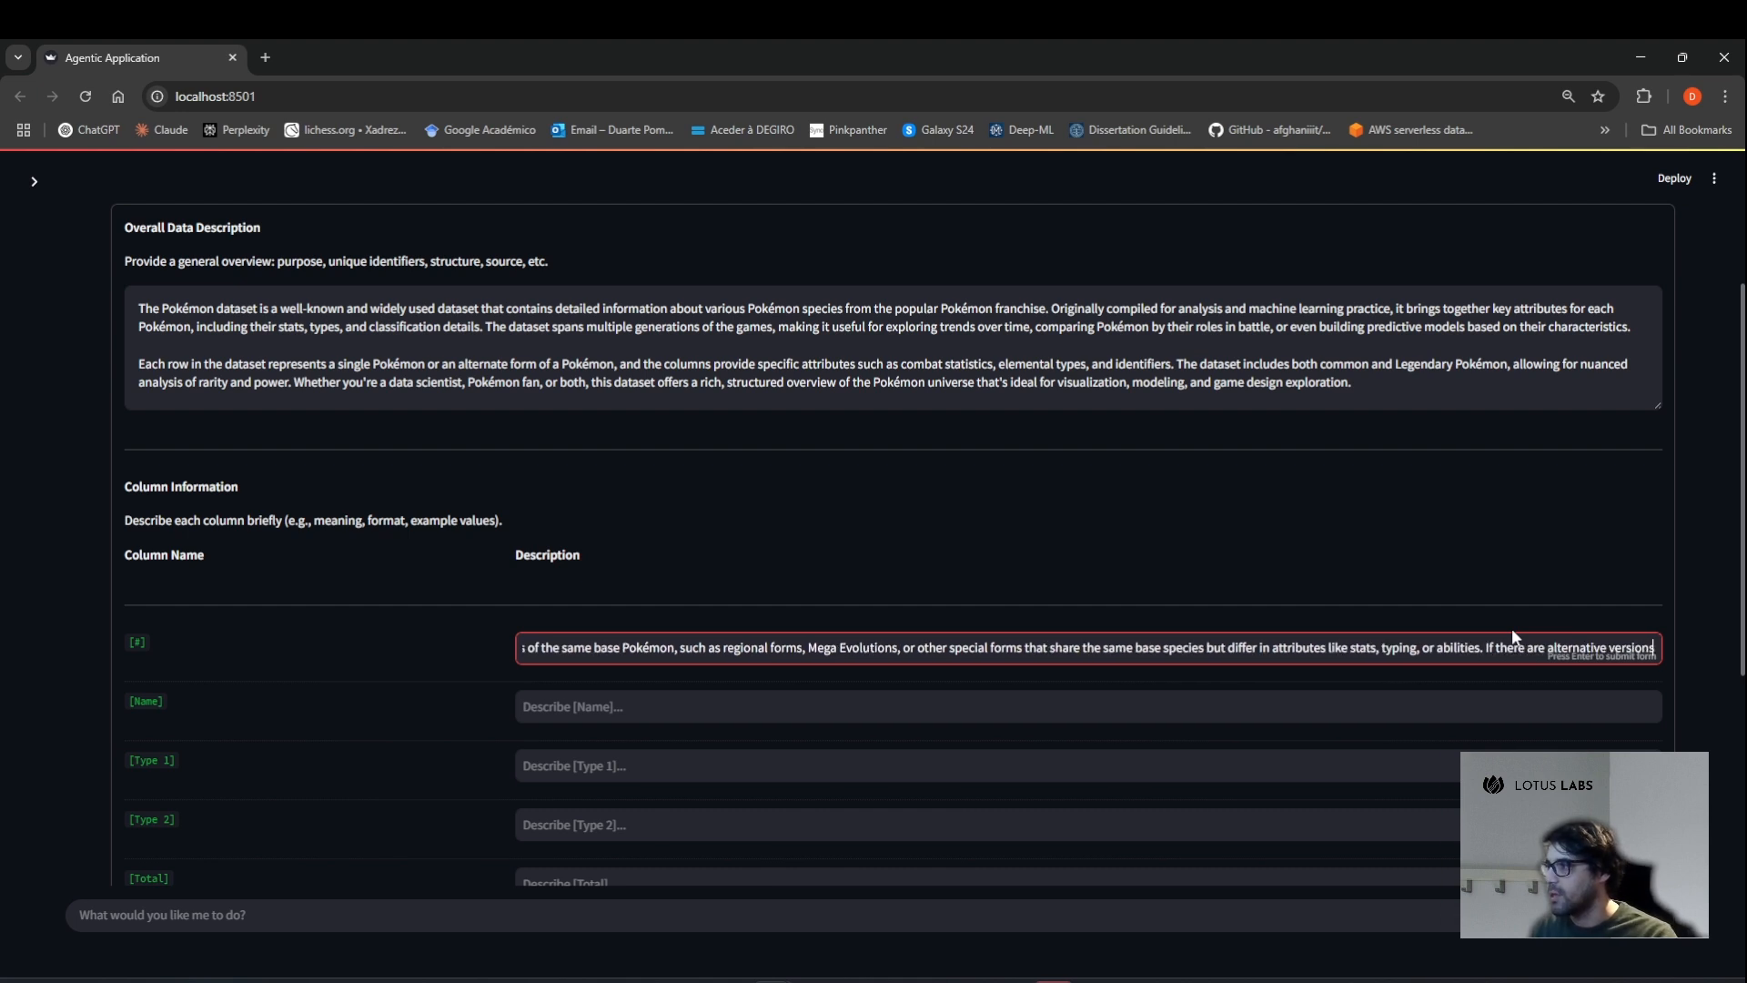
pyautogui.write(', then these w')
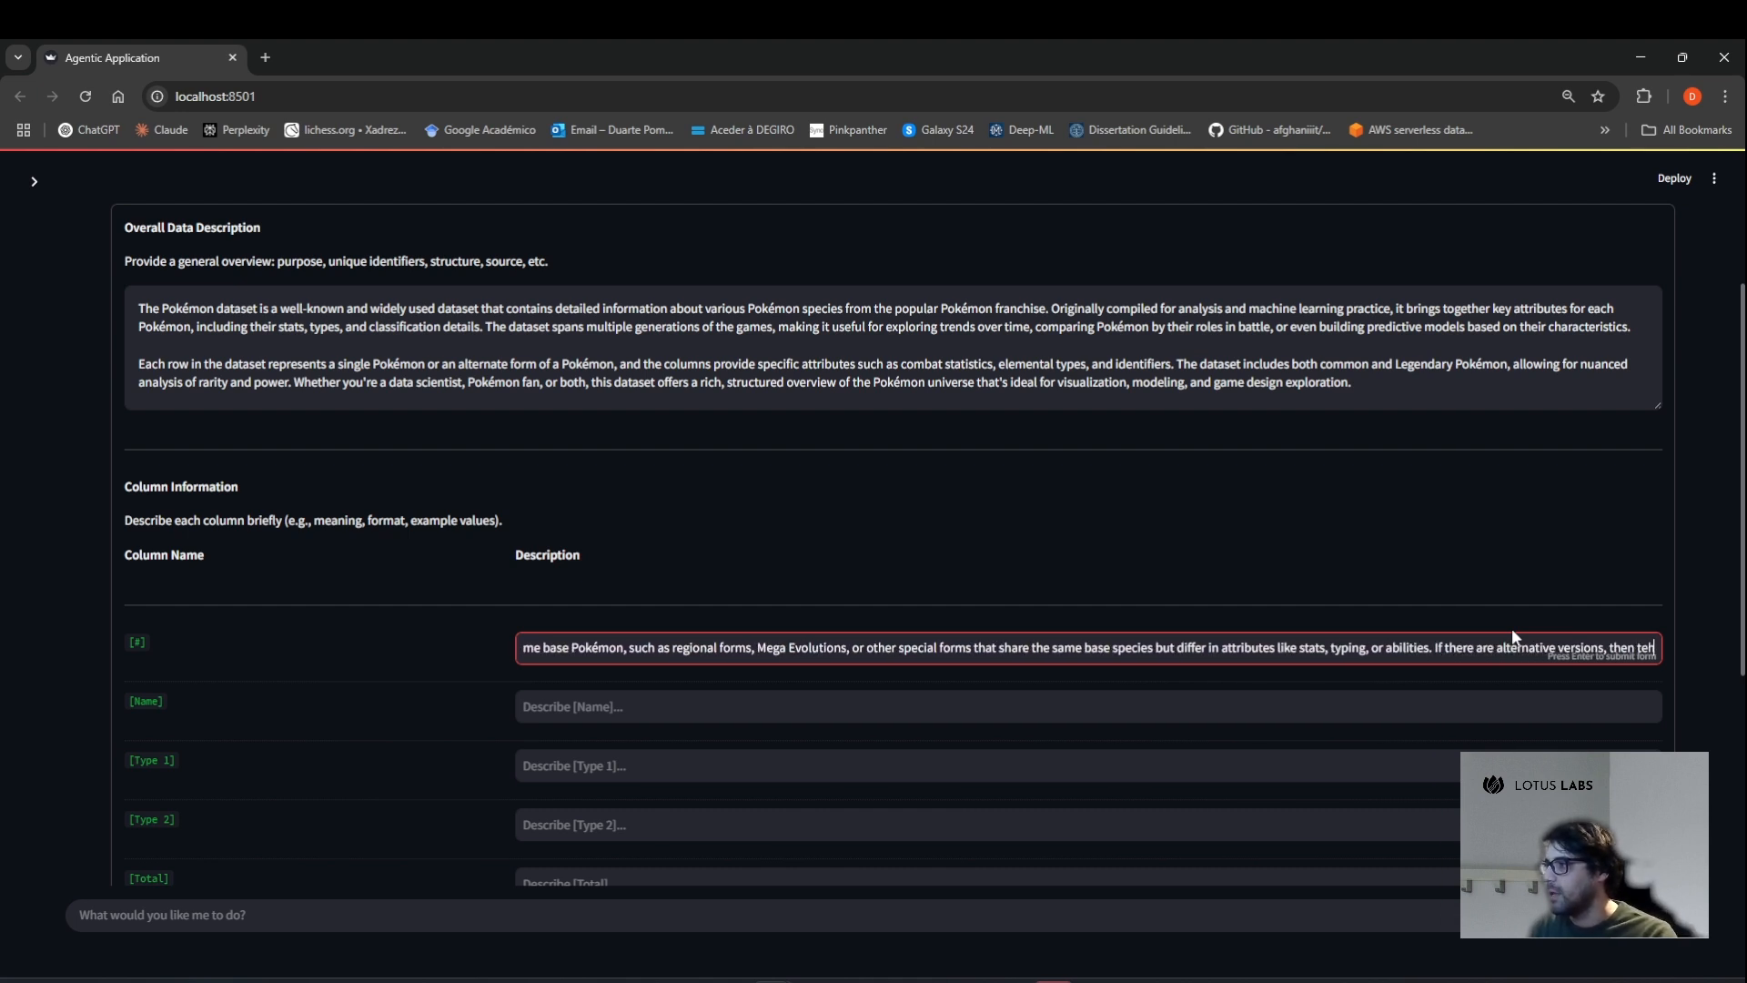
pyautogui.write('ill a')
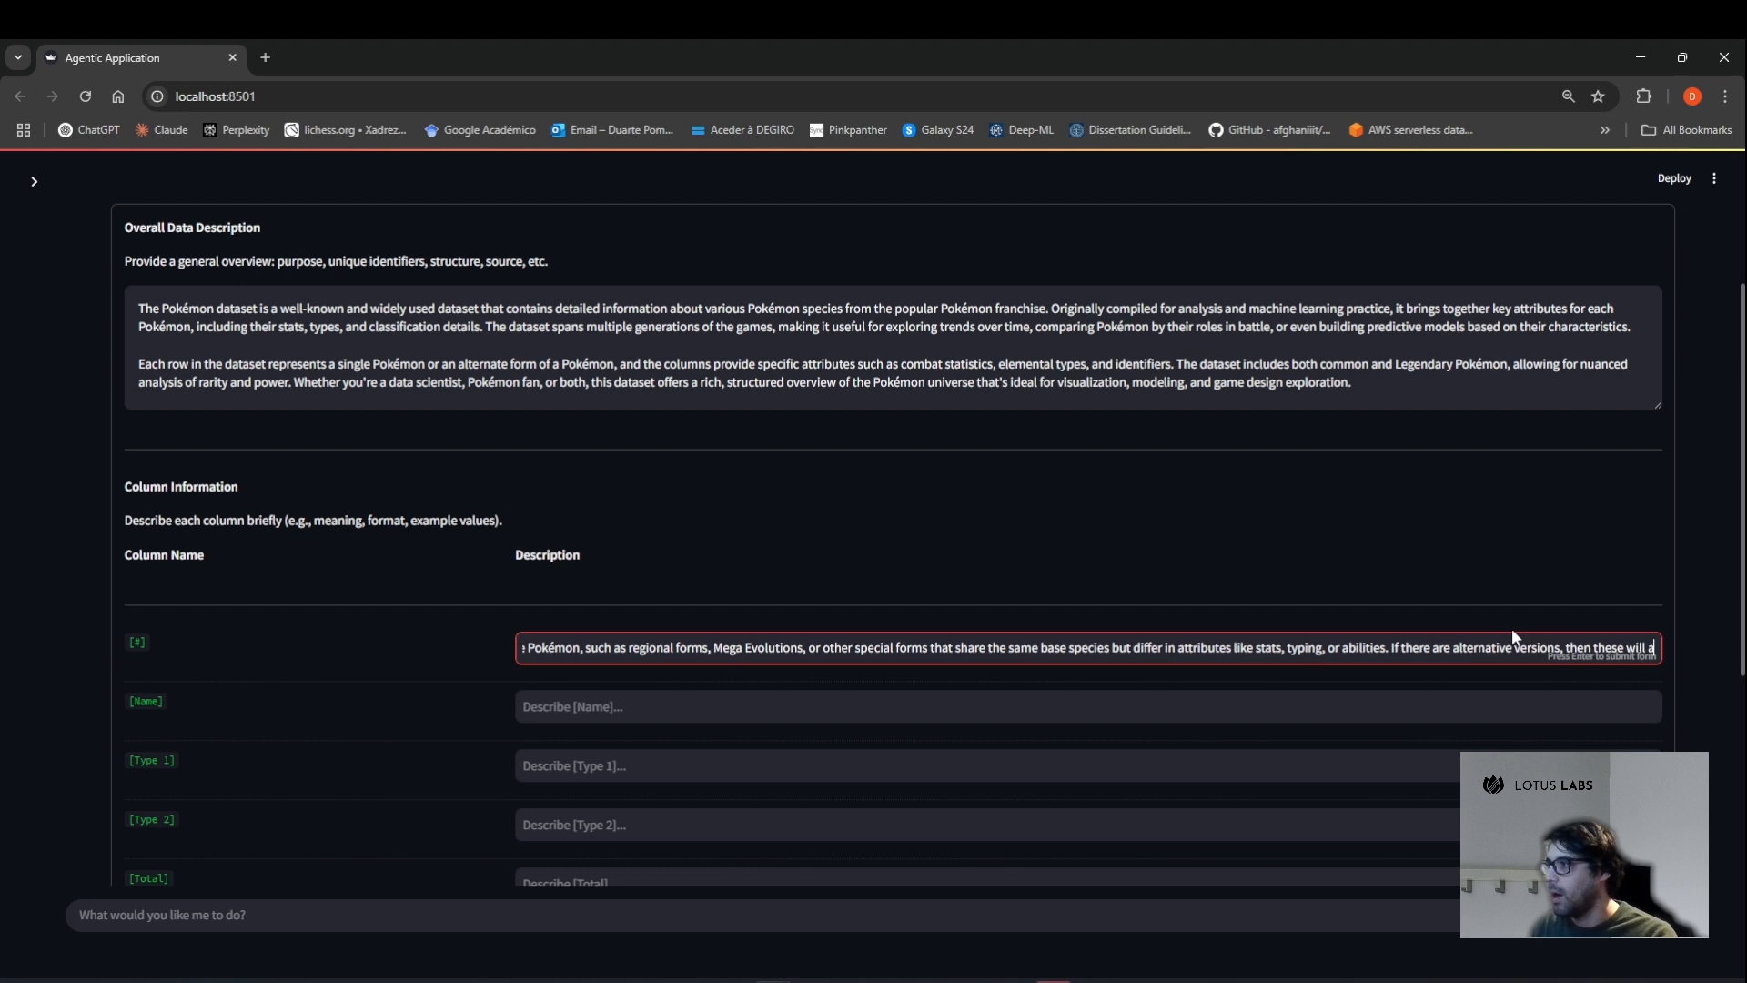
pyautogui.write('lways follow')
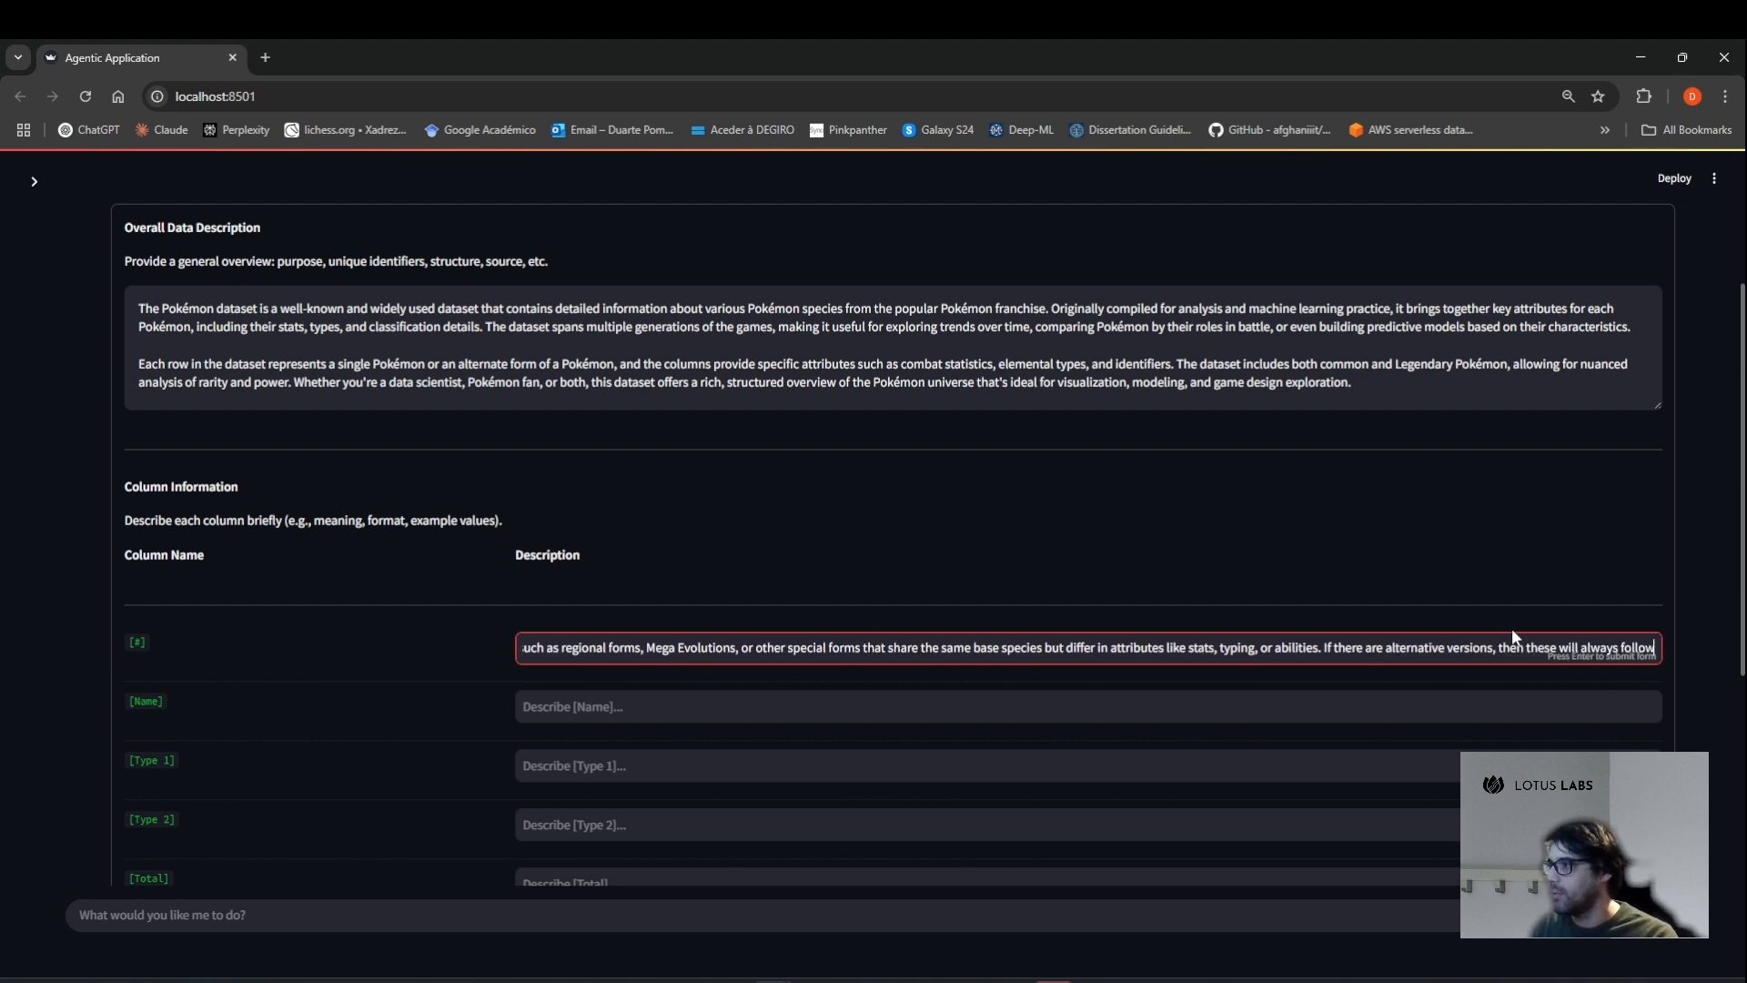
pyautogui.write(' the base pokemon, and')
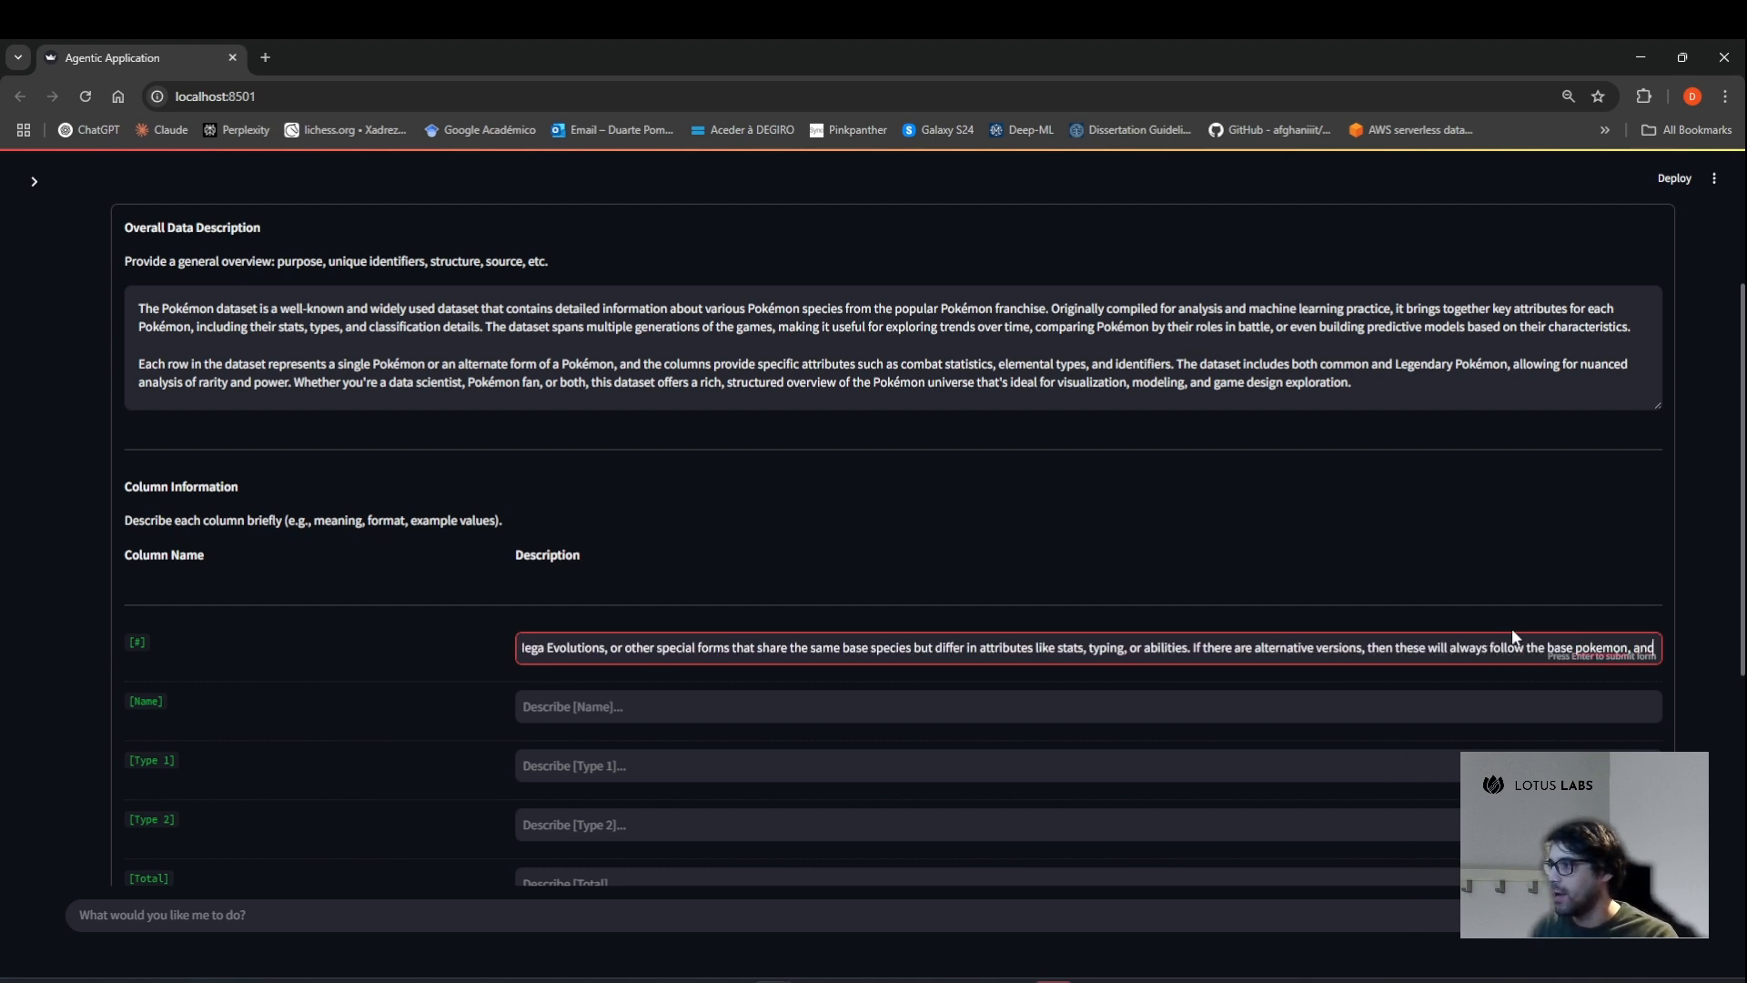
# Continue the [#] description with "therefore, there will be repeated pokedex numbers,".
pyautogui.write(' therefore, there will be duplc')
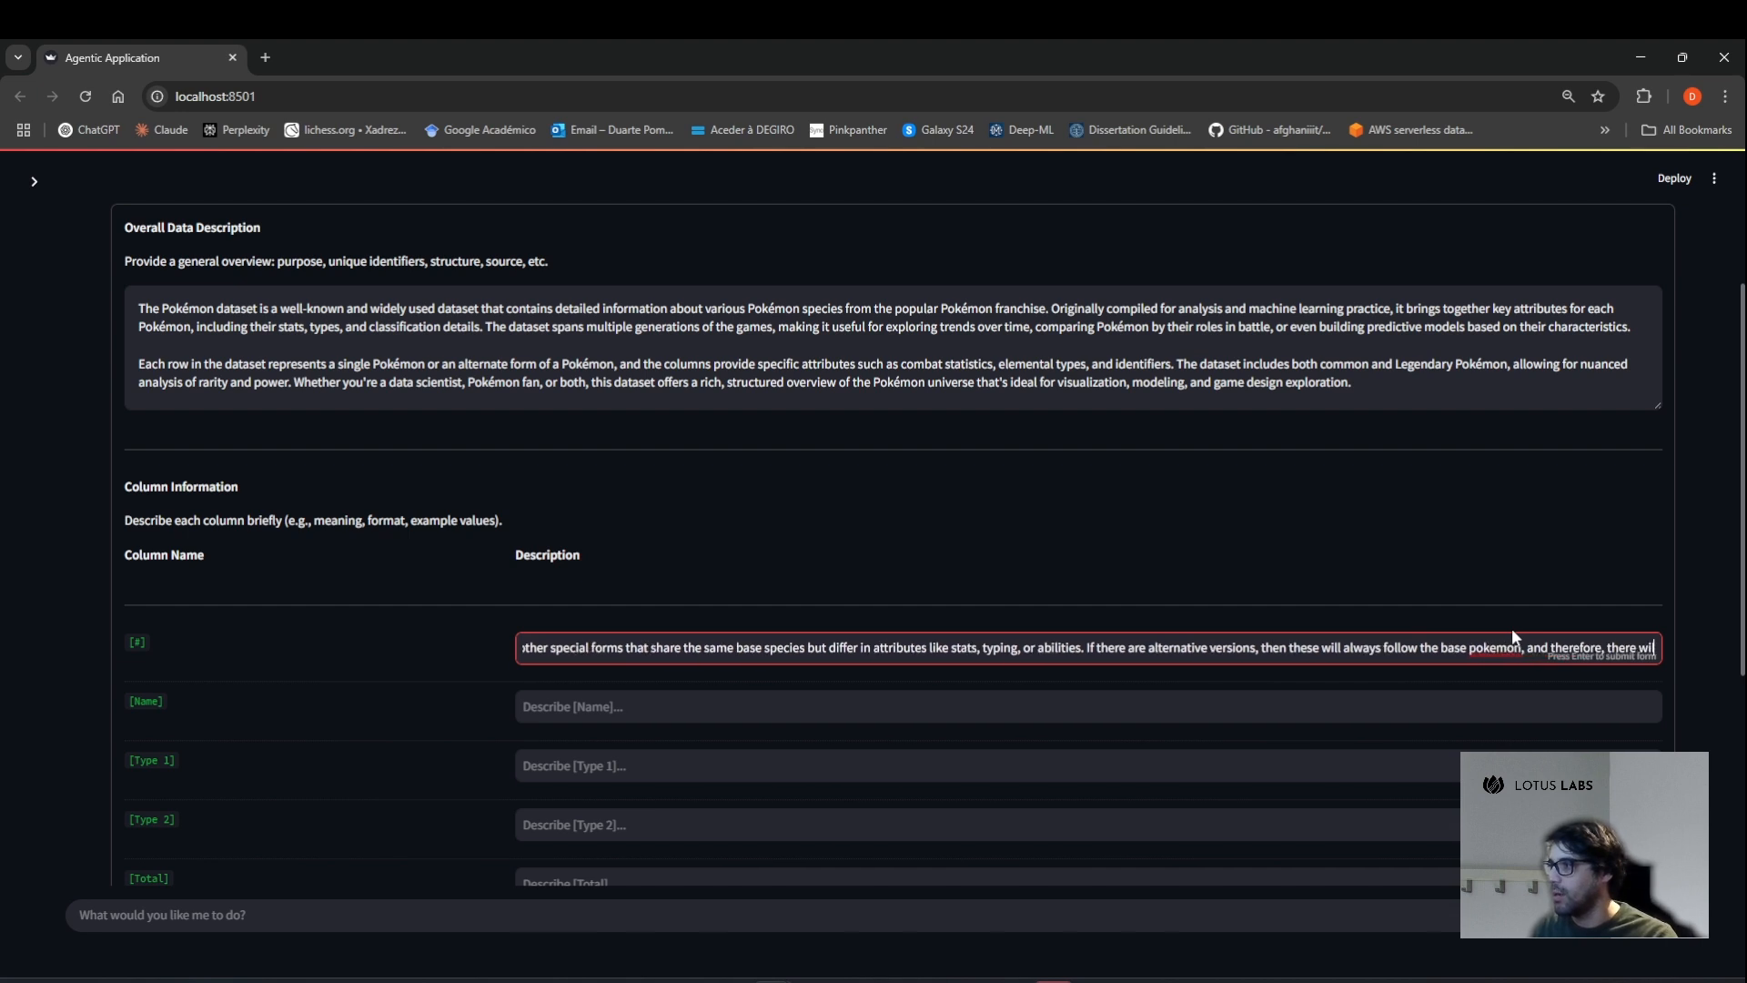
pyautogui.press('BackSpace')
pyautogui.press('BackSpace')
pyautogui.press('BackSpace')
pyautogui.press('BackSpace')
pyautogui.press('BackSpace')
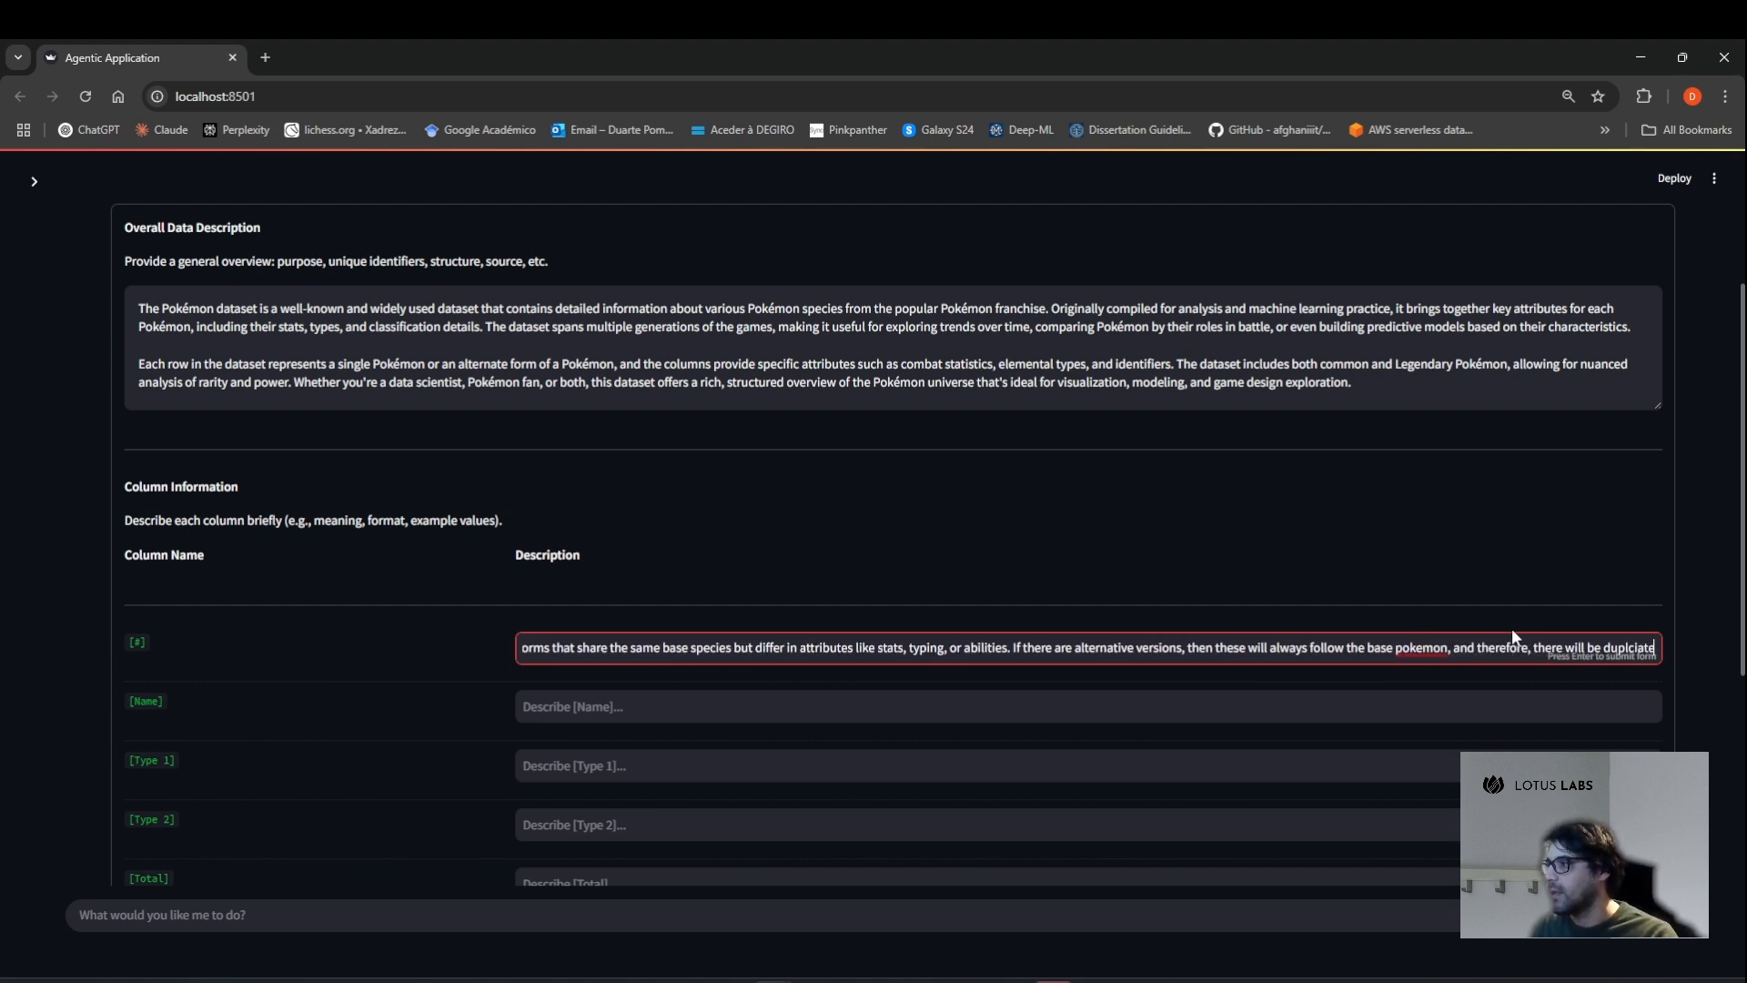
pyautogui.write('repeated')
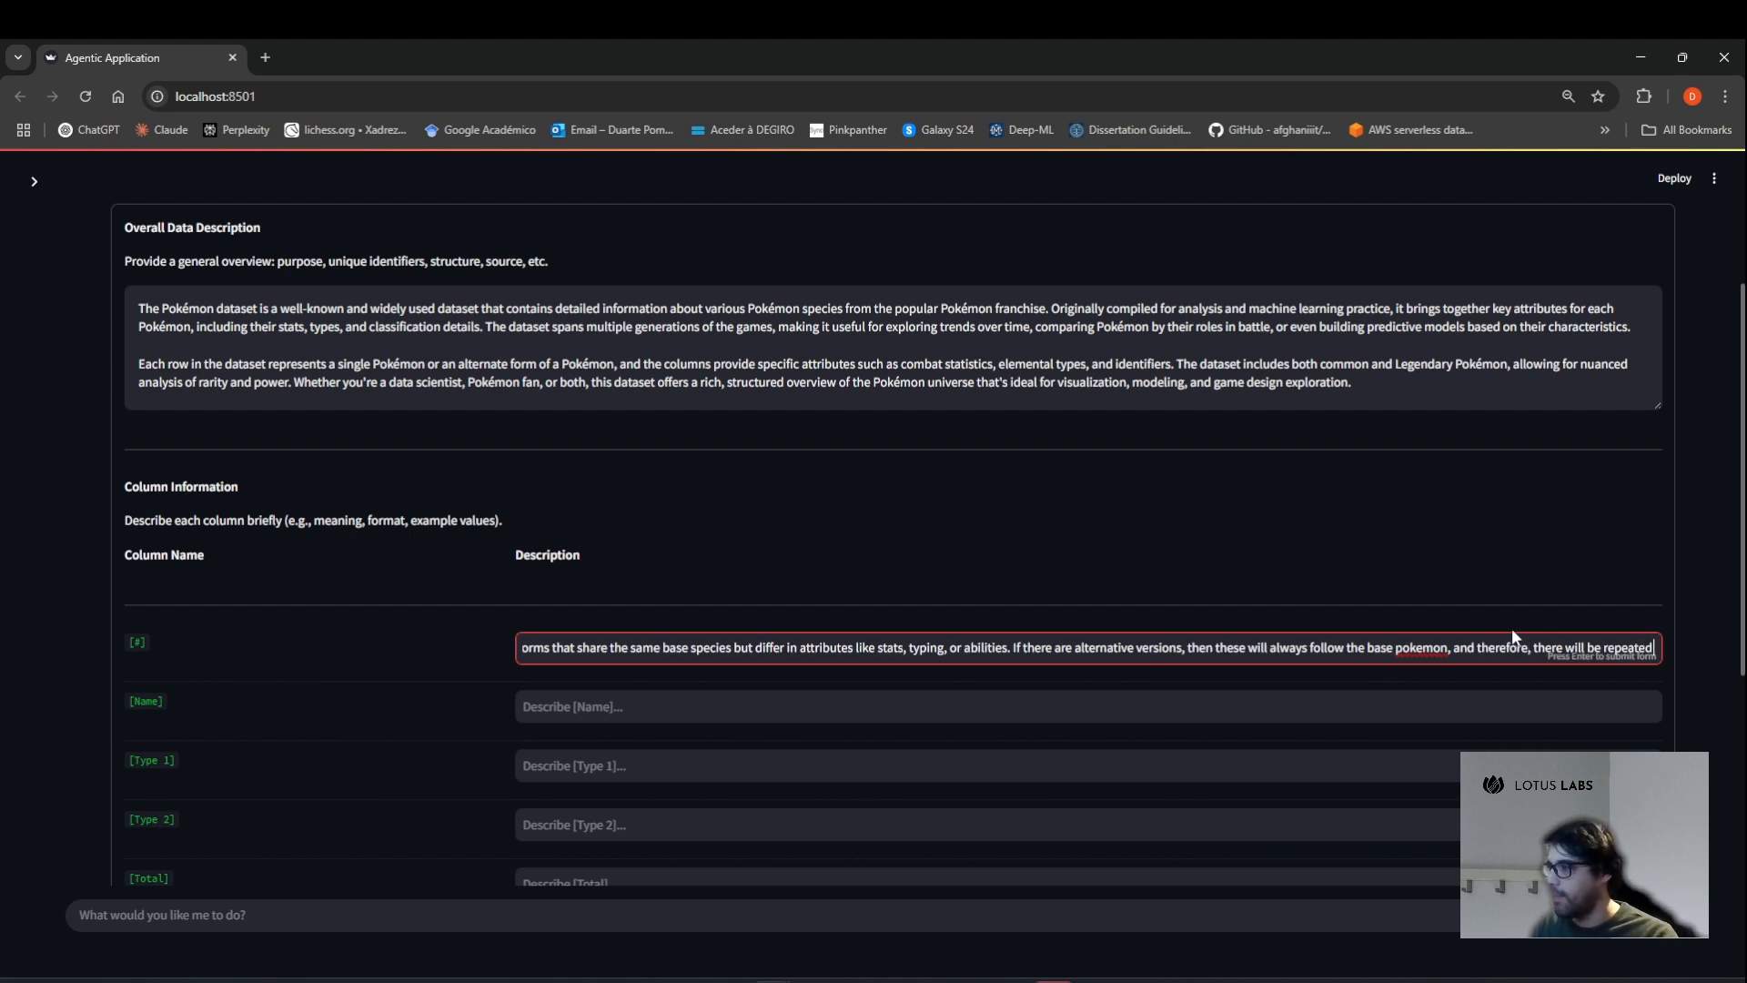
pyautogui.write(' pokedex numbers, me')
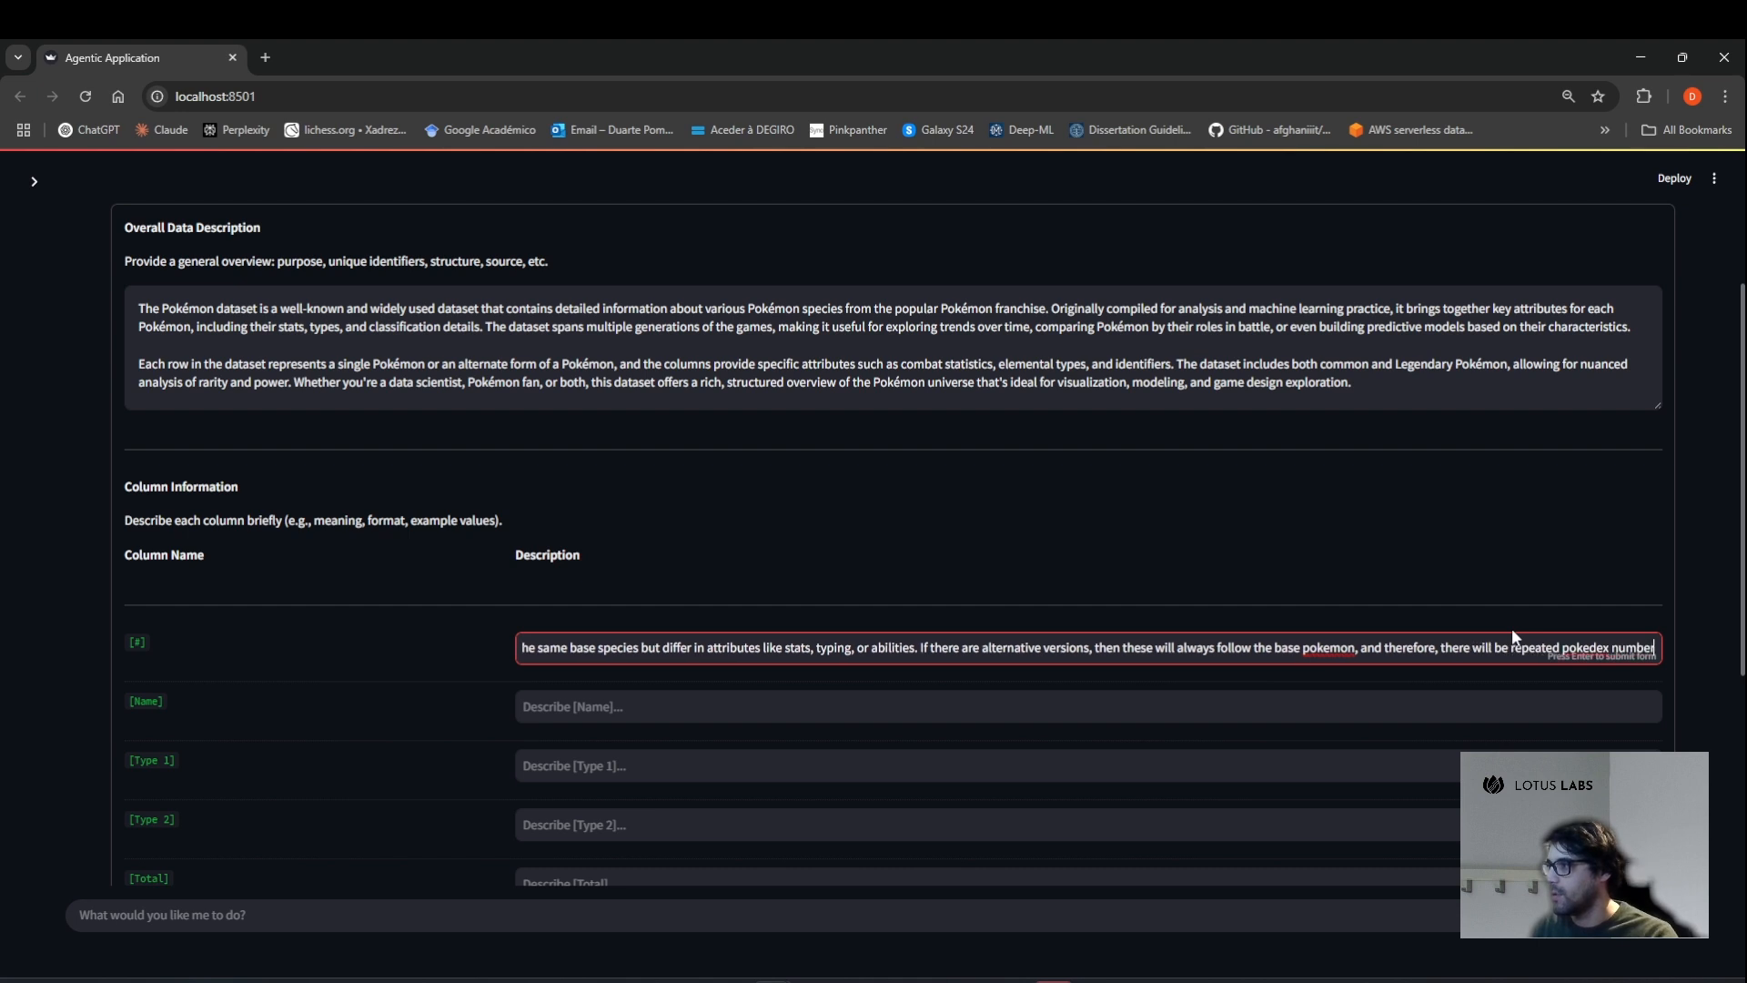
# Finish the [#] description with "and the first number that appears will be the base pokemon version, and the following will be the alternative versions.".
pyautogui.write('d the first nu')
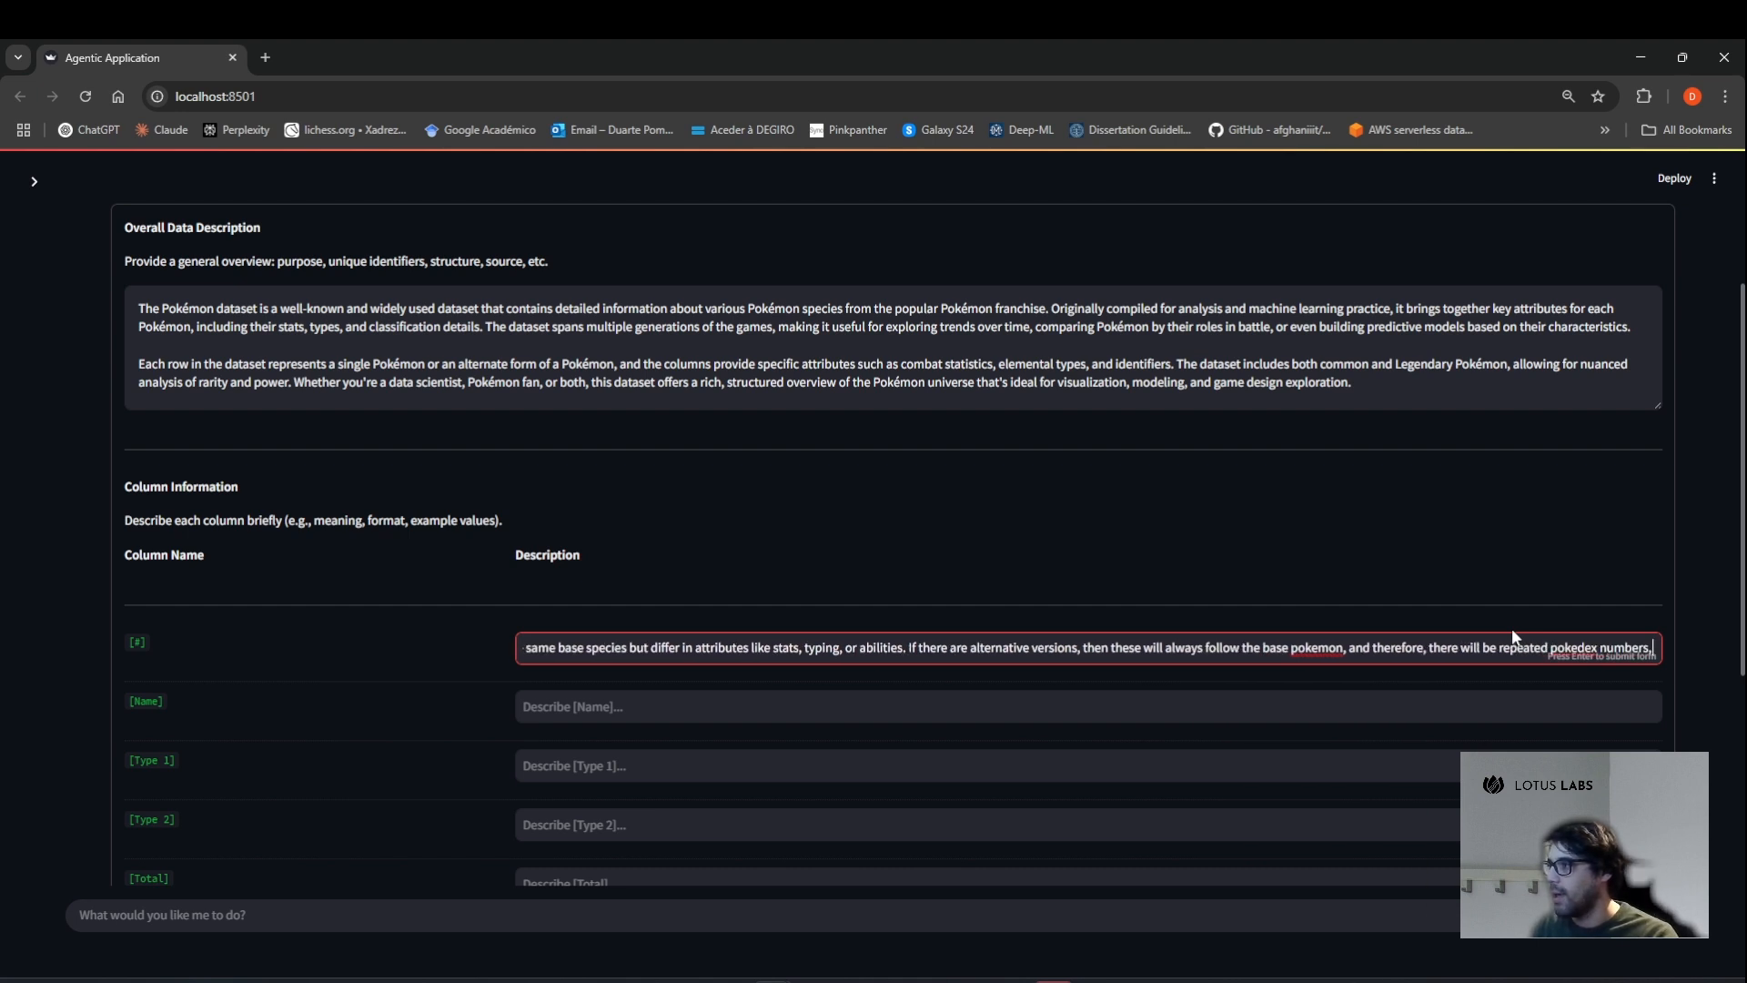
pyautogui.write('mber tha')
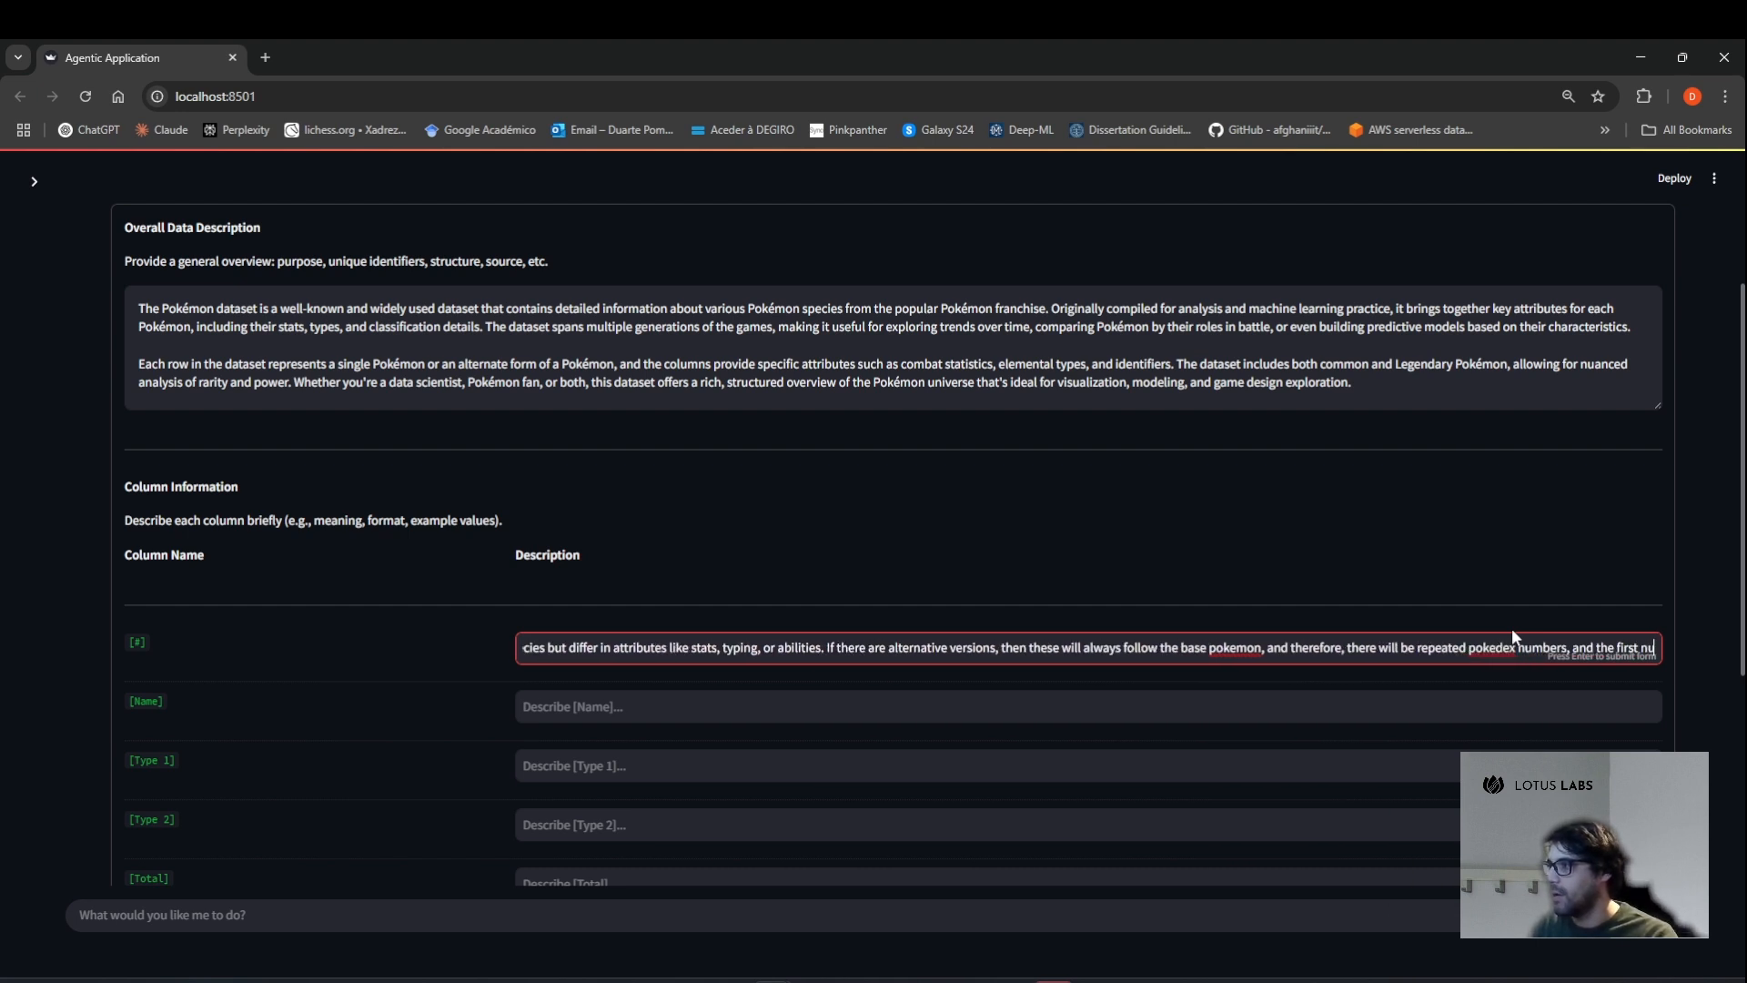
pyautogui.write('t appears')
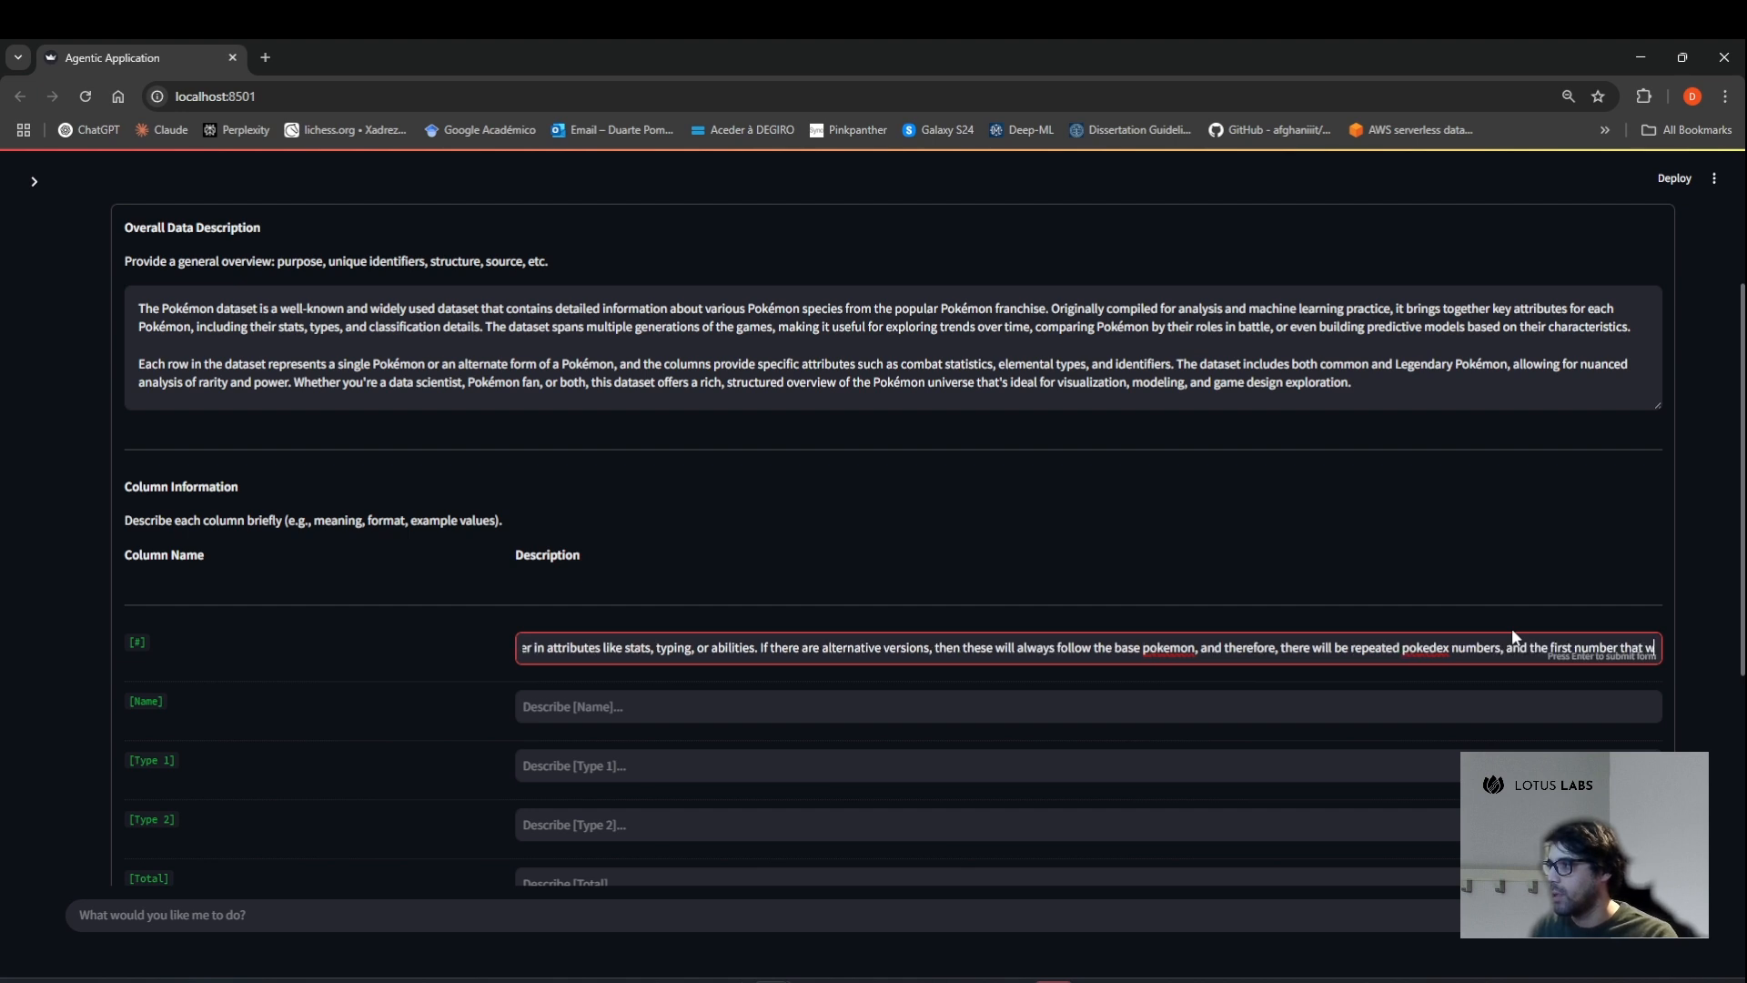
pyautogui.write(' will be the base')
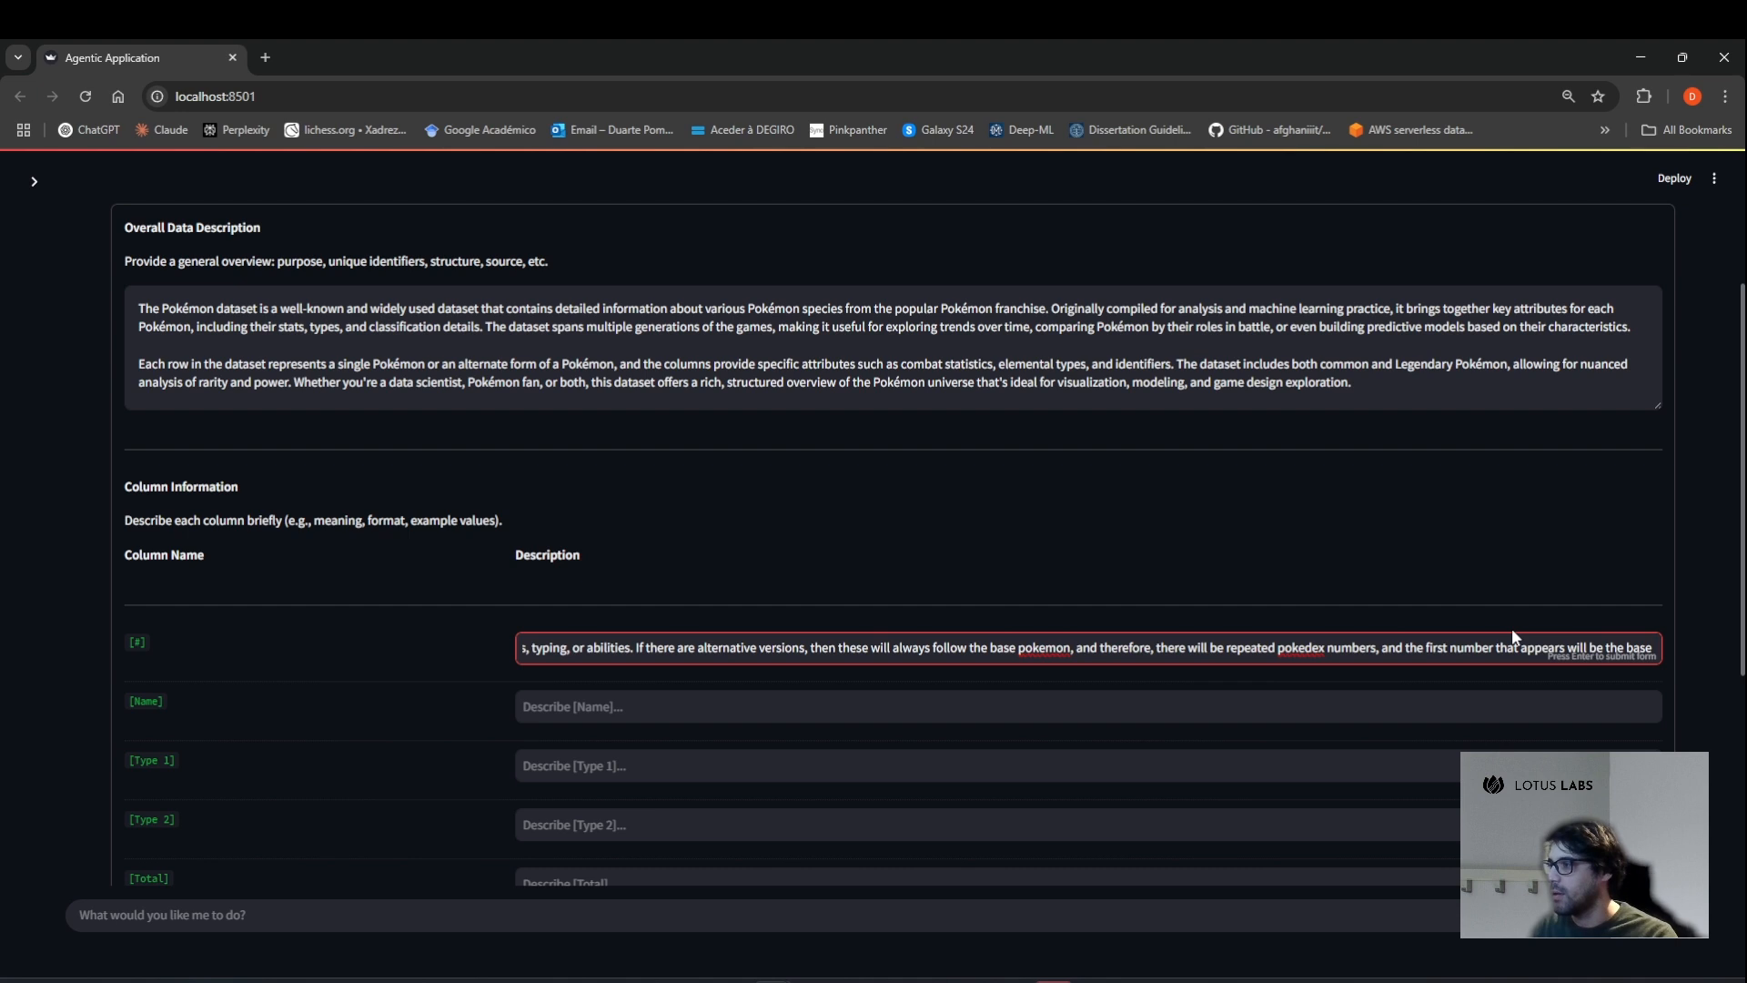
pyautogui.write(' pokemon v')
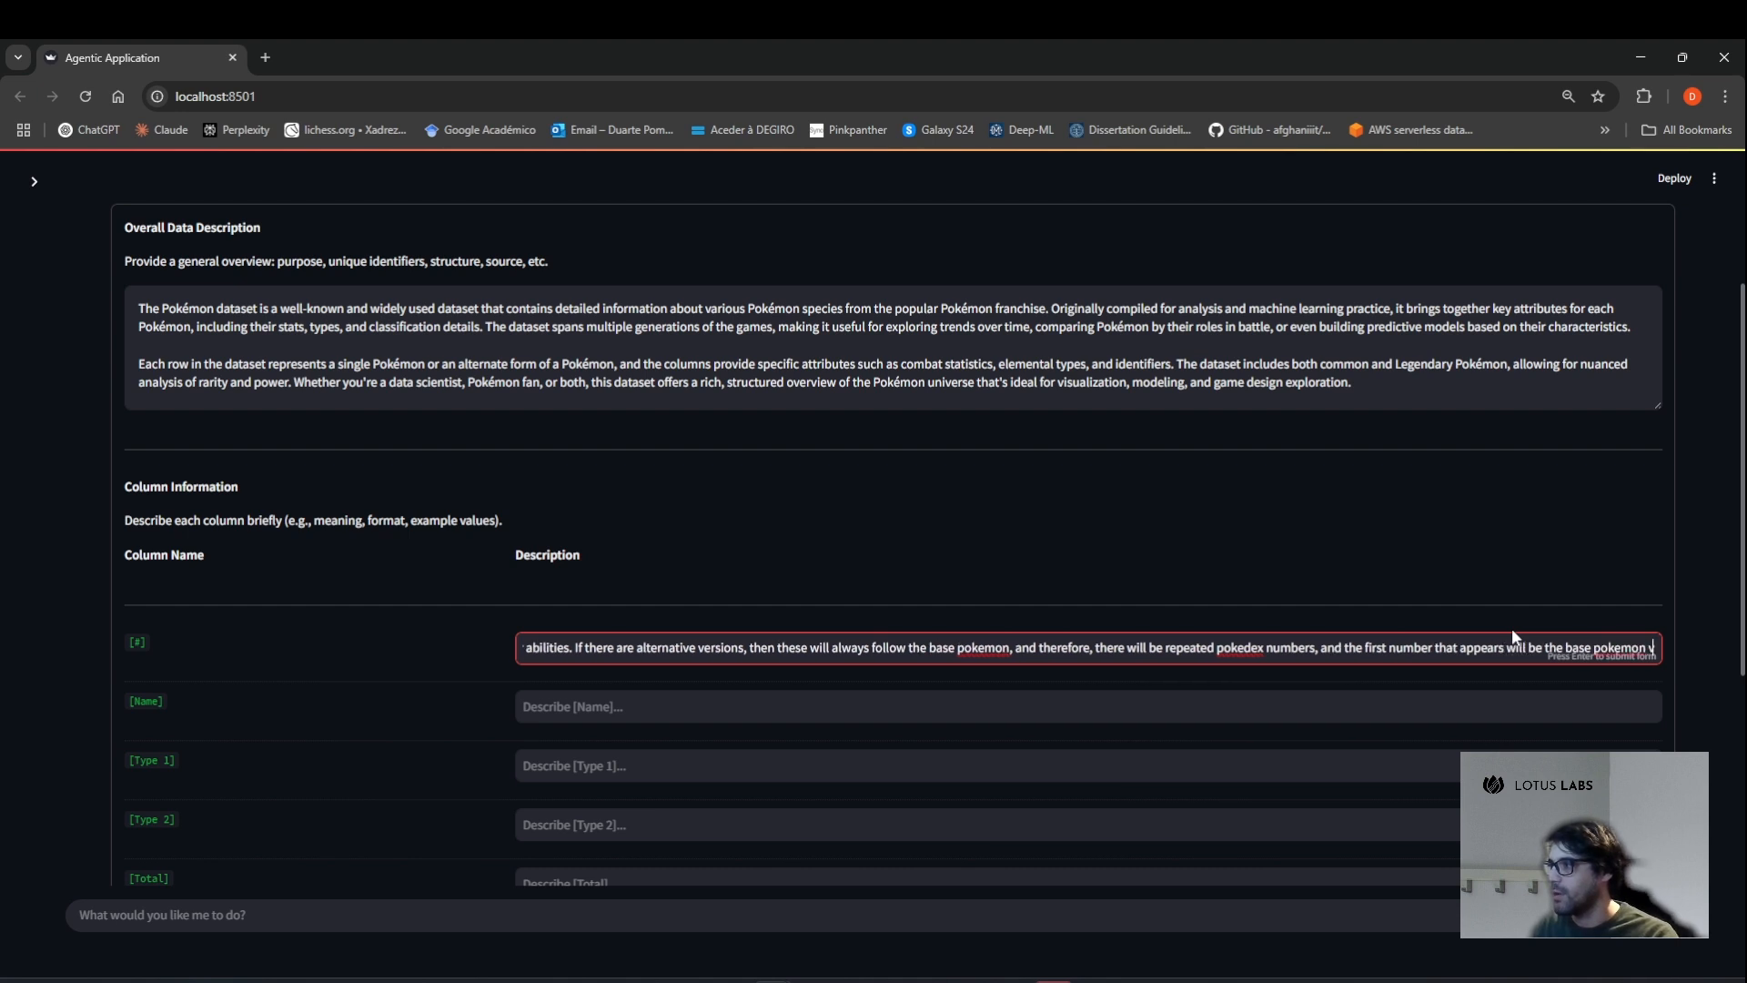
pyautogui.write('ersion, and the followin')
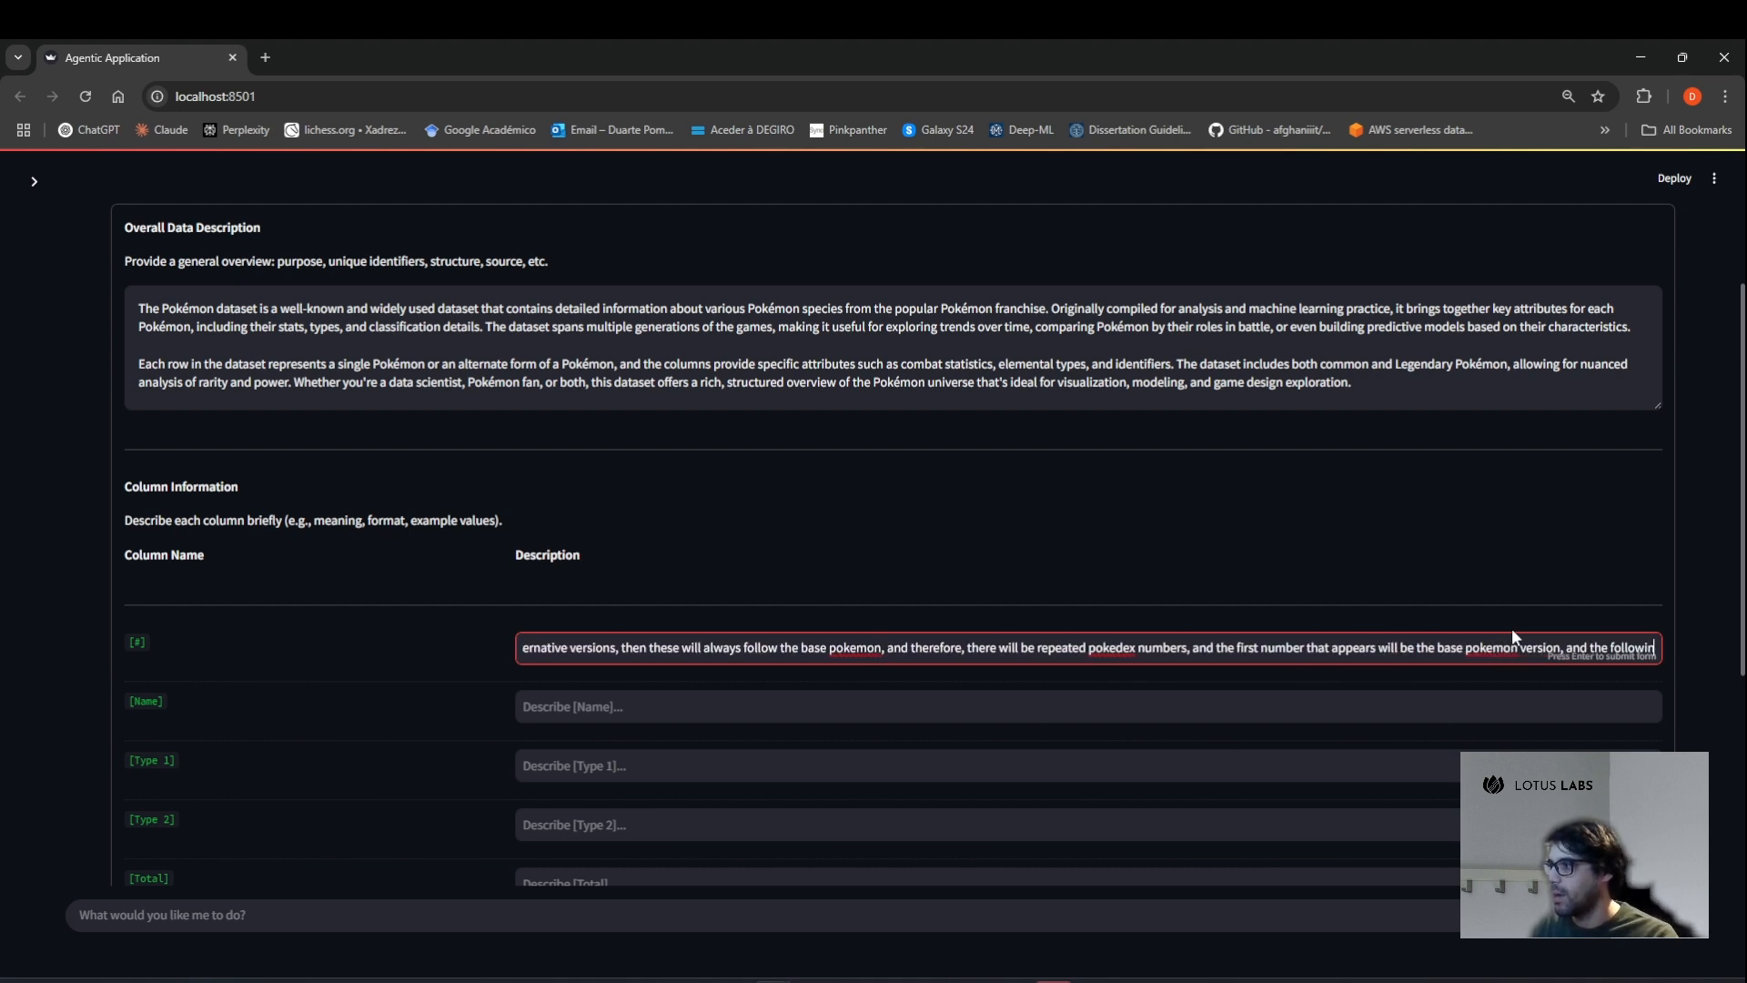
pyautogui.write('g will be the alt')
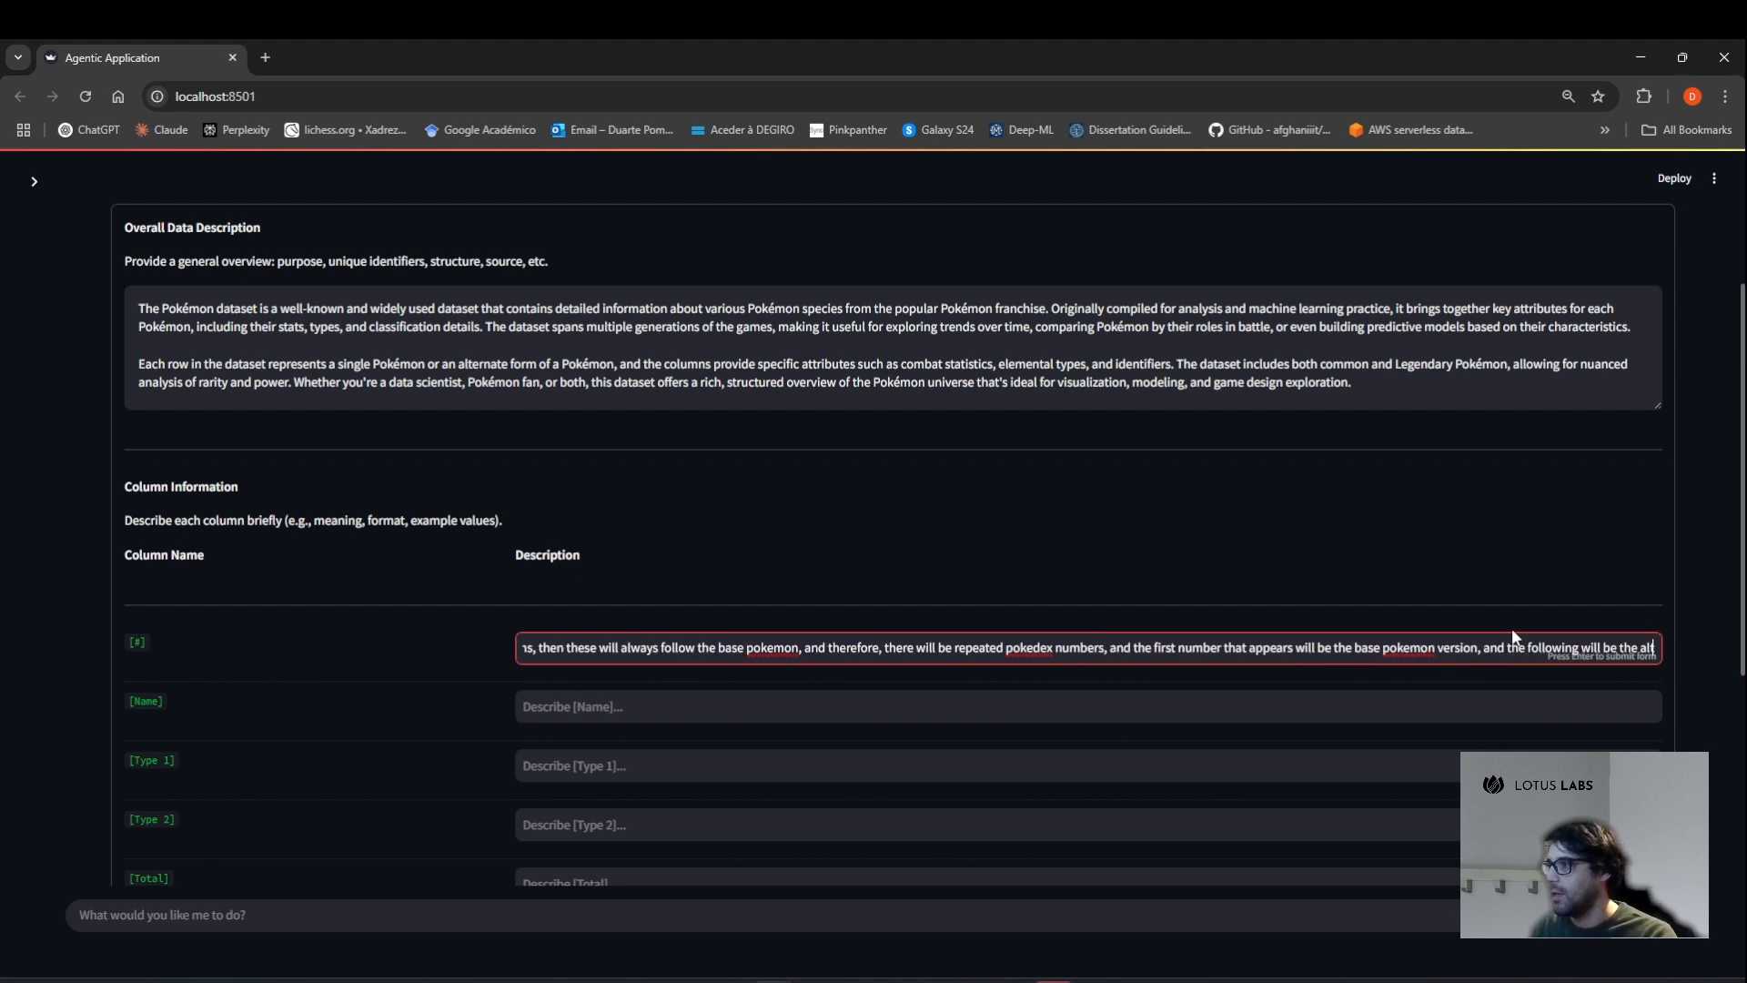
pyautogui.write('ernative versions.')
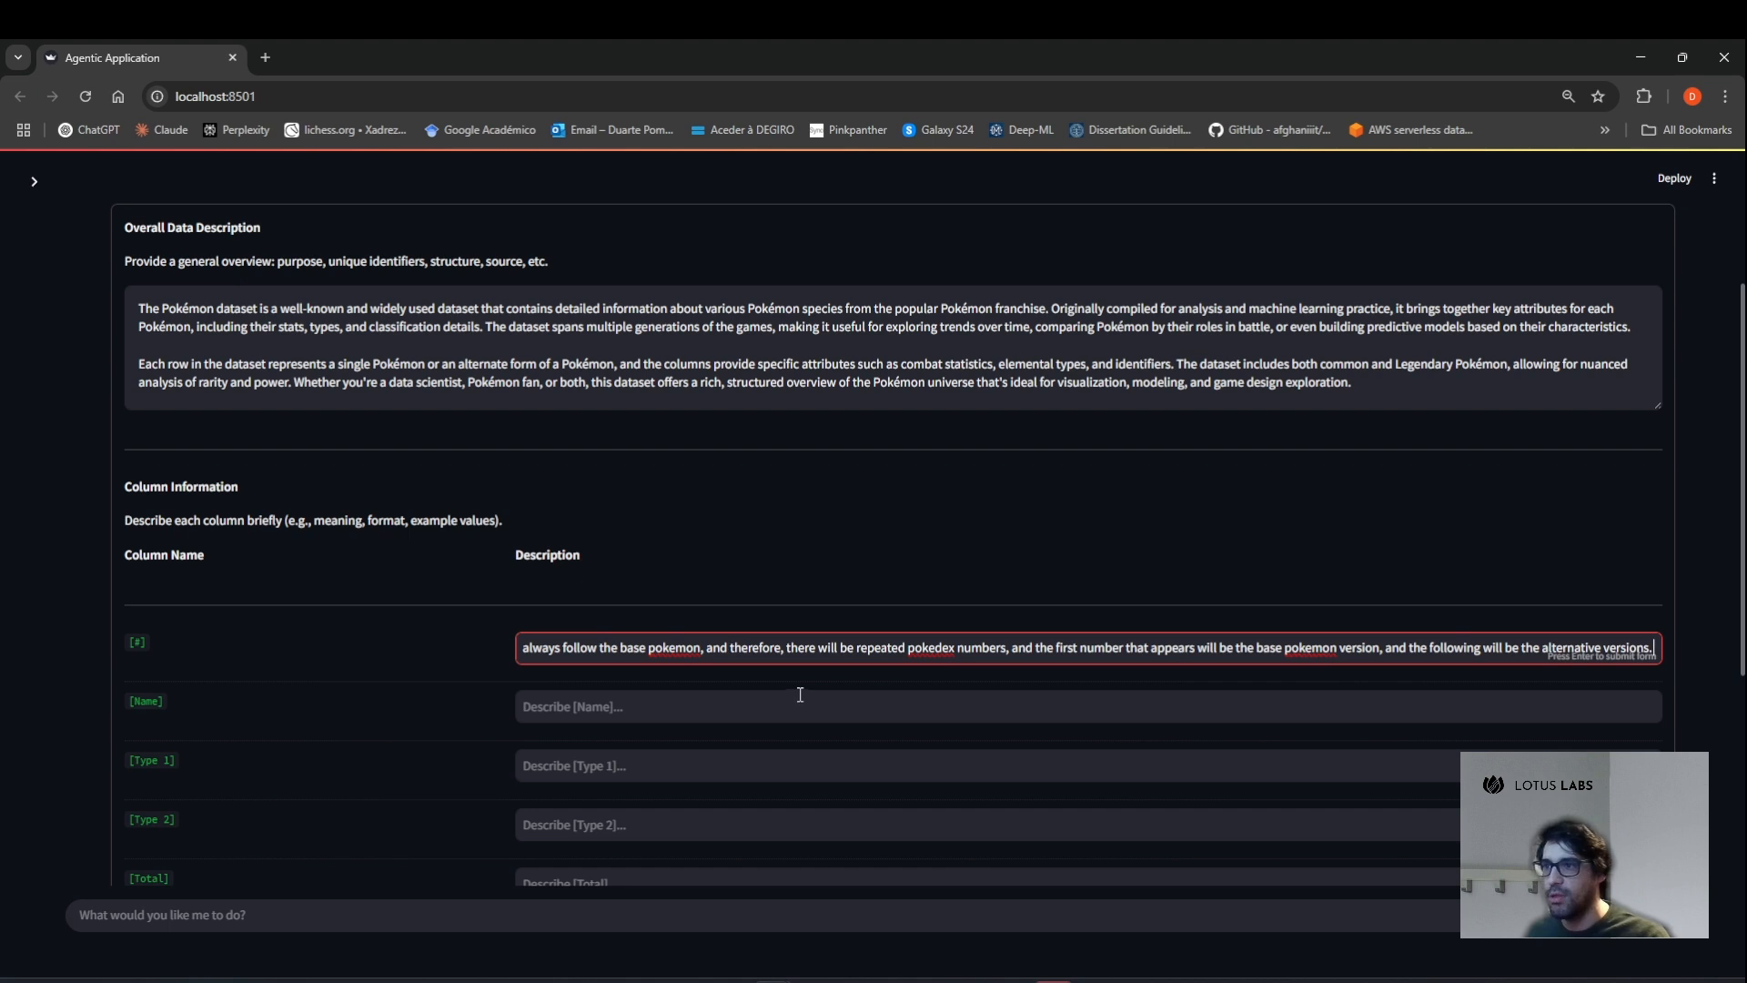
# Look over the column description fields down to [Legendary] and the options for submitting or skipping the context.
pyautogui.scroll(-4, 800, 694)
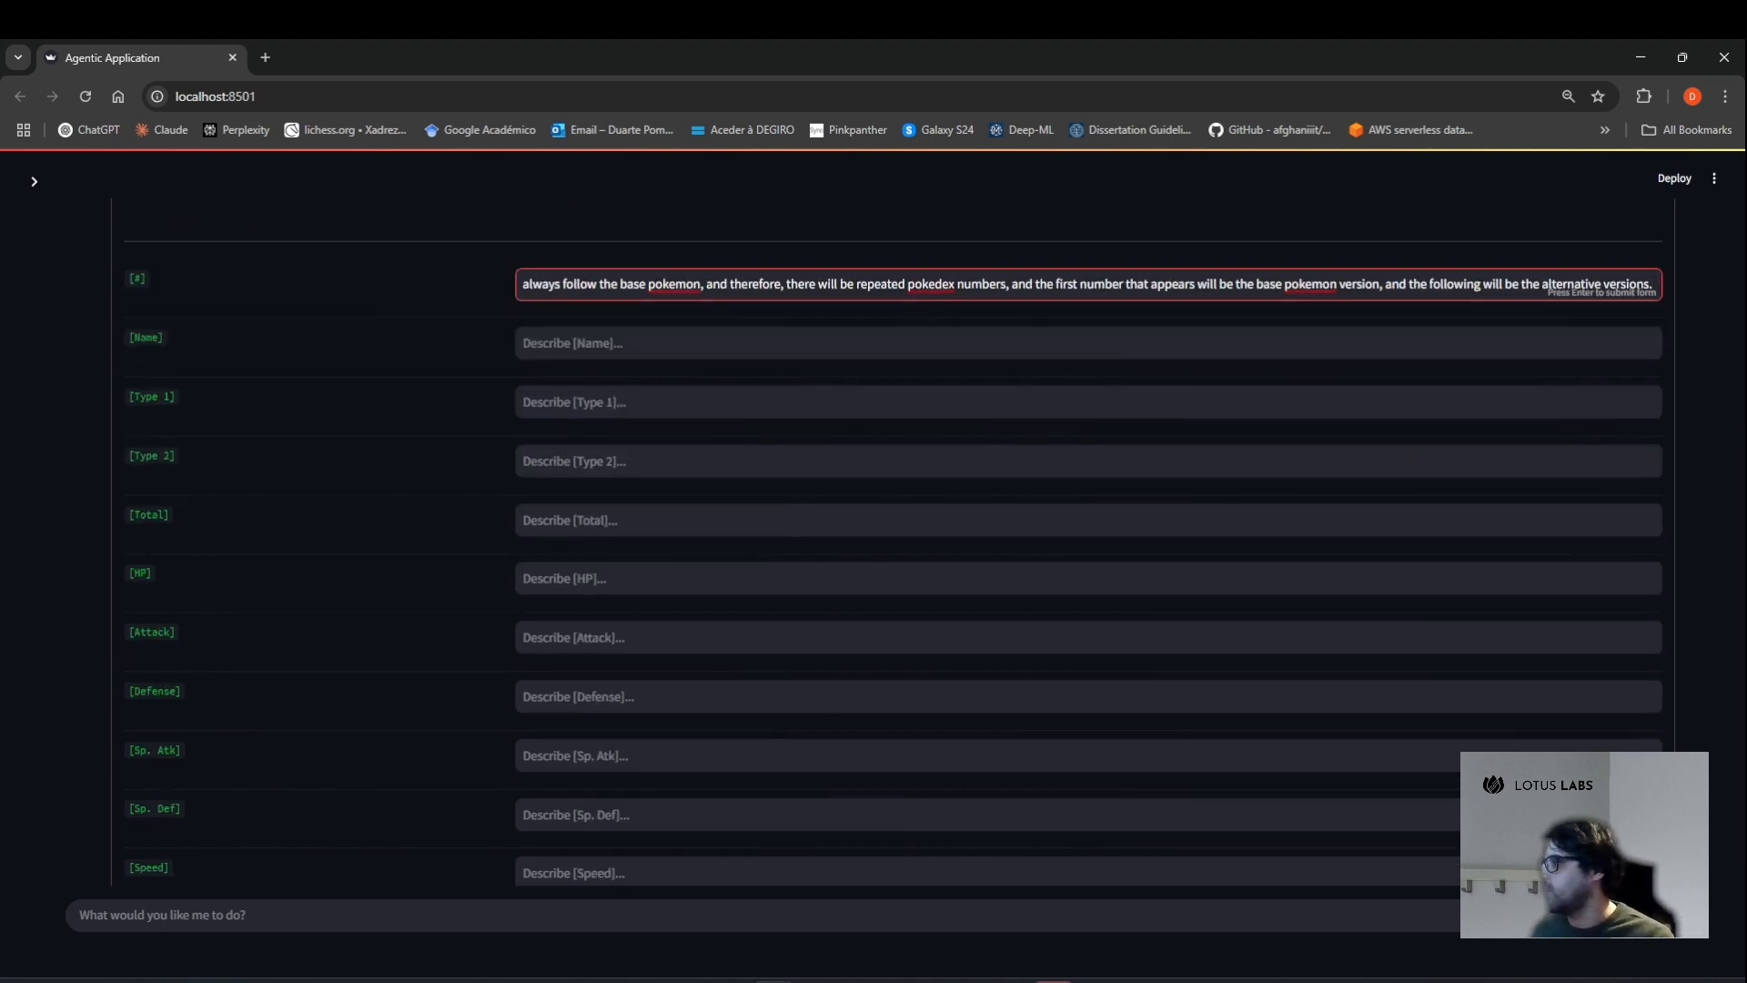
pyautogui.hotkey('alt', 'Tab')
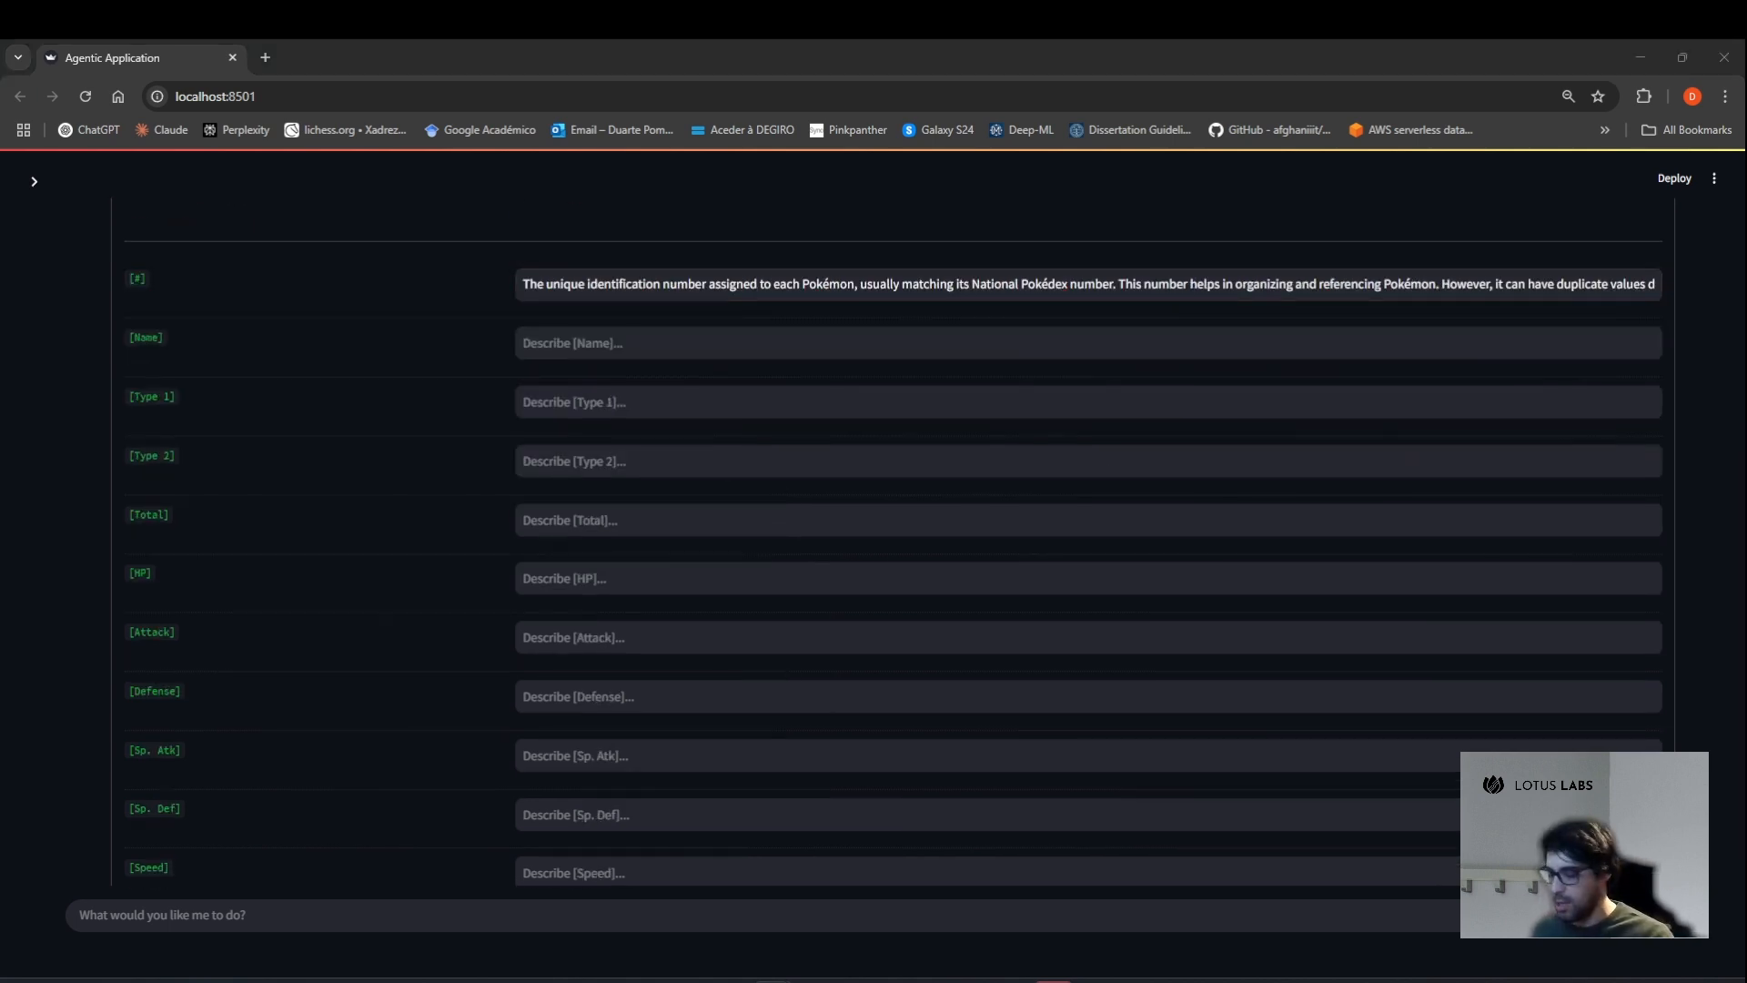
pyautogui.scroll(-4, 910, 695)
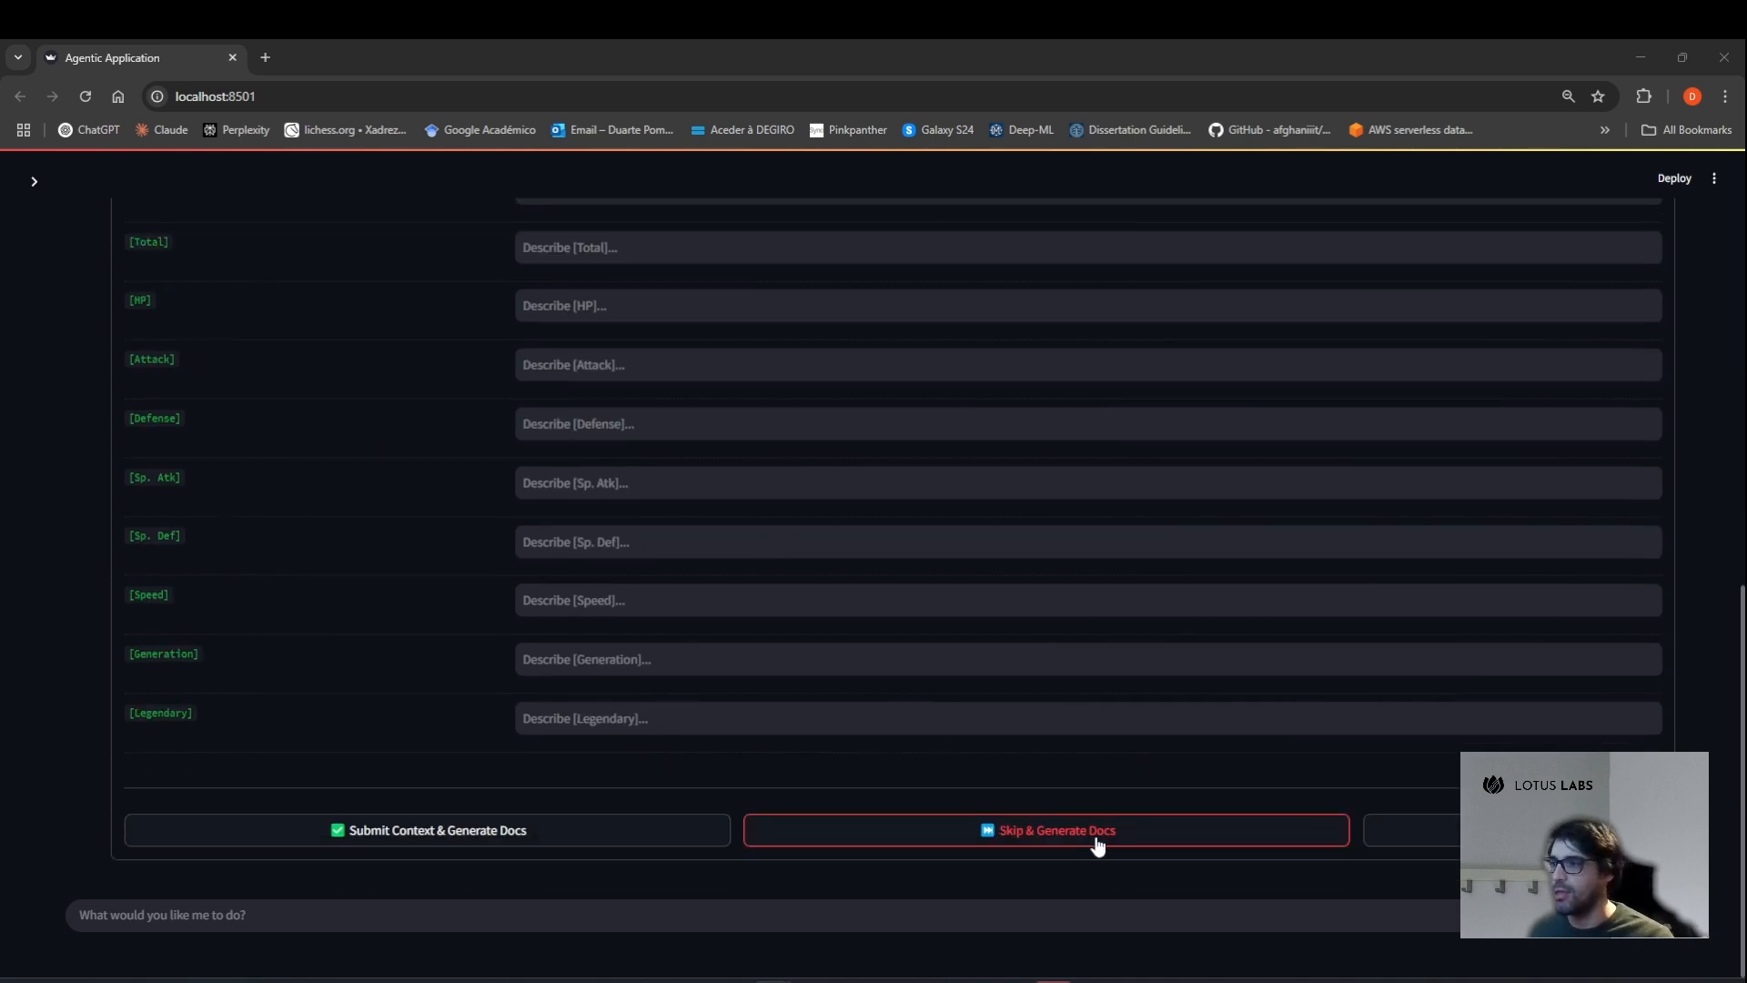
pyautogui.scroll(2, 821, 606)
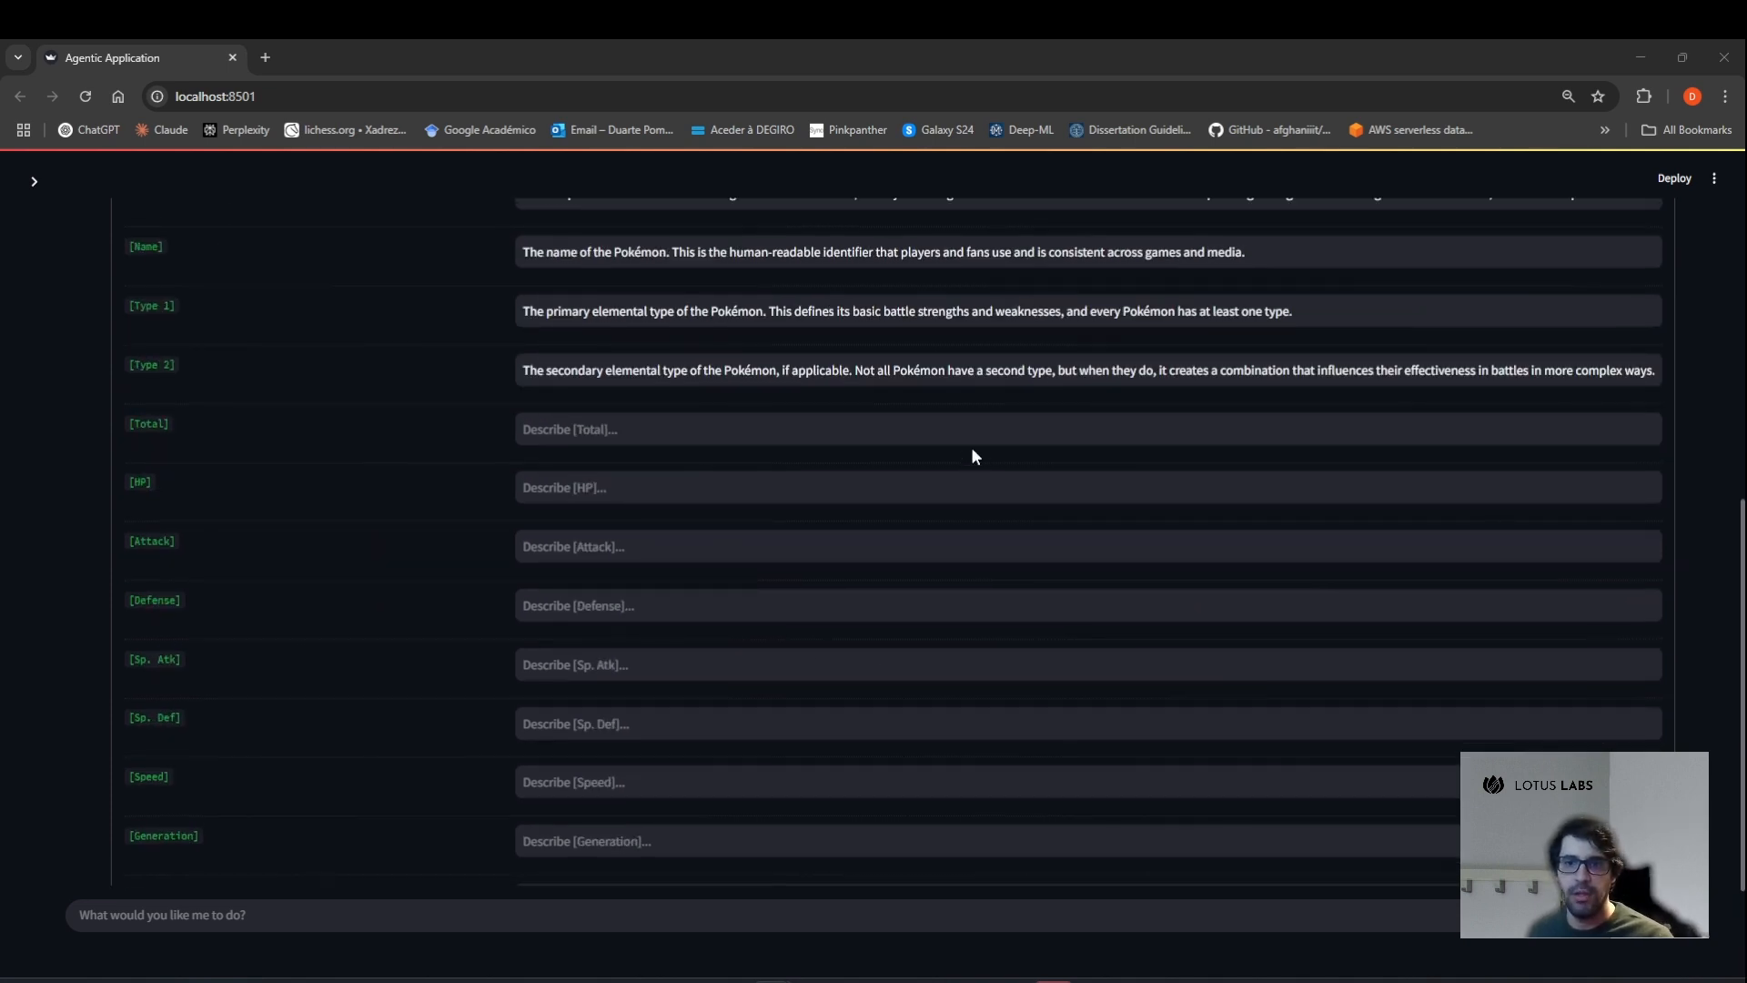
pyautogui.scroll(-2, 974, 455)
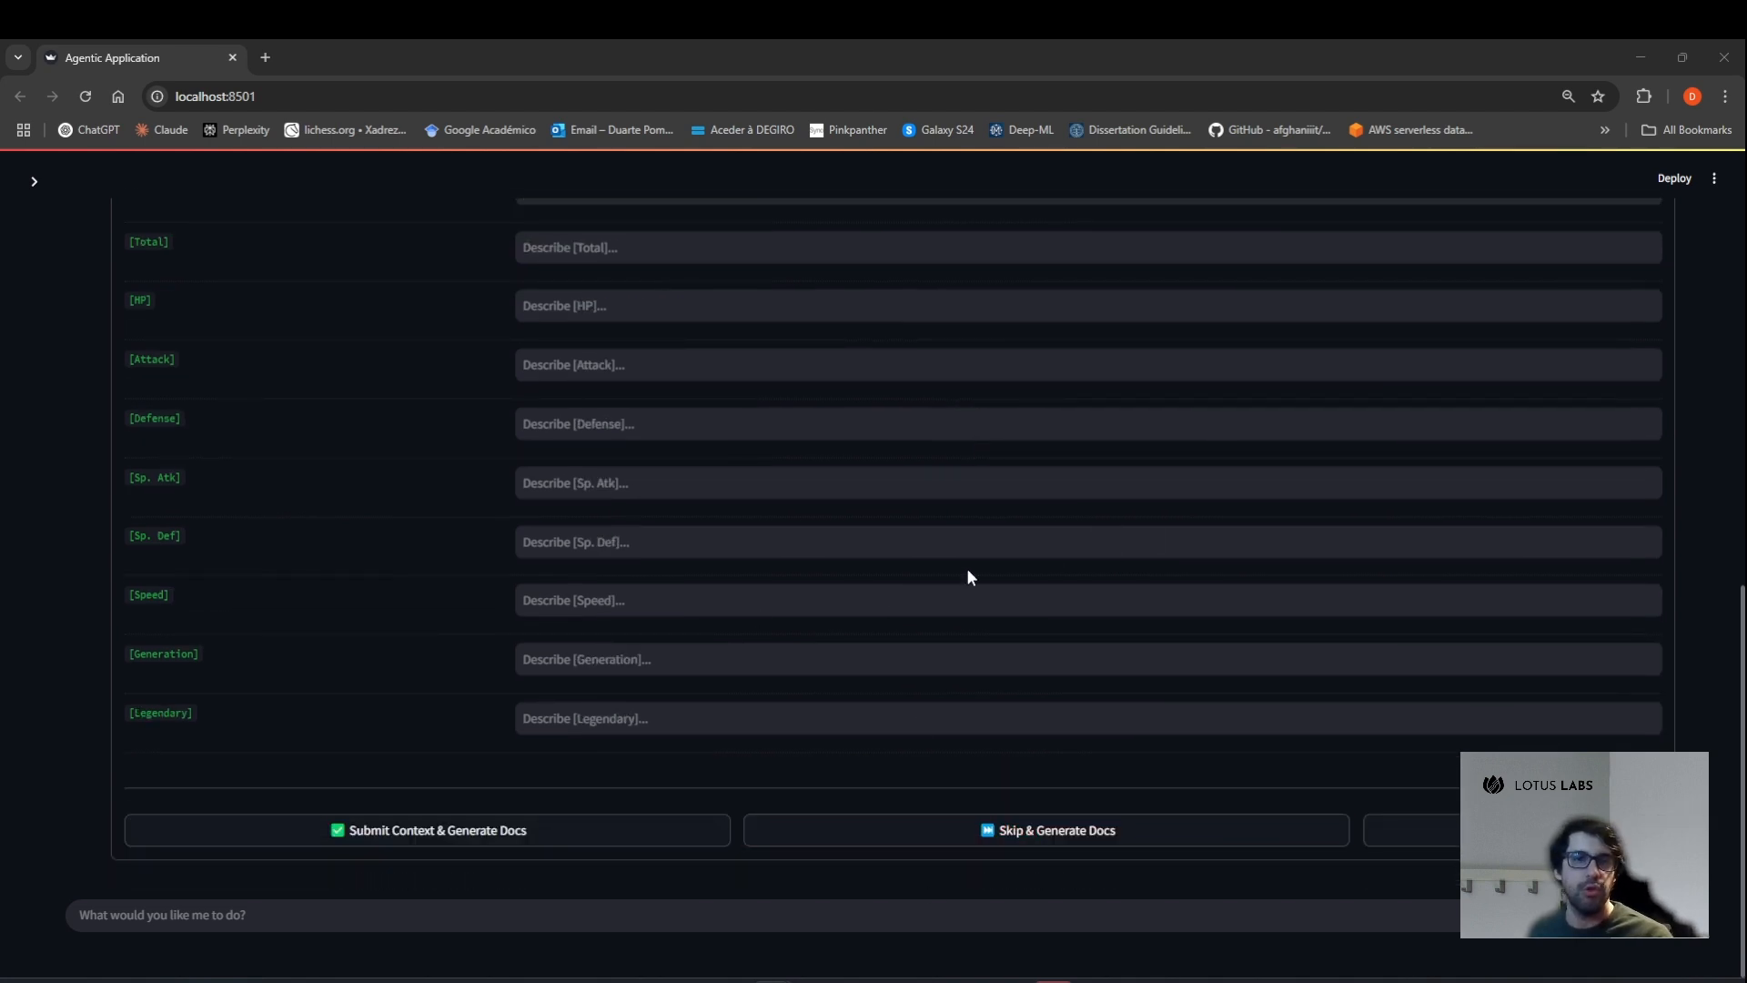
# Describe the [Total] column as the sum of a Pokémon's six base stats, HP through Speed, serving as a rough measure of overall strength or potential.
pyautogui.scroll(3, 935, 555)
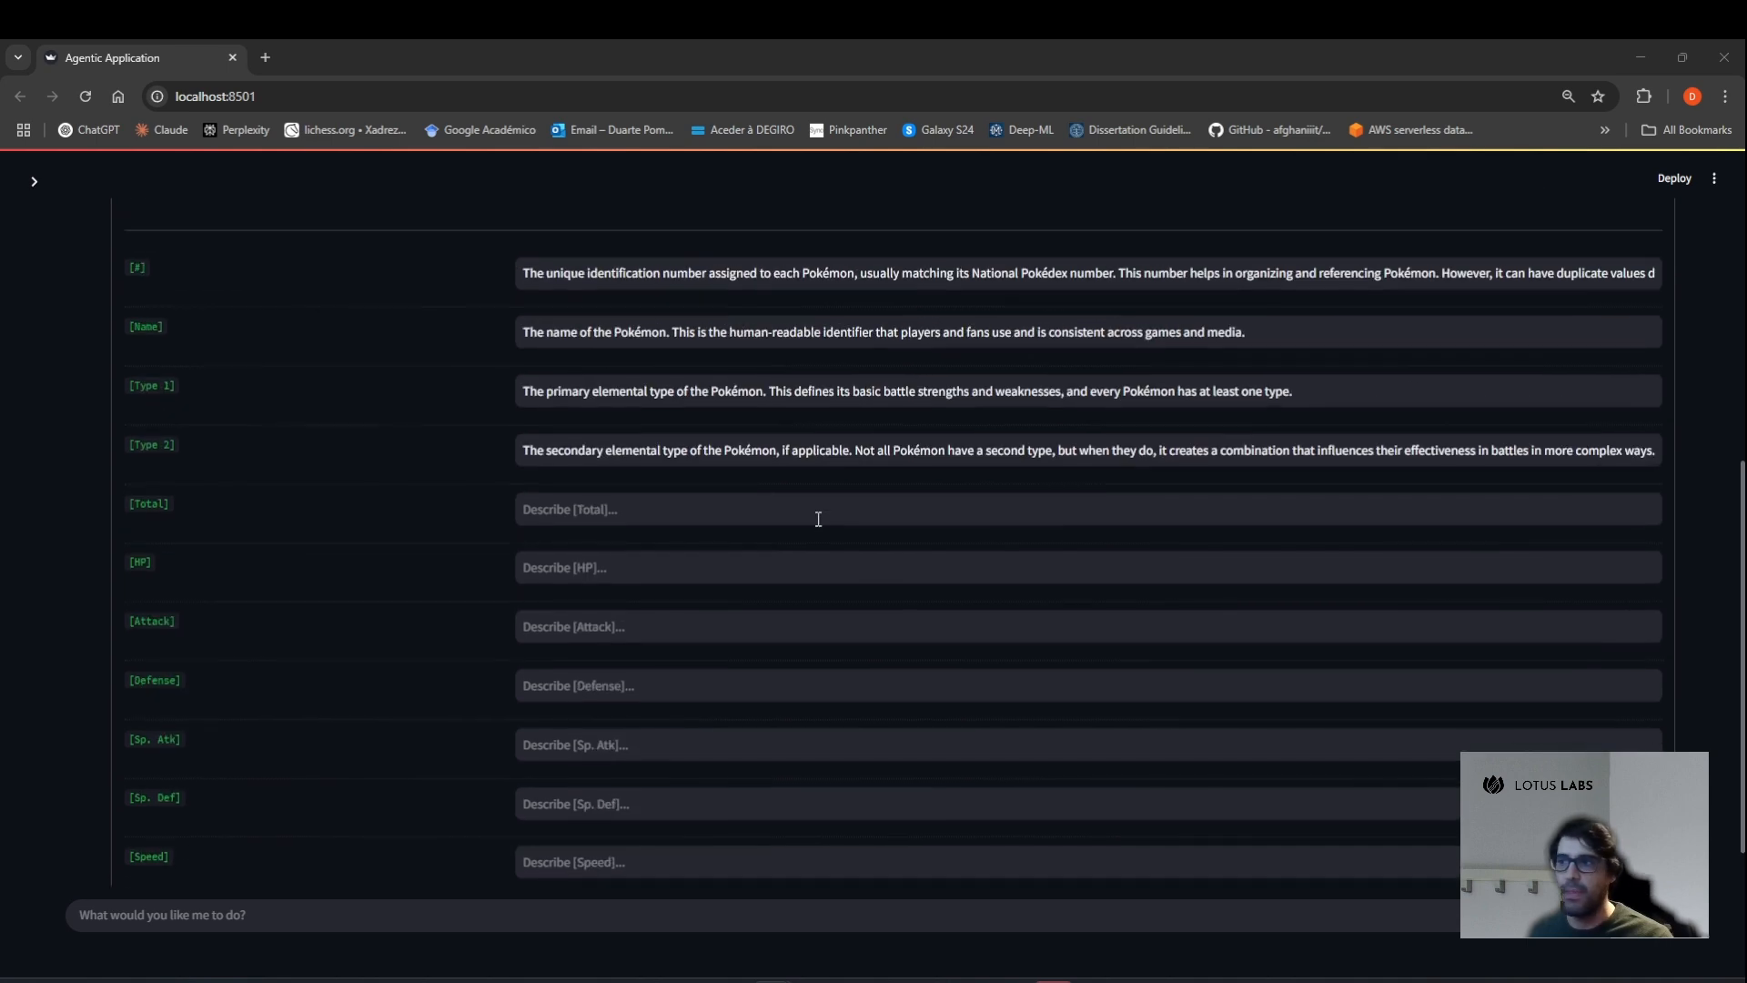
pyautogui.click(779, 519)
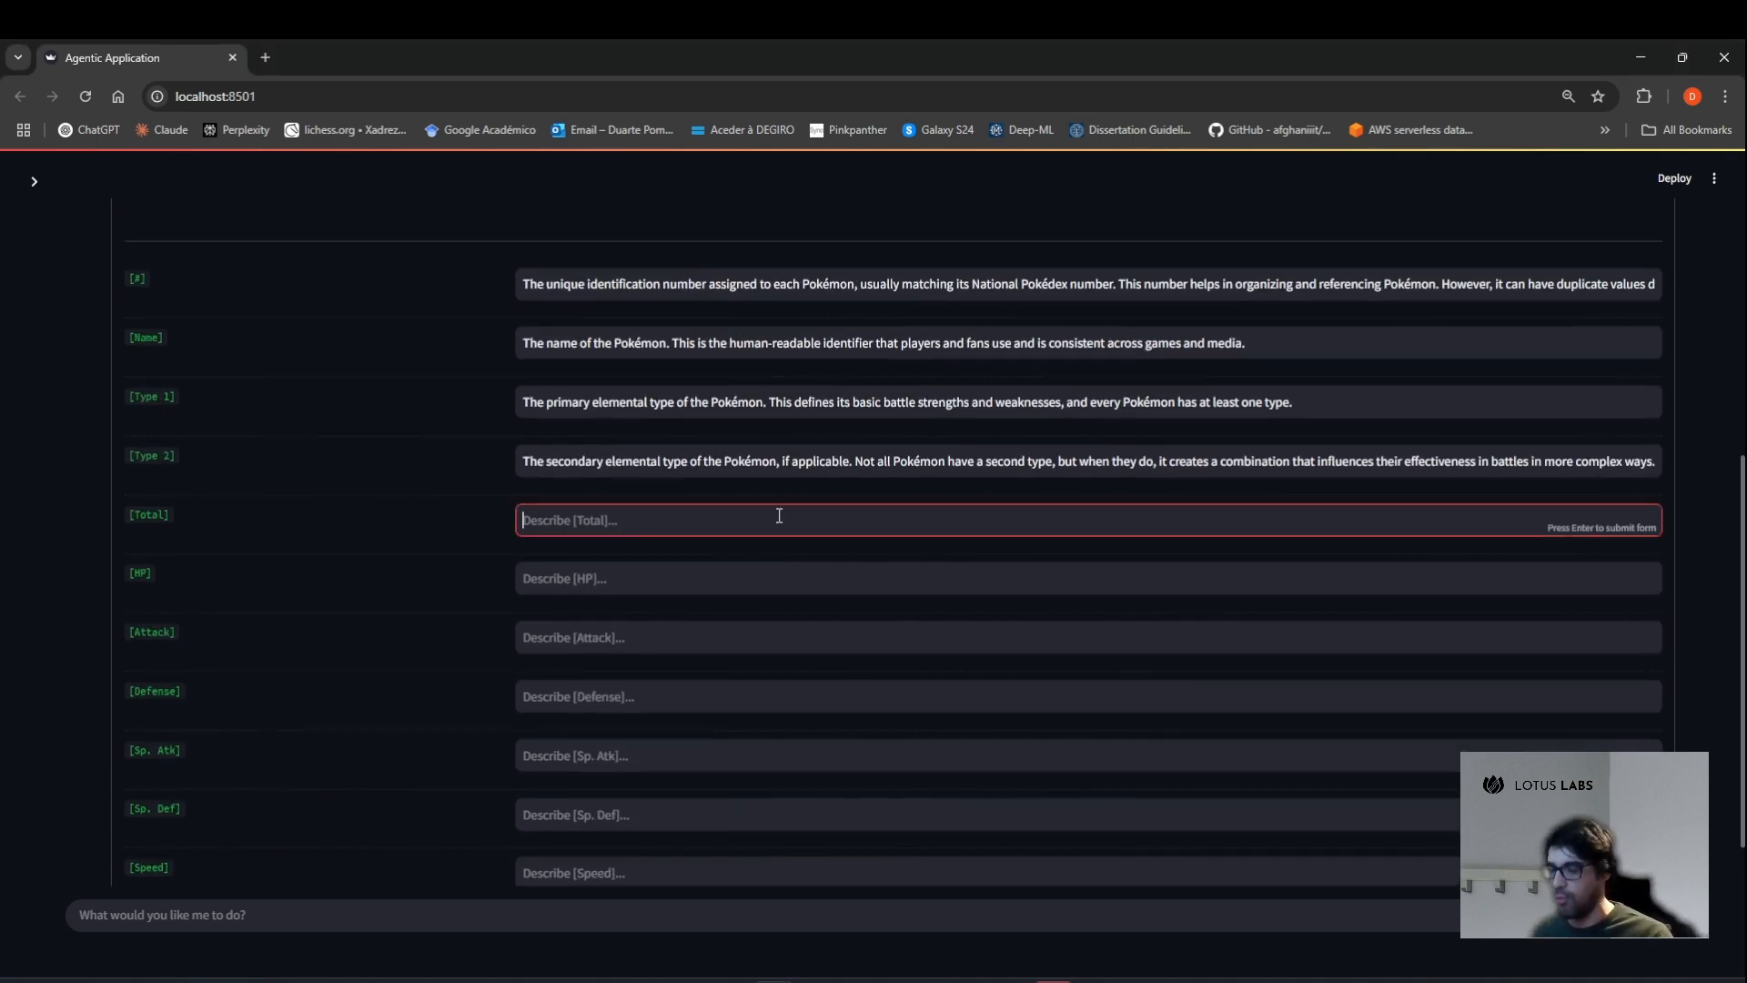
pyautogui.write("The sum of a Pokémon's six base stats—HP, Attack, Defense, Special Attack, Special Defense, and Speed. It serves as a rough measure of a Pokémon's overall strength or potential.")
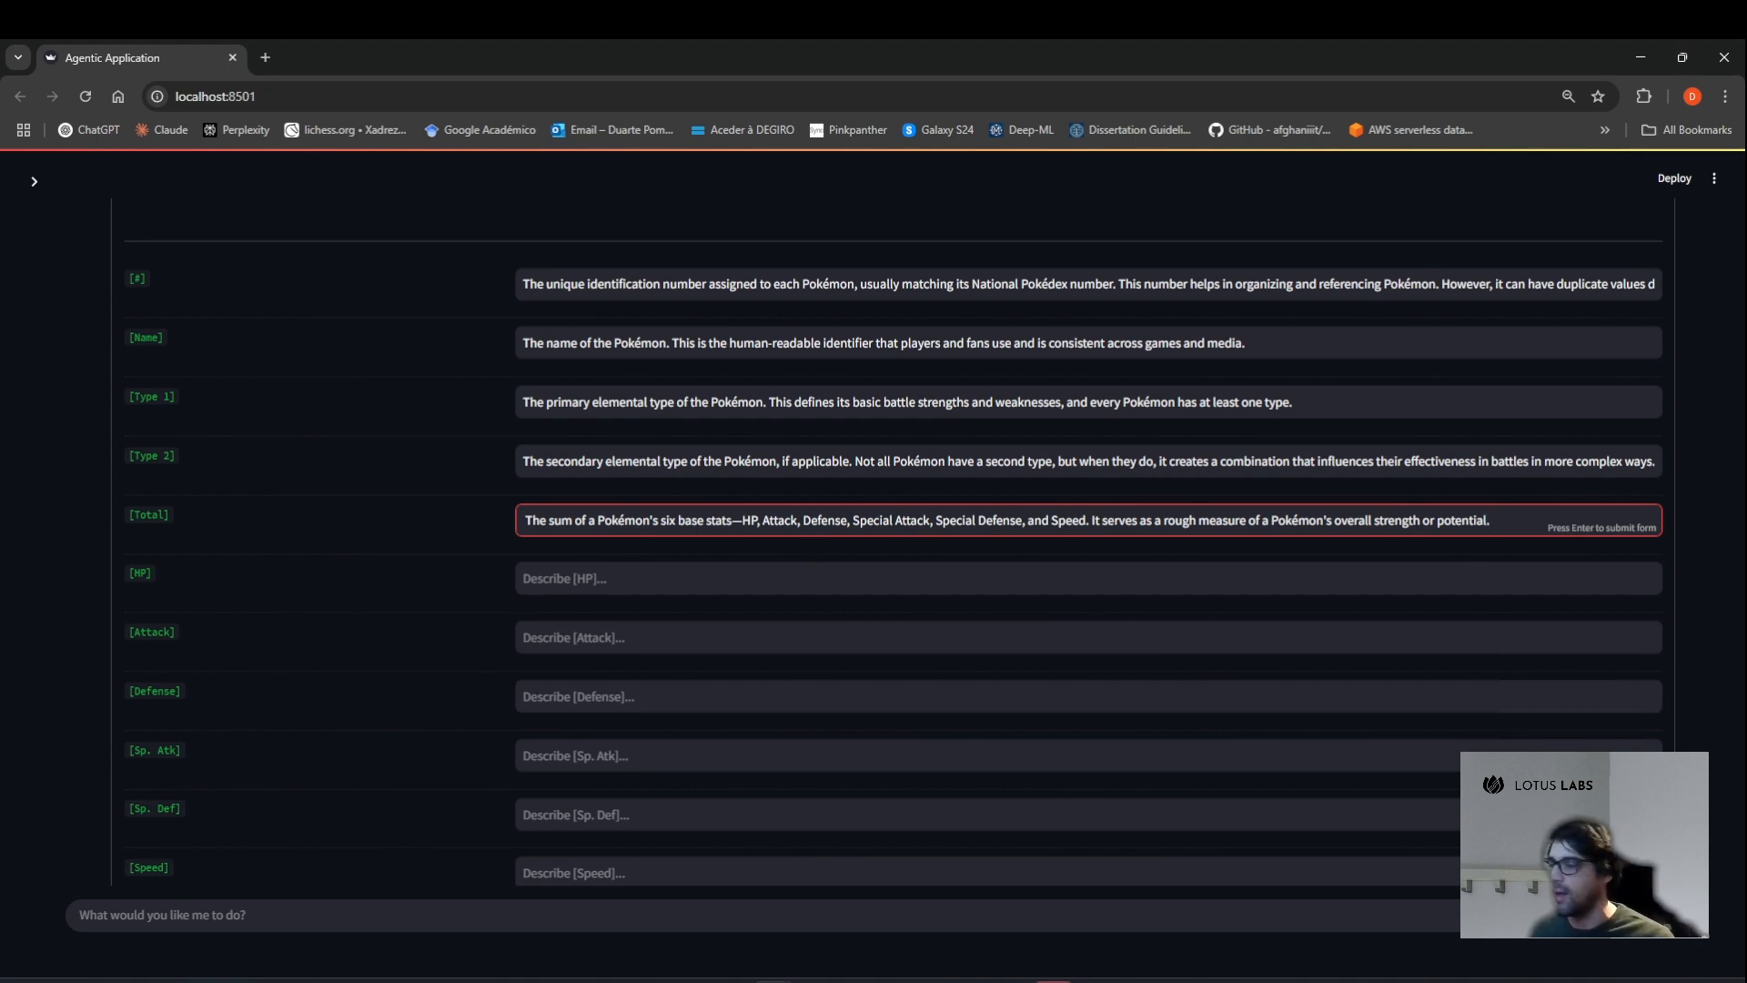
# Describe the [HP] column: "Stands for Hit Points, representing the Pokémon's health. Higher HP means the Pokémon can take more damage before fainting in battle.".
pyautogui.hotkey('alt', 'Tab')
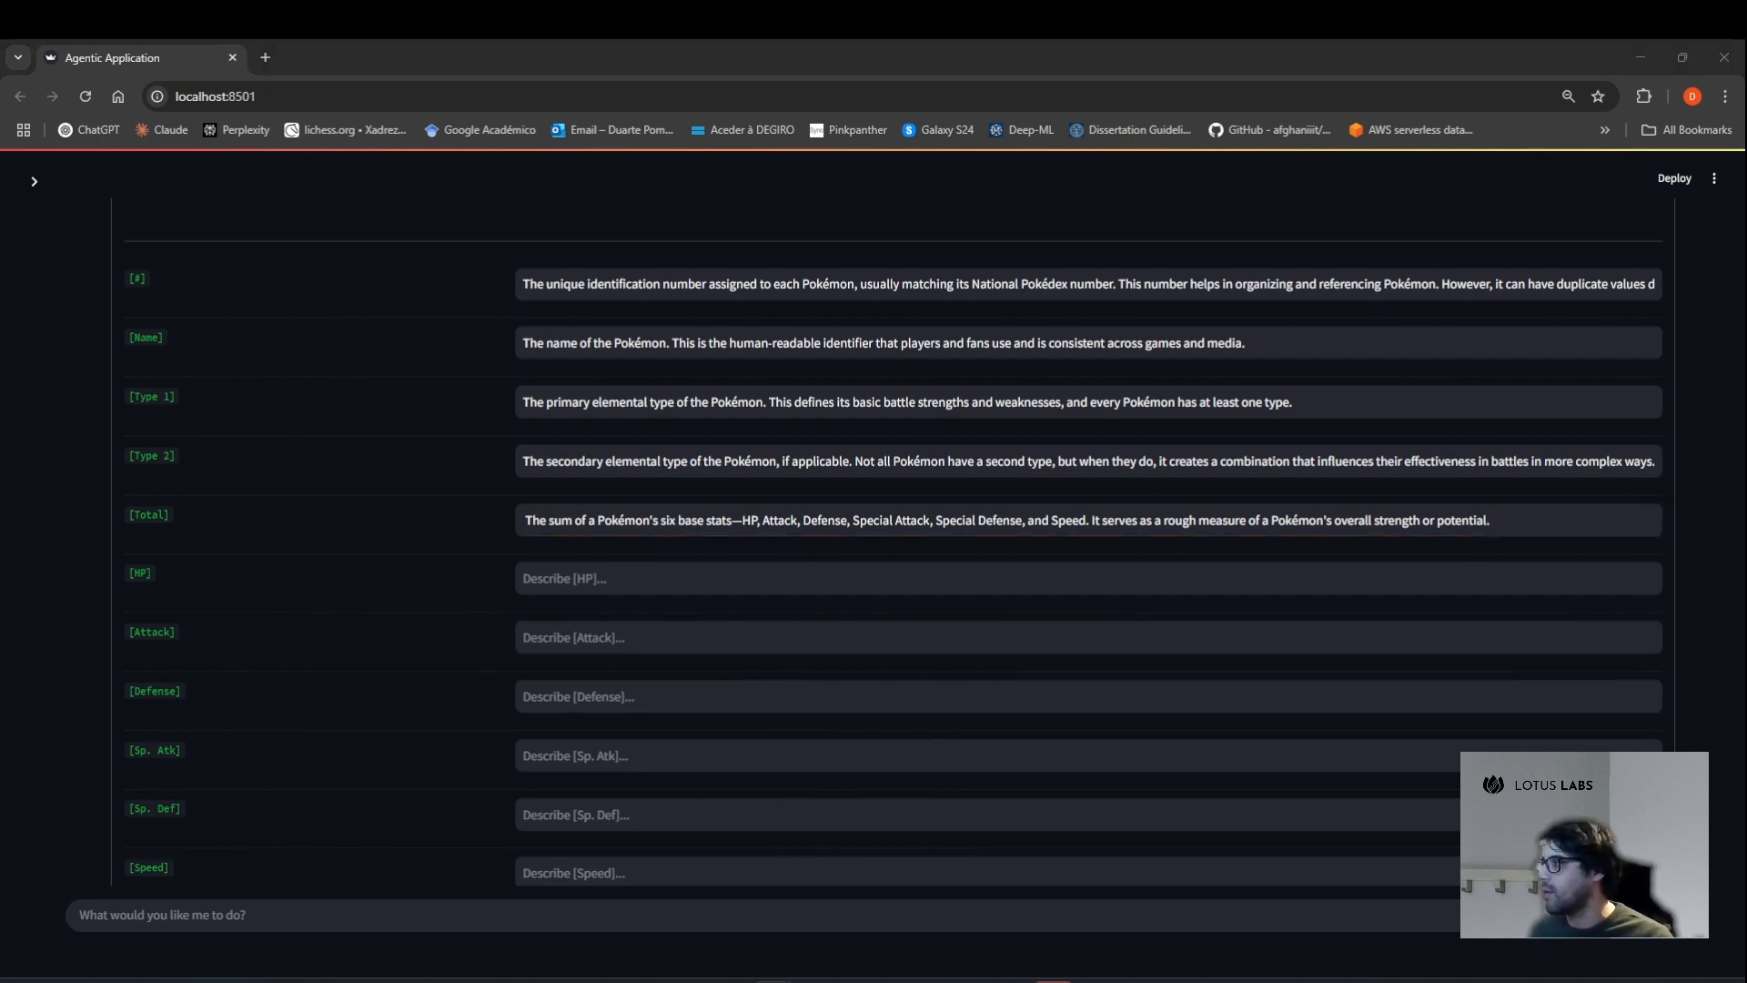
pyautogui.click(842, 582)
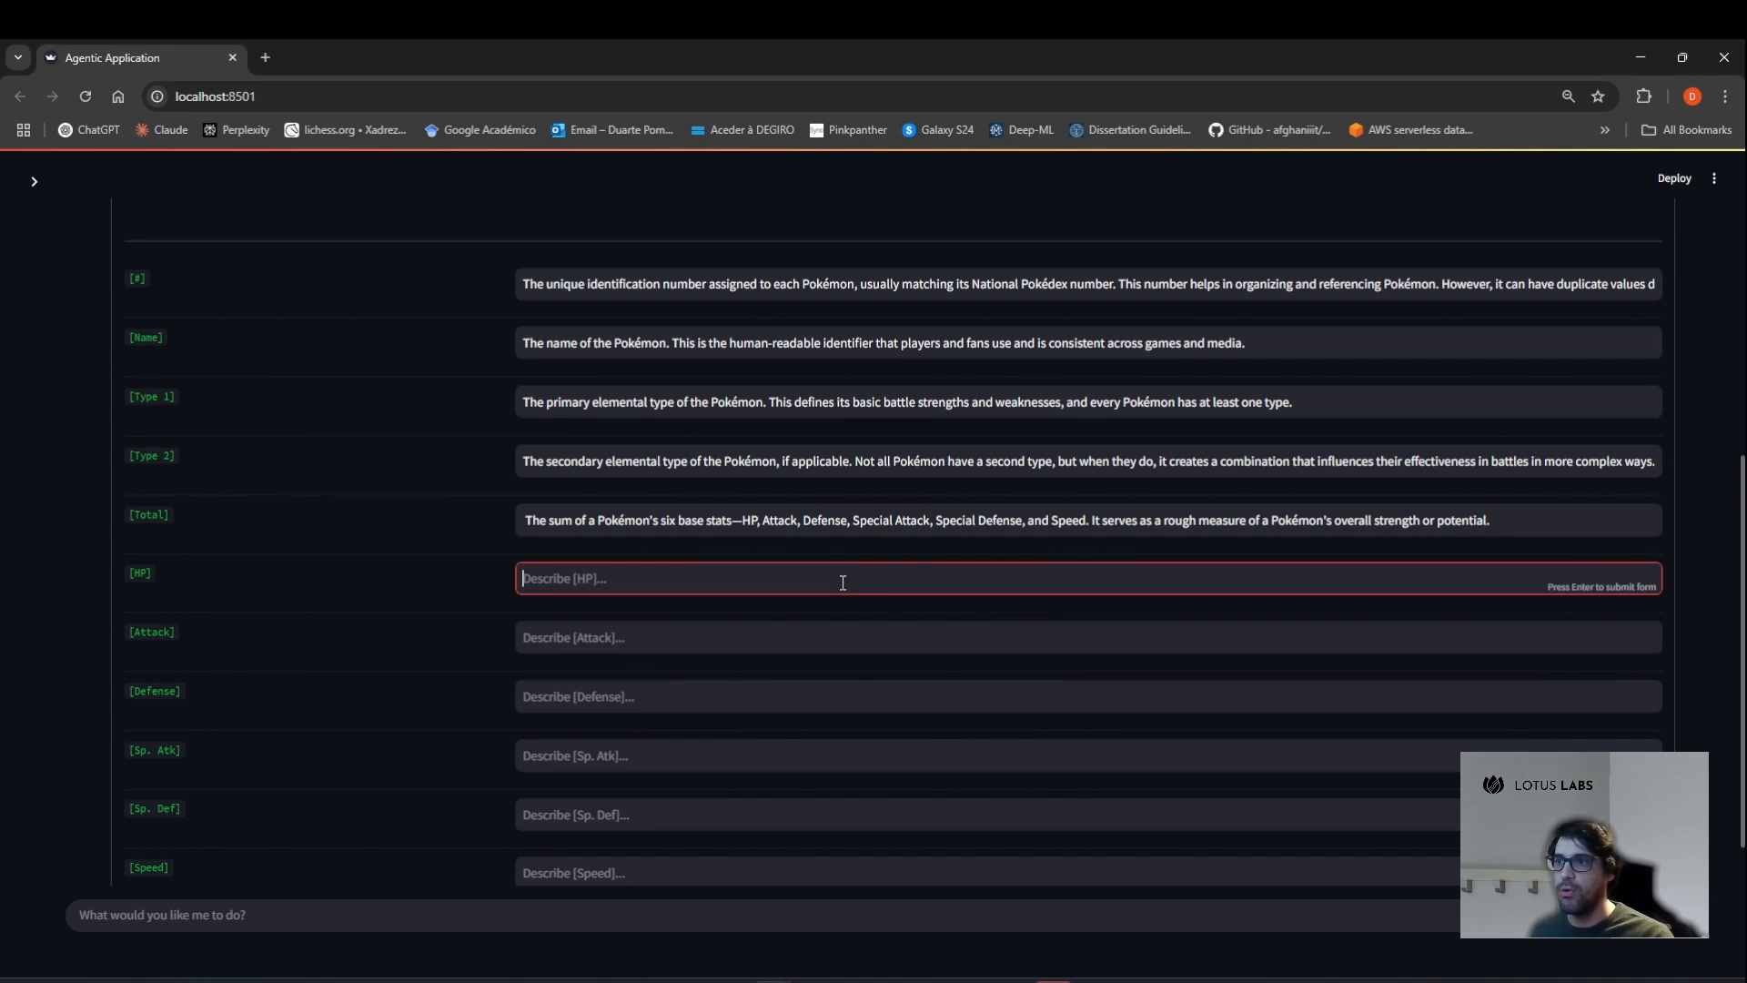
pyautogui.write("Stands for Hit Points, representing the Pokémon's health. Higher HP means the Pokémon can take more damage before fainting in battle.")
# Describe the [Attack] column: "The physical attack stat that determines how much damage a Pokémon does with physical moves, which rely on raw physical strength.".
pyautogui.hotkey('alt', 'Tab')
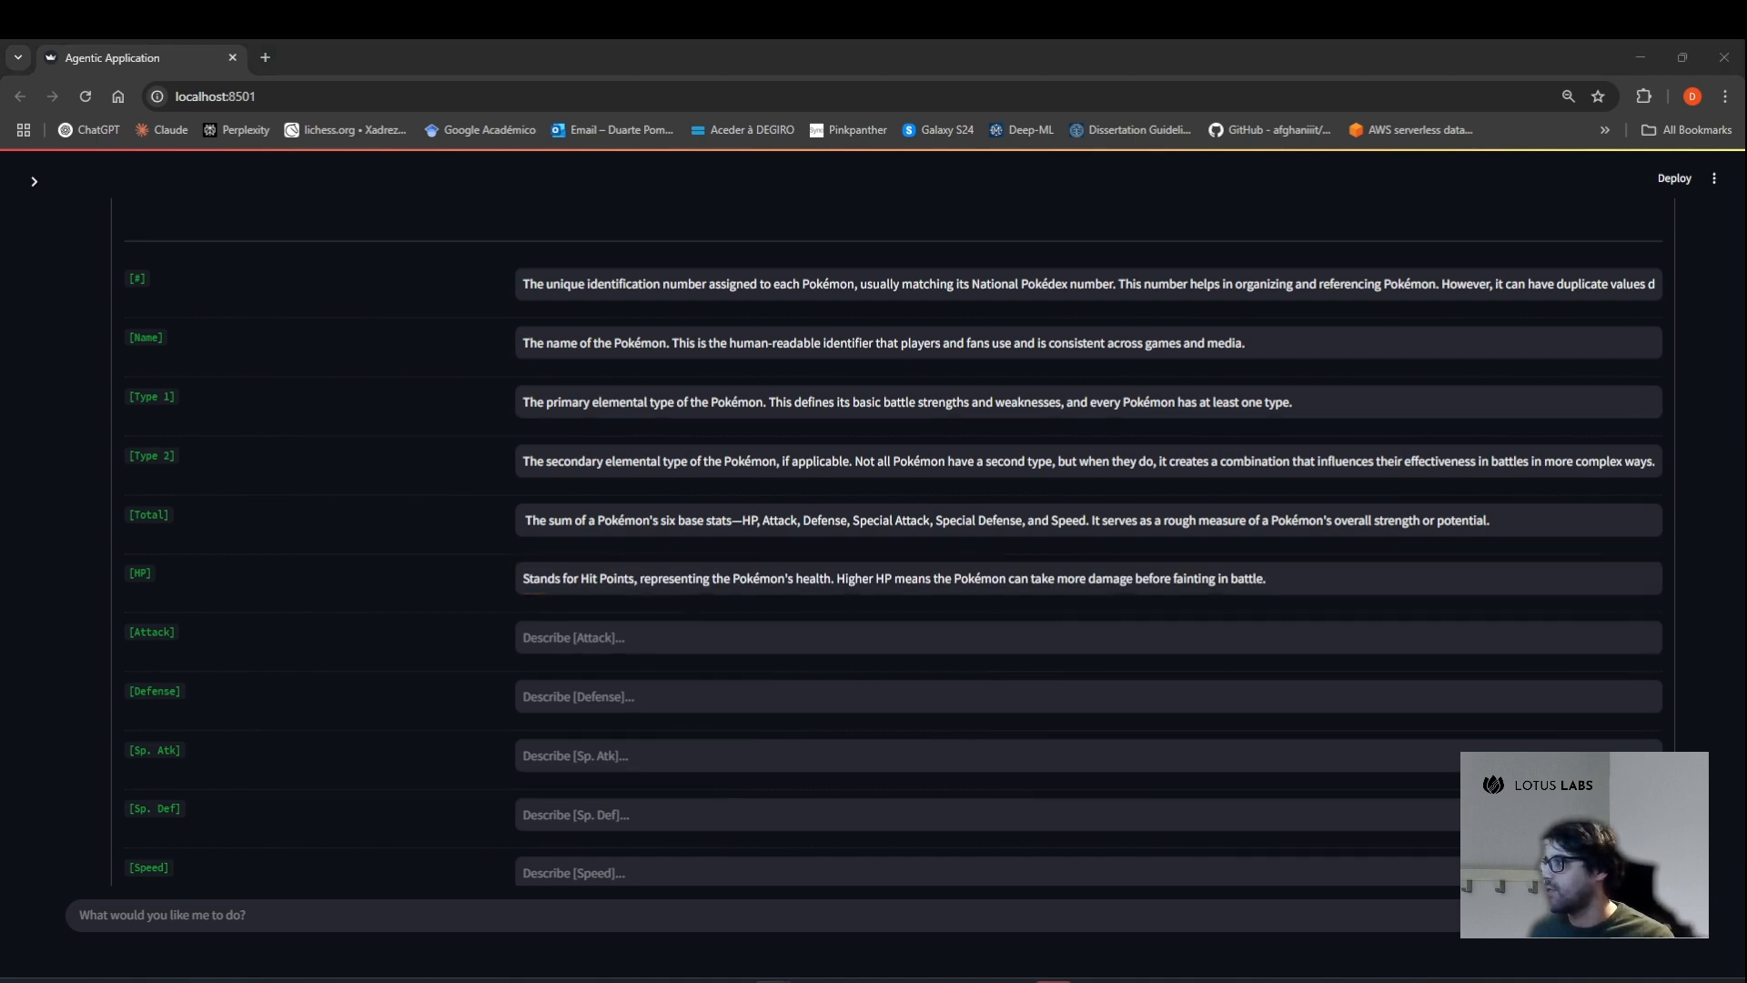
pyautogui.click(761, 637)
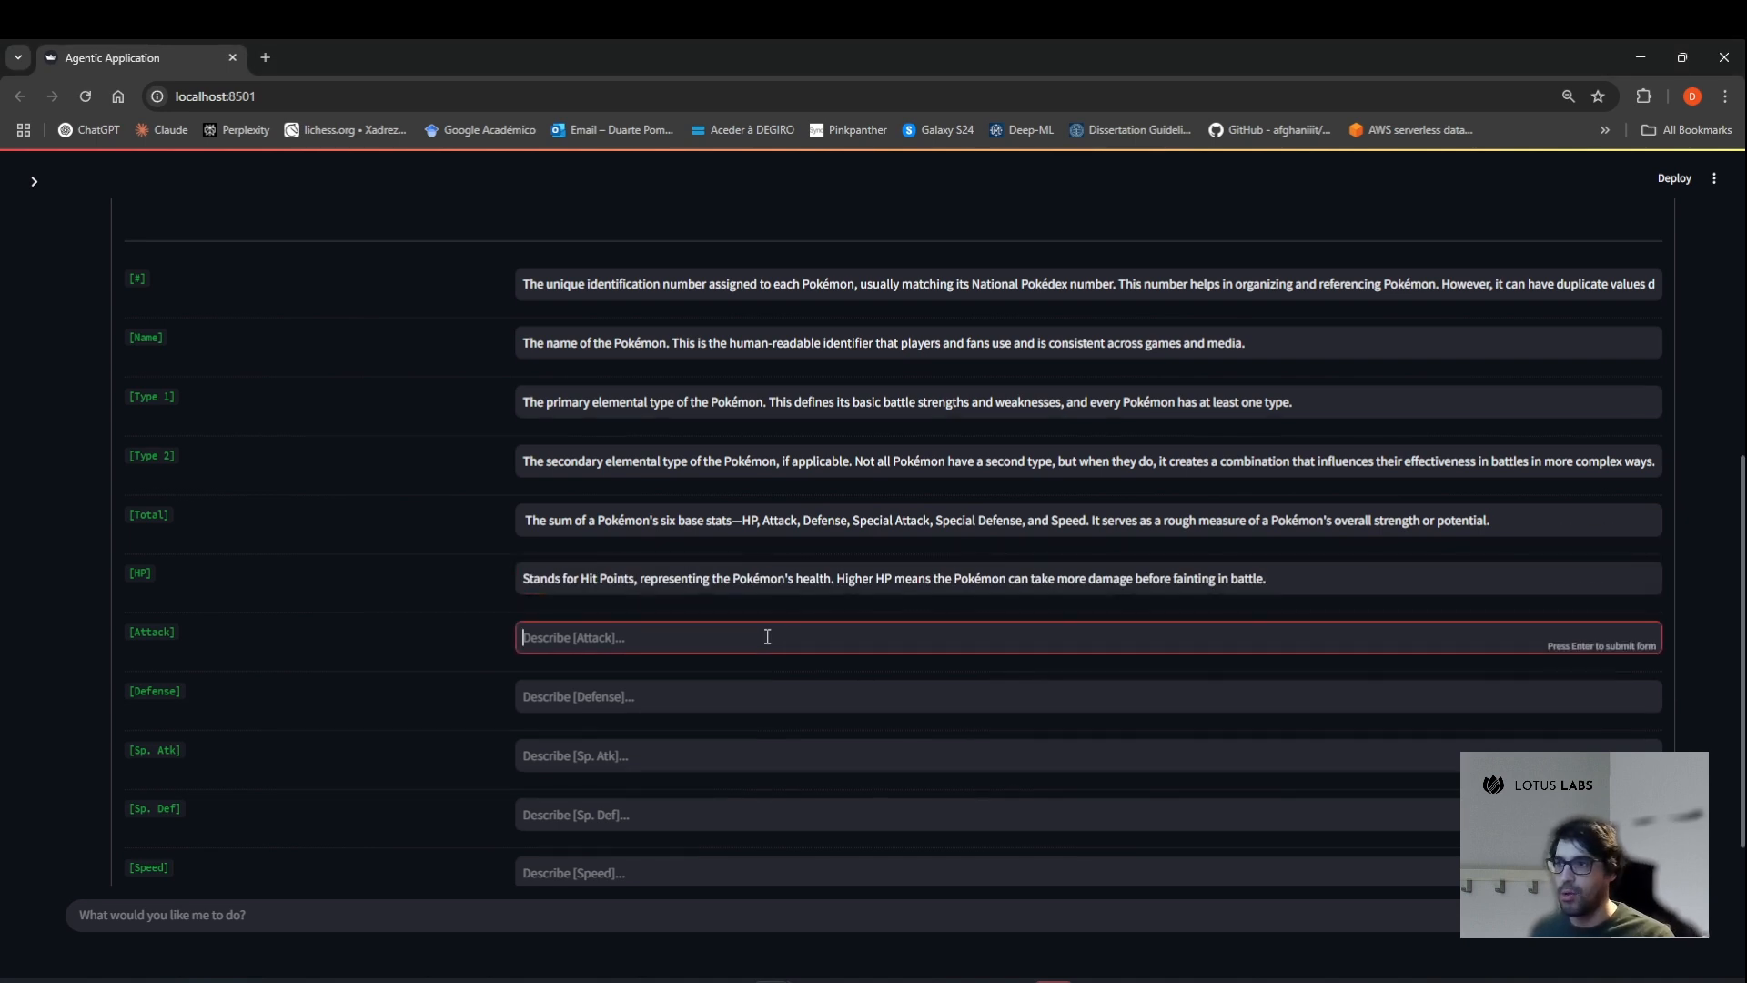
pyautogui.write('The physical attack stat that determines how much damage a Pokémon does with physical moves, which rely on raw physical strength.')
# Describe [Defense]: "The stat that measures a Pokémon's resistance to physical attacks. Higher values mean the Pokémon takes less damage from moves that use the Attack stat.".
pyautogui.hotkey('alt', 'Tab')
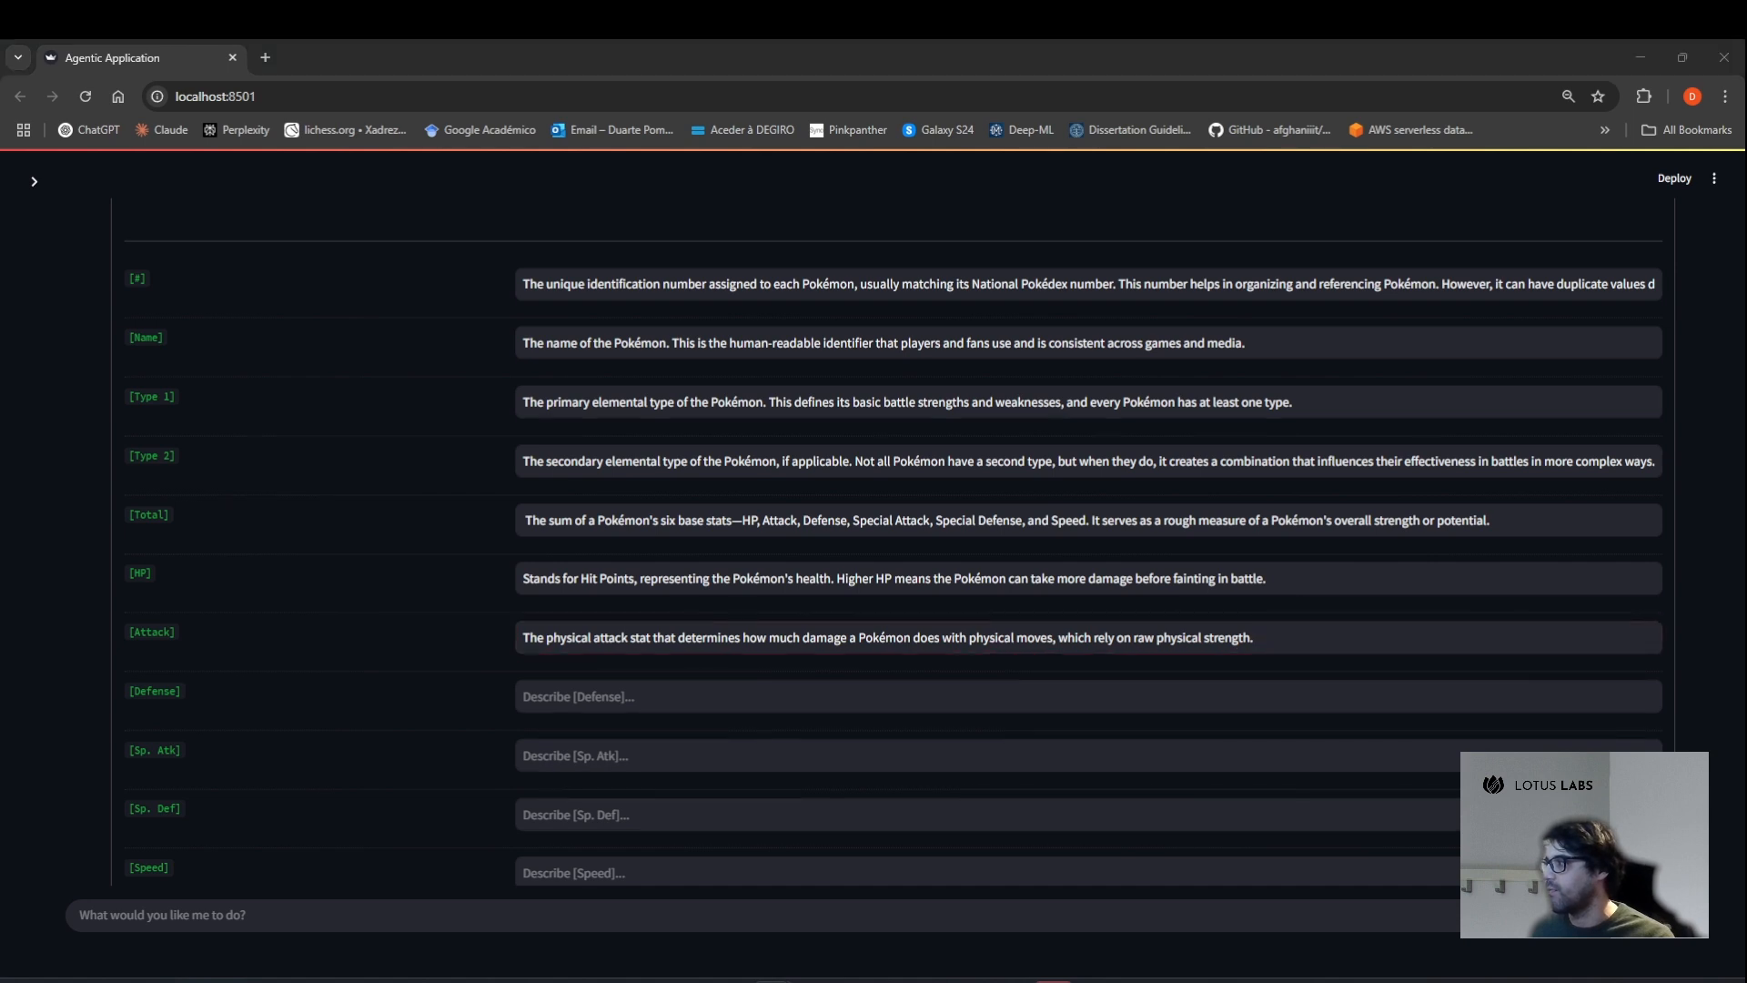
pyautogui.click(873, 699)
pyautogui.write('The stat that measures a Pokémon’s resistance to physical attacks. Higher values mean the Pokémon takes less damage from moves that use the Attack stat.')
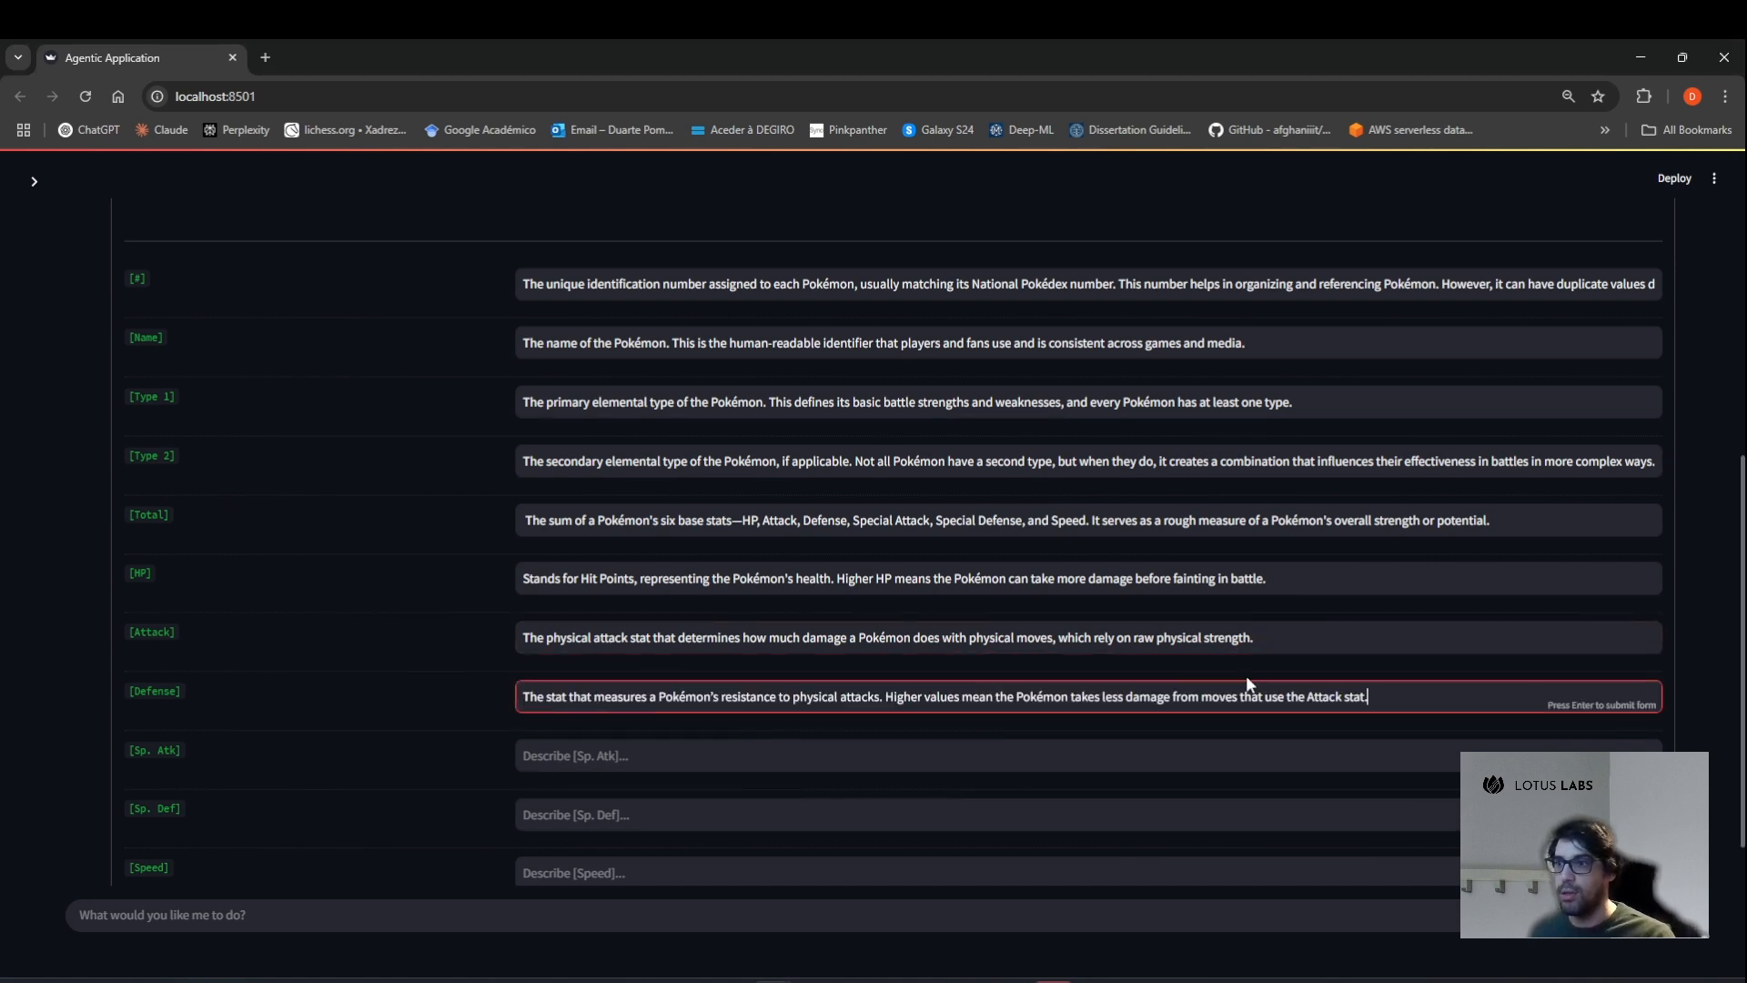
# Describe [Sp. Atk]: "Special Attack stat, which determines the damage output of special moves—typically elemental or energy-based attacks that don't use physical strength.".
pyautogui.hotkey('alt', 'Tab')
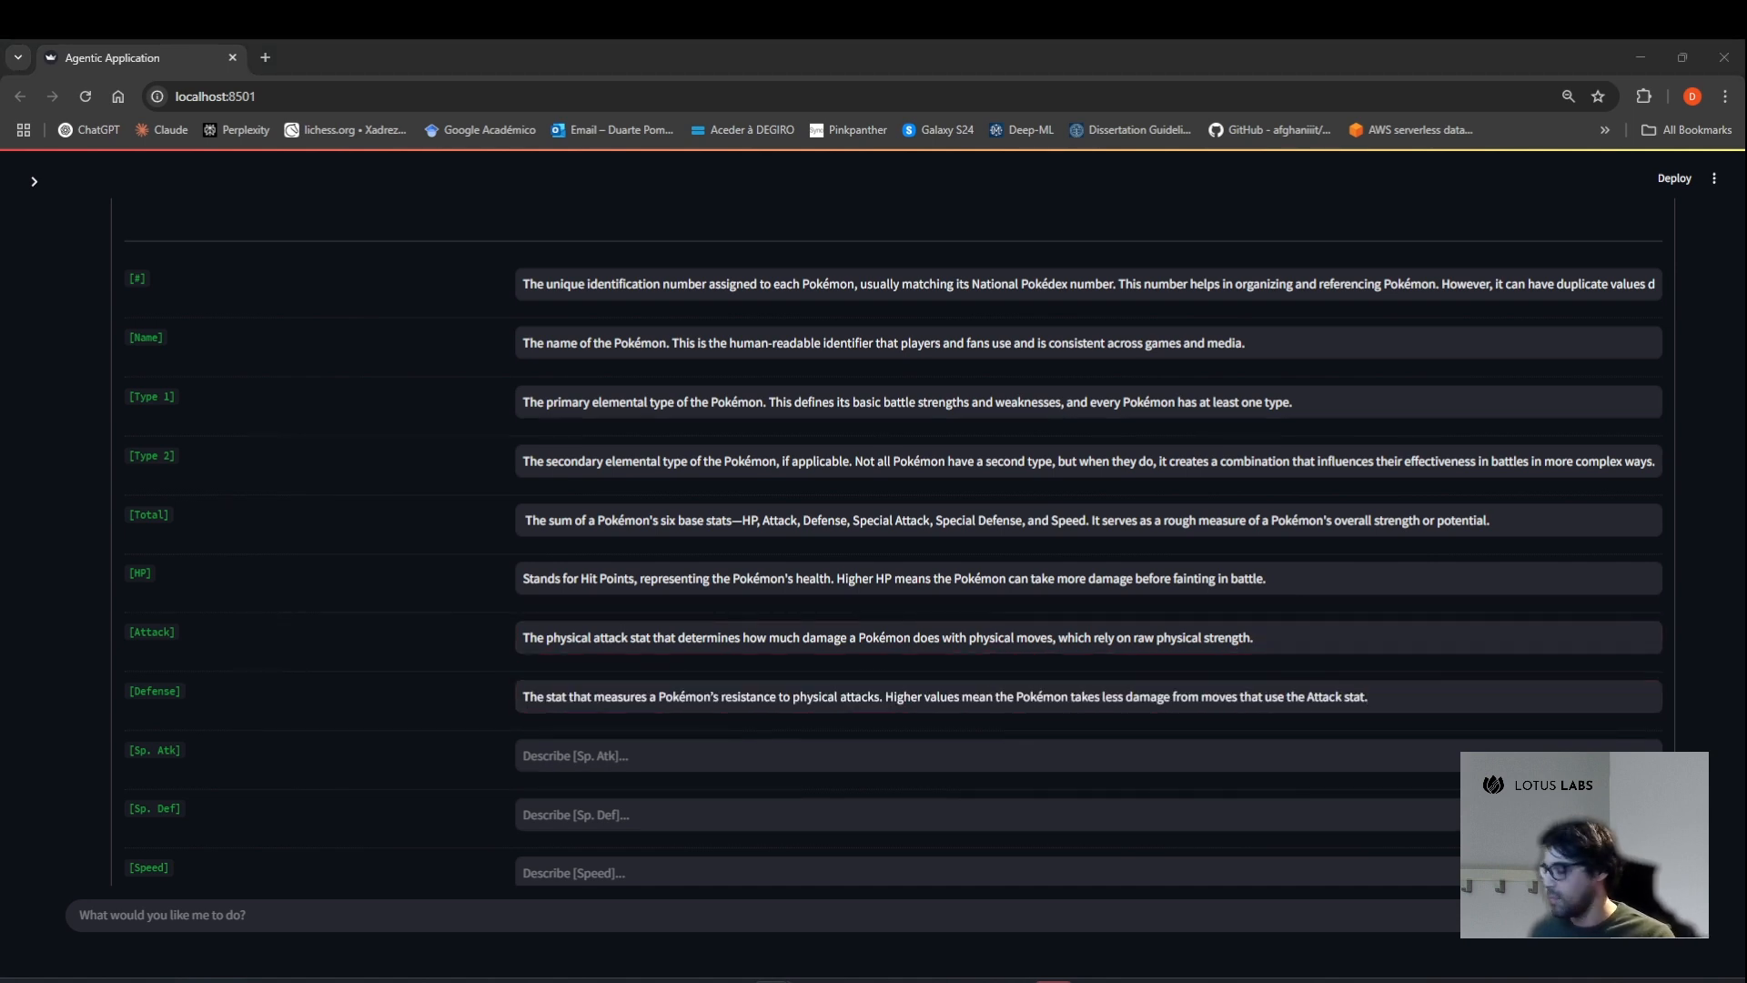
pyautogui.click(912, 755)
pyautogui.write("Special Attack stat, which determines the damage output of special moves—typically elemental or energy-based attacks that don't use physical strength.")
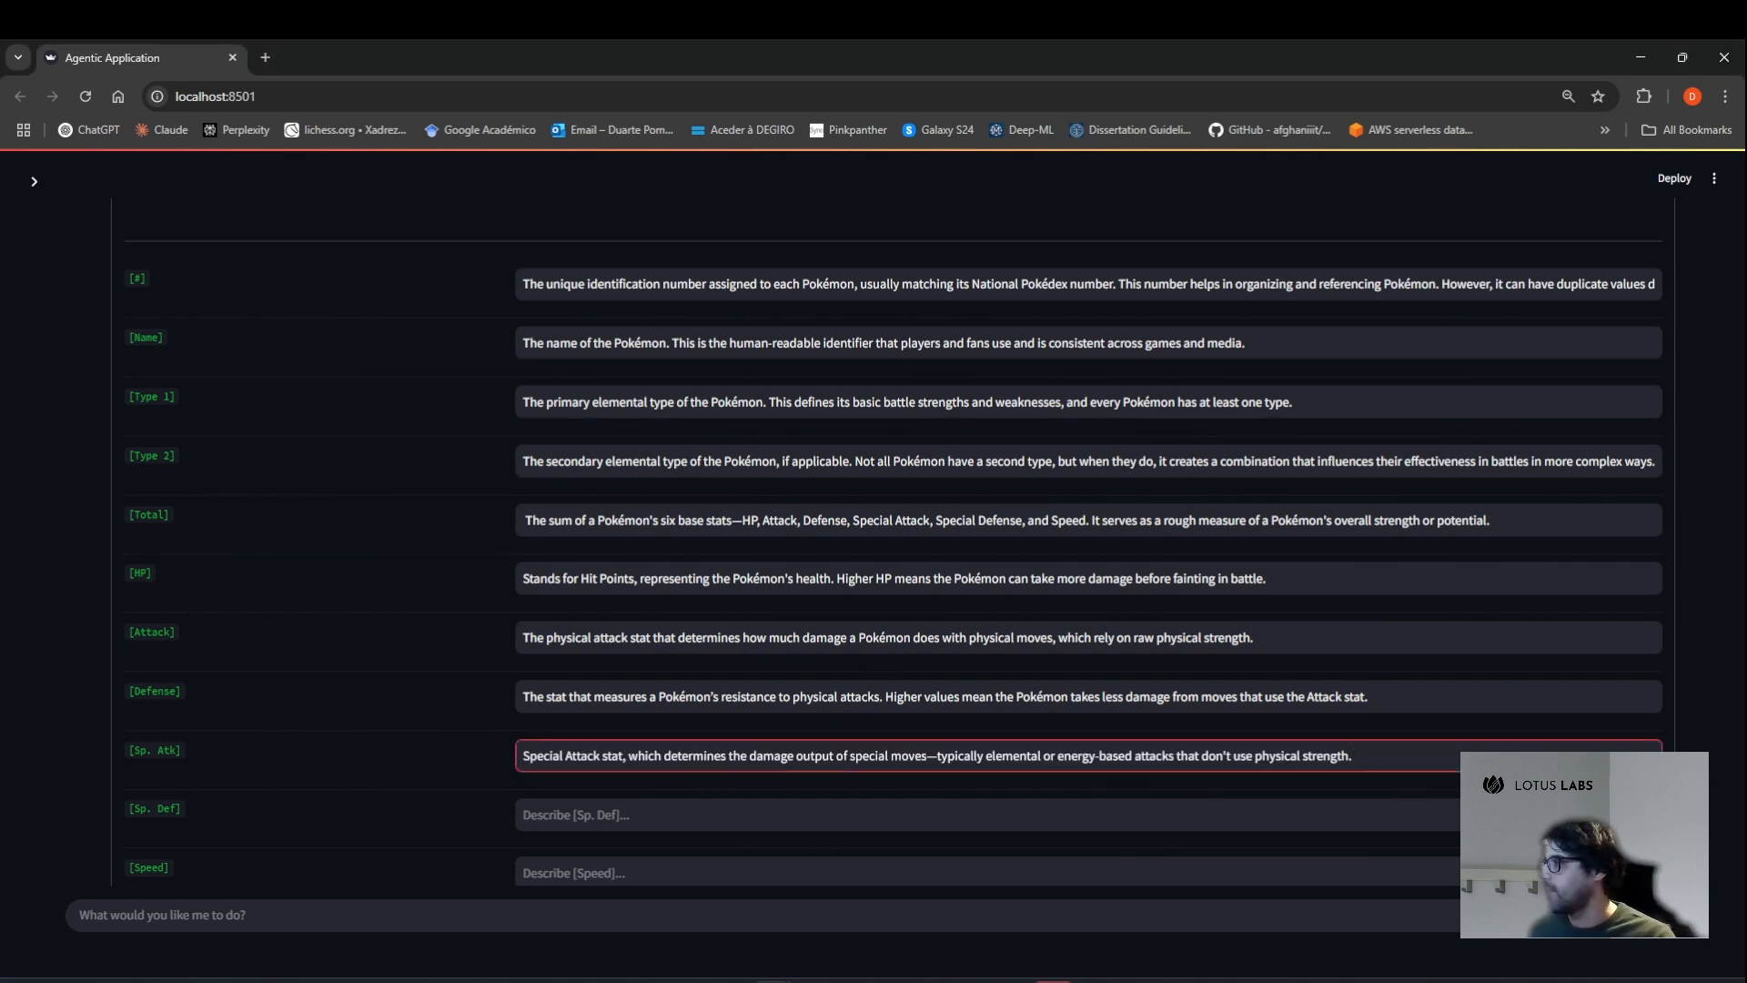
# Describe the [Sp. Def] column as the Special Defense stat affecting damage taken from special moves, with higher values meaning better resistance to these kinds of attacks.
pyautogui.hotkey('alt', 'Tab')
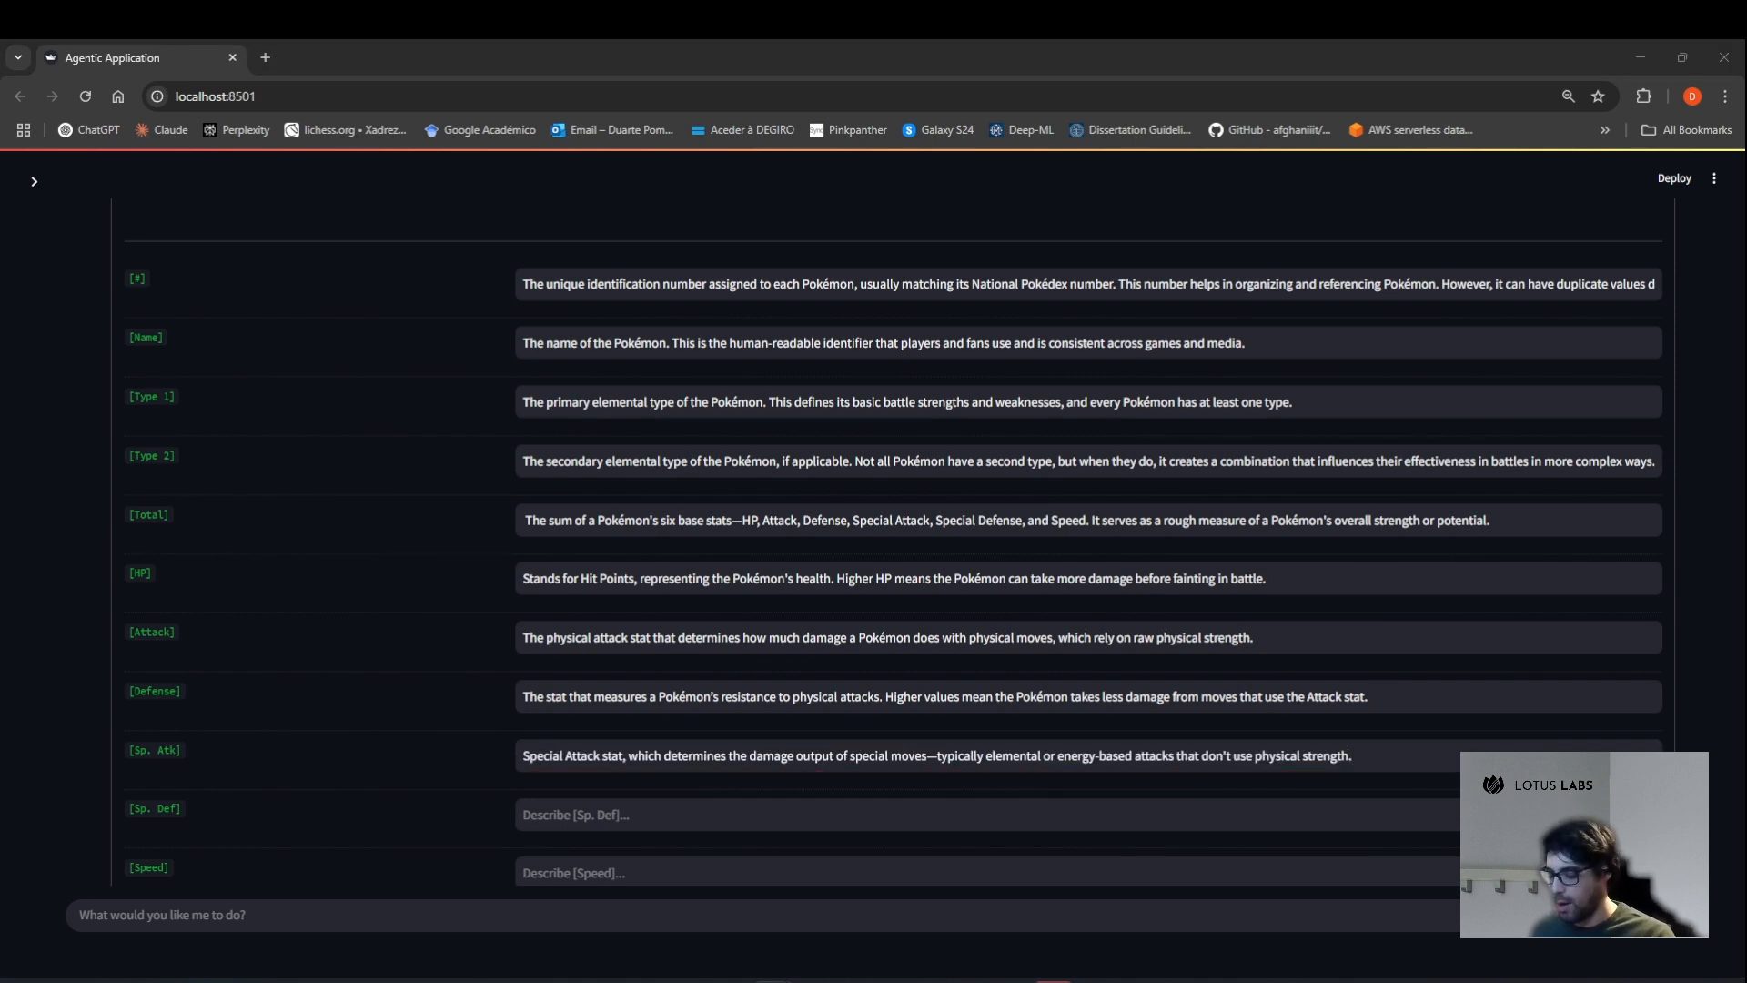
pyautogui.click(601, 805)
pyautogui.write('Special Defense stat, which affects how much damage a Pokémon takes from special moves. A higher Special Defense means better resistance to these kinds of attacks.')
# Describe [Speed]: "Determines how quickly a Pokémon acts during battle. Pokémon with higher Speed stats usually get to move before slower opponents.".
pyautogui.scroll(-2, 1031, 626)
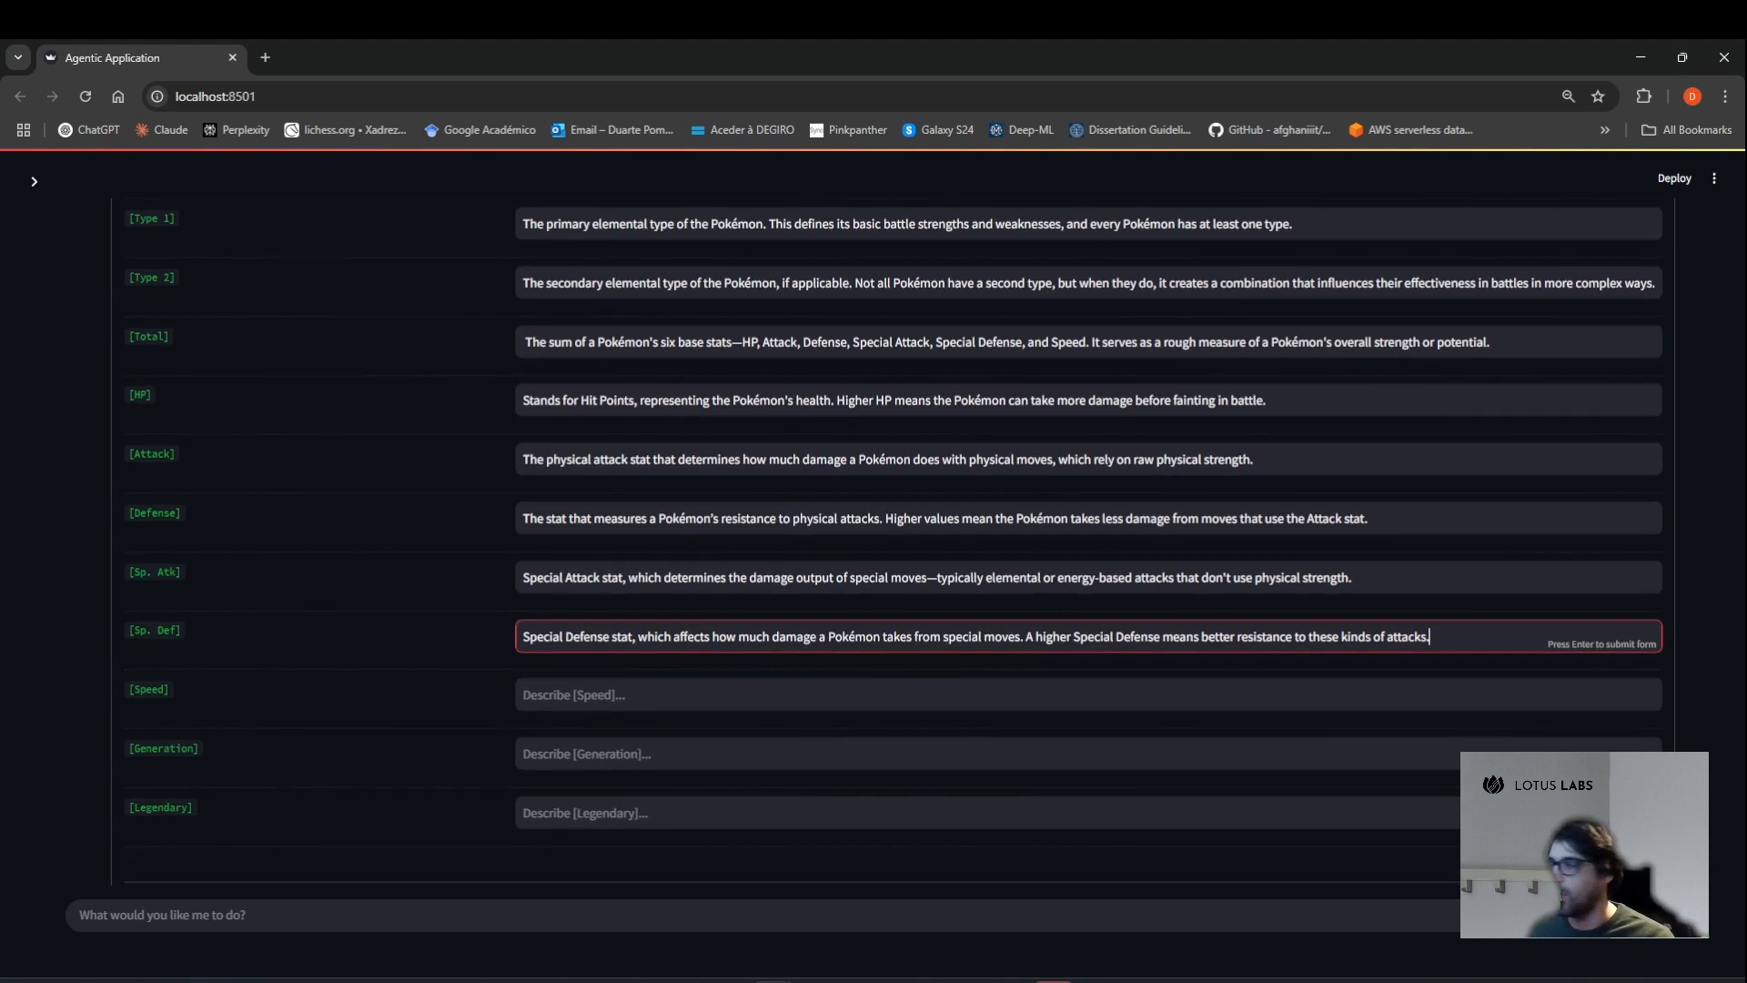
pyautogui.hotkey('alt', 'Tab')
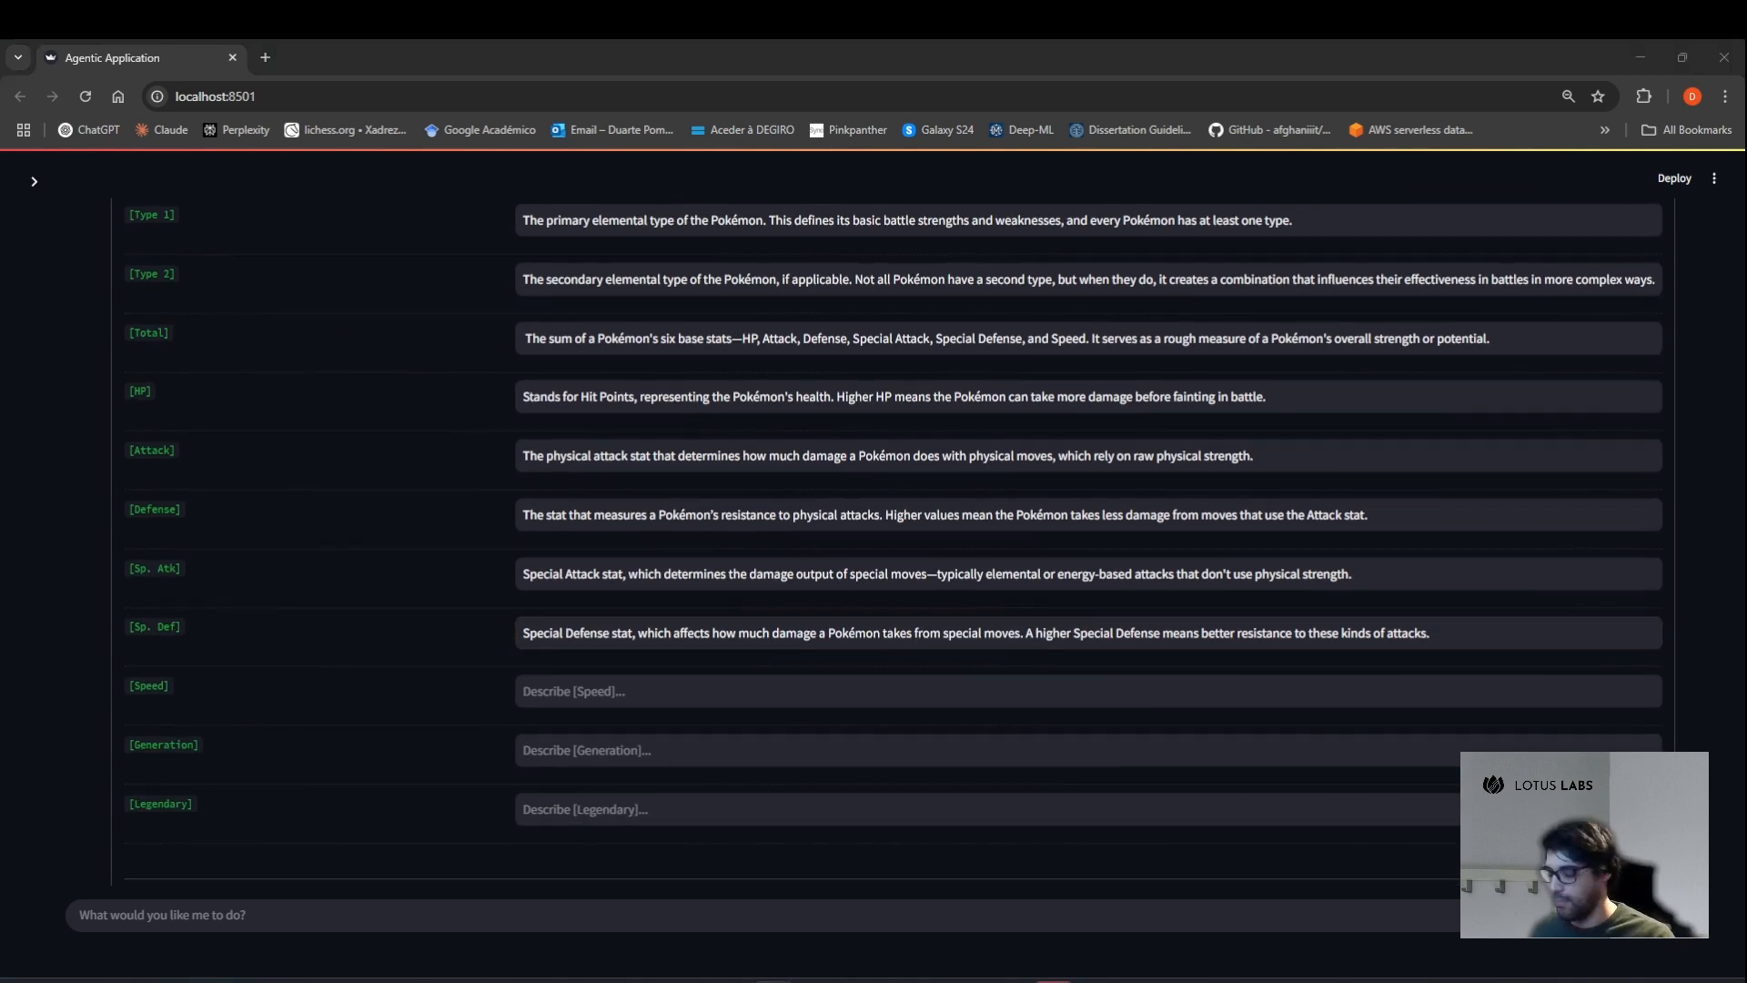
pyautogui.click(883, 678)
pyautogui.write('Determines how quickly a Pokémon acts during battle. Pokémon with higher Speed stats usually get to move before slower opponents.')
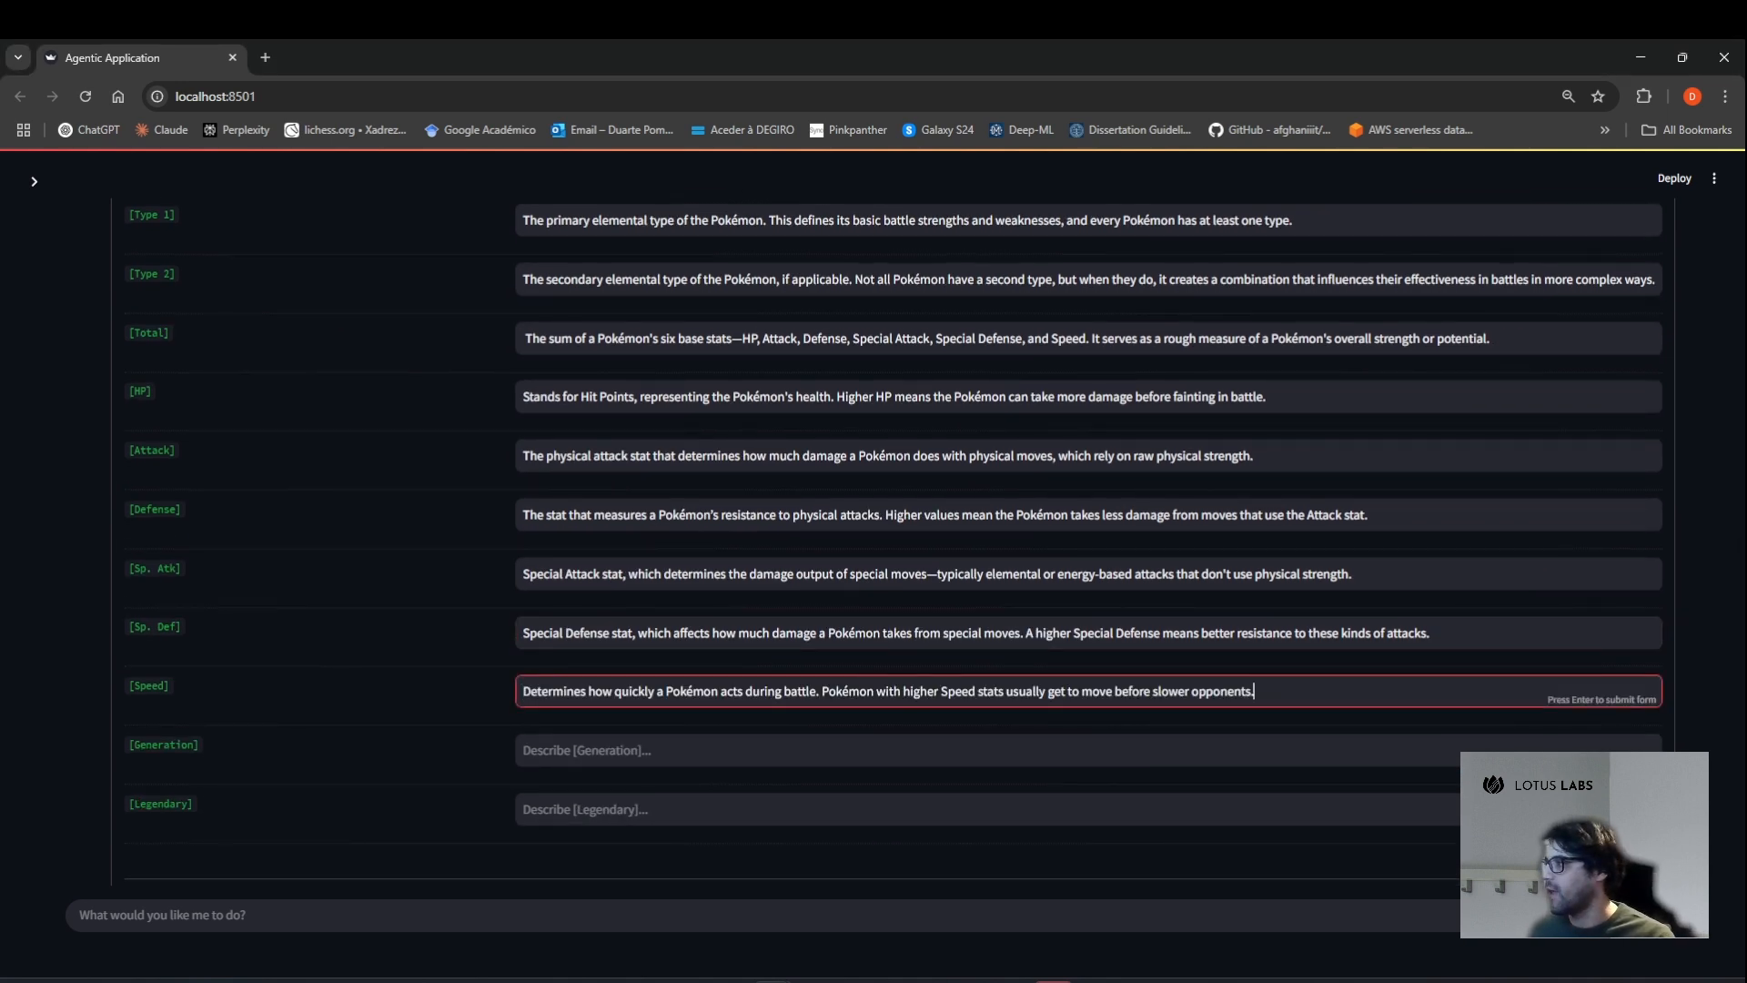
# Describe [Generation]: "Indicates the generation of Pokémon games in which the Pokémon was introduced. Each generation brings new Pokémon, mechanics, and regions to the franchise.".
pyautogui.hotkey('alt', 'Tab')
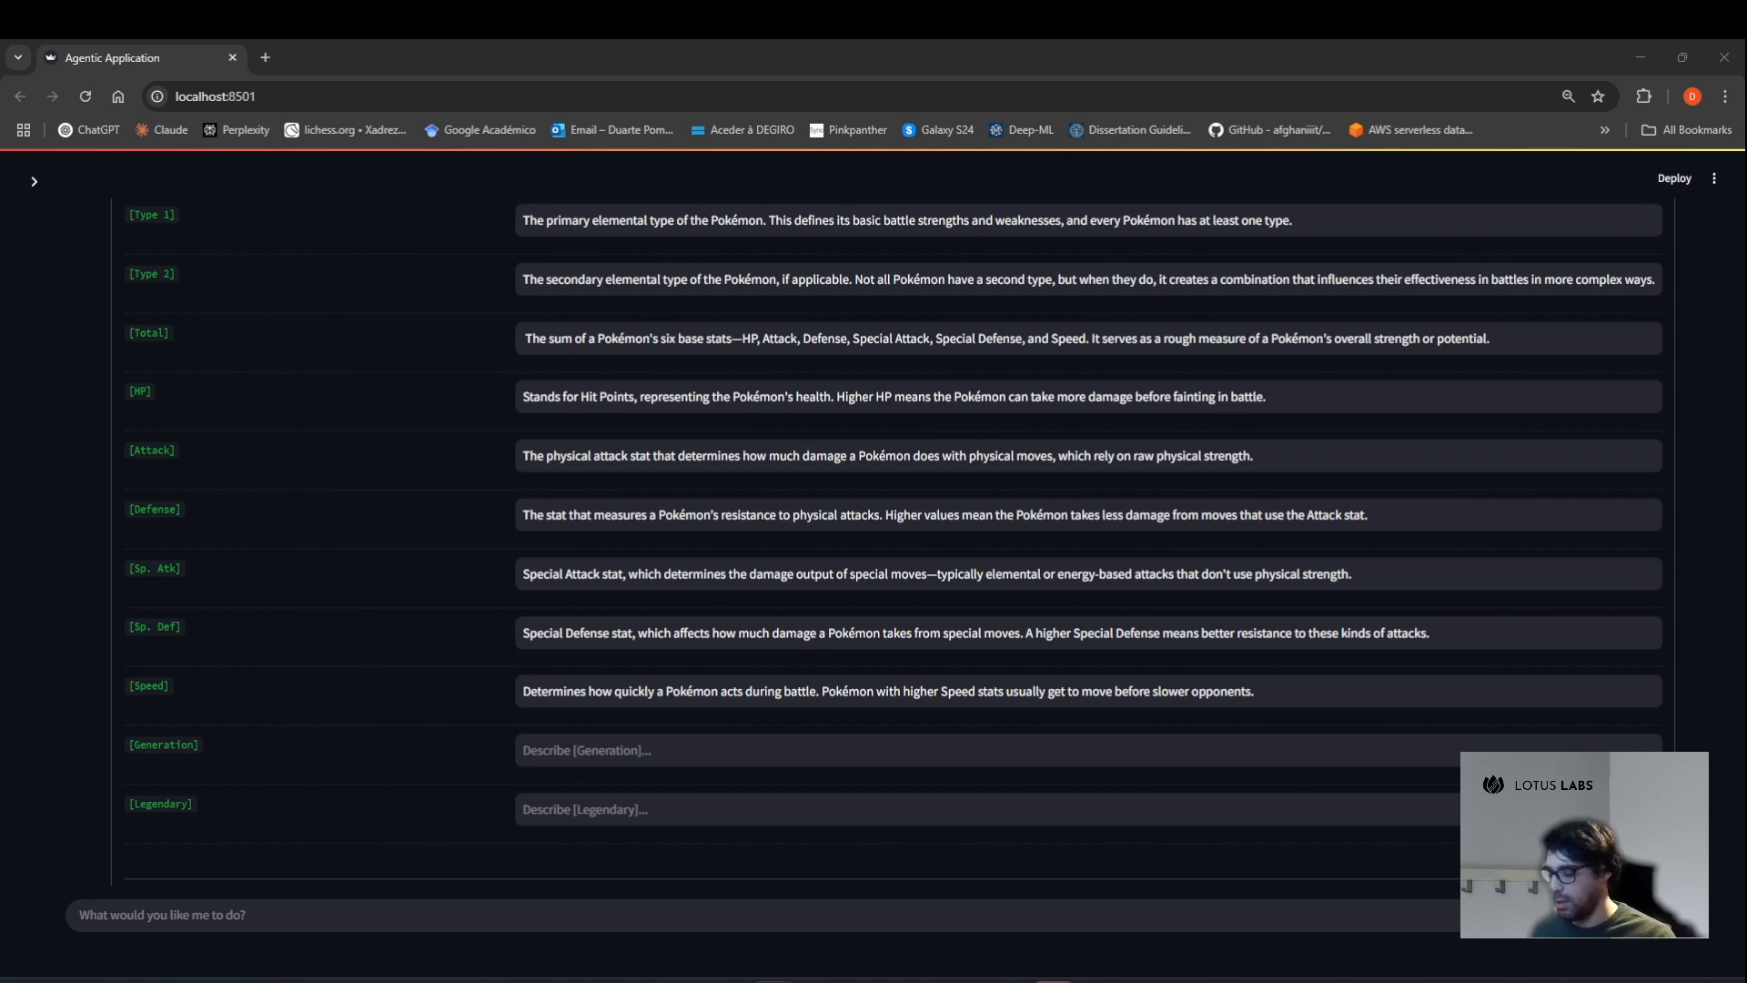
pyautogui.click(869, 750)
pyautogui.write('Indicates the generation of Pokémon games in which the Pokémon was introduced. Each generation brings new Pokémon, mechanics, and regions to the franchise.')
# Describe [Legendary] as a Boolean showing whether a Pokémon is classified as Legendary, noting they are rare, often central to the lore, with higher stats and unique abilities.
pyautogui.hotkey('alt', 'Tab')
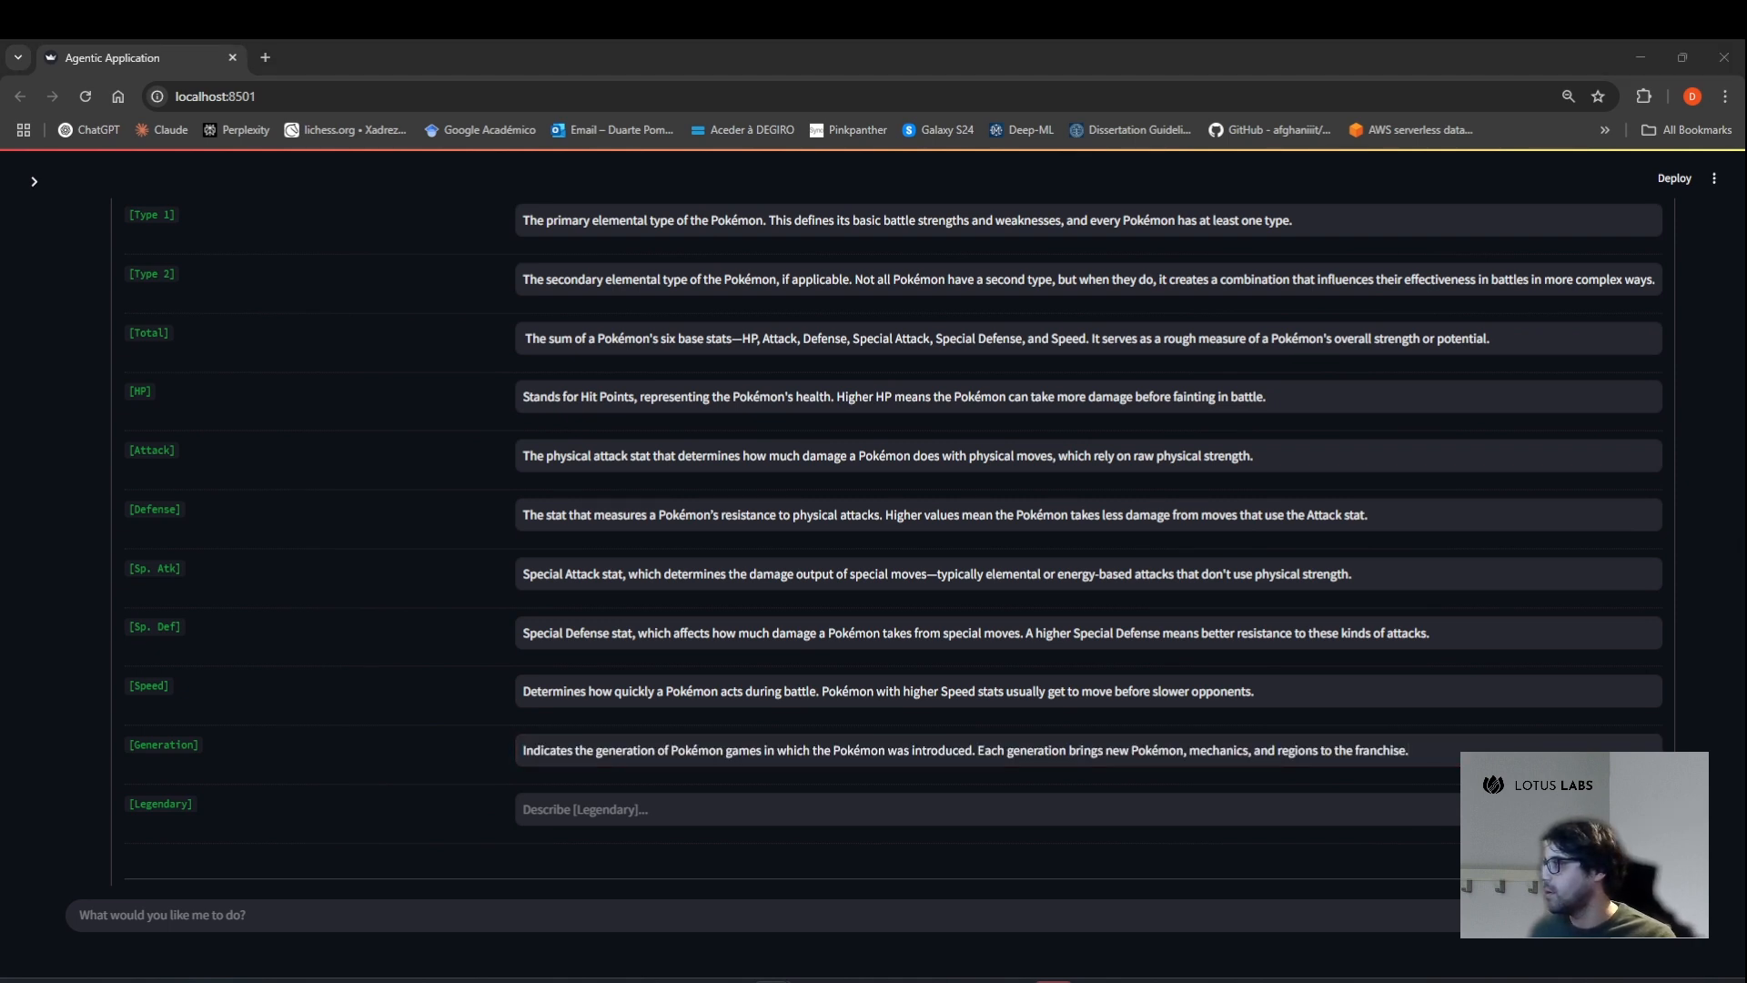
pyautogui.click(664, 812)
pyautogui.write('A Boolean value that shows whether a Pokémon is classified as Legendary. Legendary Pokémon are rare, often central to the lore, and typically possess higher stats and unique abilities.')
# Submit the completed dataset and column context to generate the documentation for pokemon.csv.
pyautogui.scroll(-1, 637, 773)
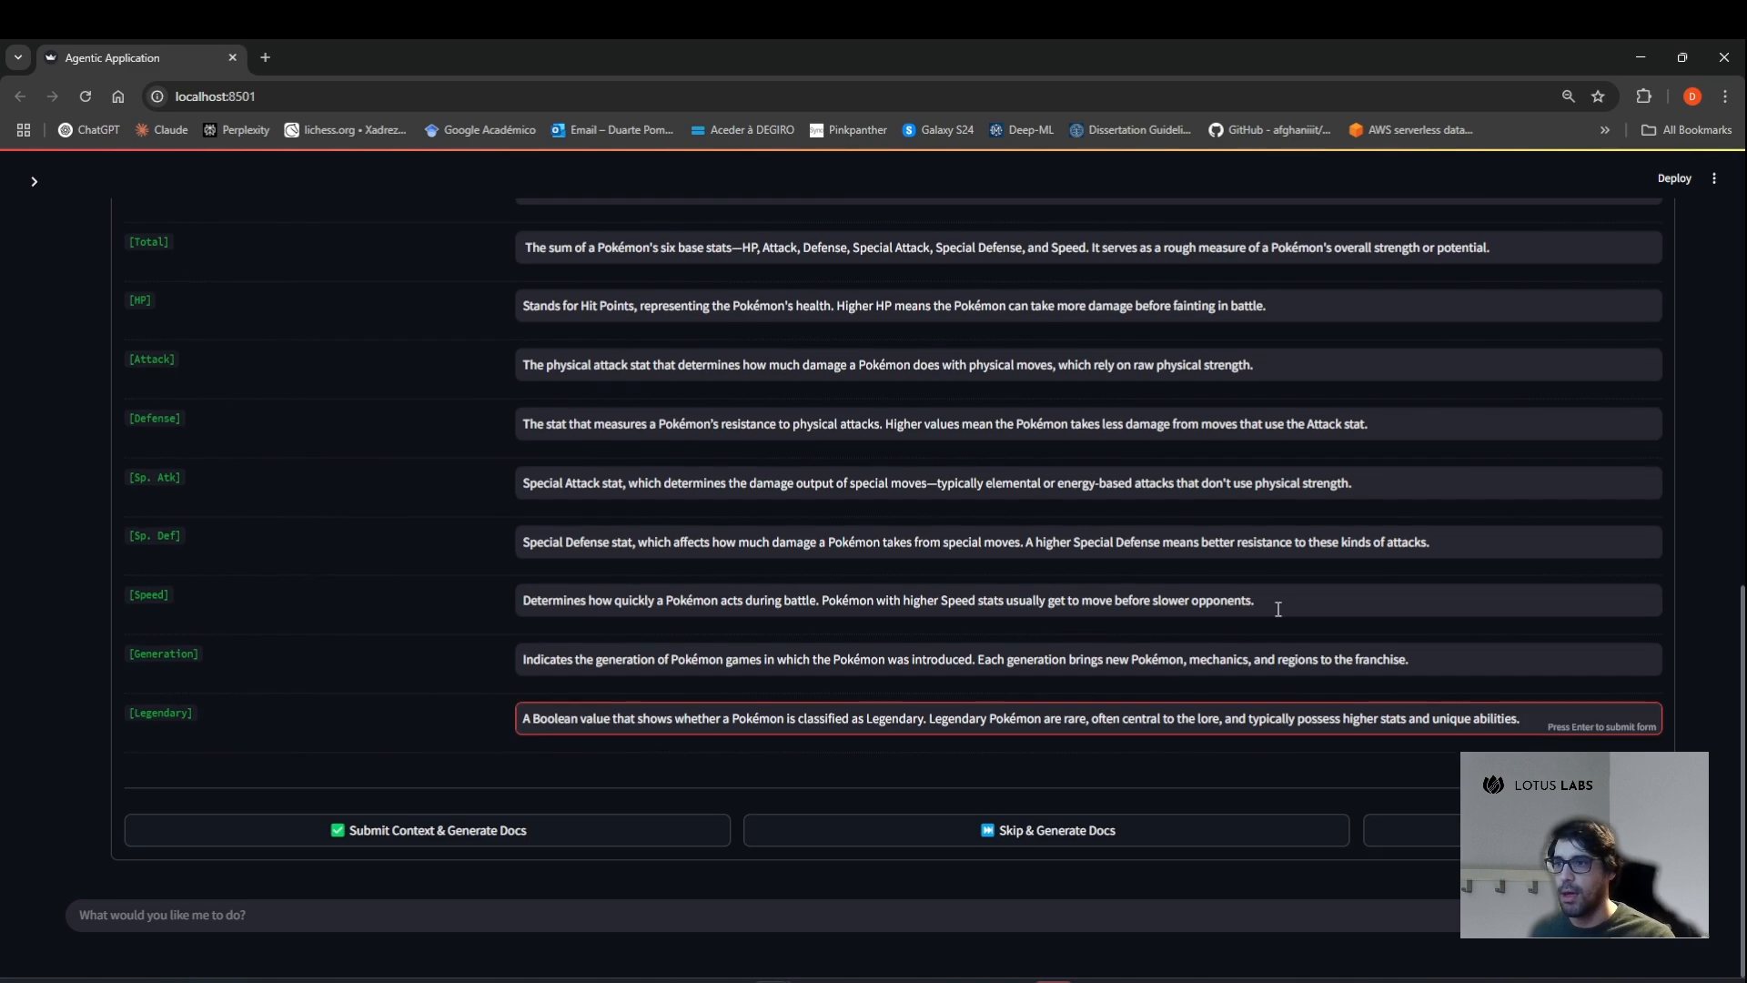
pyautogui.click(507, 838)
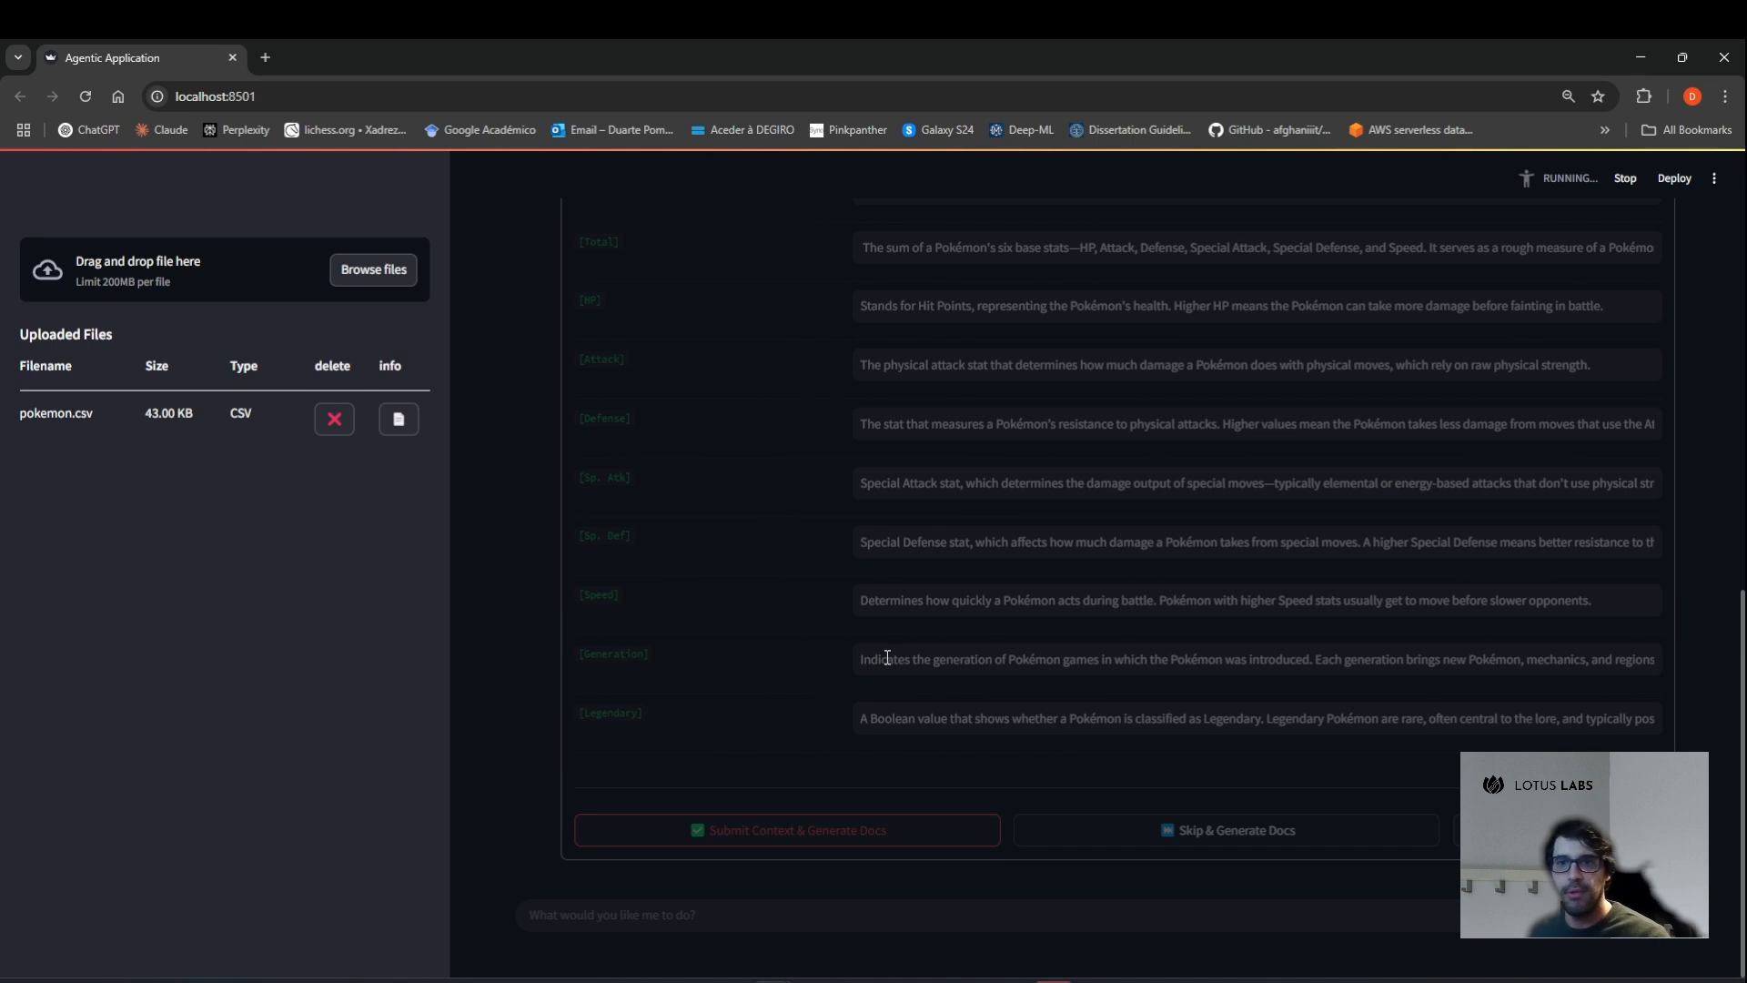
# Check the documentation generation status and look over the submitted overall description and column descriptions while it runs.
pyautogui.scroll(5, 892, 628)
pyautogui.scroll(5, 901, 615)
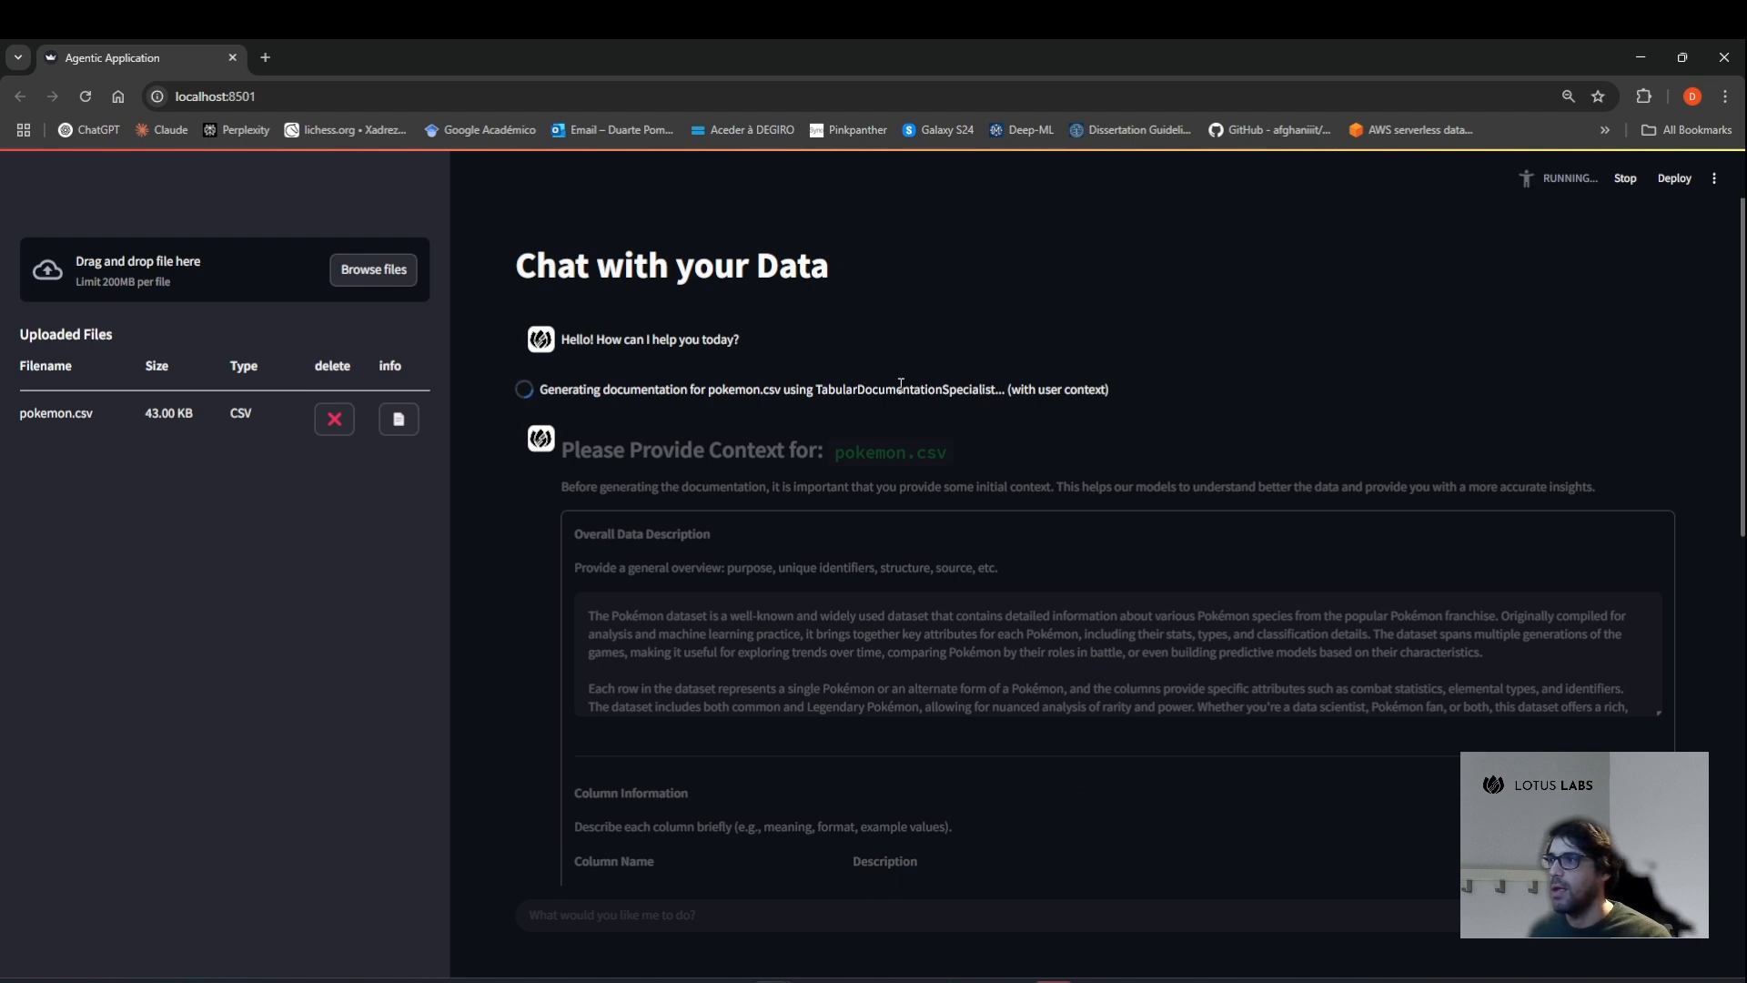
pyautogui.moveTo(1006, 389); pyautogui.dragTo(1114, 390)
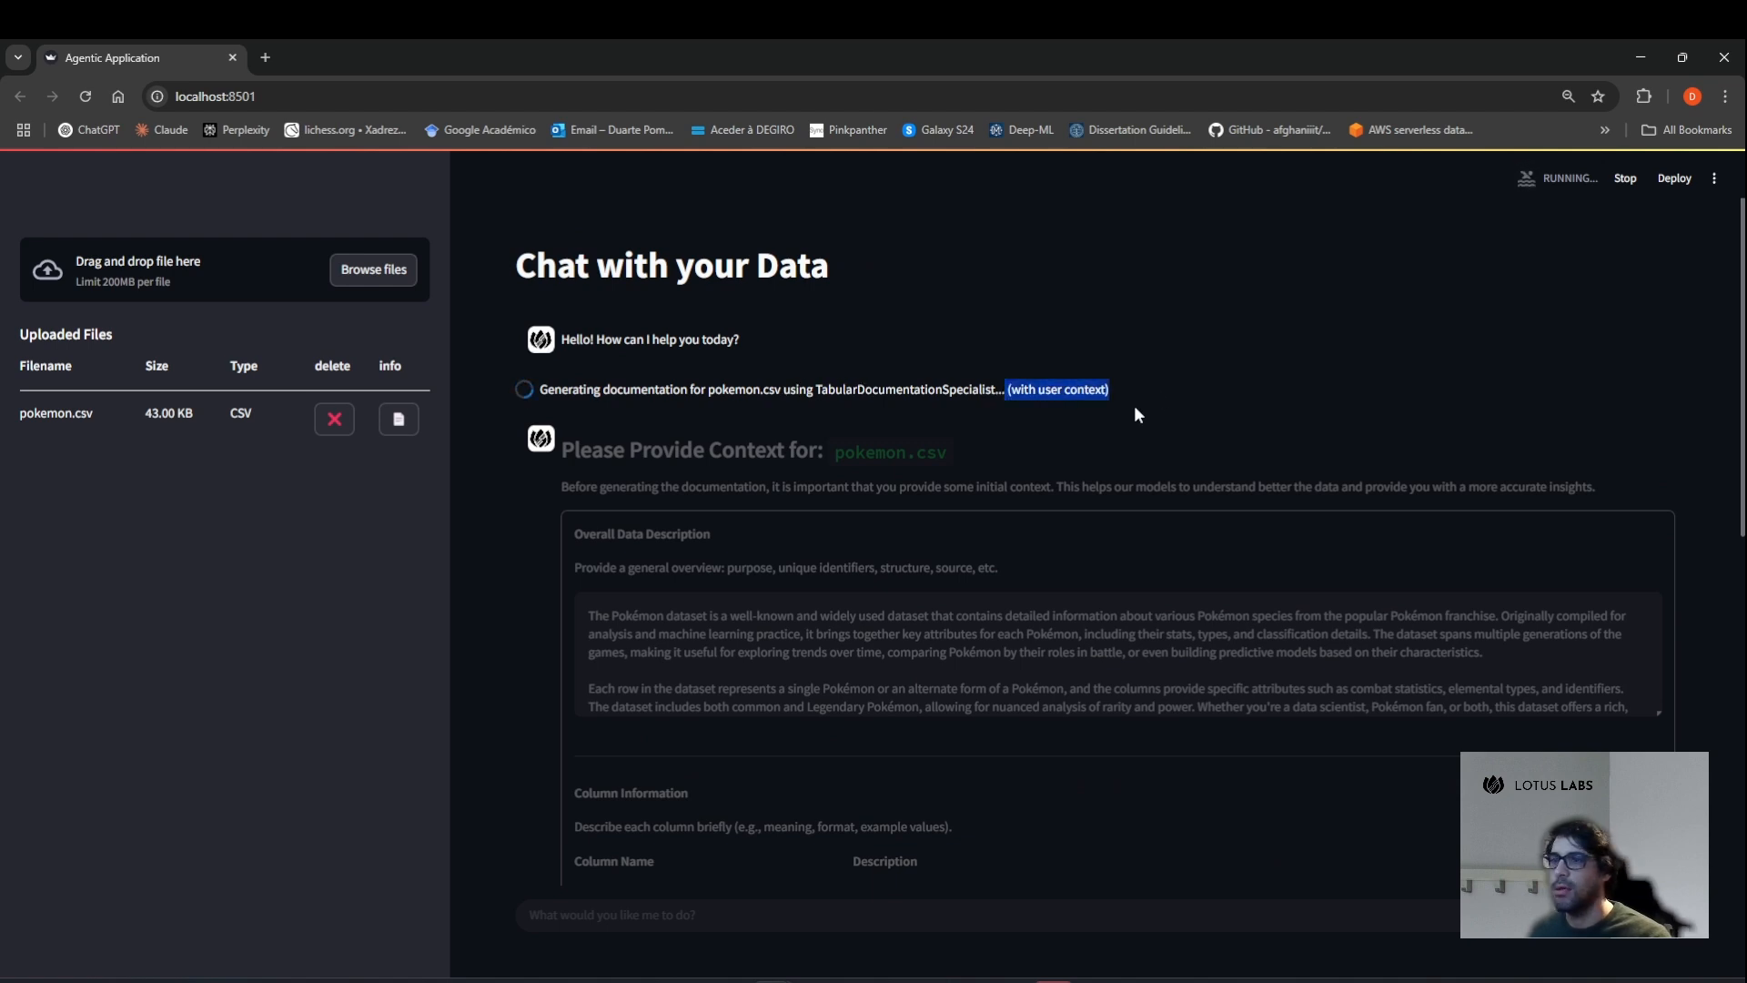
pyautogui.click(1184, 396)
pyautogui.scroll(-7, 1184, 408)
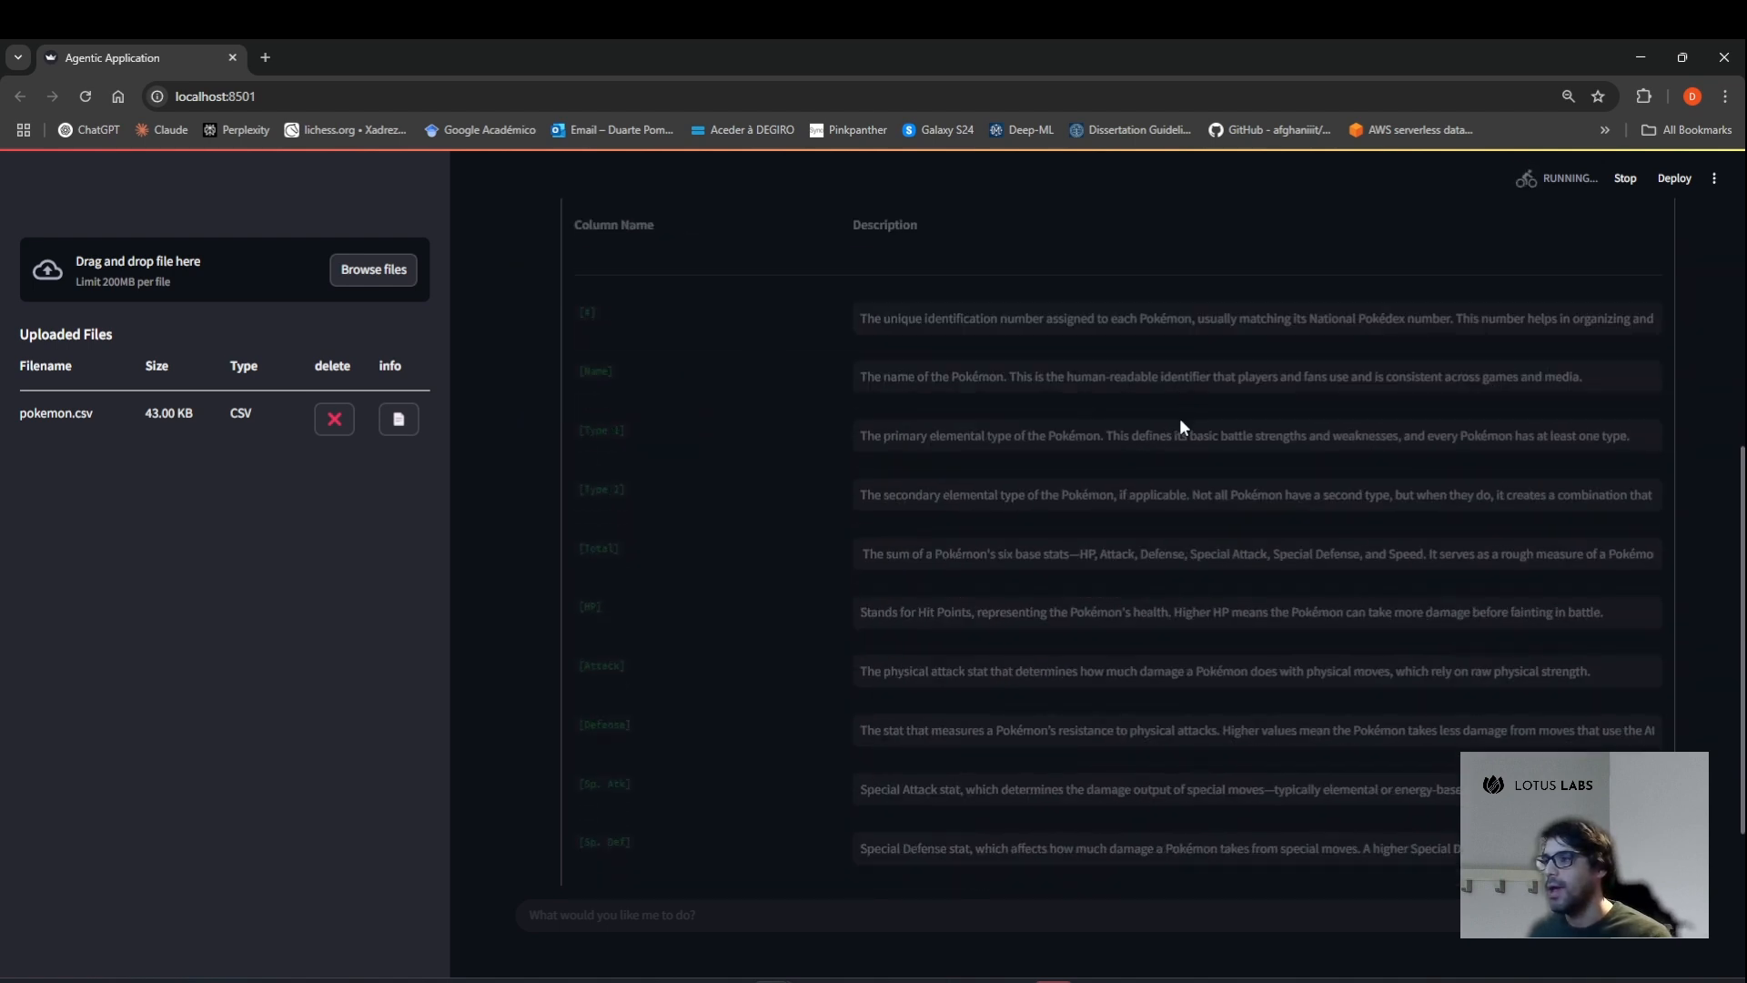
pyautogui.scroll(4, 1175, 423)
pyautogui.scroll(3, 1172, 424)
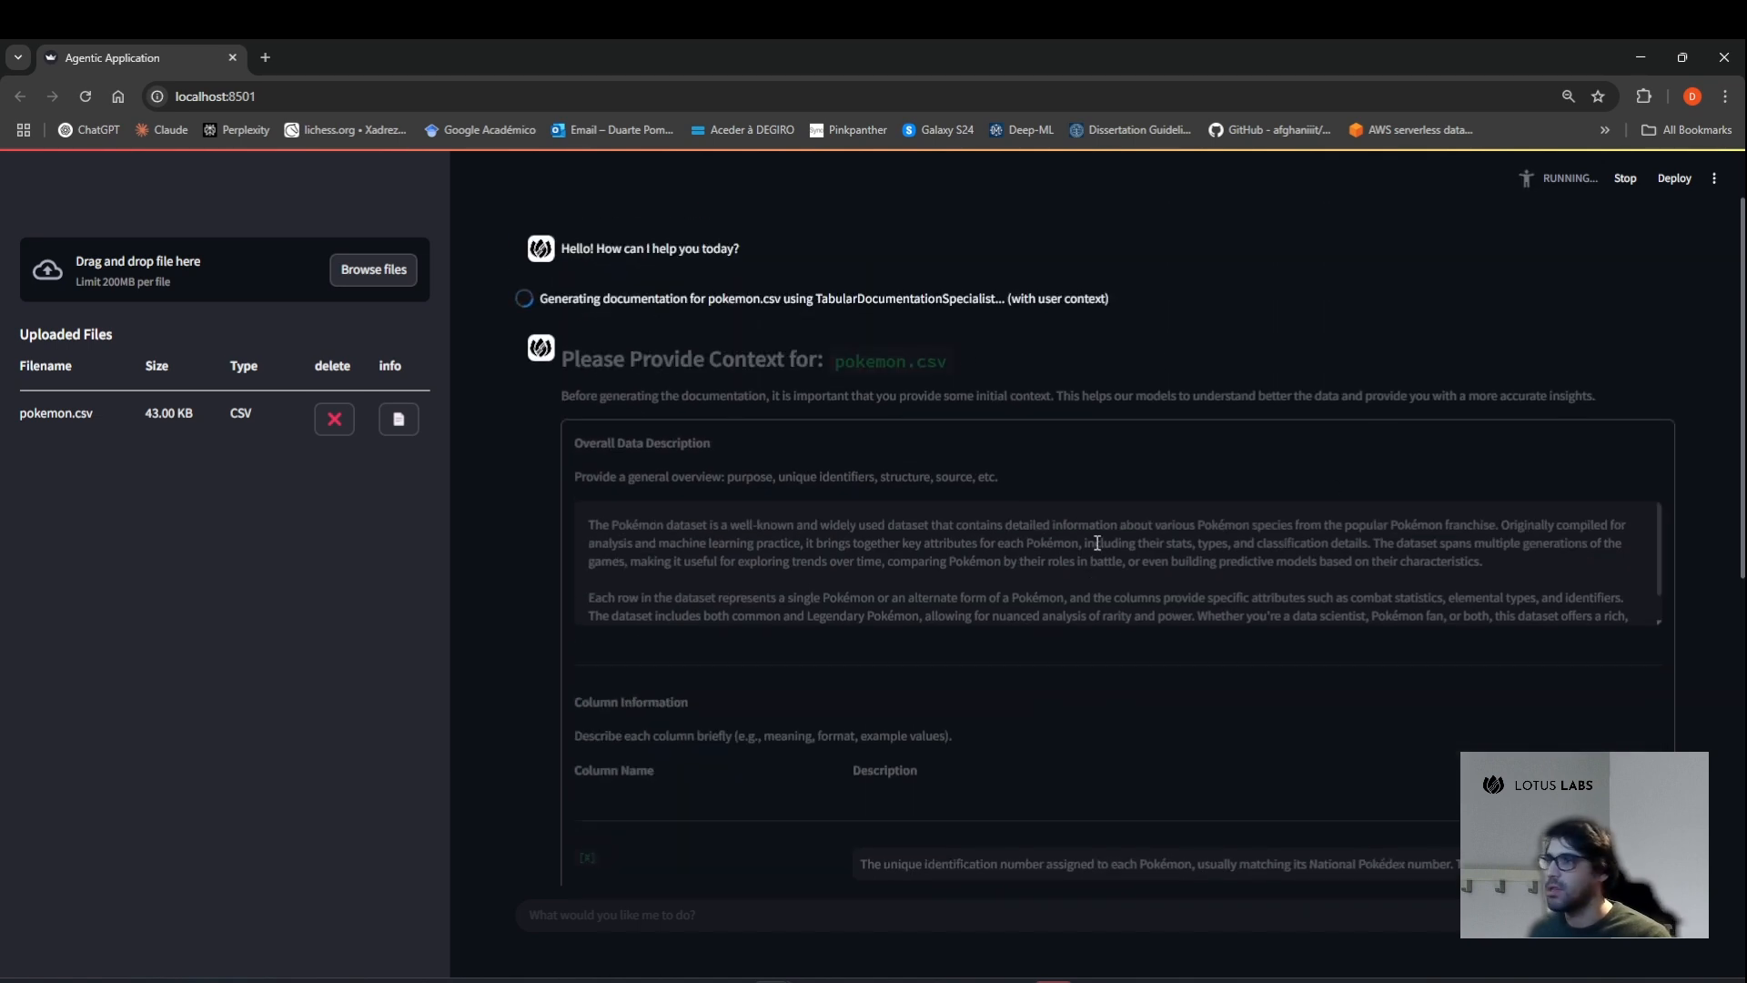
pyautogui.scroll(-3, 1068, 489)
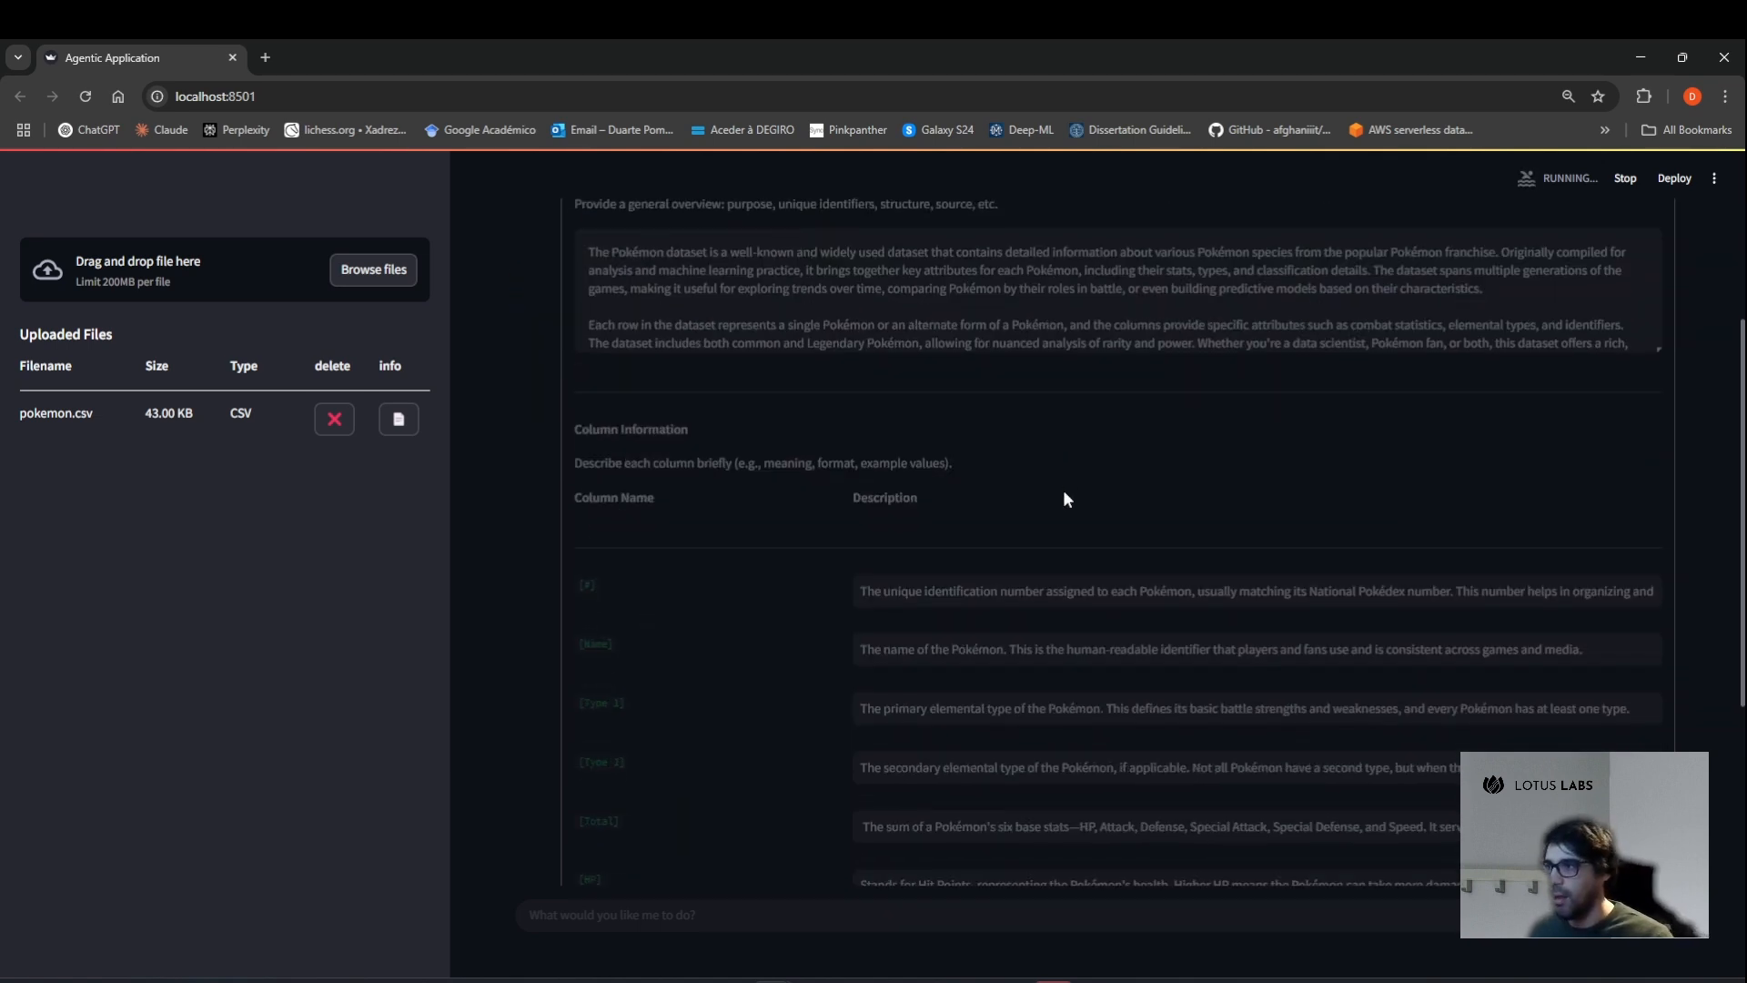
pyautogui.scroll(2, 1005, 500)
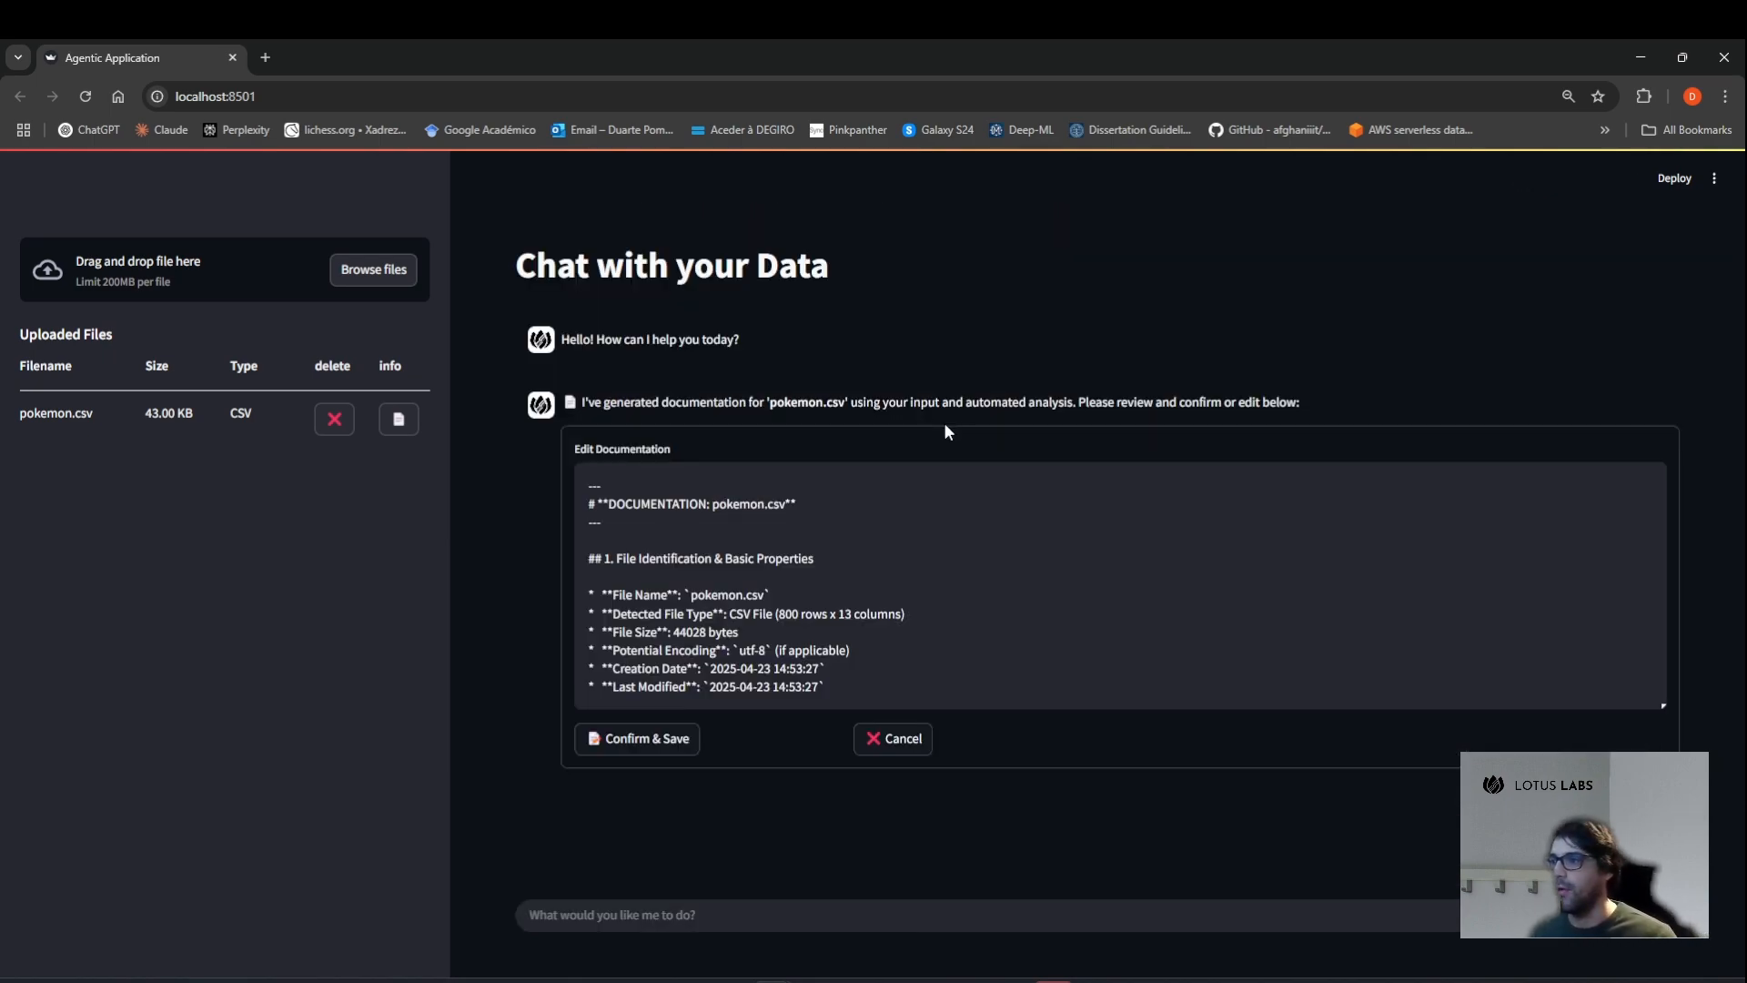
# Enlarge the generated documentation's editing box and add a comma after the detected data type of the Type 2 column.
pyautogui.moveTo(1663, 706); pyautogui.dragTo(1651, 873)
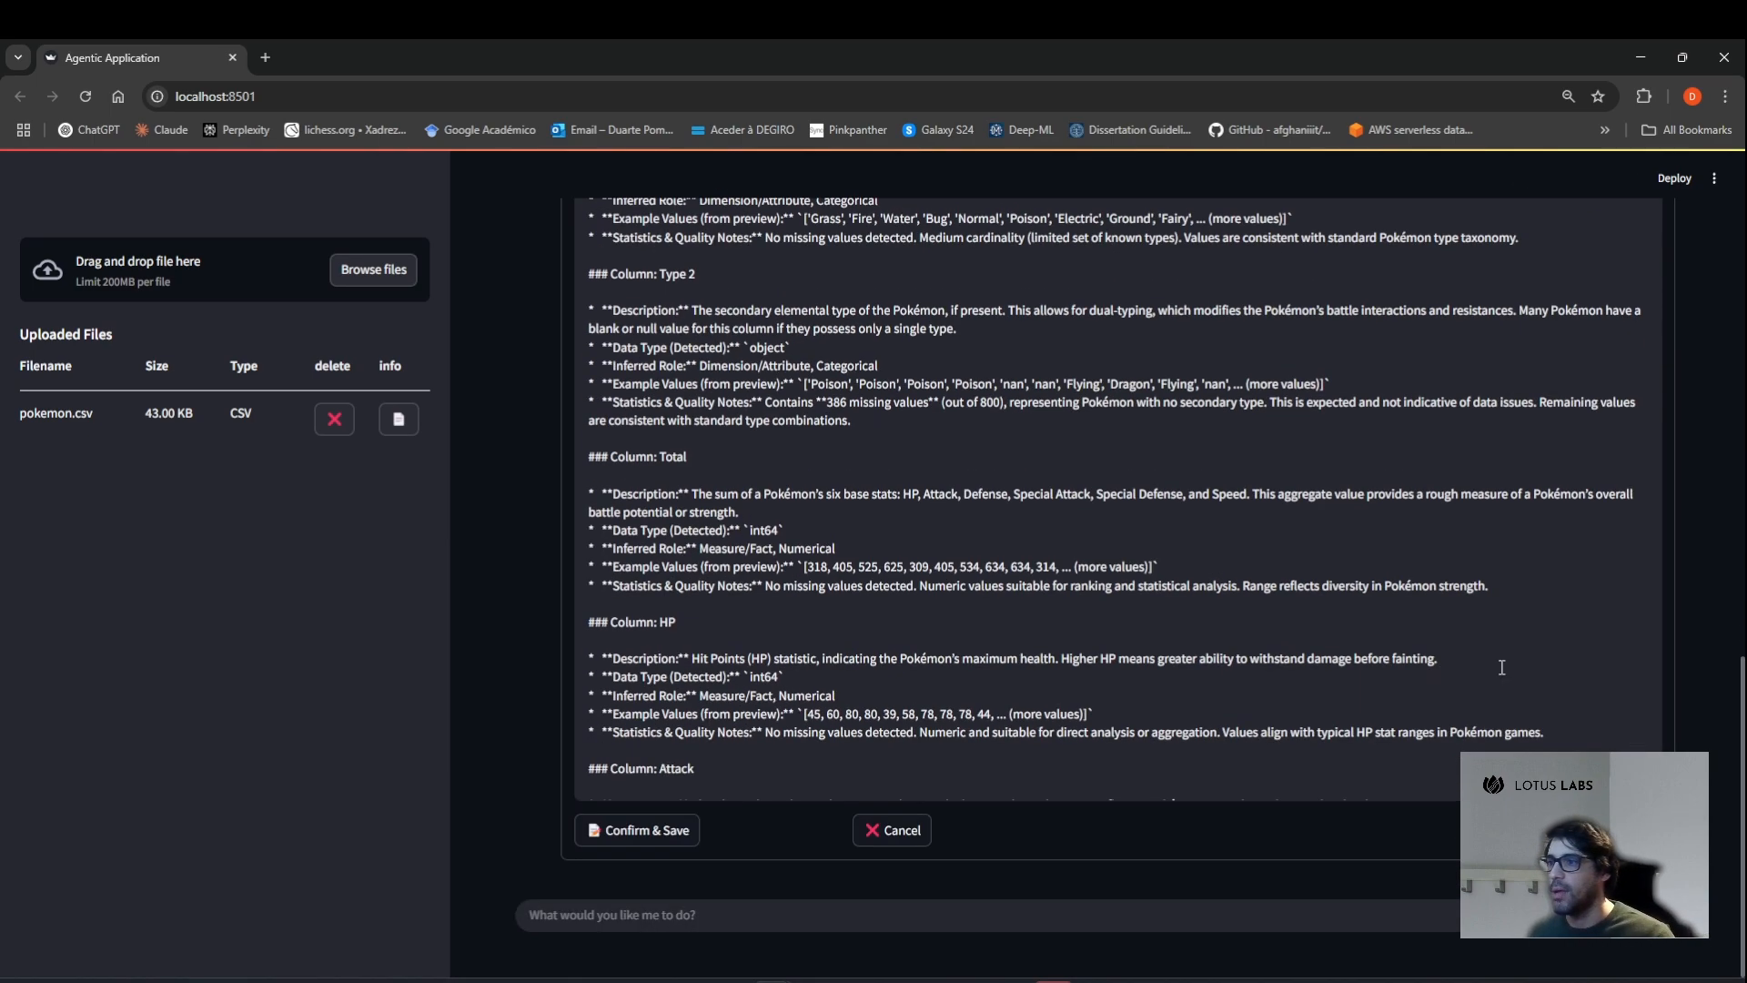
pyautogui.scroll(15, 1502, 667)
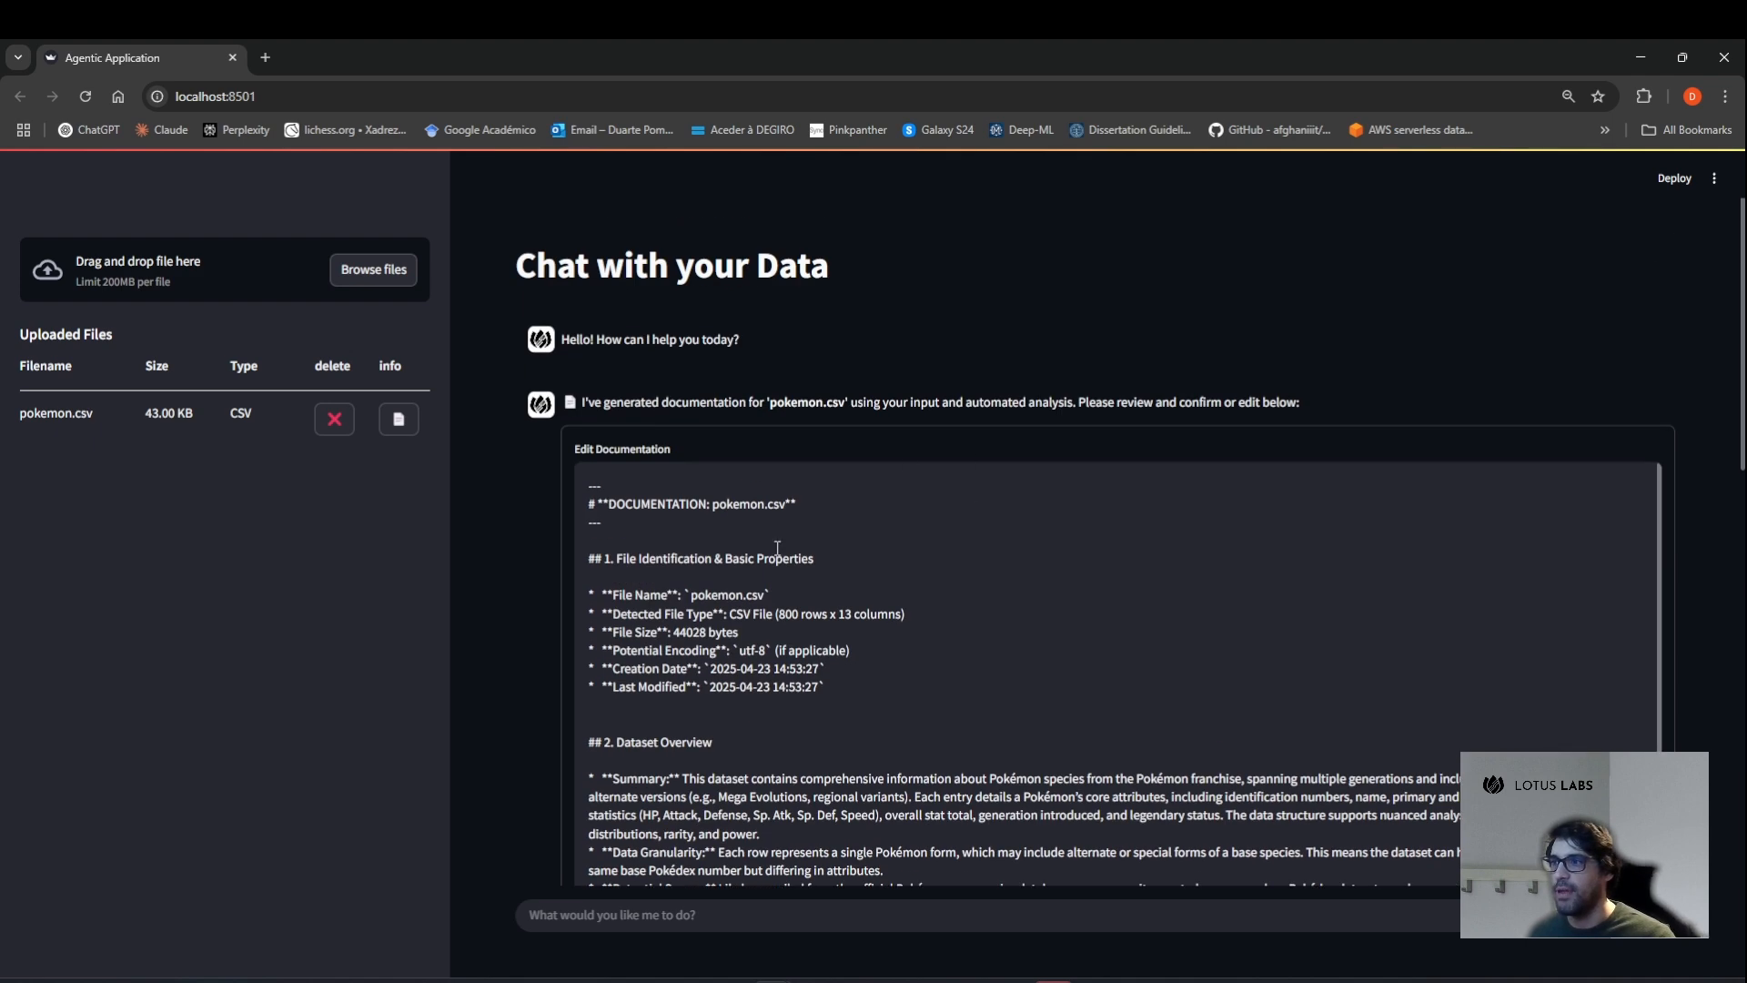
pyautogui.scroll(-2, 777, 547)
pyautogui.scroll(-10, 956, 611)
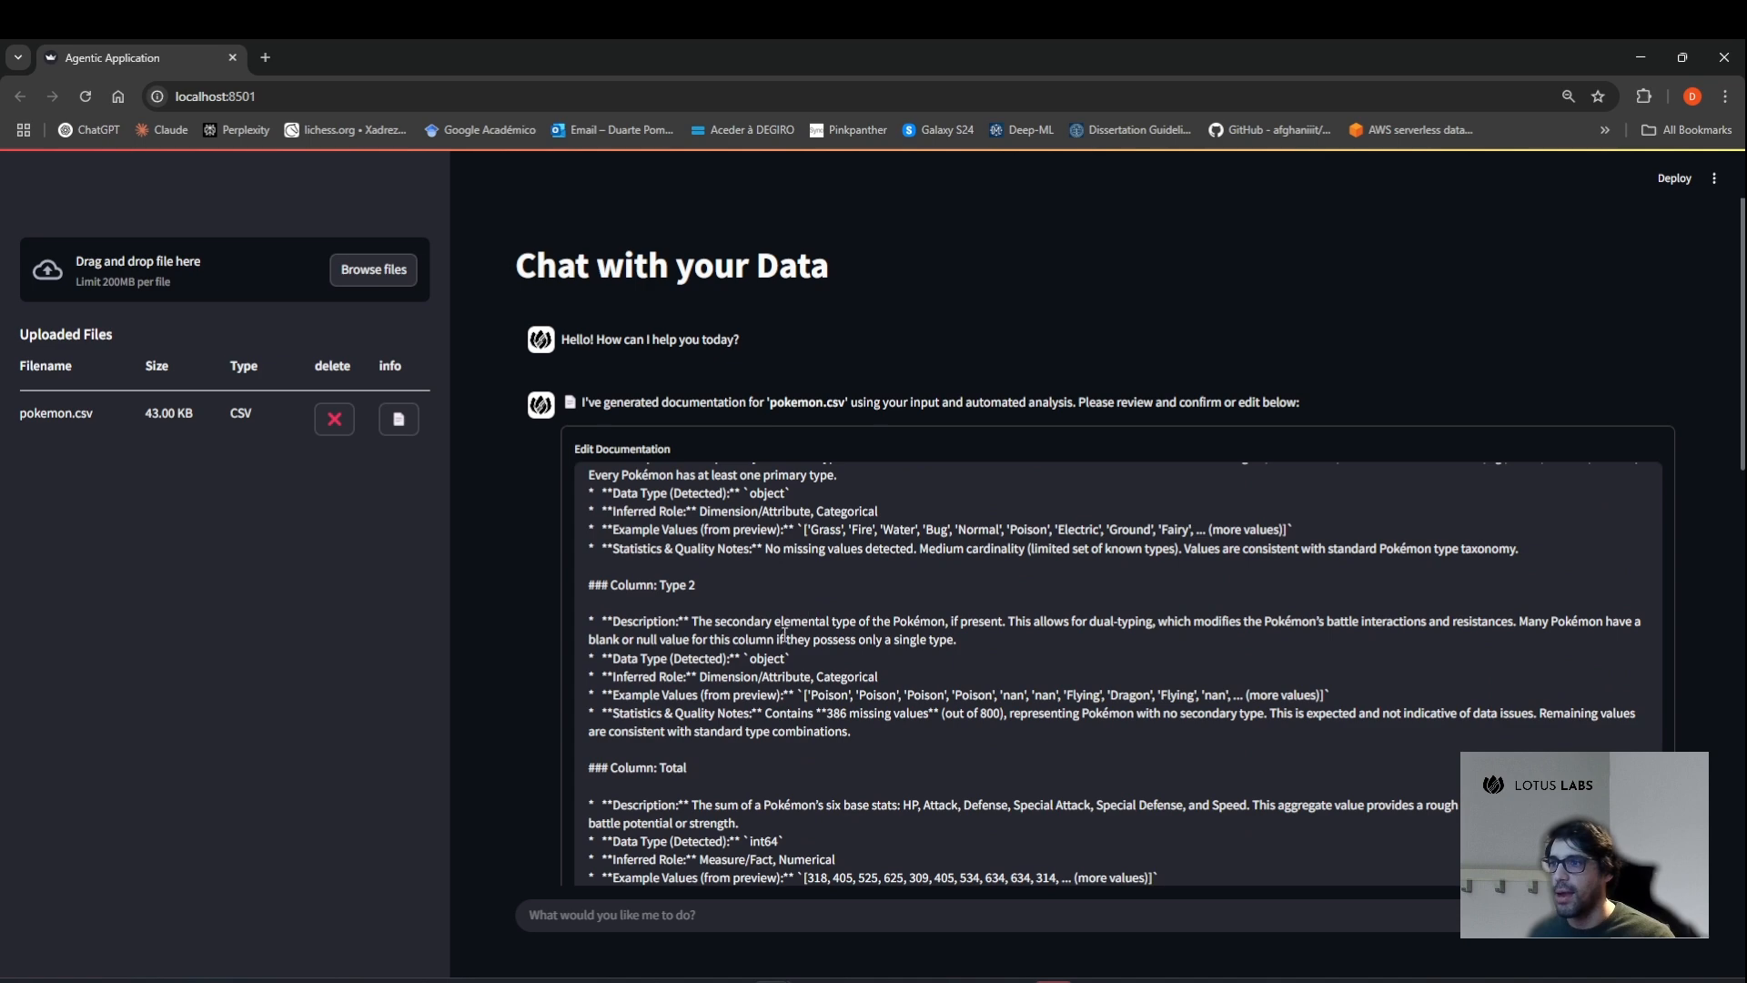
pyautogui.click(891, 666)
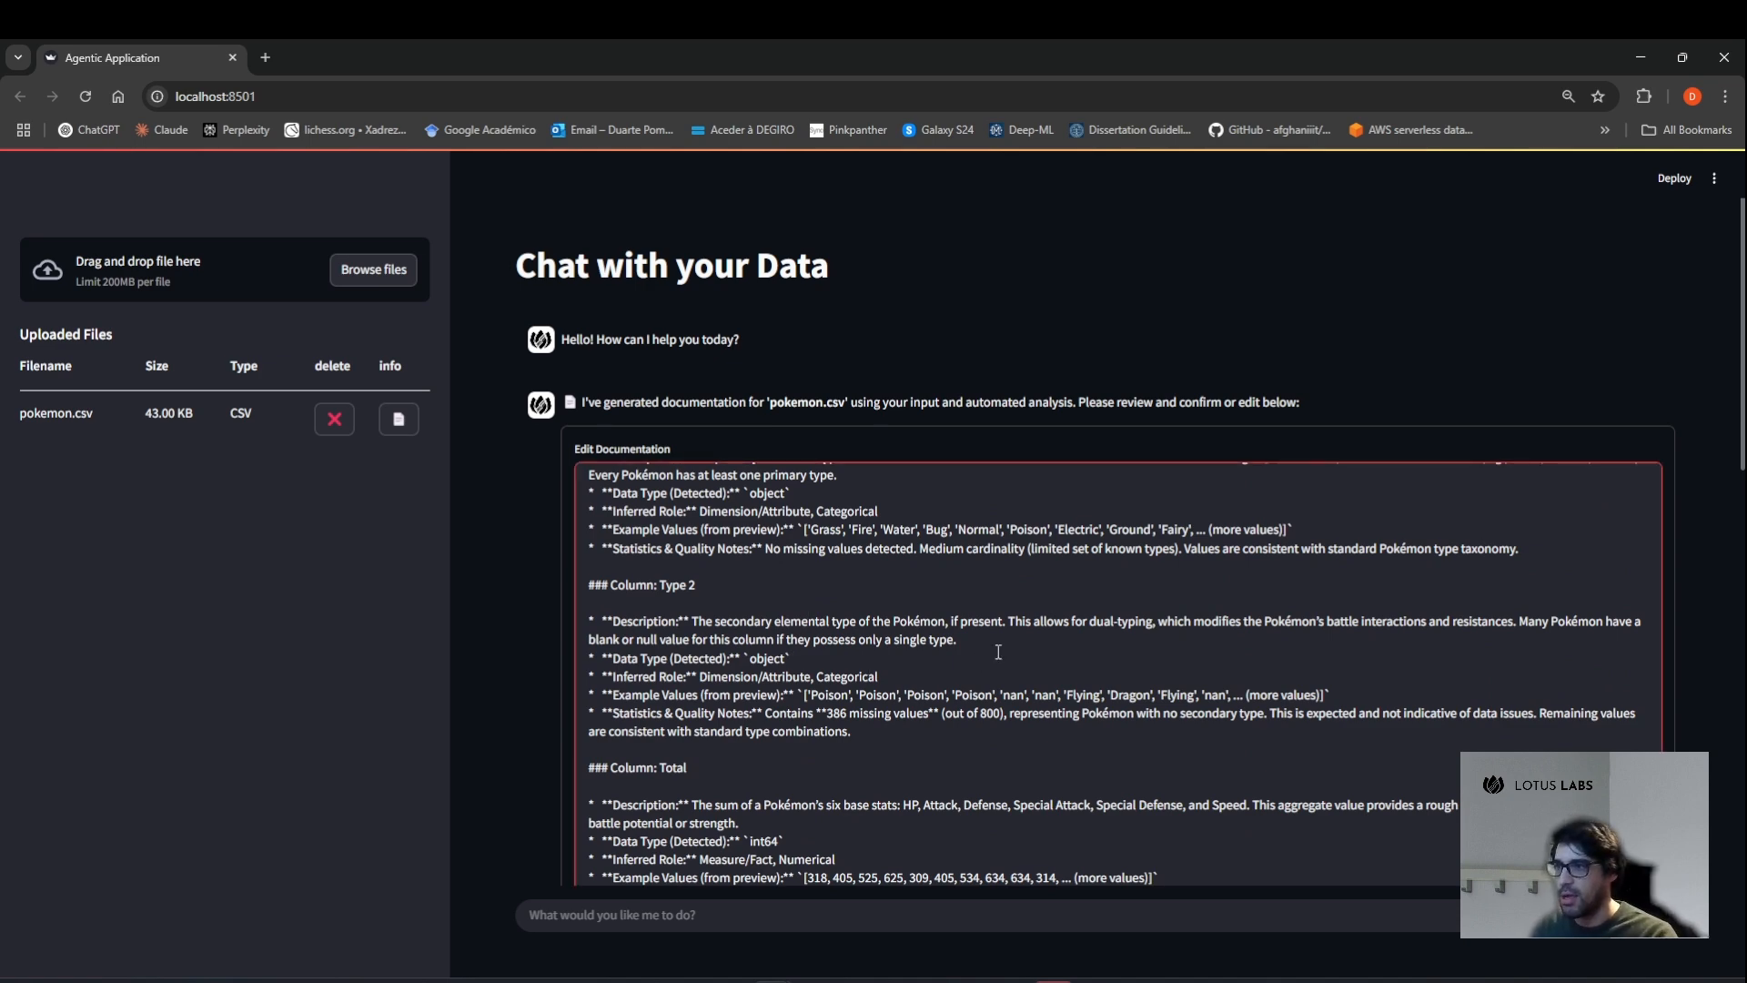
pyautogui.write(', s')
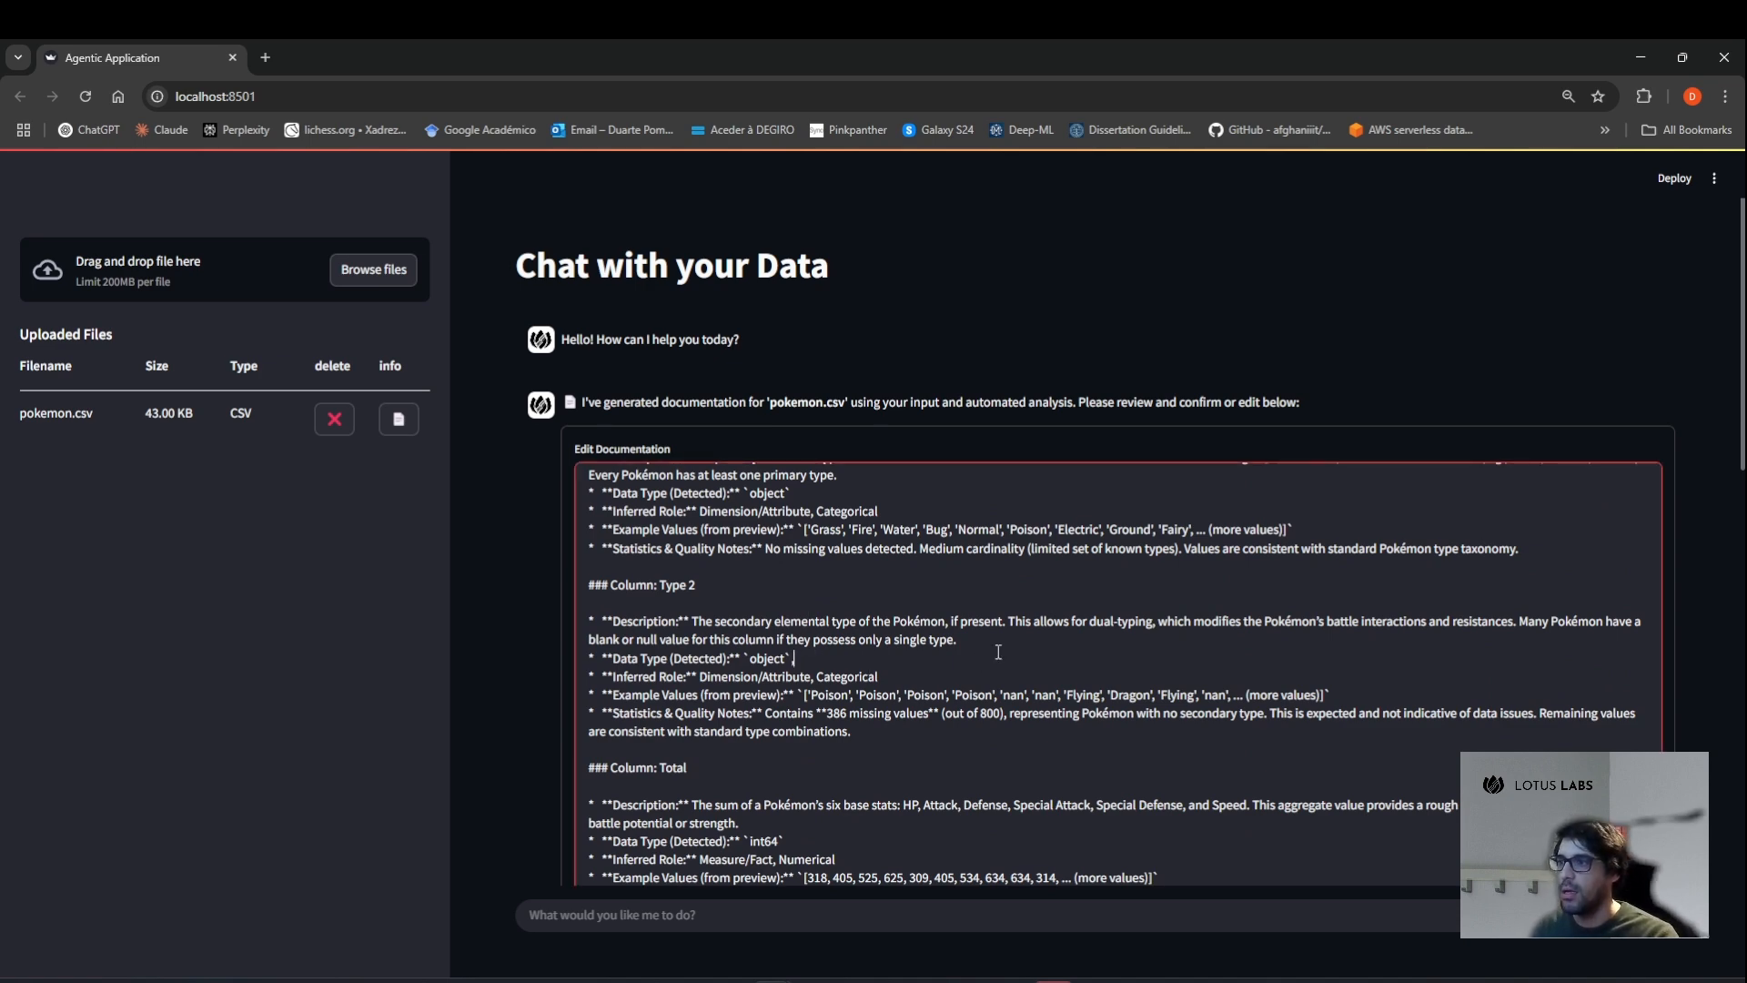
# Skim the generated documentation's quality assessment, use cases and preprocessing sections, and examine the file identification and basic properties.
pyautogui.scroll(-20, 998, 651)
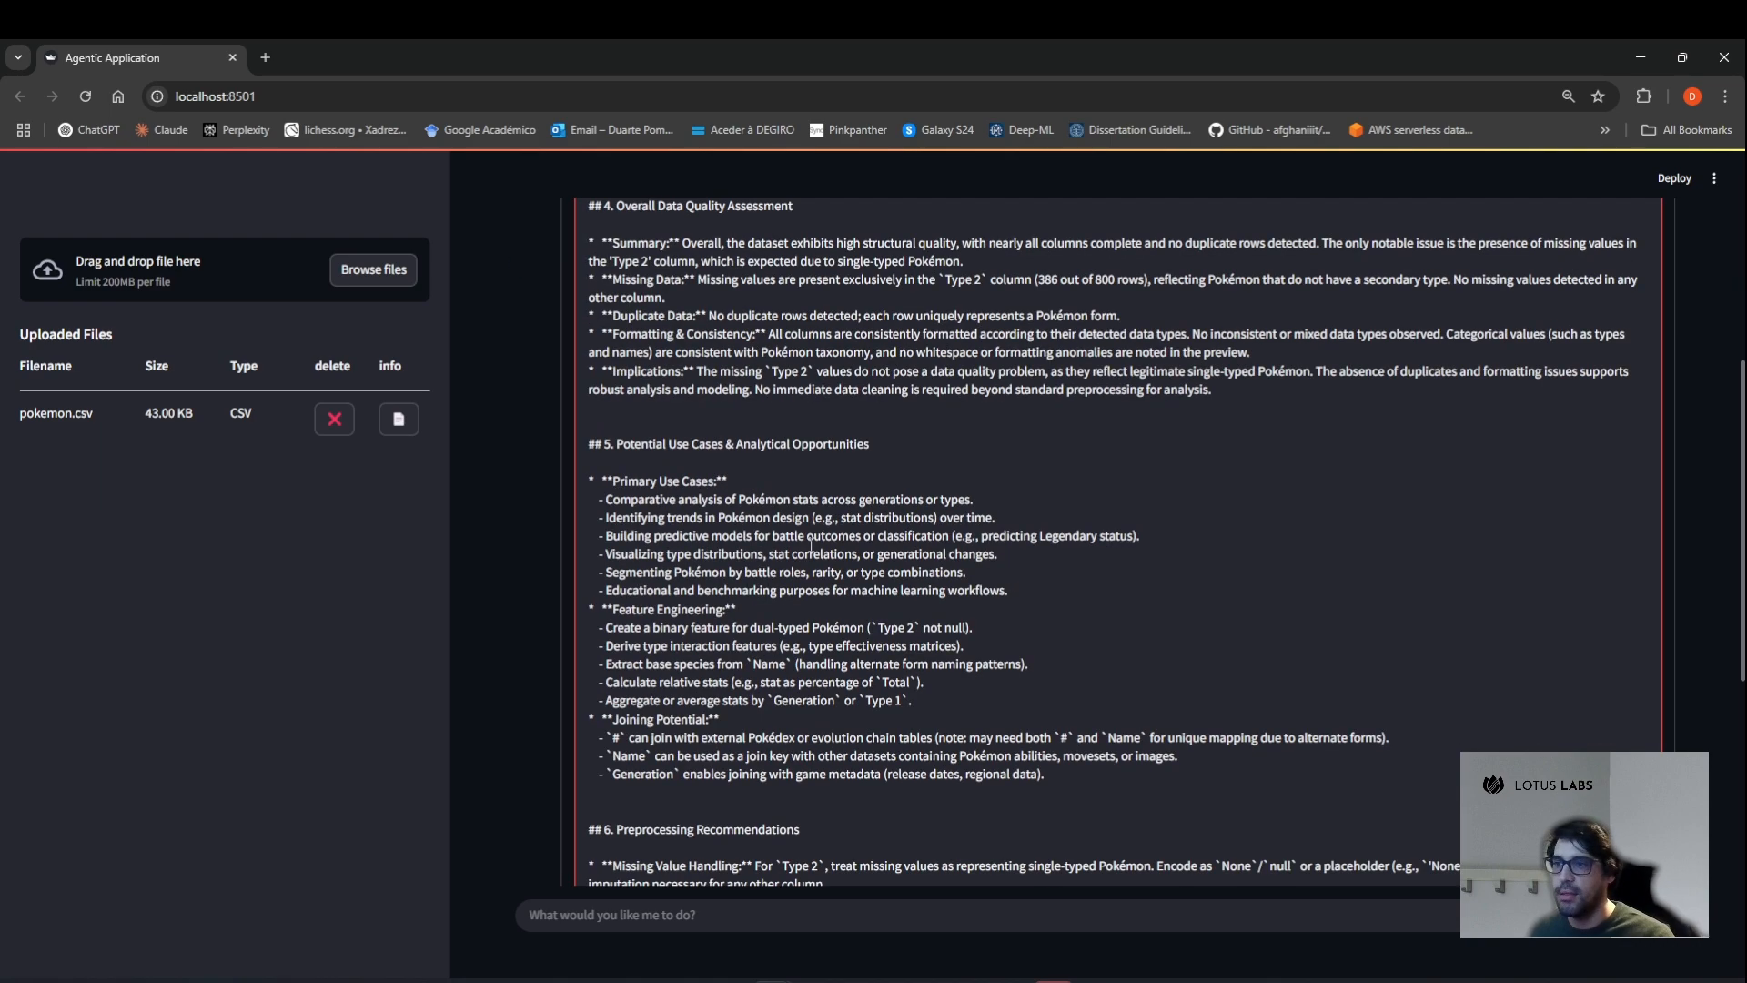
pyautogui.scroll(-10, 811, 544)
pyautogui.scroll(15, 1168, 625)
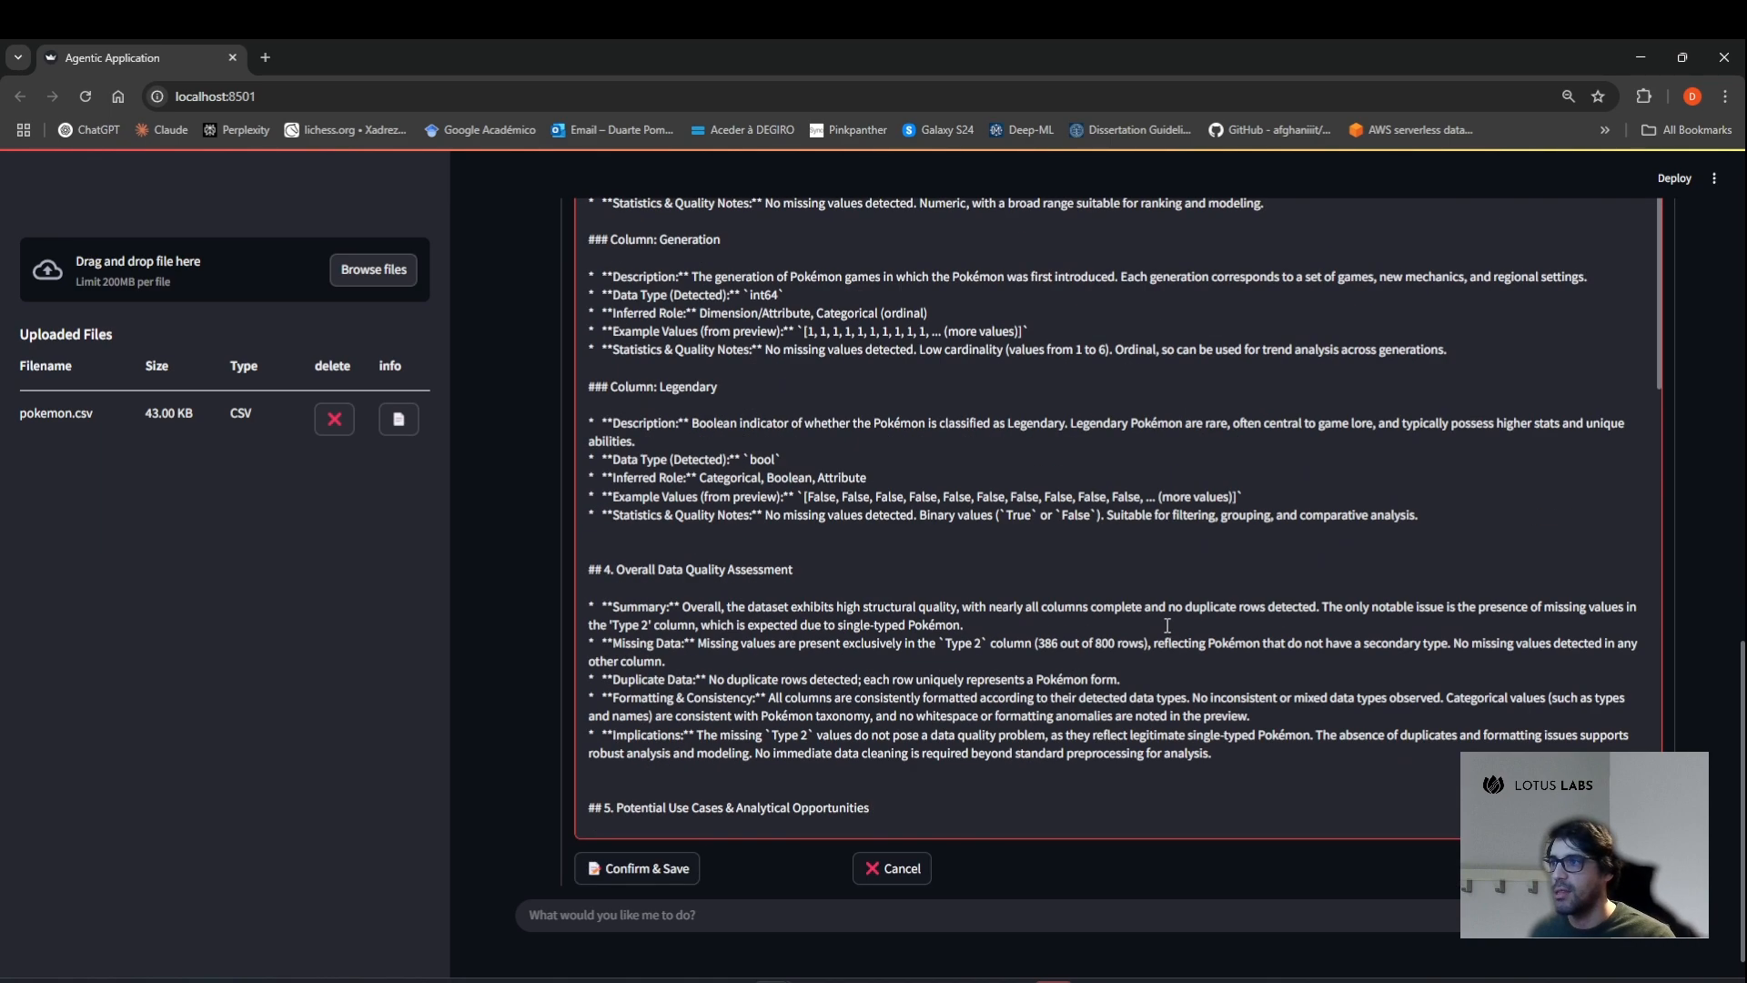
pyautogui.scroll(20, 1167, 625)
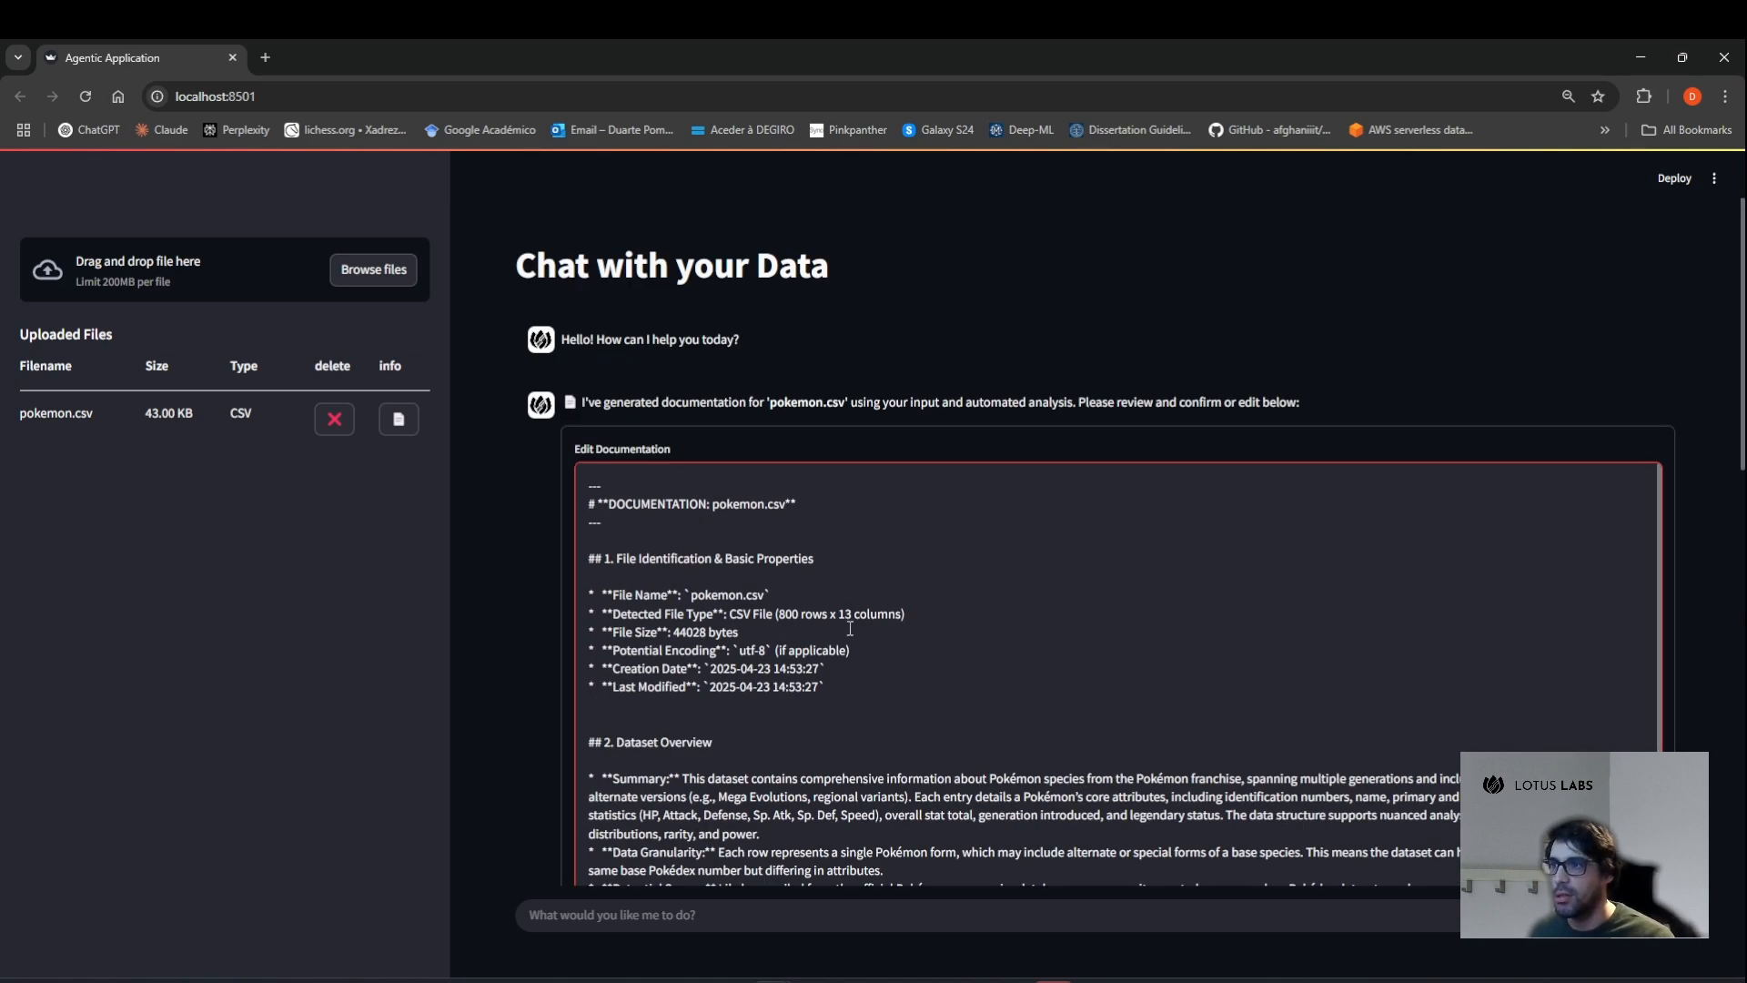
pyautogui.scroll(-1, 848, 624)
pyautogui.scroll(2, 783, 614)
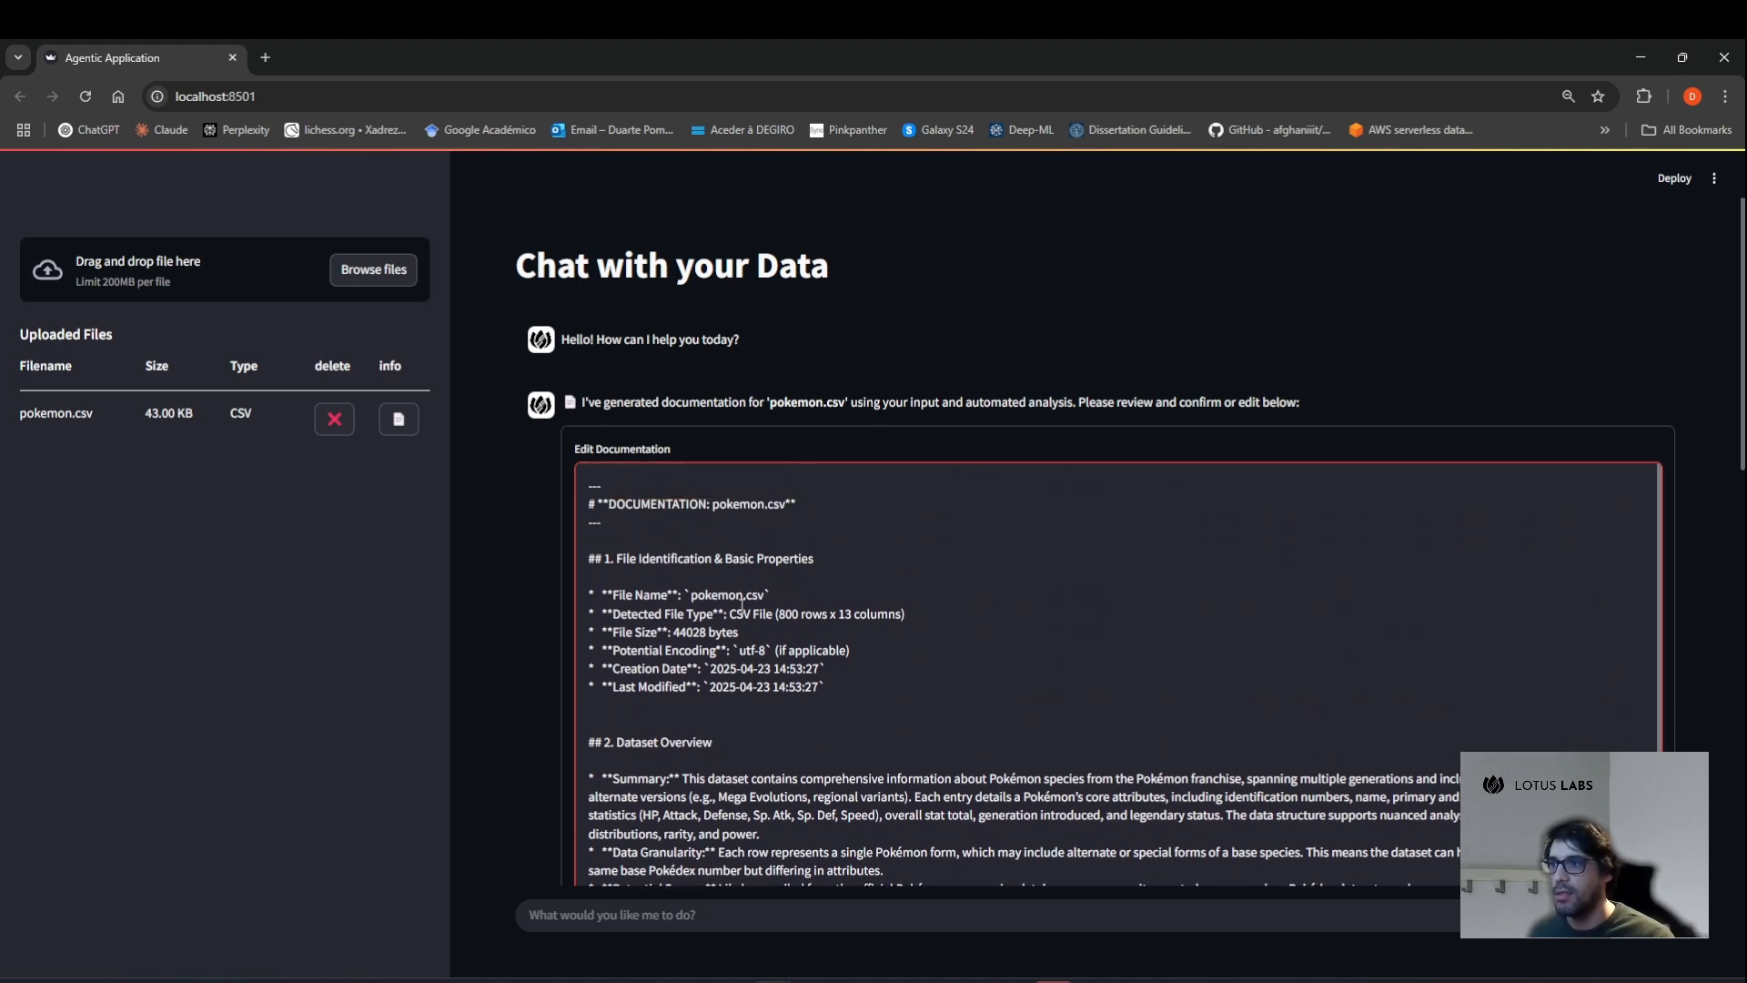
pyautogui.moveTo(790, 608); pyautogui.dragTo(960, 615)
pyautogui.click(956, 636)
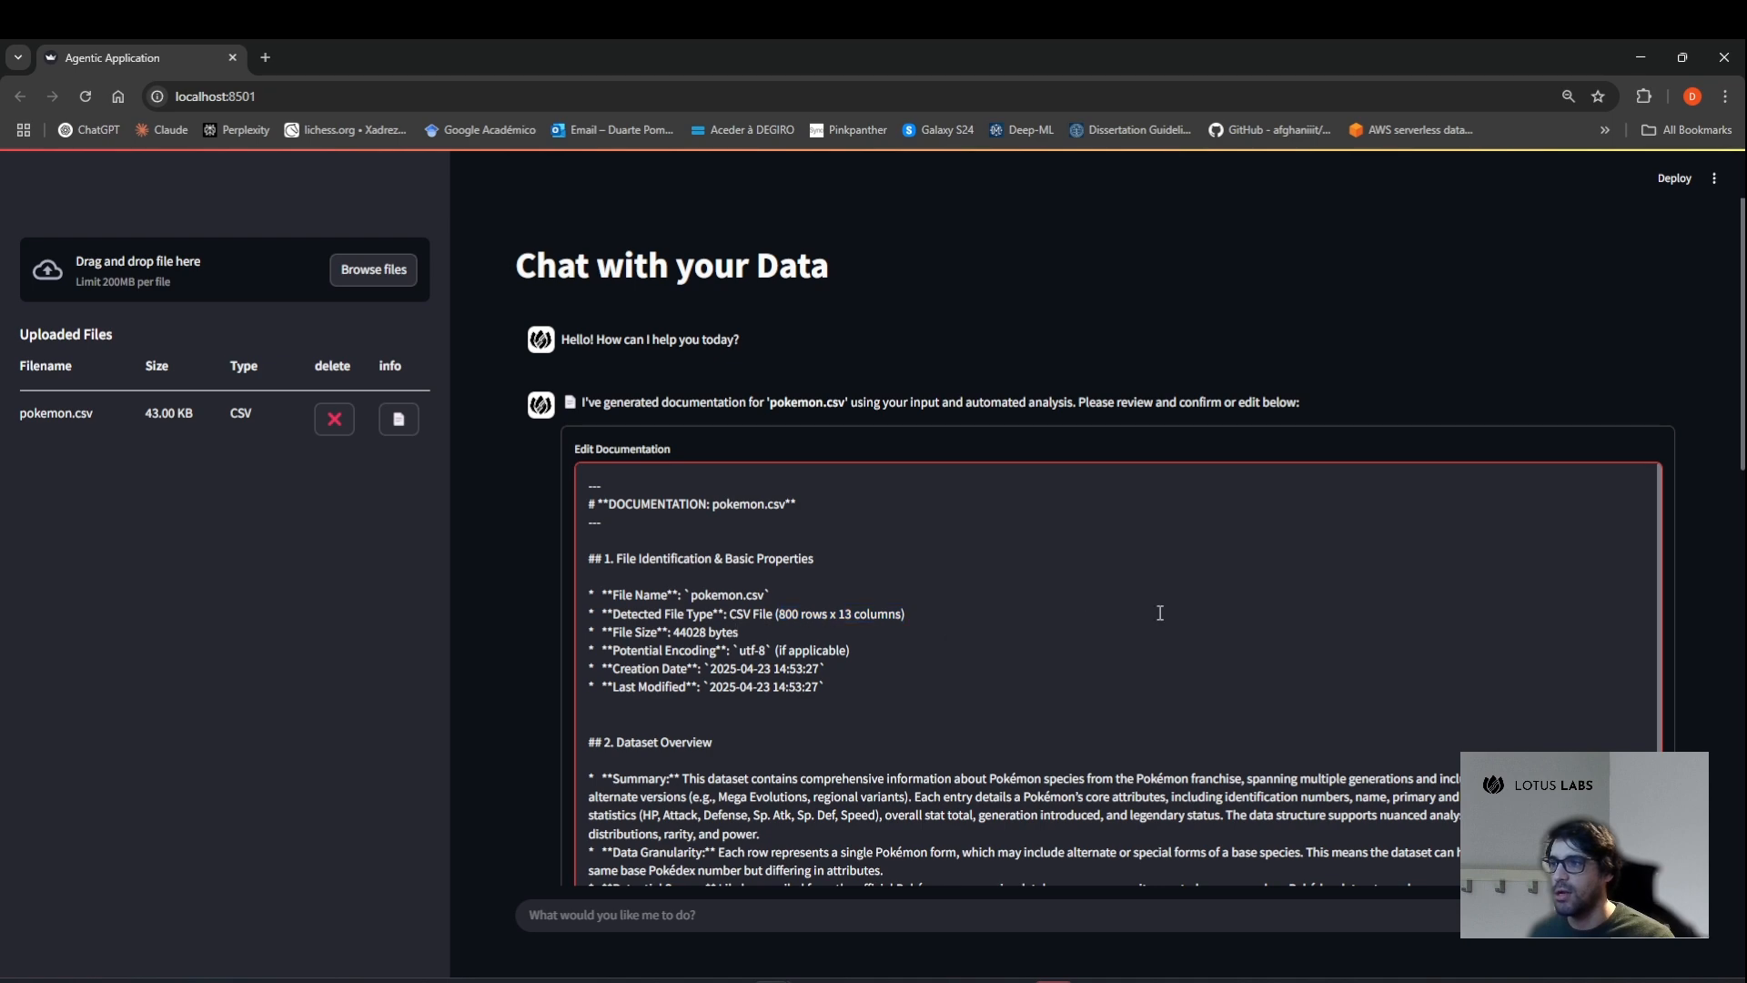
# Review the basic file properties and read the Summary entry in the Dataset Overview section of the documentation.
pyautogui.scroll(-2, 974, 602)
pyautogui.scroll(1, 969, 605)
pyautogui.scroll(-2, 926, 596)
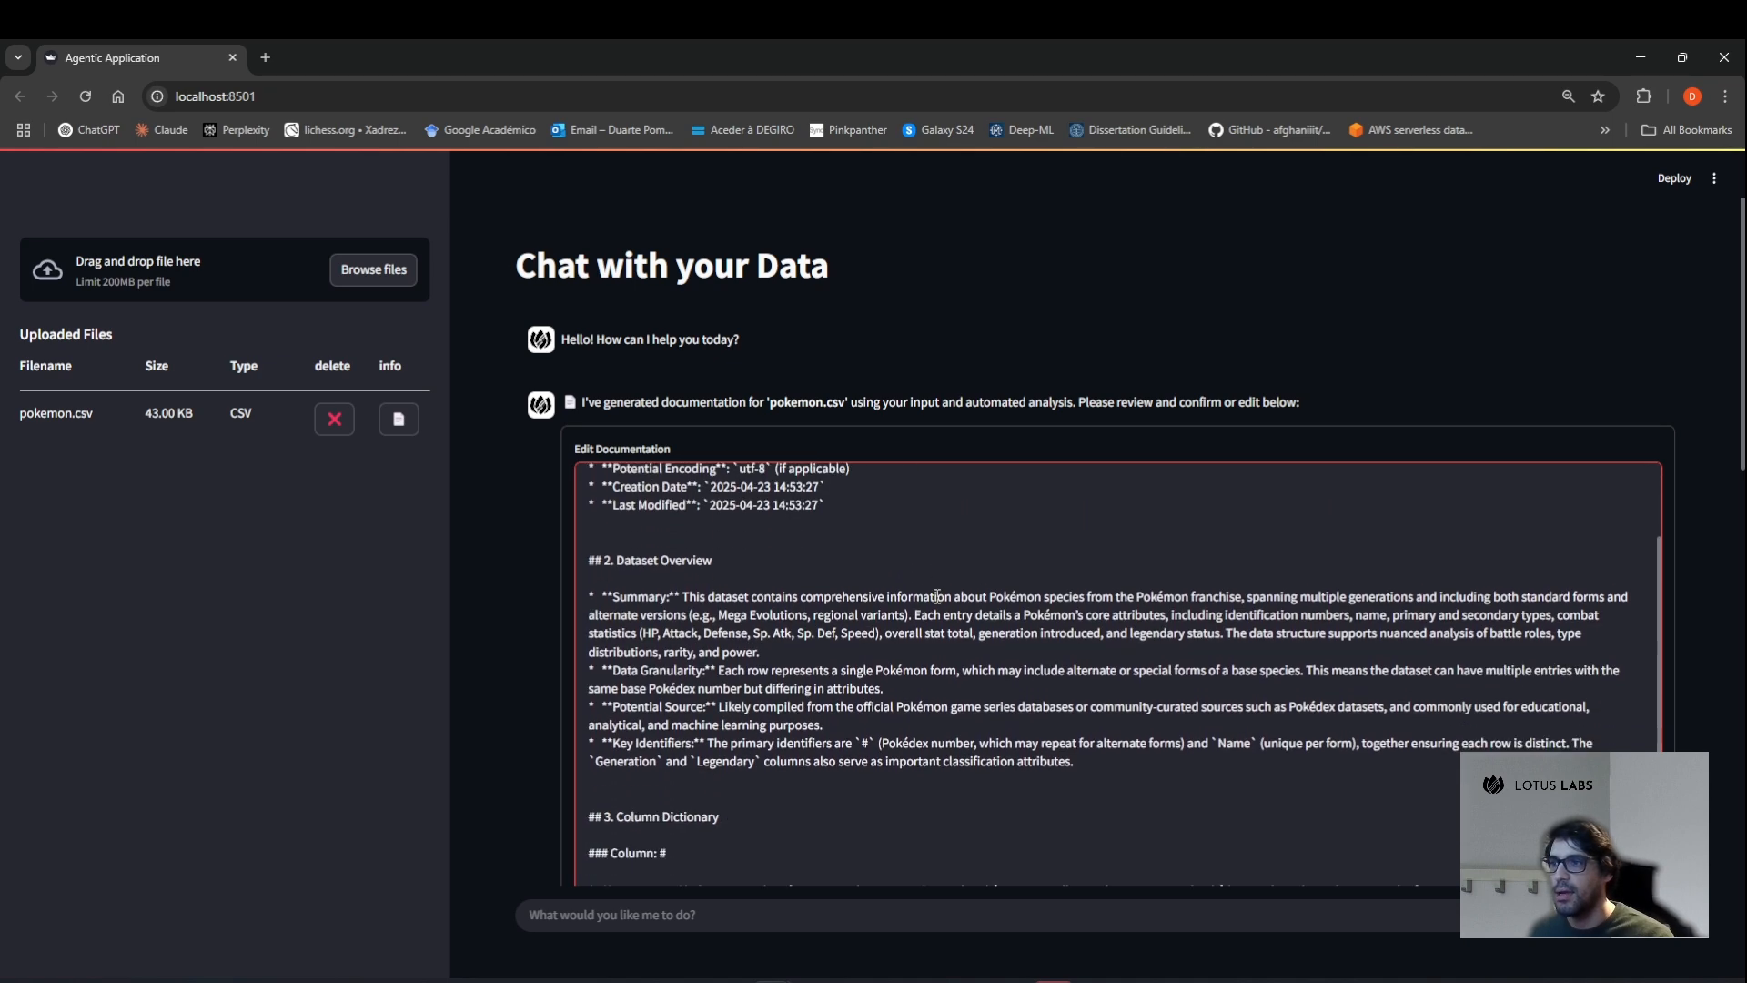
pyautogui.scroll(1, 926, 520)
pyautogui.moveTo(732, 563); pyautogui.dragTo(684, 535)
pyautogui.click(1072, 596)
pyautogui.scroll(-4, 1072, 596)
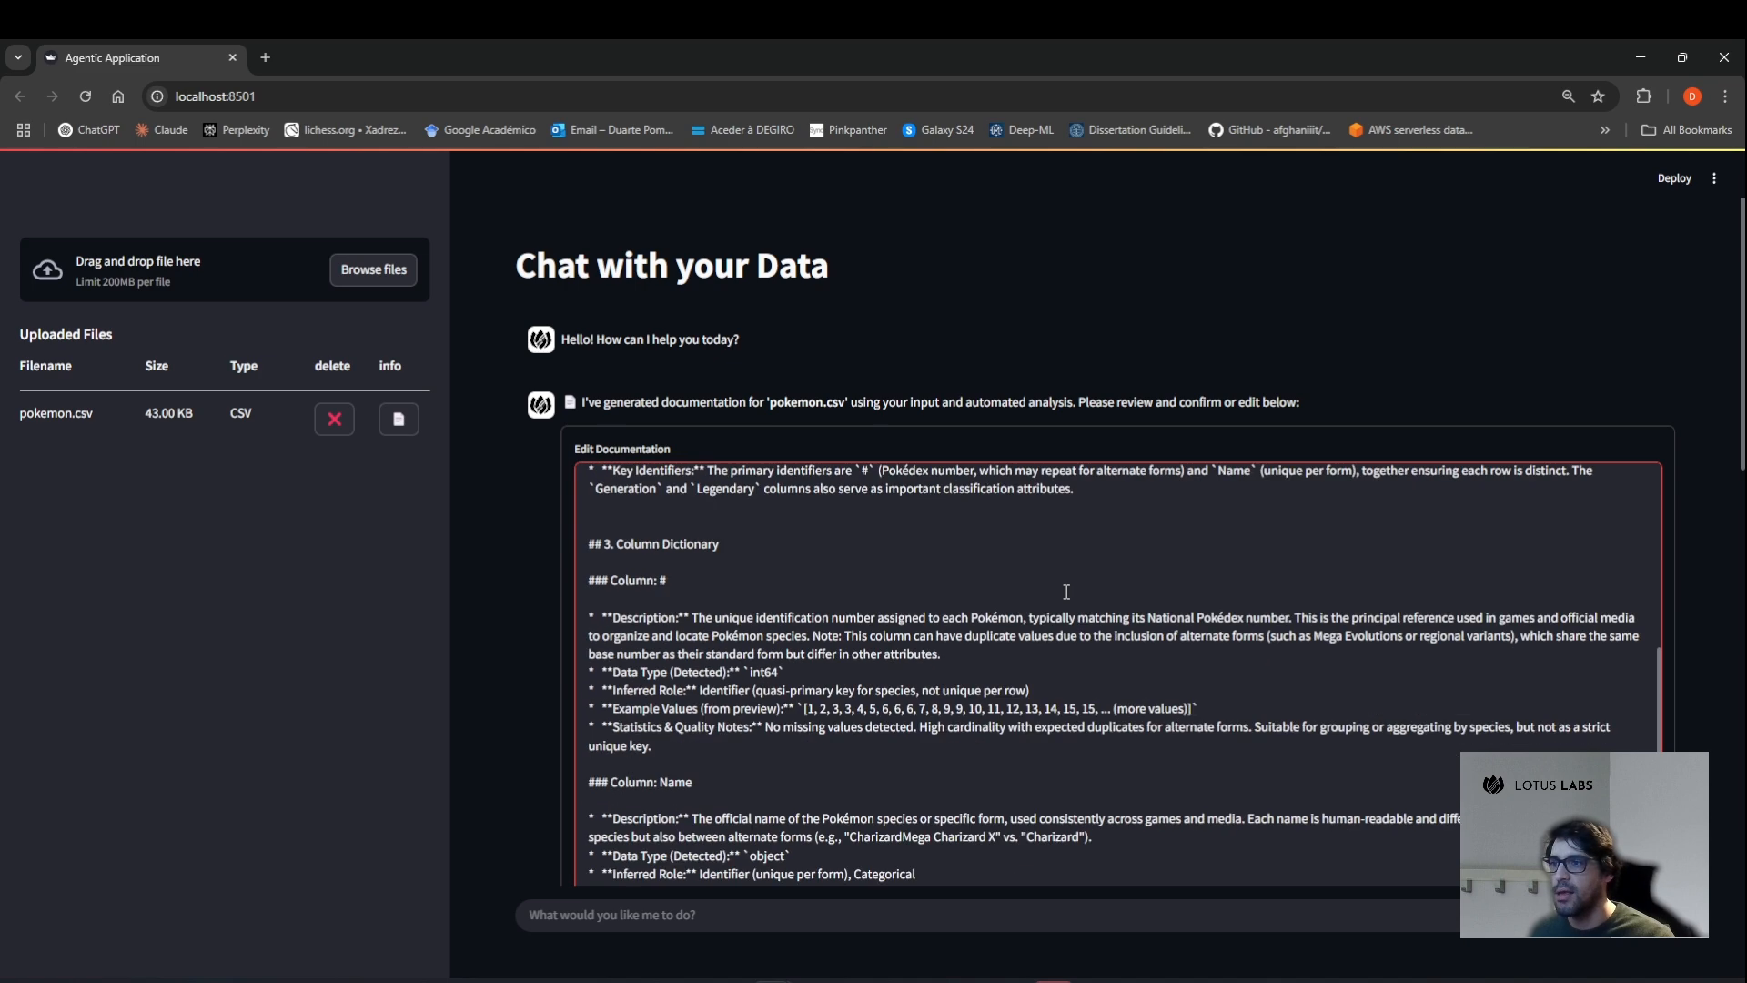
pyautogui.scroll(3, 686, 600)
pyautogui.moveTo(942, 612); pyautogui.dragTo(1283, 617)
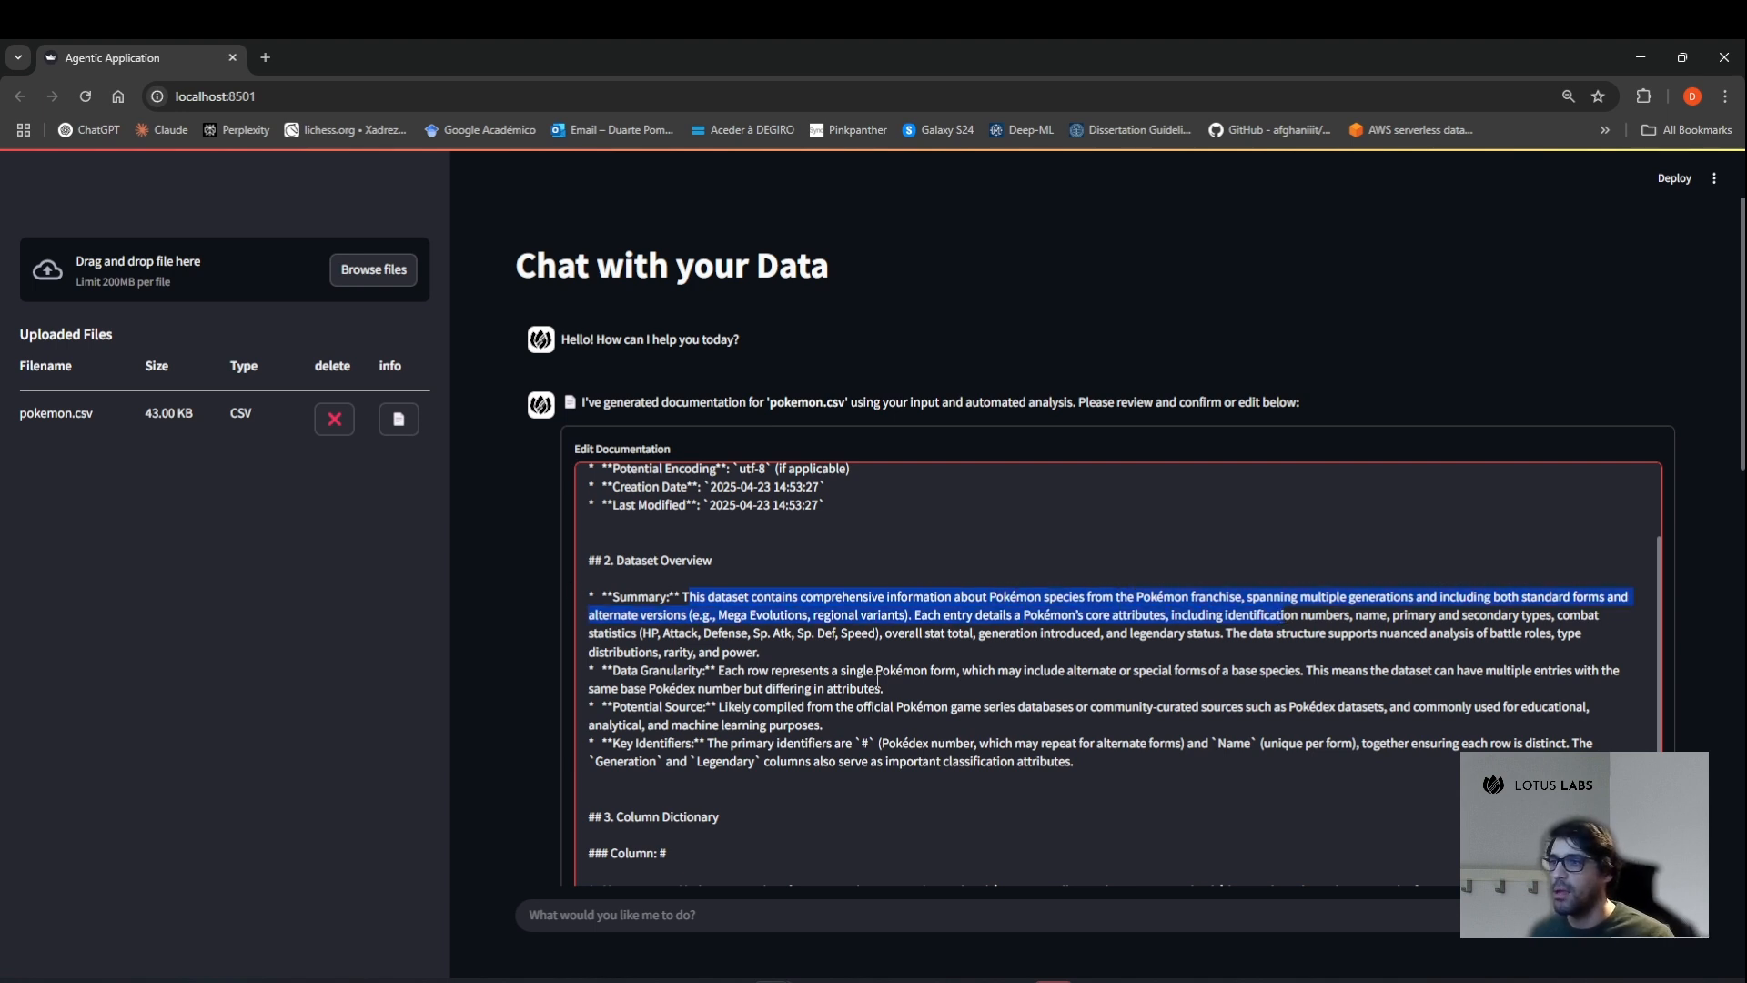
pyautogui.tripleClick(849, 655)
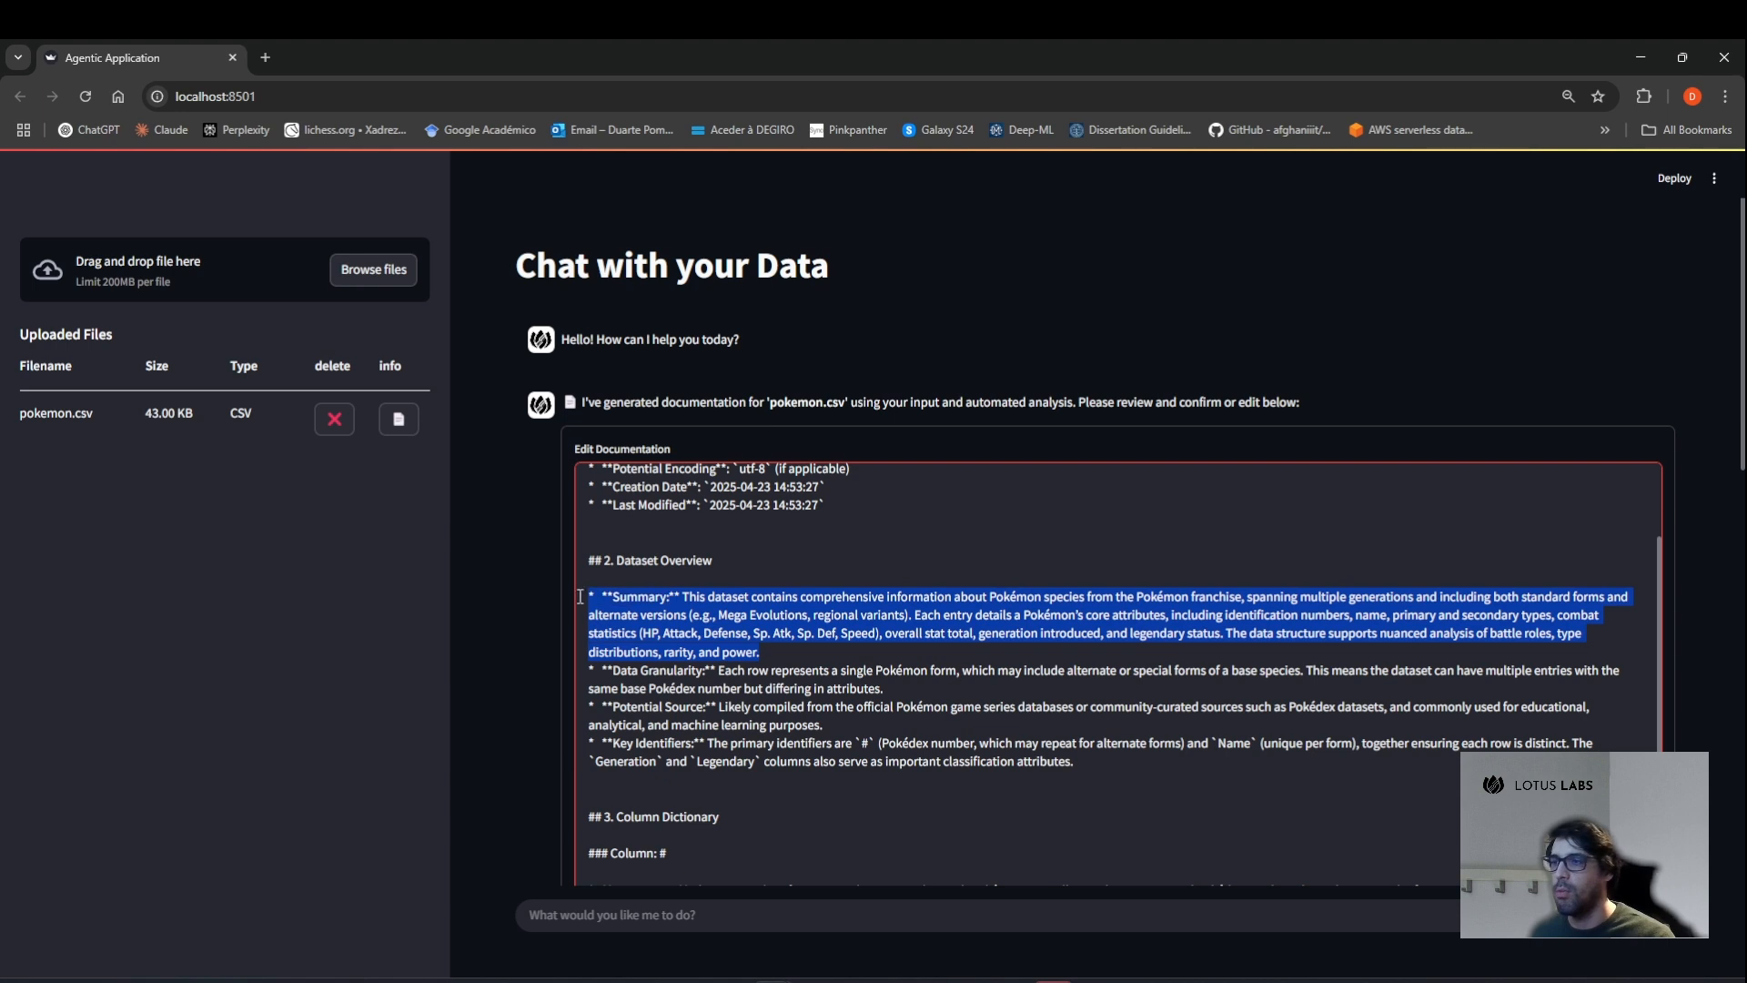
pyautogui.tripleClick(743, 566)
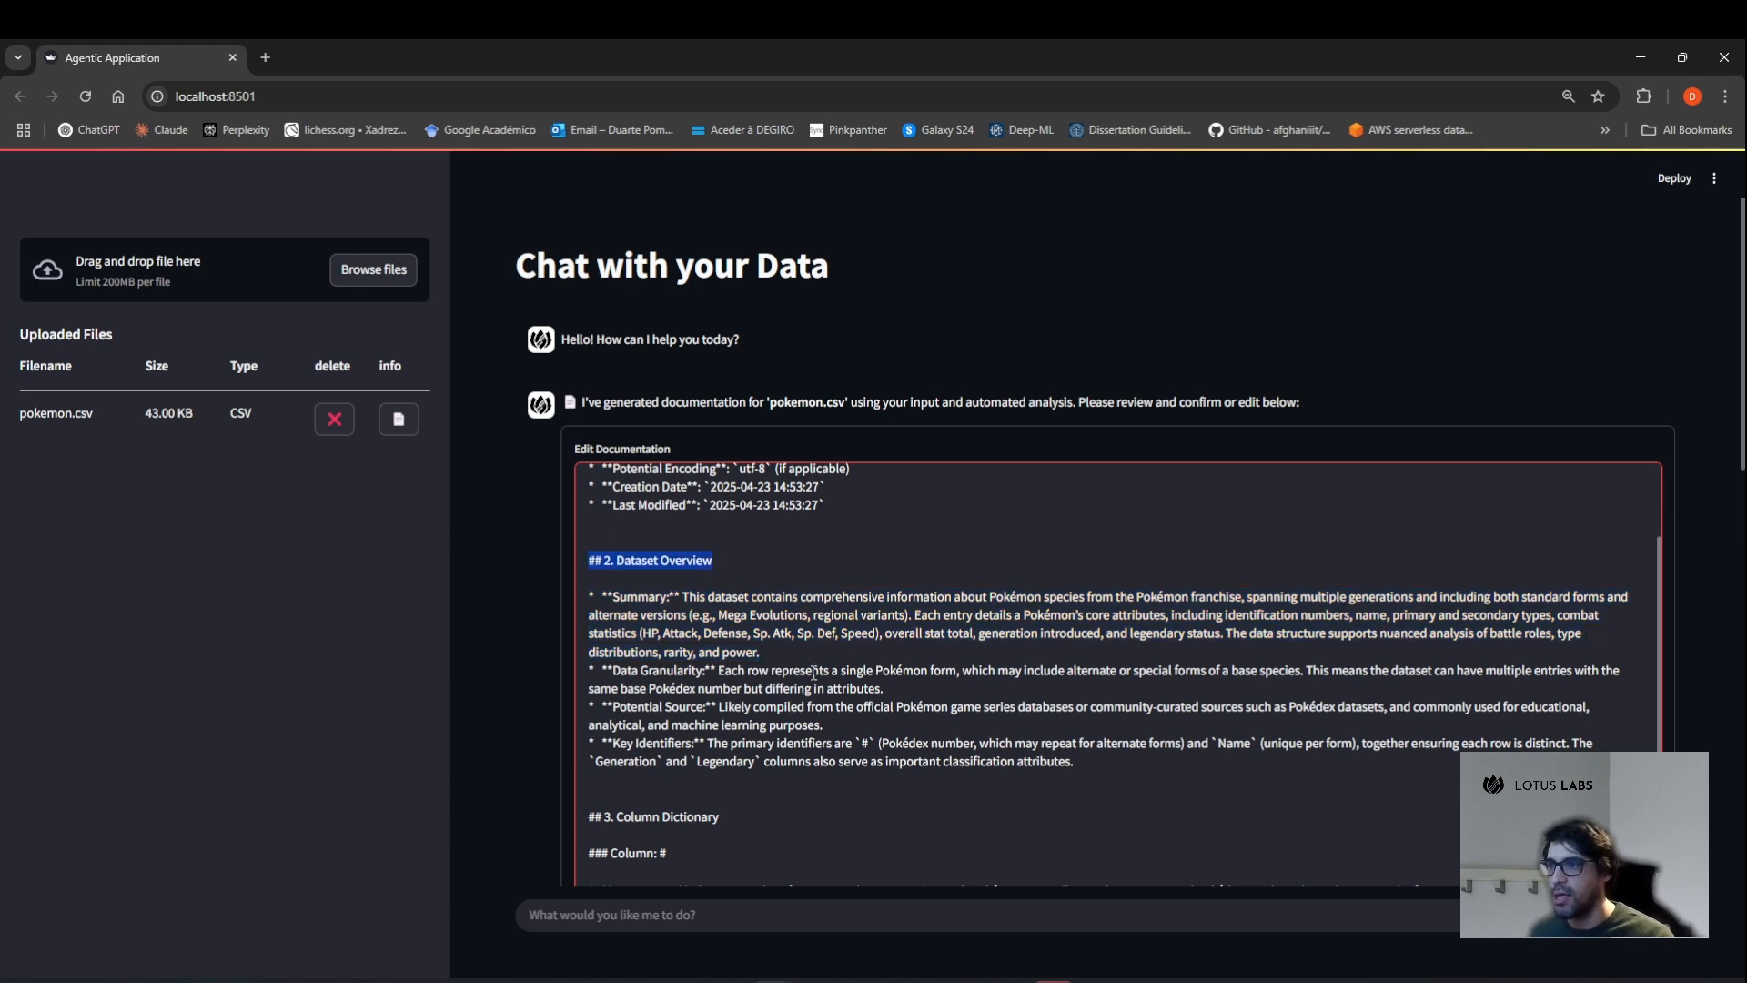
# Read the Data Granularity entry in the Dataset Overview section, including its note on multiple entries per Pokédex number.
pyautogui.scroll(-1, 814, 673)
pyautogui.click(787, 634)
pyautogui.moveTo(715, 579); pyautogui.dragTo(1606, 586)
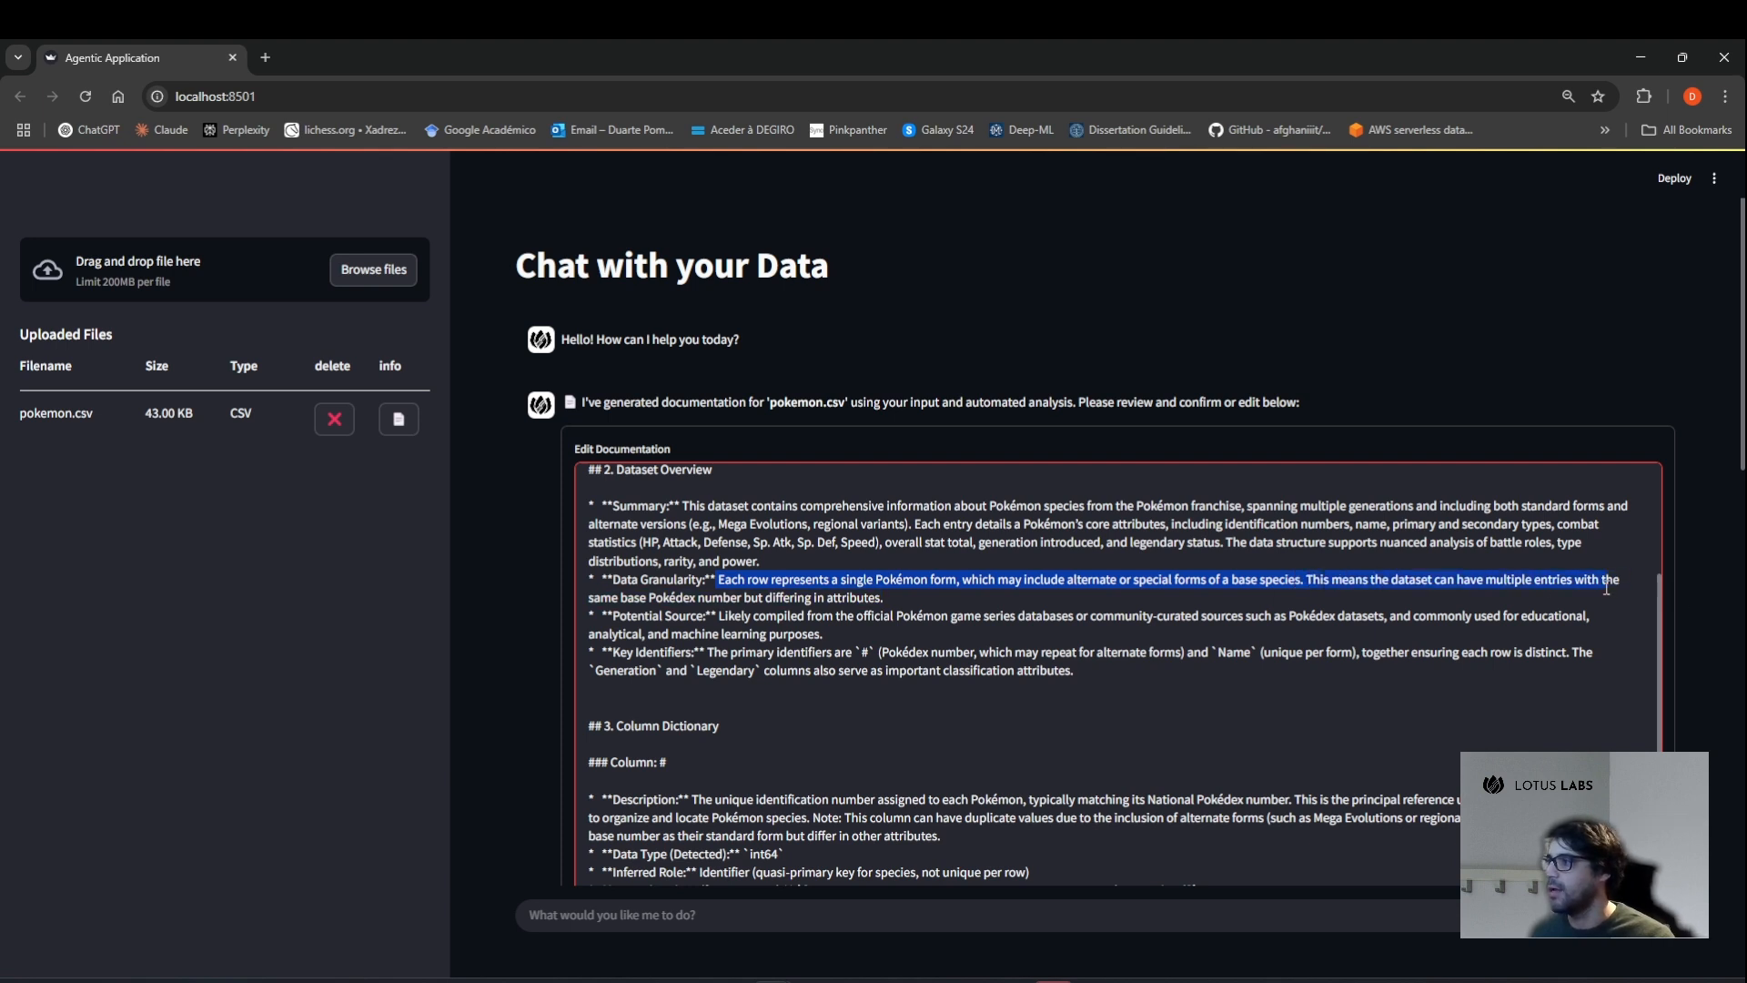
pyautogui.moveTo(1342, 580); pyautogui.dragTo(582, 600)
pyautogui.click(898, 615)
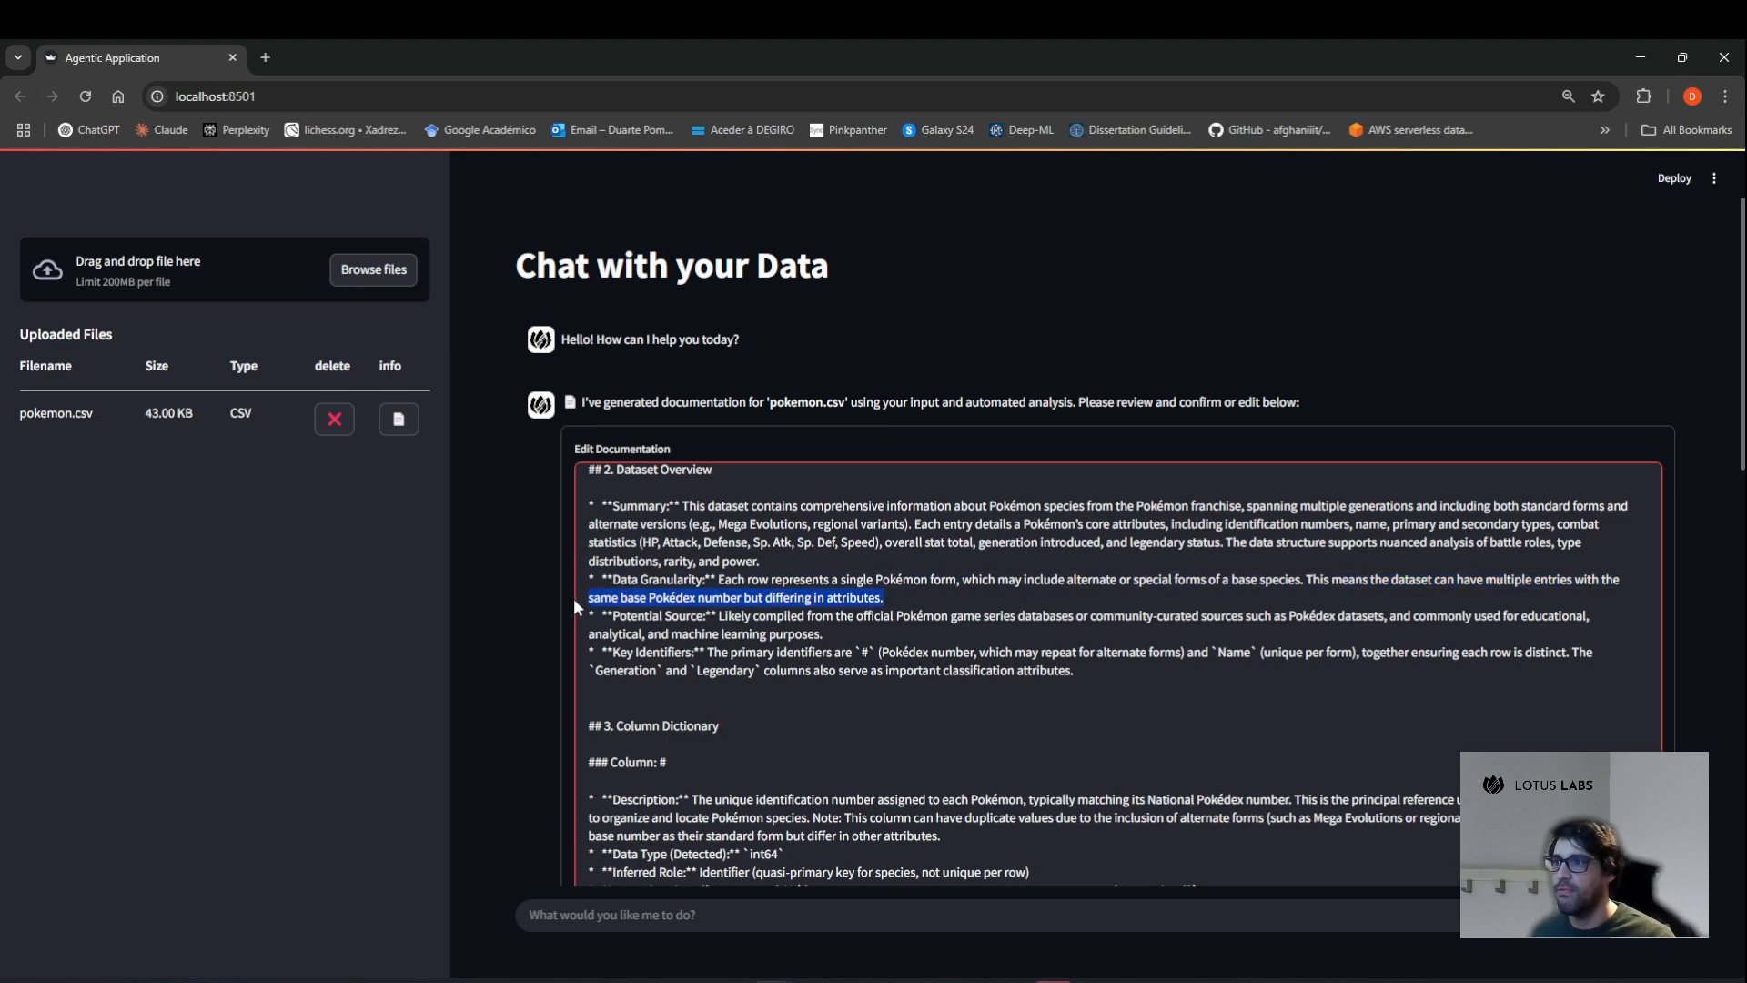
pyautogui.click(923, 652)
# Examine the Column Dictionary section, reading the # column's description, data type, role, example values and quality notes, up to the Name column.
pyautogui.scroll(-1, 894, 624)
pyautogui.scroll(-3, 893, 624)
pyautogui.scroll(1, 593, 588)
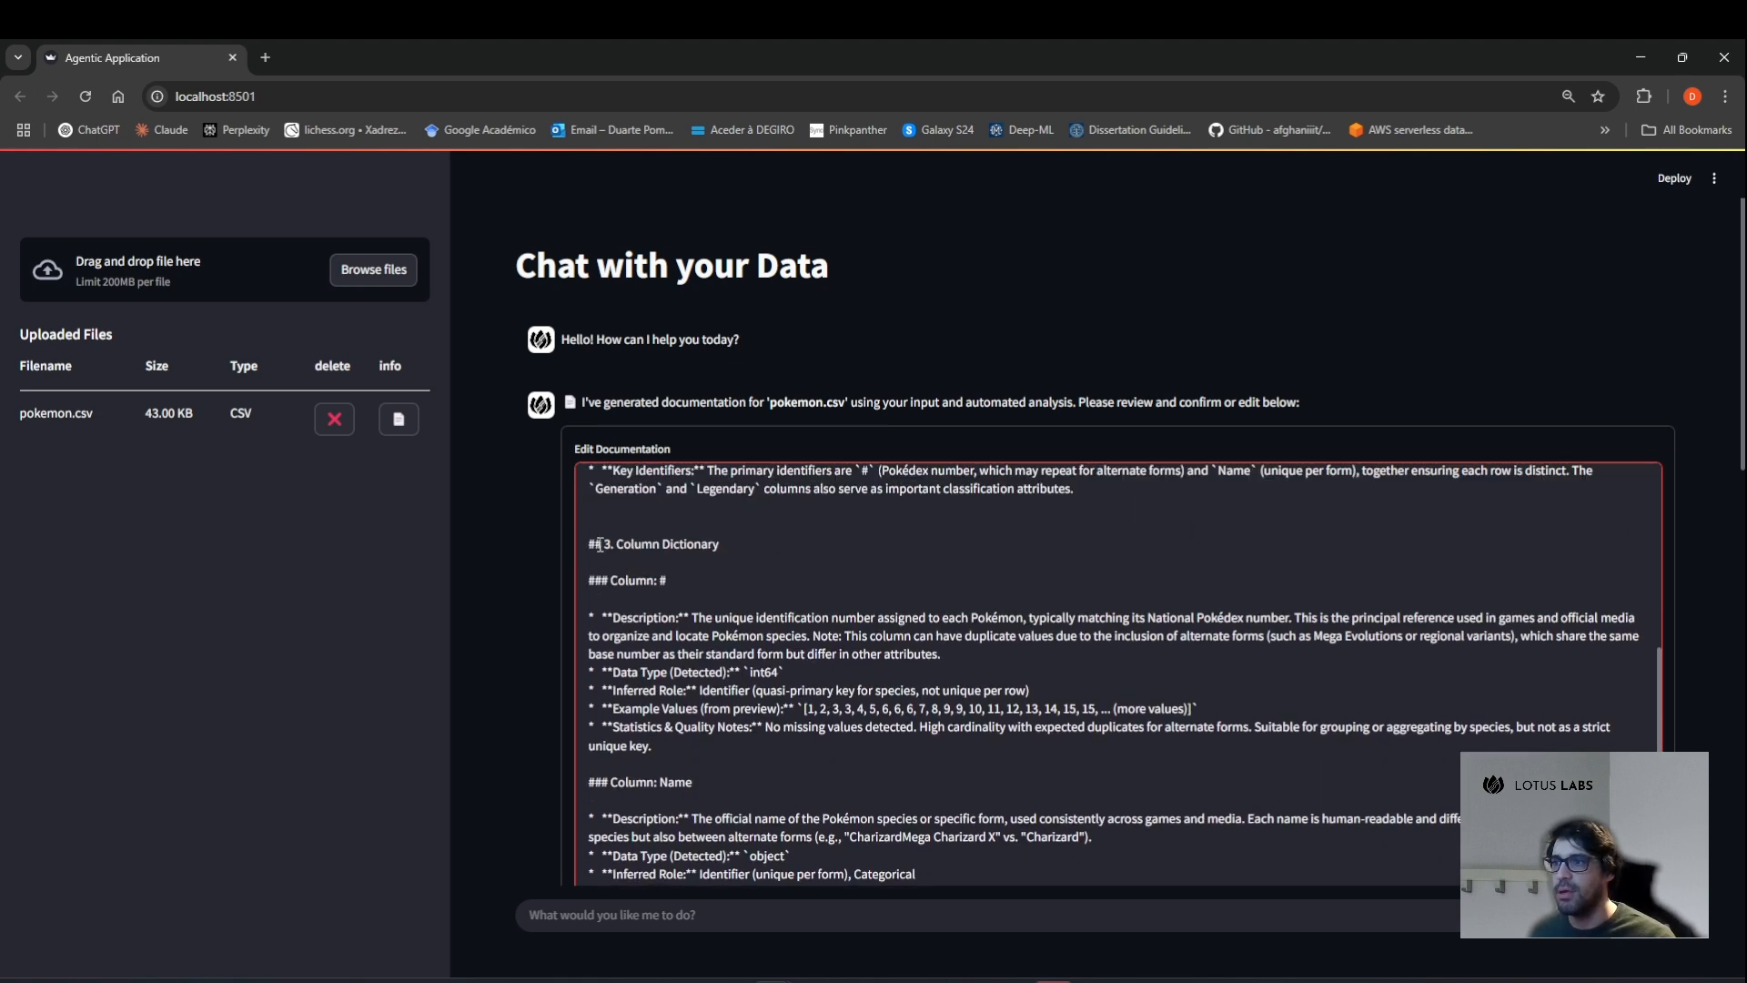
pyautogui.moveTo(598, 543); pyautogui.dragTo(720, 543)
pyautogui.click(650, 593)
pyautogui.moveTo(601, 576); pyautogui.dragTo(1225, 746)
pyautogui.moveTo(796, 709); pyautogui.dragTo(1115, 708)
pyautogui.scroll(-2, 982, 700)
pyautogui.click(905, 611)
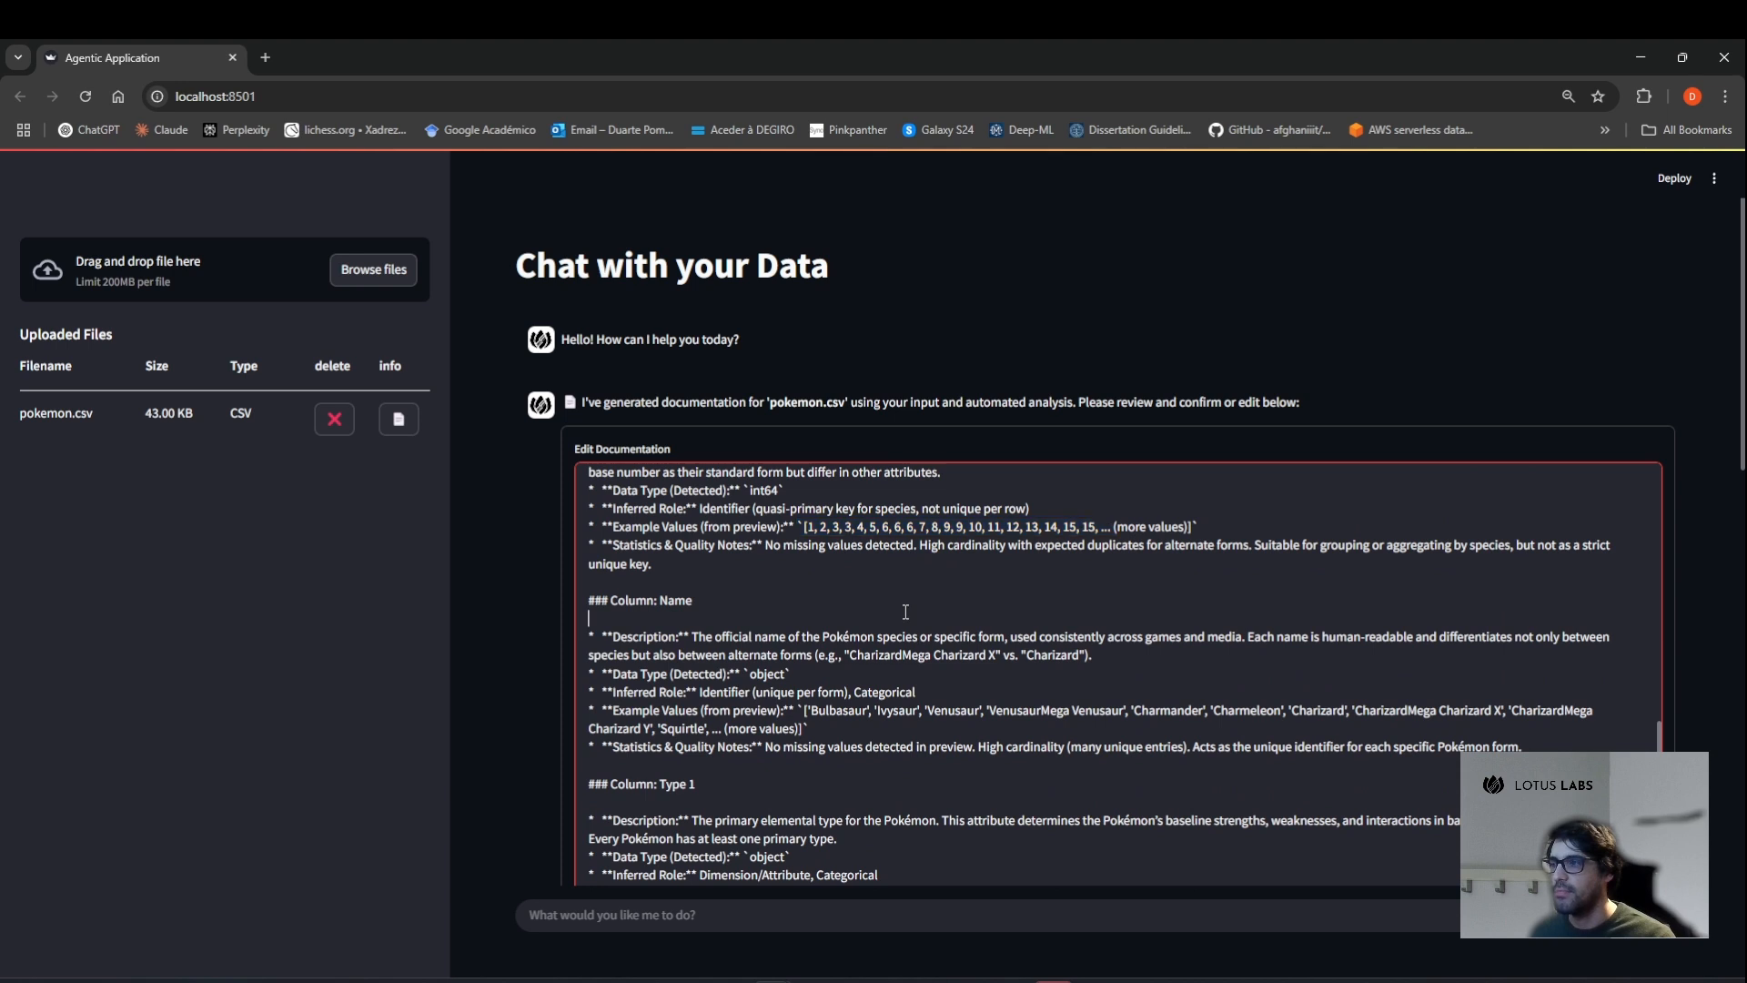
# Read the # column's Statistics & Quality Notes and the Name column's description, role and example values in the documentation.
pyautogui.moveTo(920, 546); pyautogui.dragTo(1153, 550)
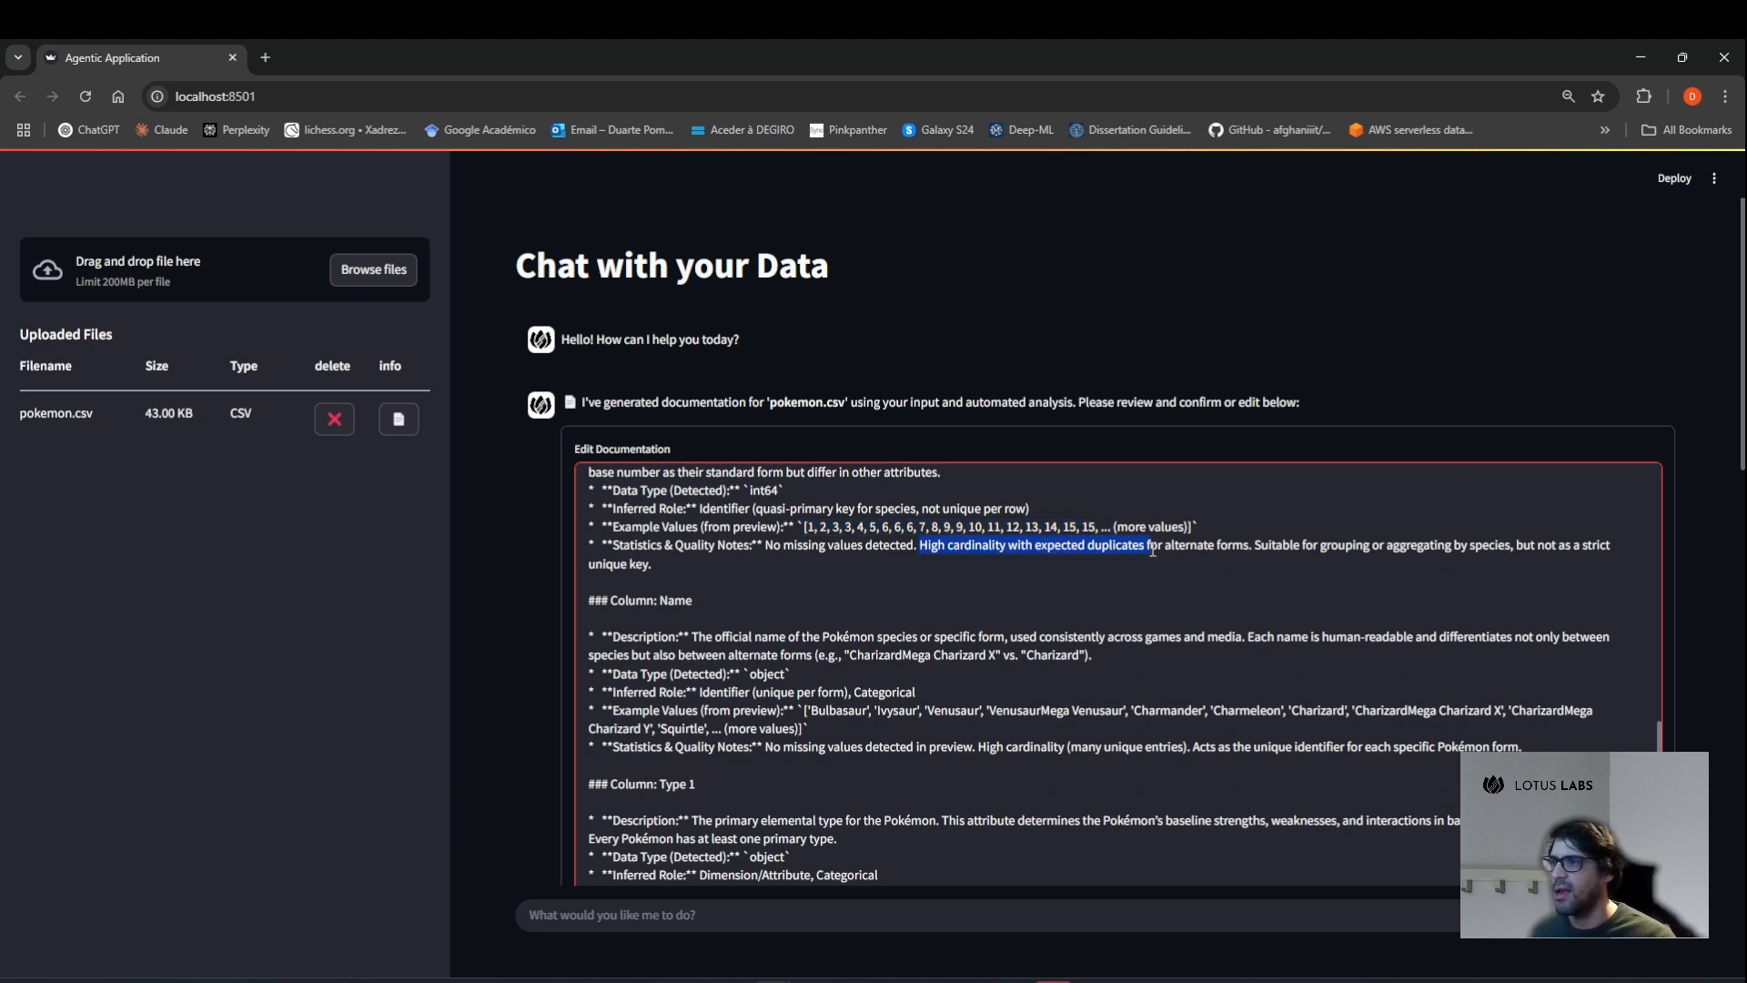
pyautogui.click(966, 606)
pyautogui.scroll(-1, 966, 607)
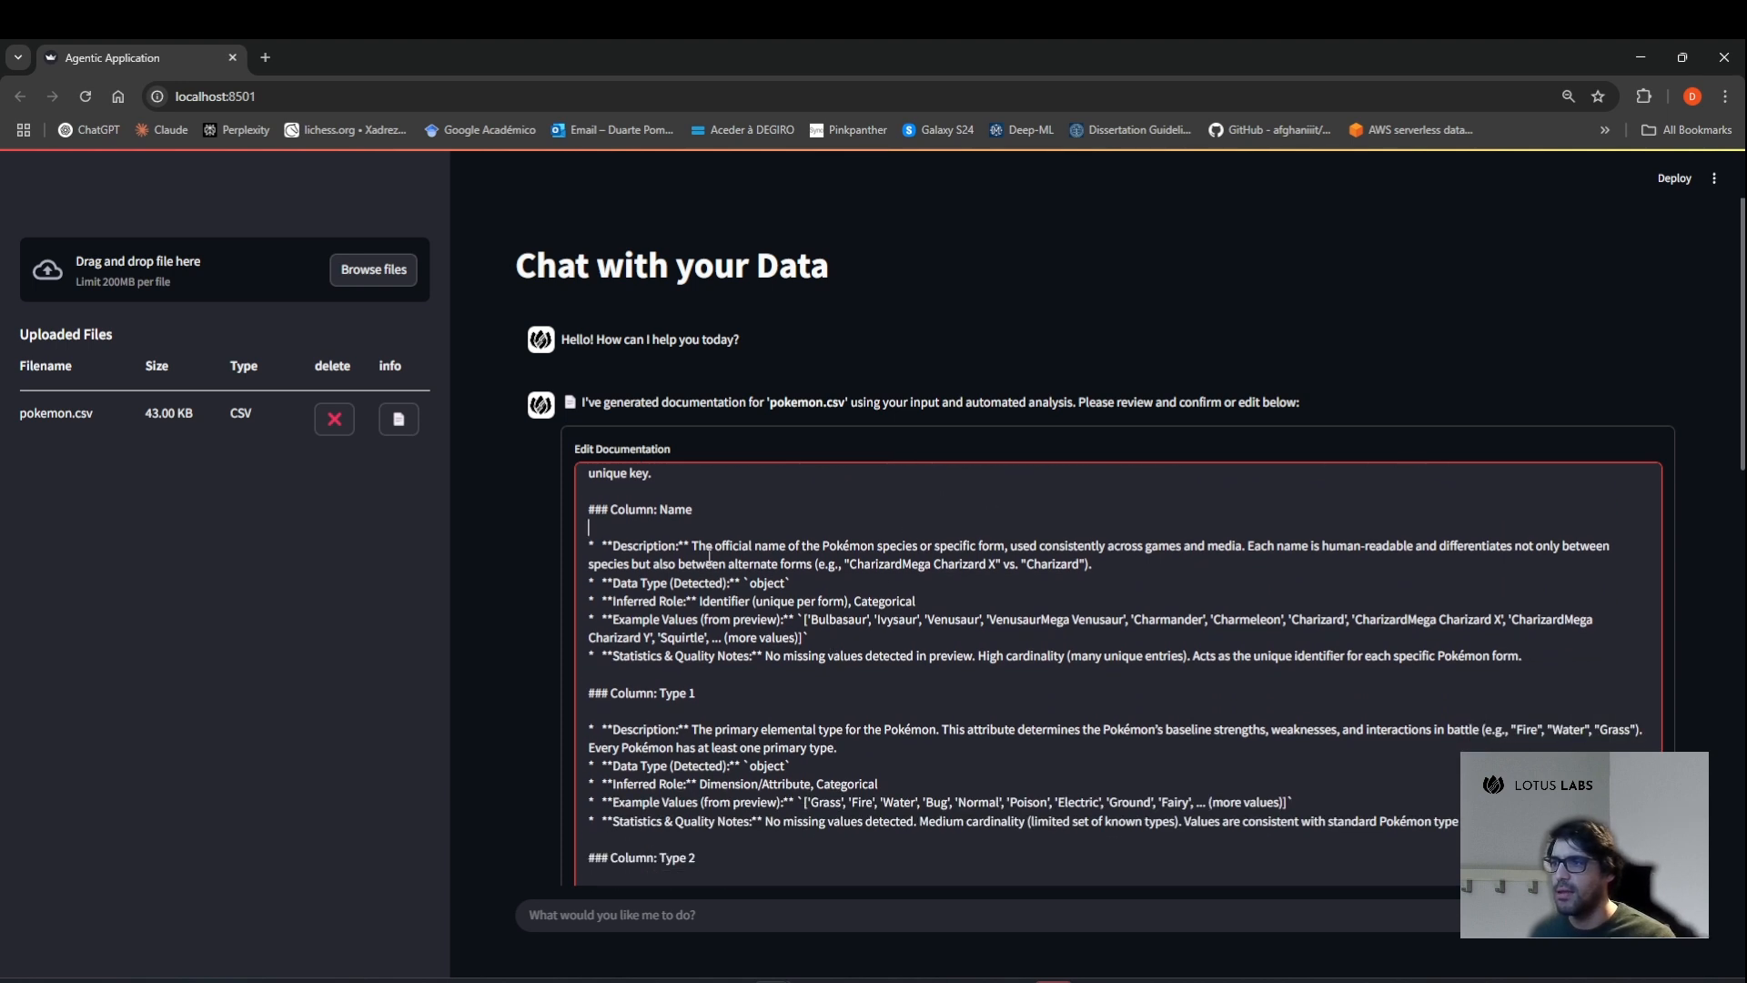
pyautogui.moveTo(690, 545); pyautogui.dragTo(1273, 560)
pyautogui.click(1142, 582)
pyautogui.scroll(-3, 1141, 582)
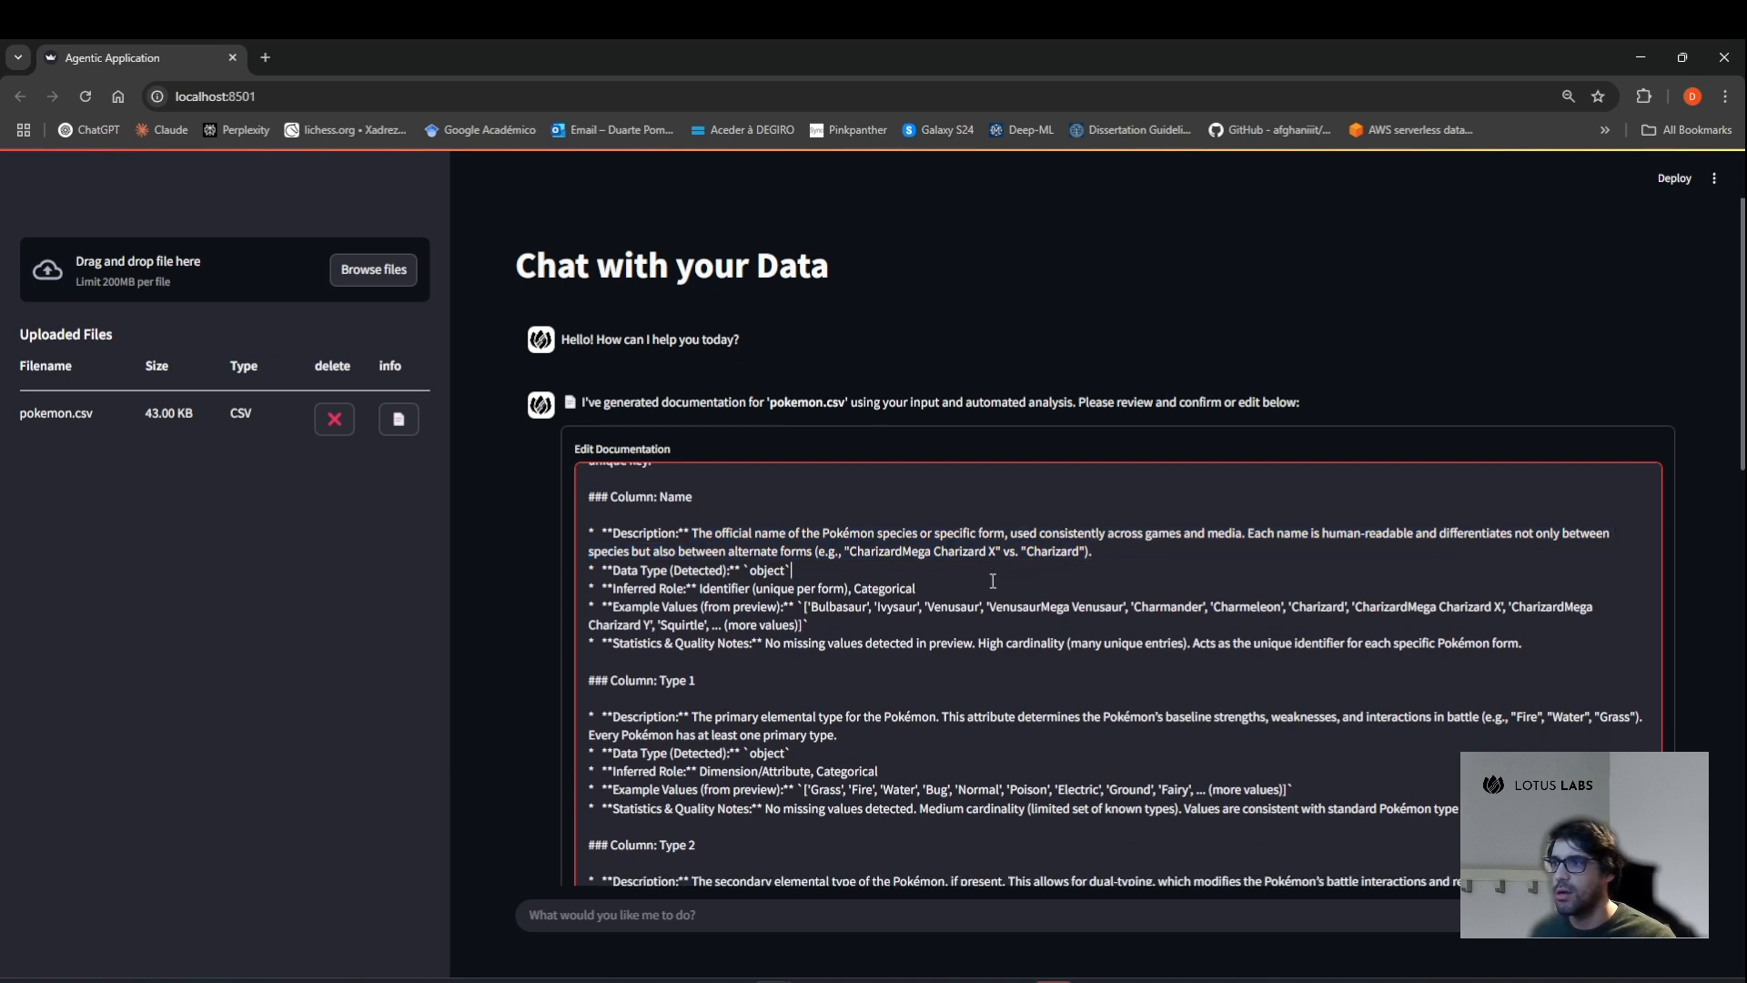
pyautogui.scroll(4, 836, 587)
pyautogui.click(788, 692)
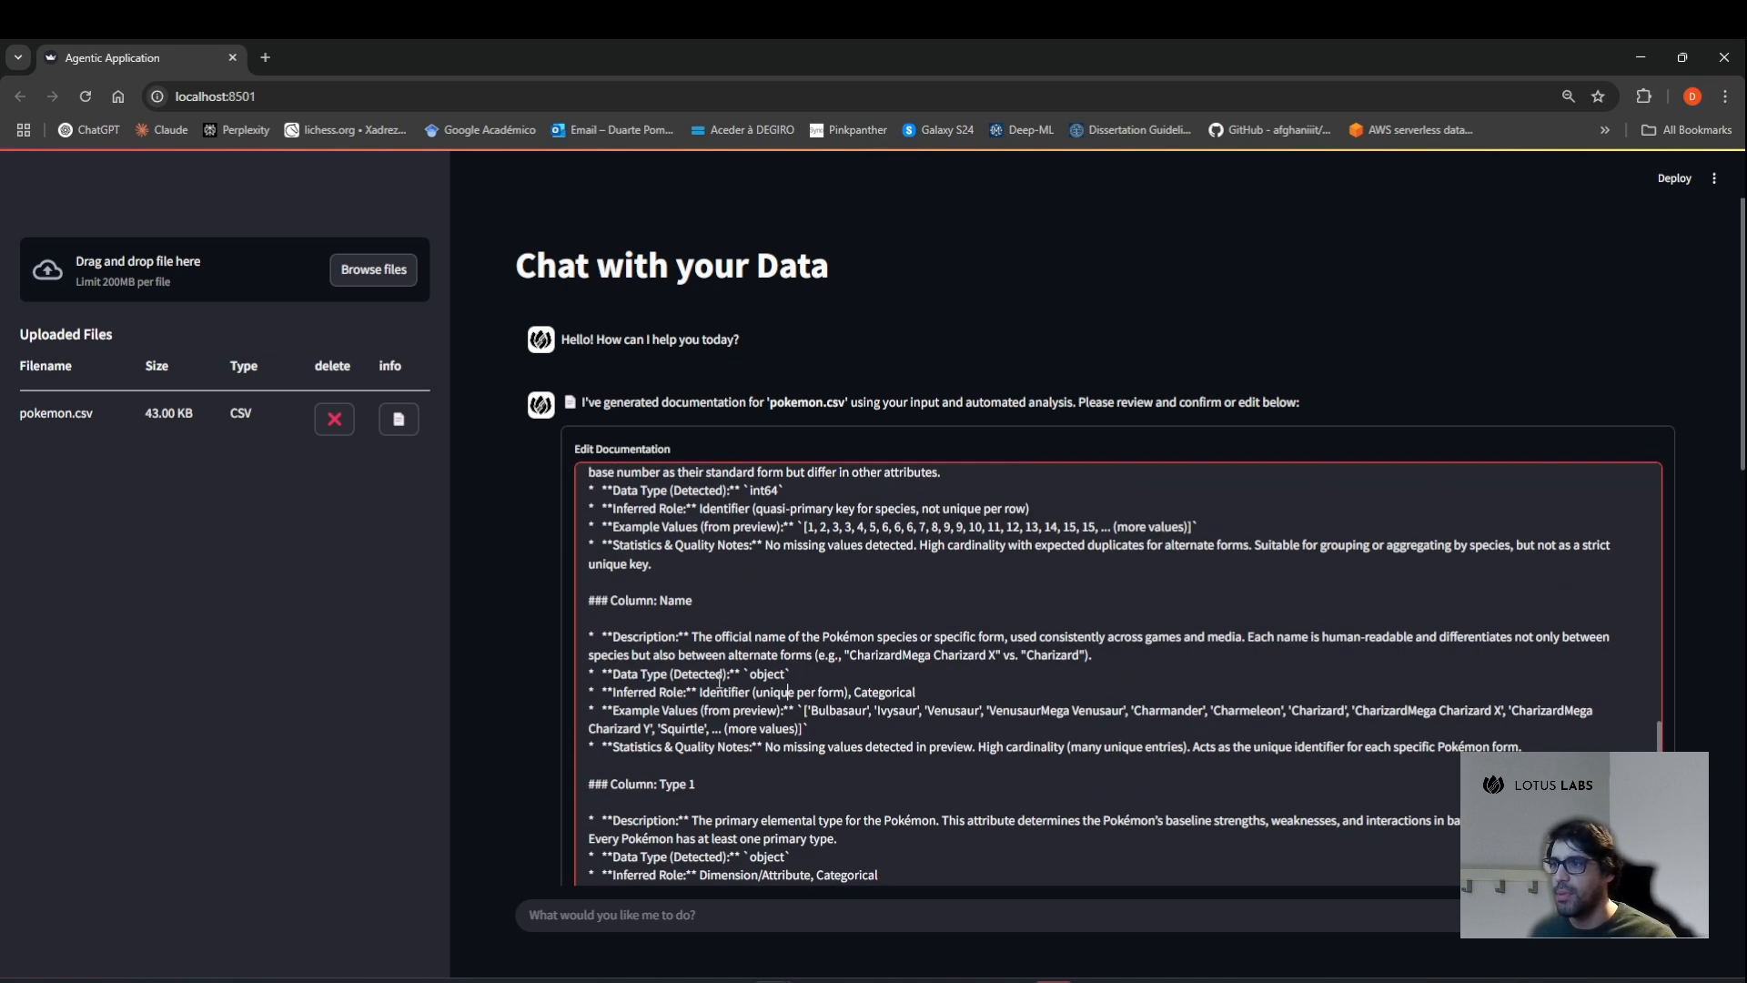
pyautogui.moveTo(604, 653); pyautogui.dragTo(1091, 655)
pyautogui.scroll(-2, 867, 678)
pyautogui.scroll(-3, 867, 677)
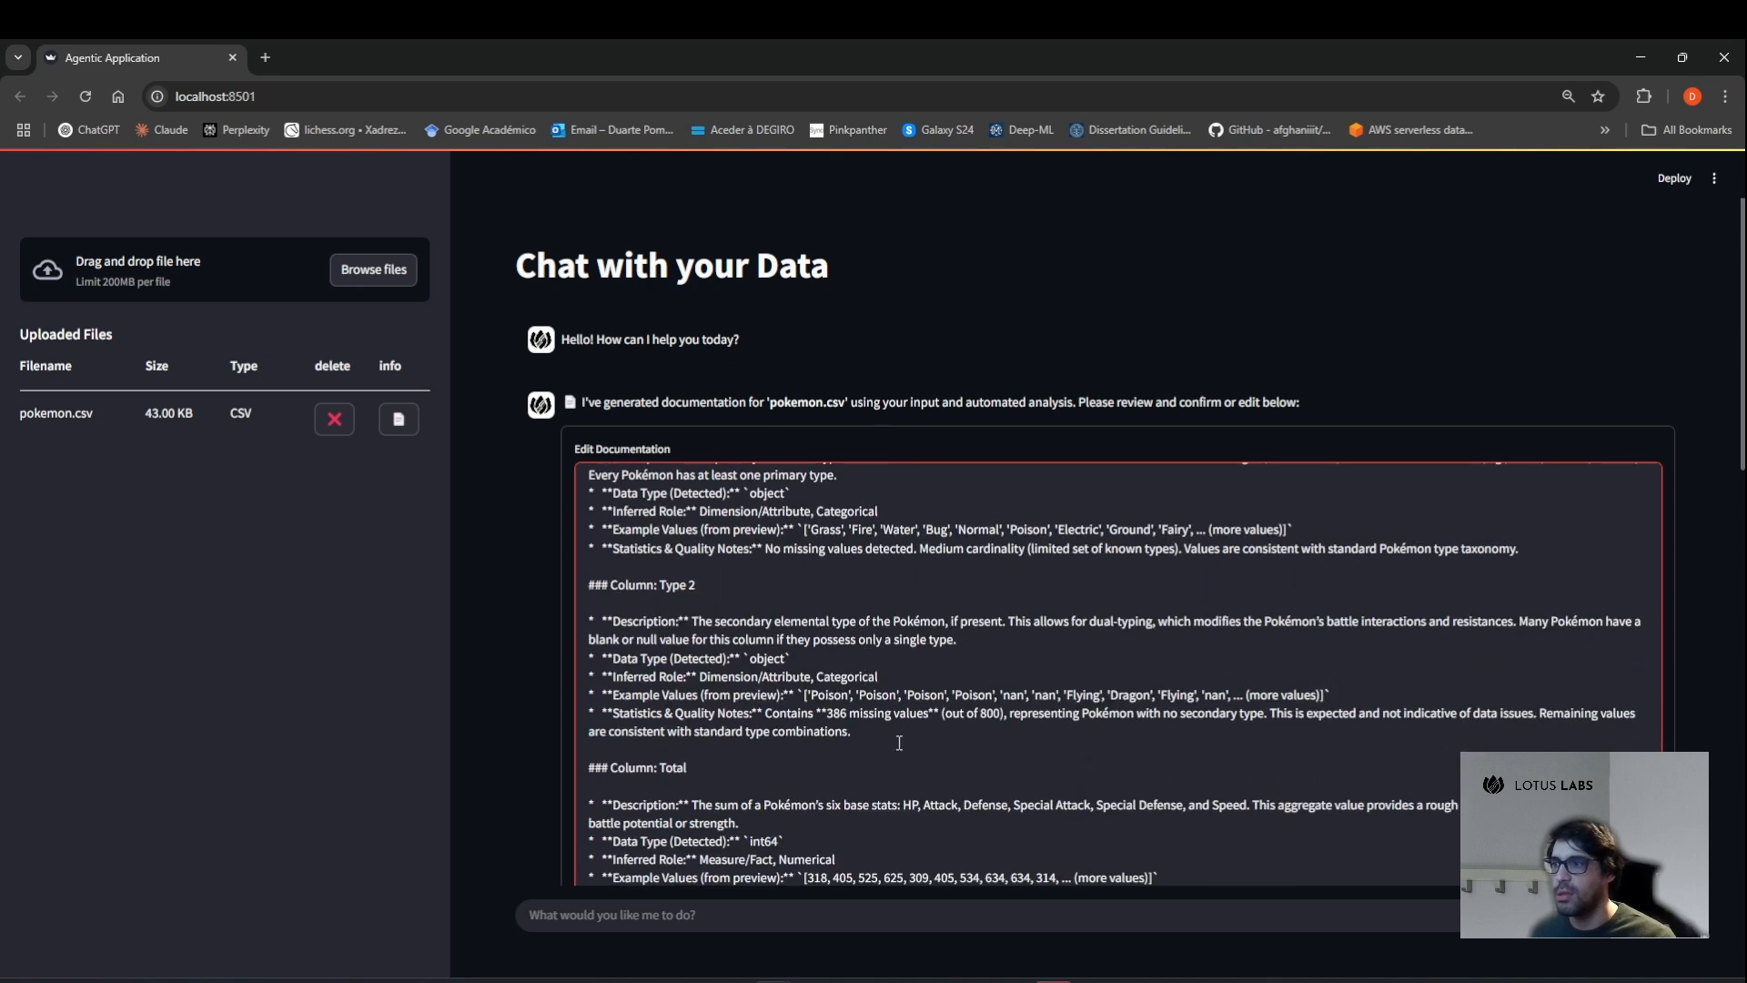
# Examine the Type 2 column entry, comparing it with Type 1 and reading its description and missing-value notes.
pyautogui.scroll(-1, 747, 710)
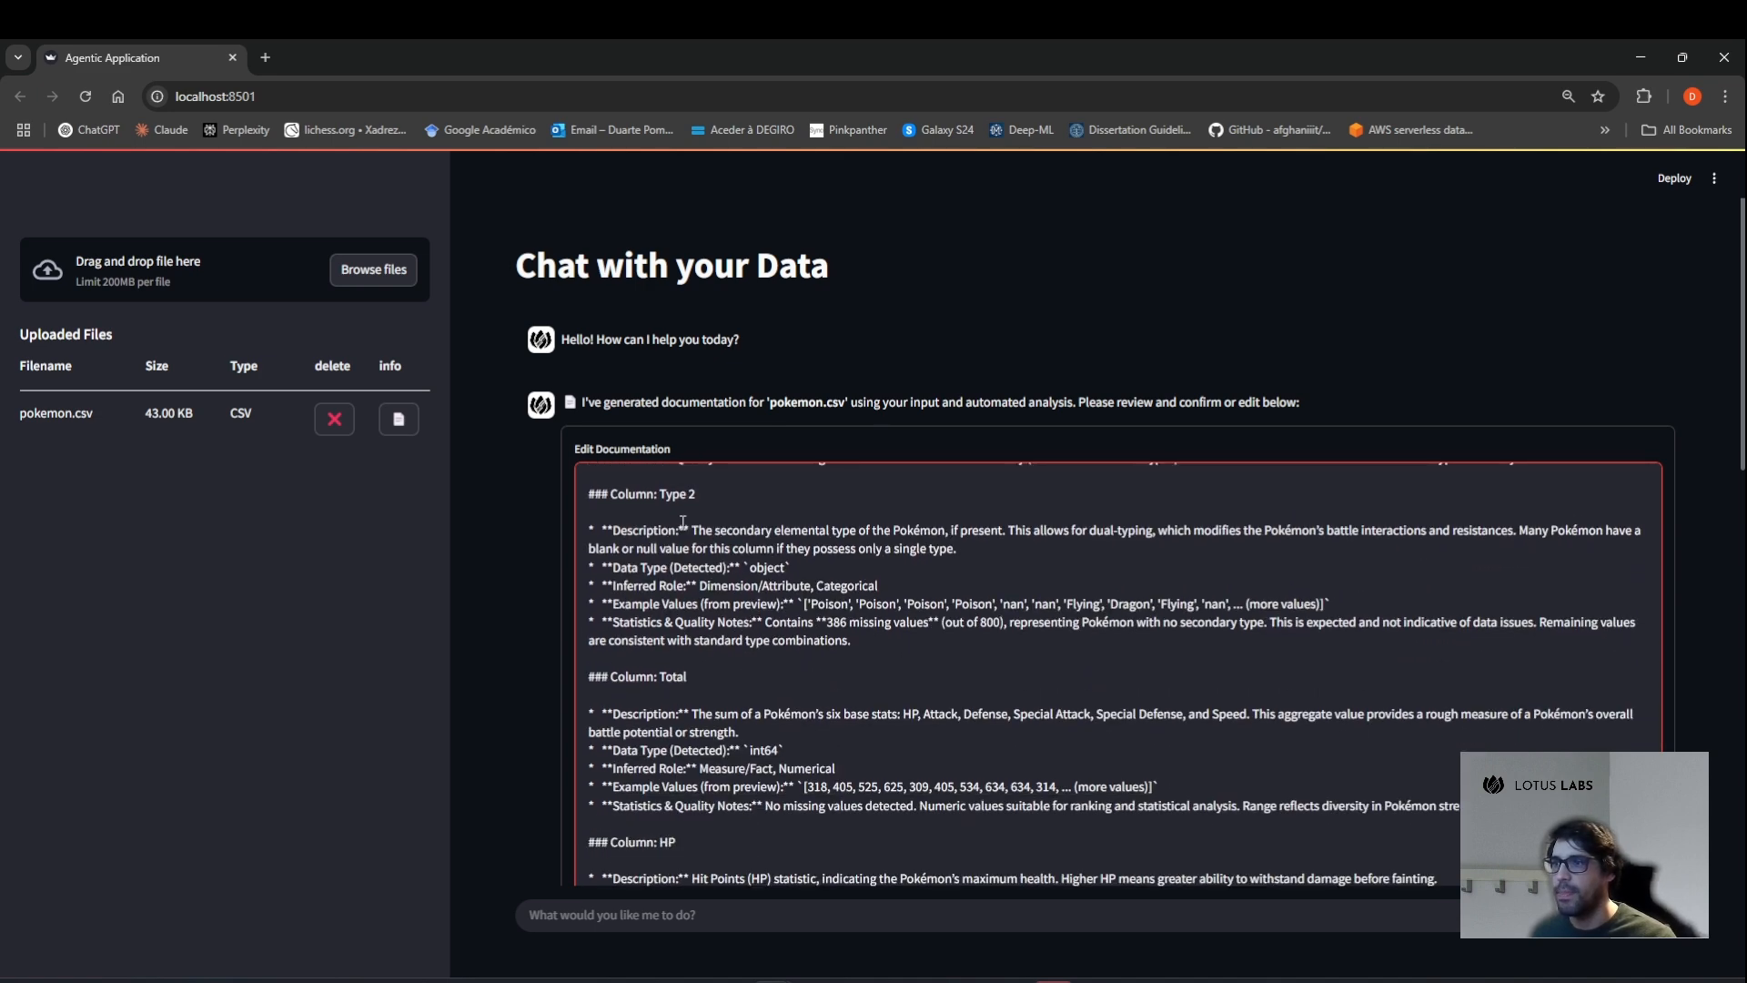
pyautogui.moveTo(705, 531); pyautogui.dragTo(1457, 538)
pyautogui.click(1392, 568)
pyautogui.scroll(3, 1287, 608)
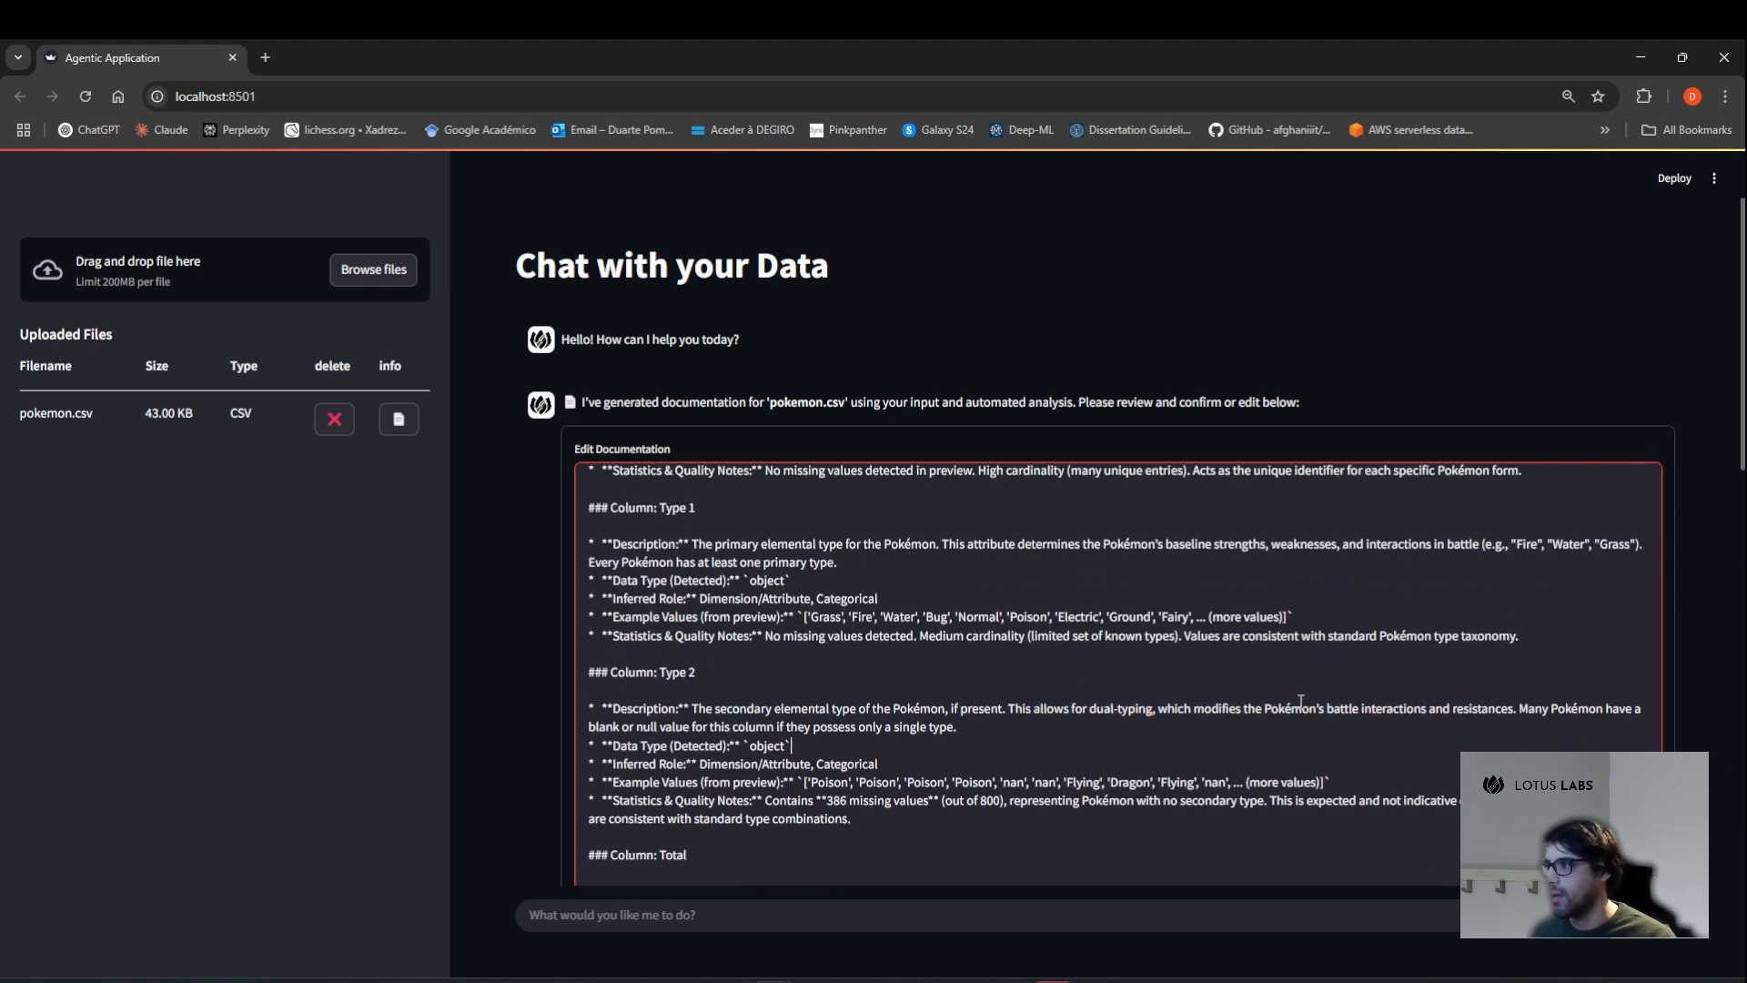
pyautogui.scroll(-2, 1514, 628)
pyautogui.moveTo(590, 641); pyautogui.dragTo(609, 604)
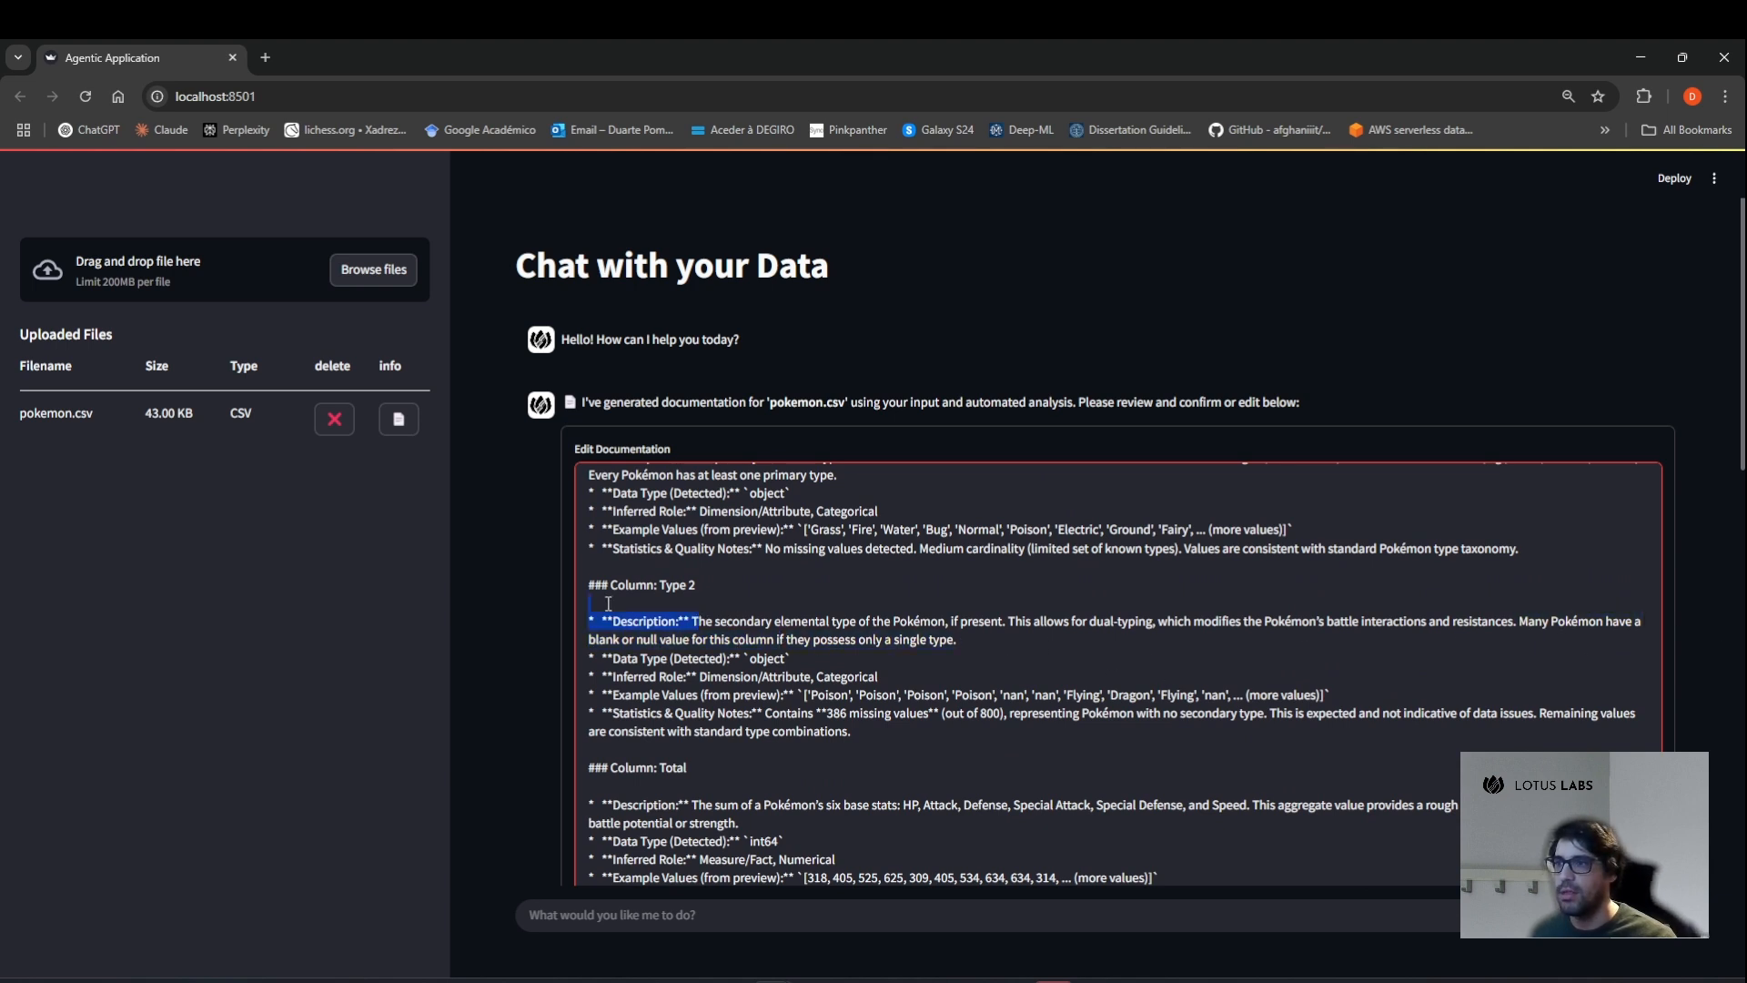
pyautogui.click(895, 663)
pyautogui.scroll(-1, 967, 666)
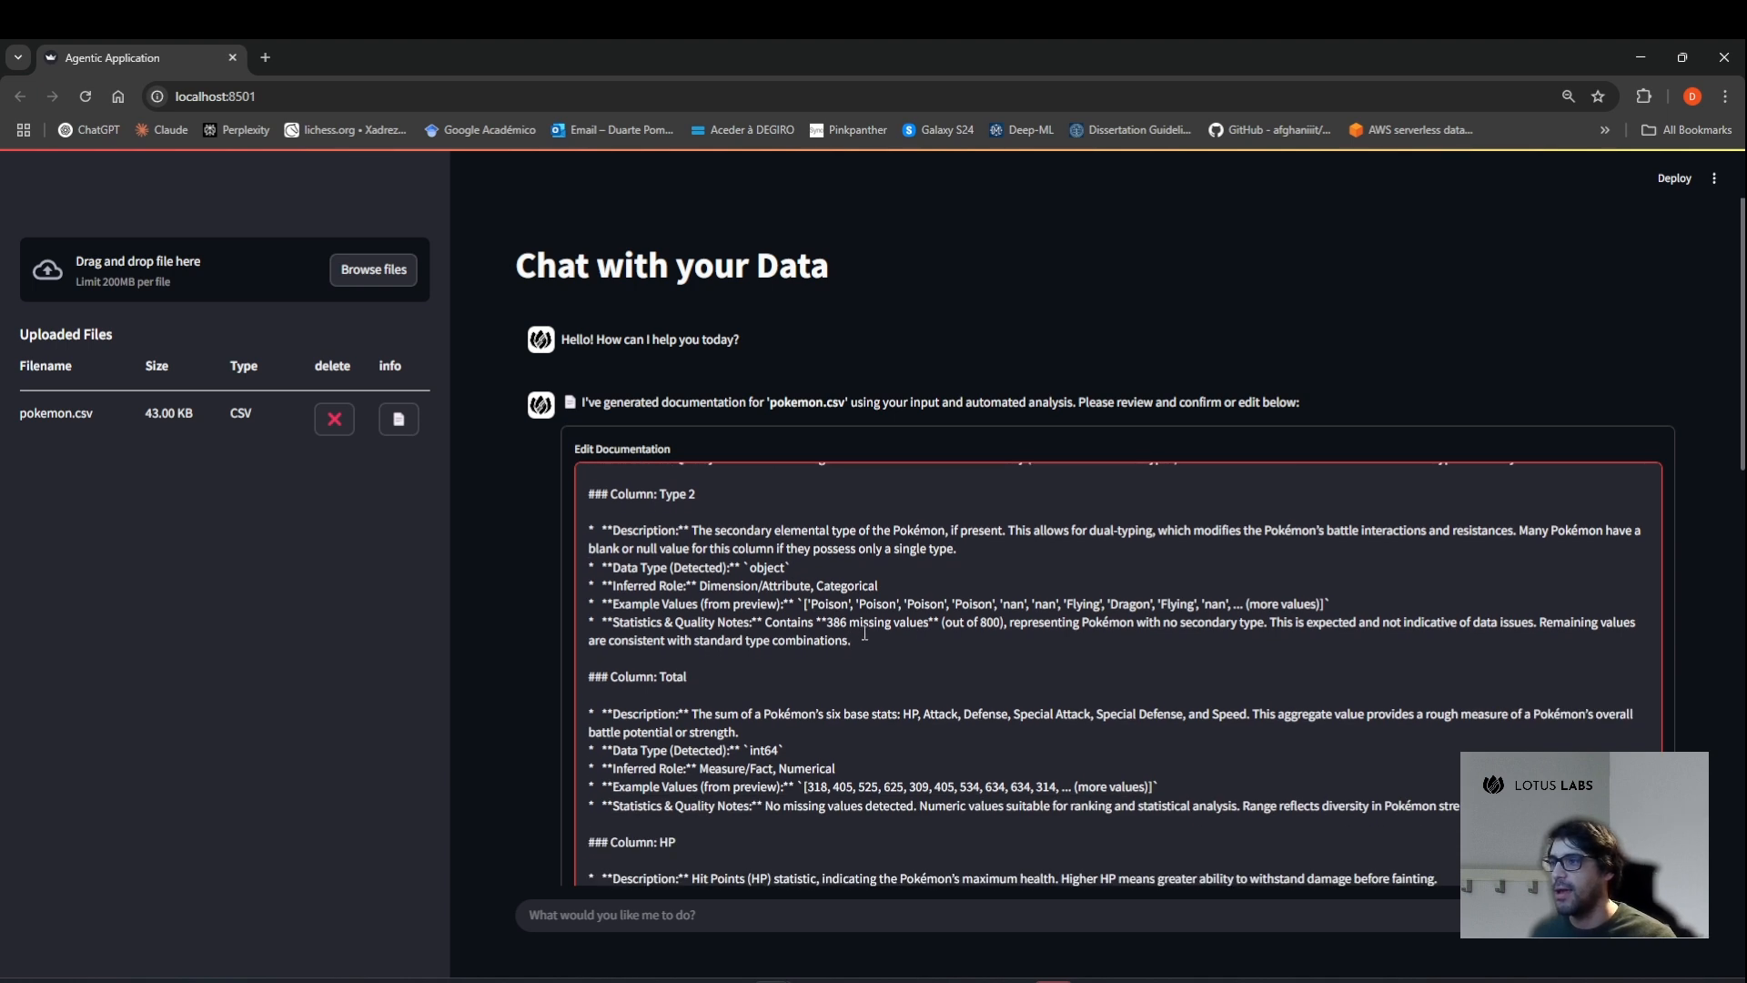
pyautogui.moveTo(824, 626); pyautogui.dragTo(1008, 624)
pyautogui.click(1042, 648)
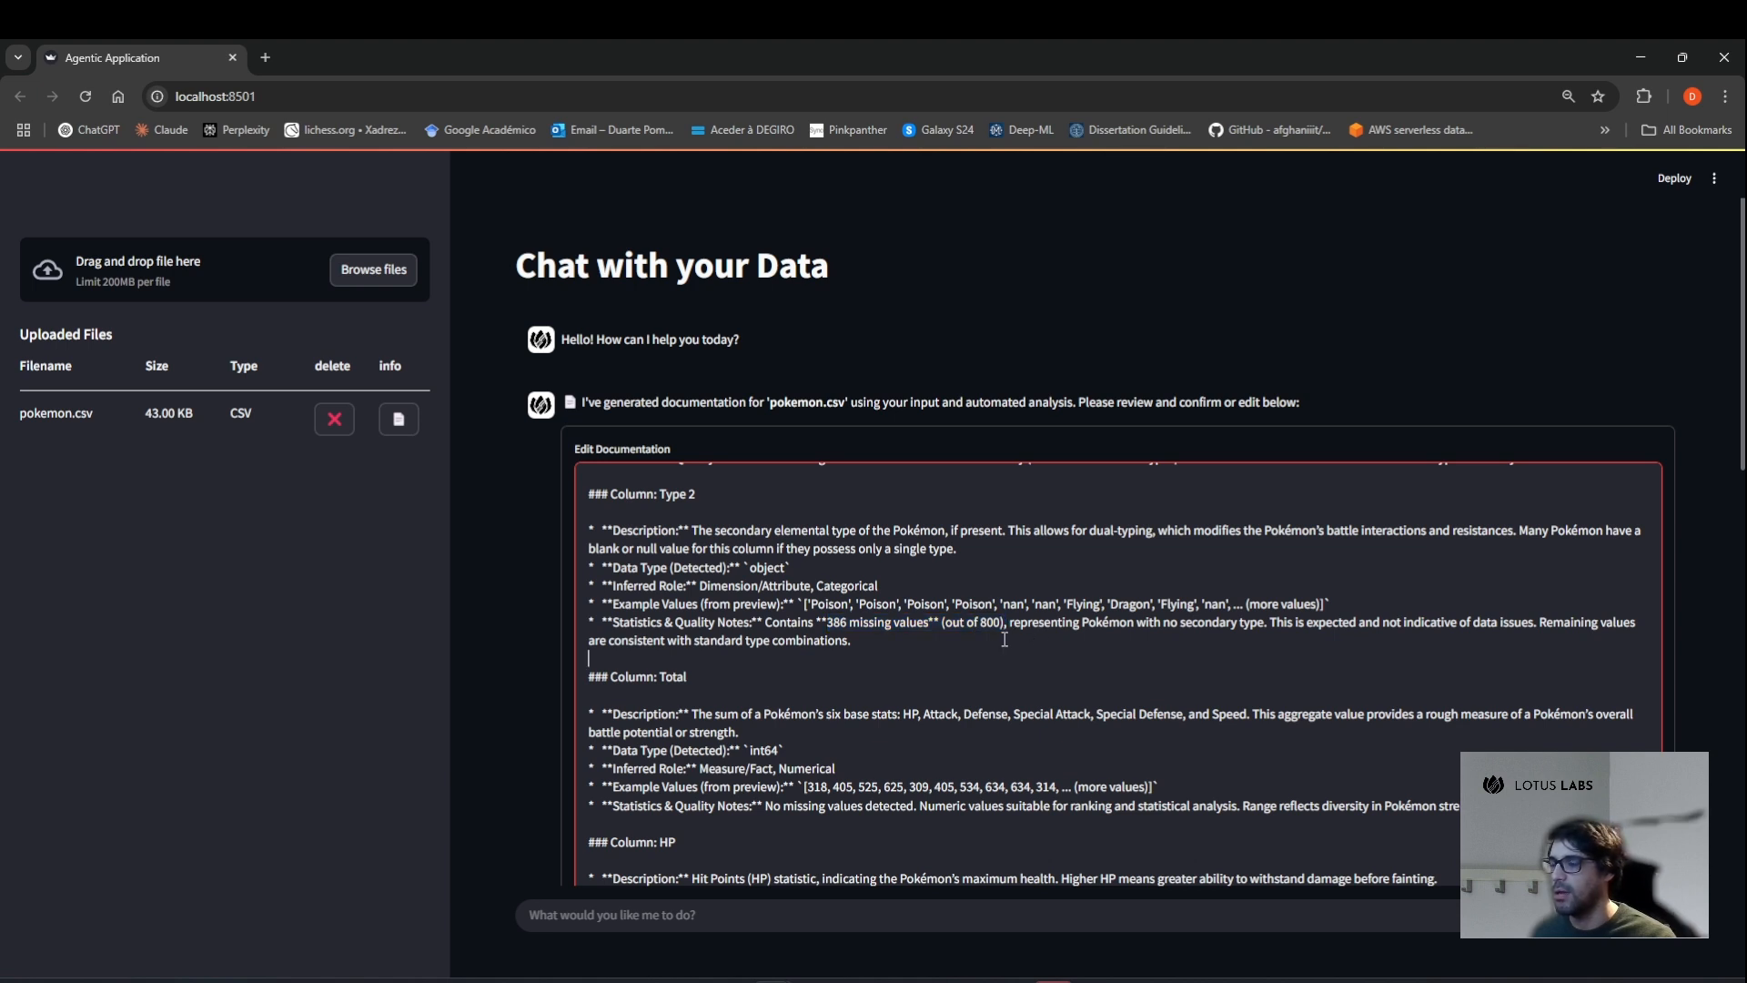
# Skim the Column Dictionary entries from Total through the stat columns to Generation and Legendary.
pyautogui.scroll(-1, 1001, 628)
pyautogui.moveTo(826, 506); pyautogui.dragTo(1252, 515)
pyautogui.click(702, 512)
pyautogui.scroll(-3, 1082, 592)
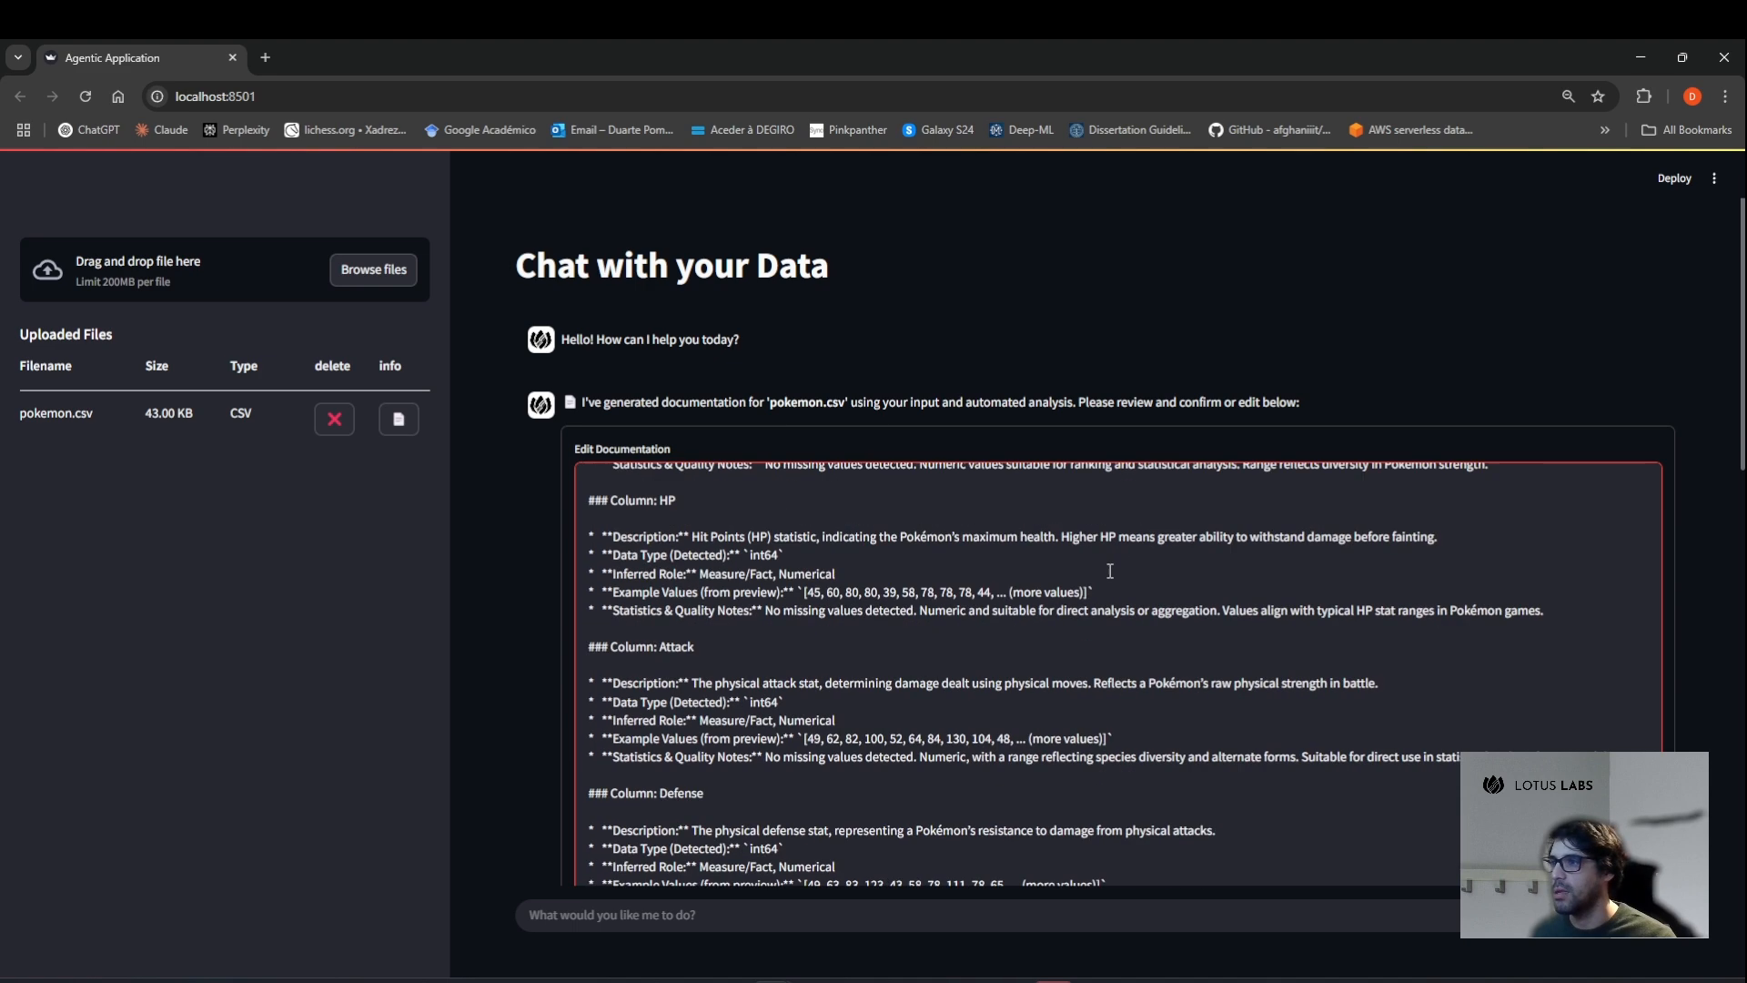
pyautogui.scroll(-2, 937, 589)
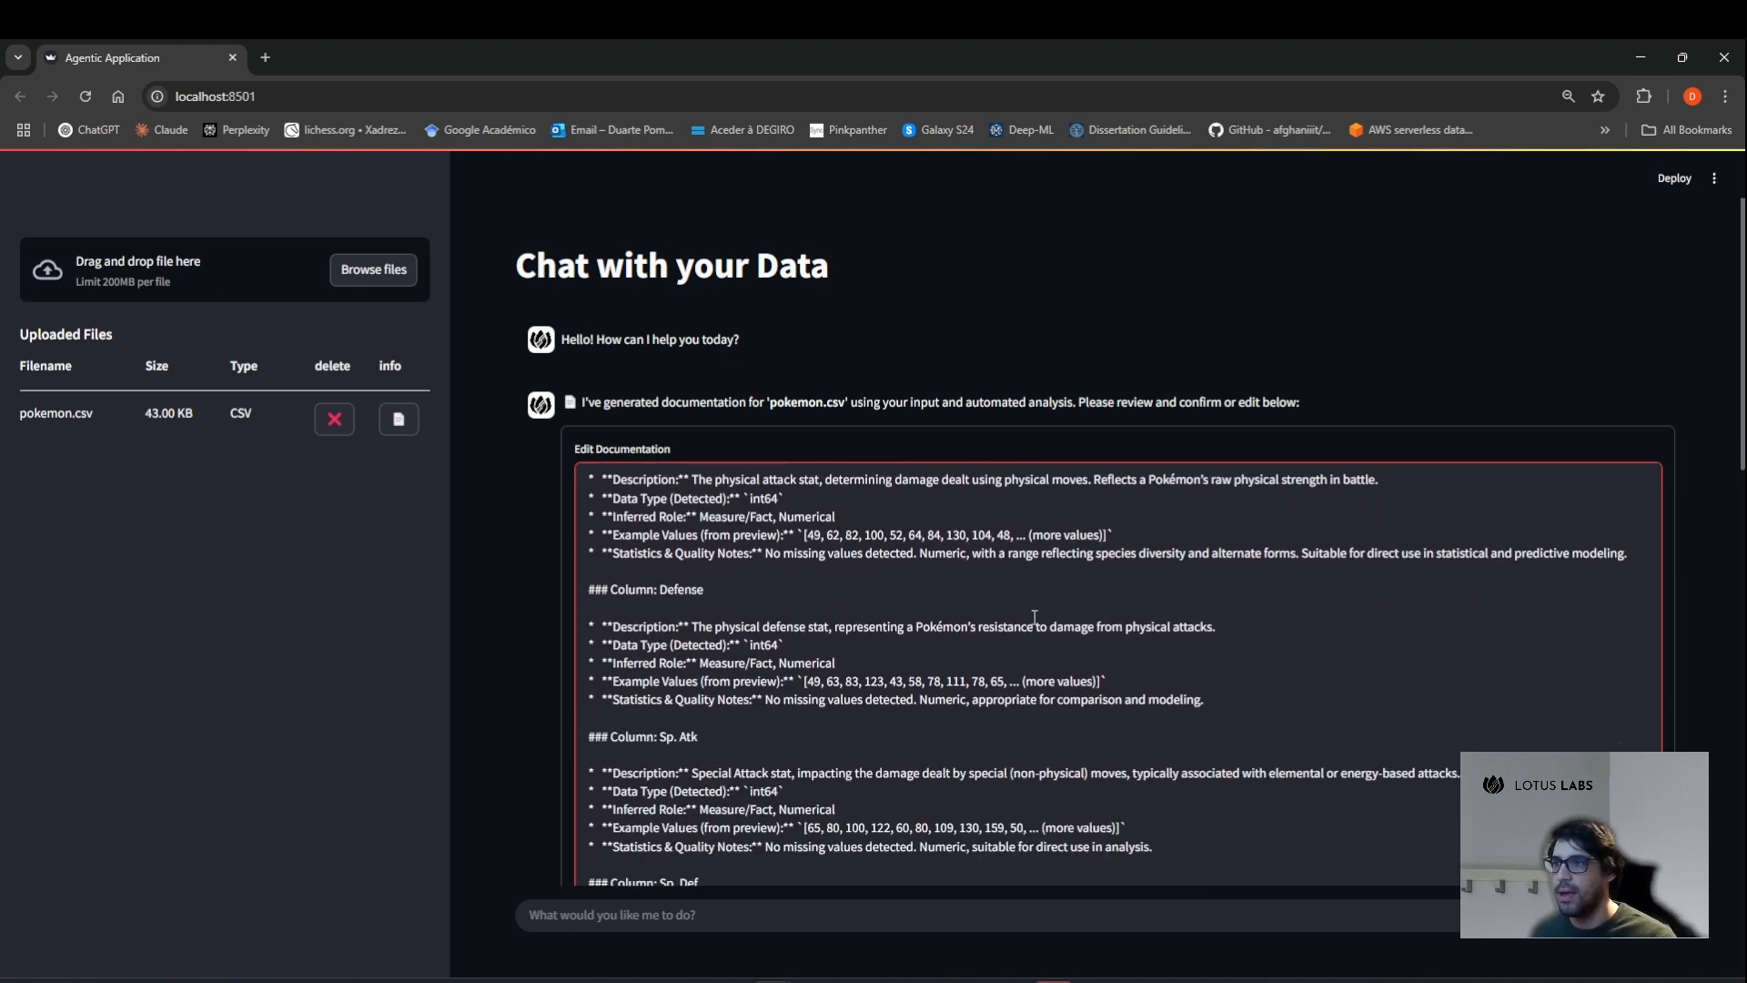
pyautogui.scroll(-8, 1035, 616)
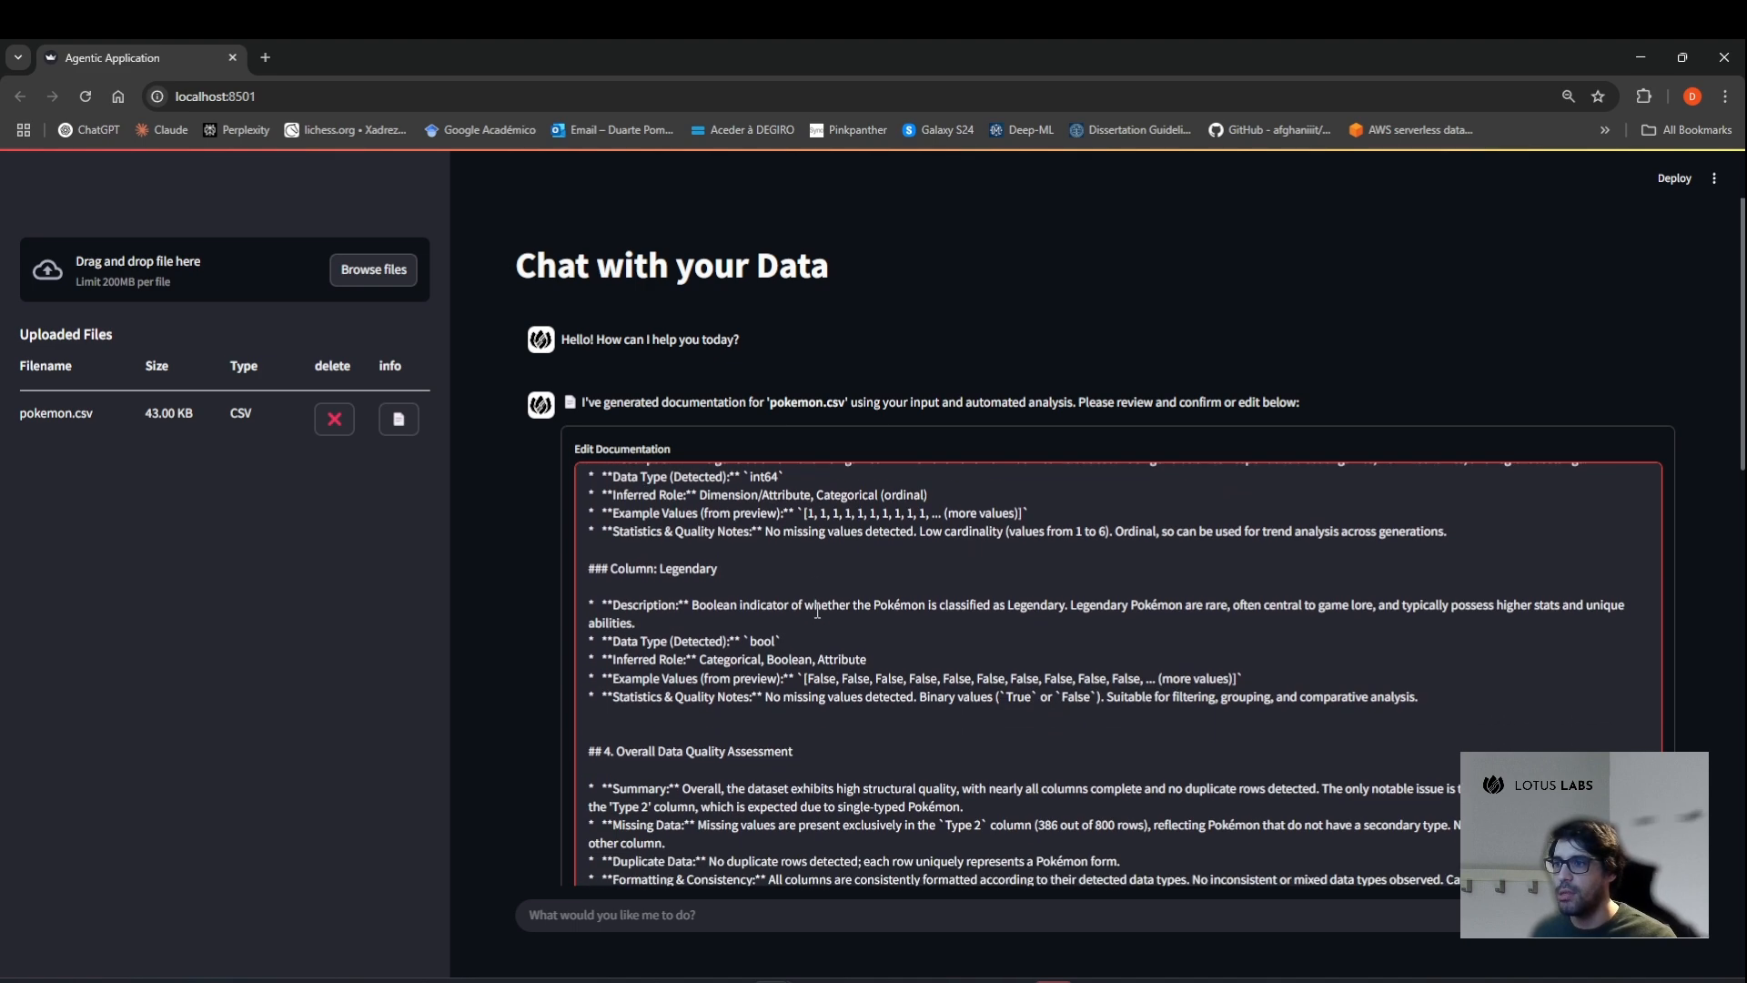
# Examine the Overall Data Quality Assessment section, covering missing data, duplicates, formatting and implications.
pyautogui.scroll(-3, 809, 634)
pyautogui.moveTo(1314, 672); pyautogui.dragTo(598, 476)
pyautogui.click(869, 588)
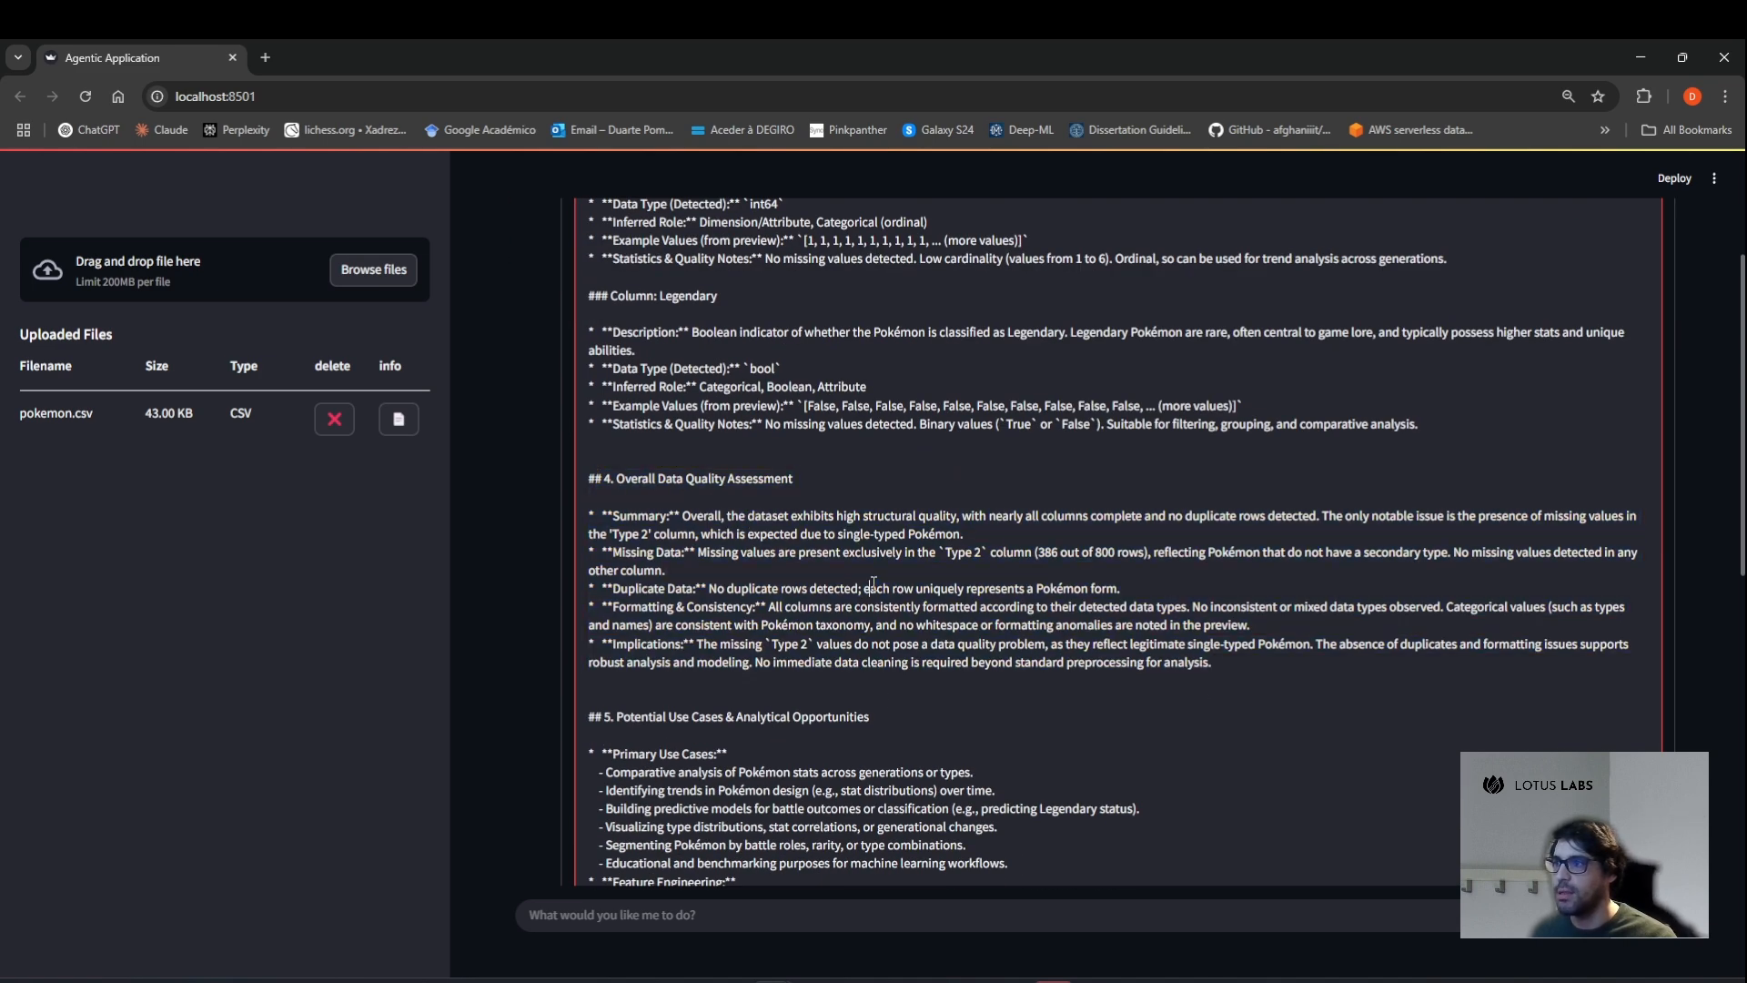
pyautogui.scroll(-4, 681, 411)
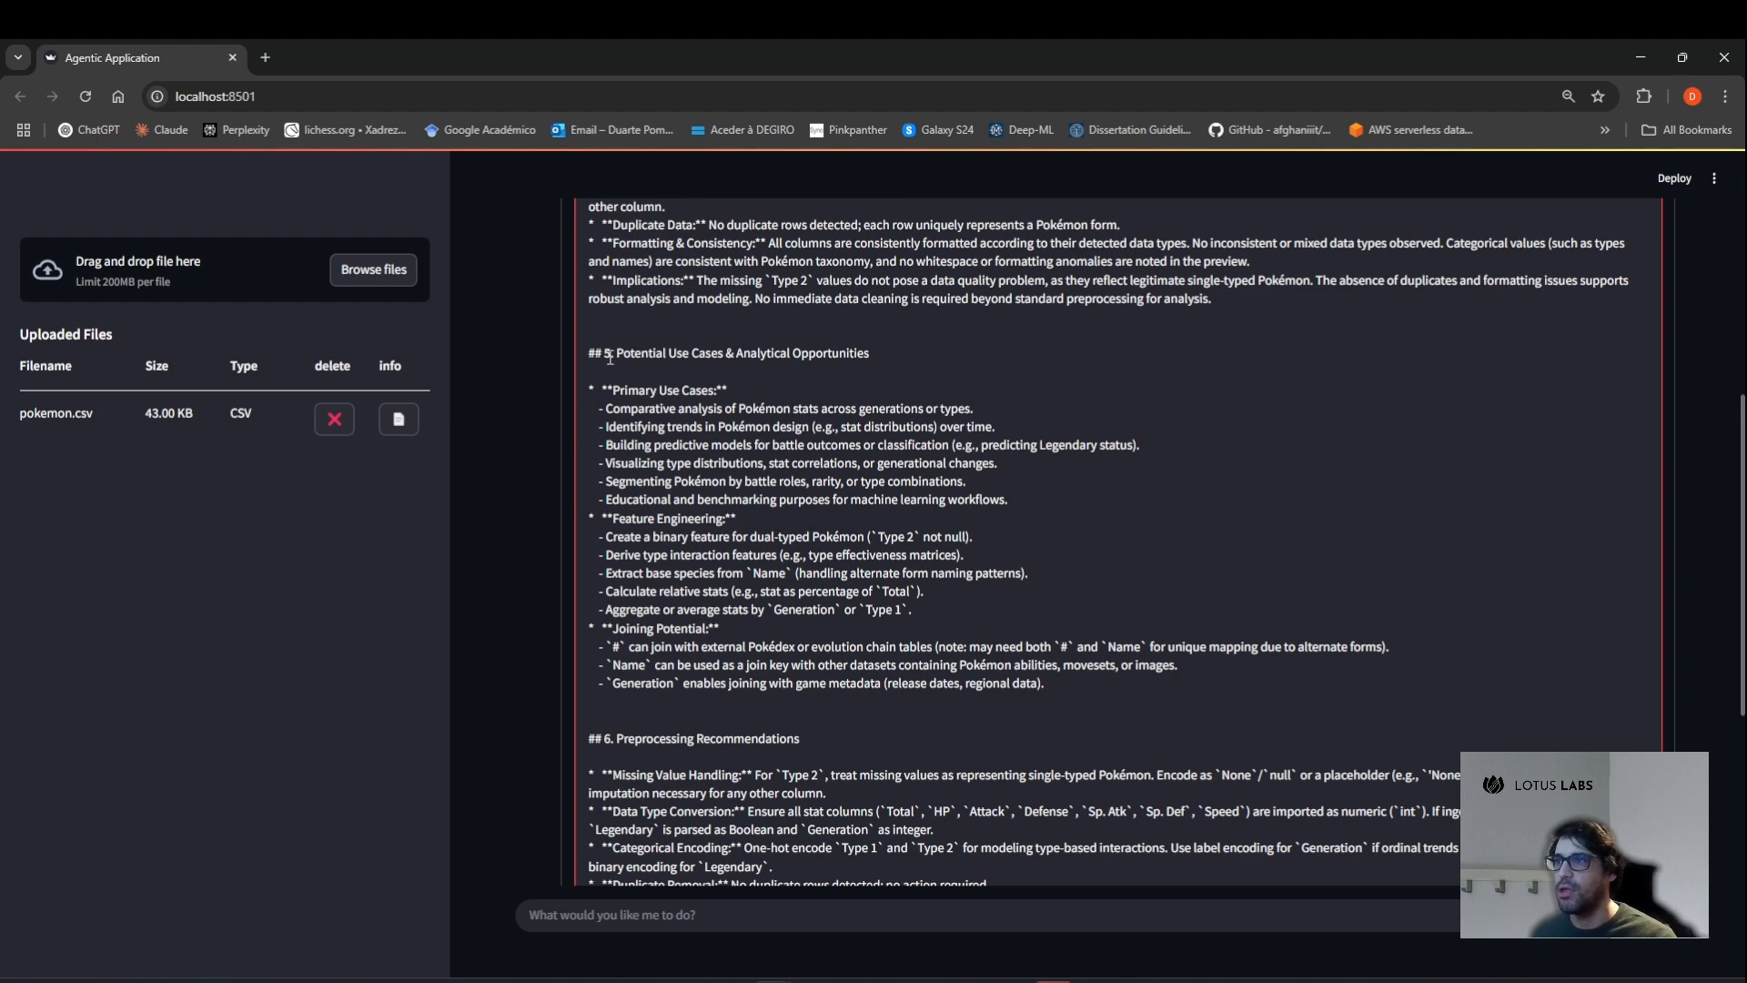
# Review the Potential Use Cases & Analytical Opportunities section and the Preprocessing Recommendations section of the documentation.
pyautogui.moveTo(610, 357); pyautogui.dragTo(928, 363)
pyautogui.click(910, 444)
pyautogui.moveTo(600, 401); pyautogui.dragTo(1087, 691)
pyautogui.scroll(-5, 936, 561)
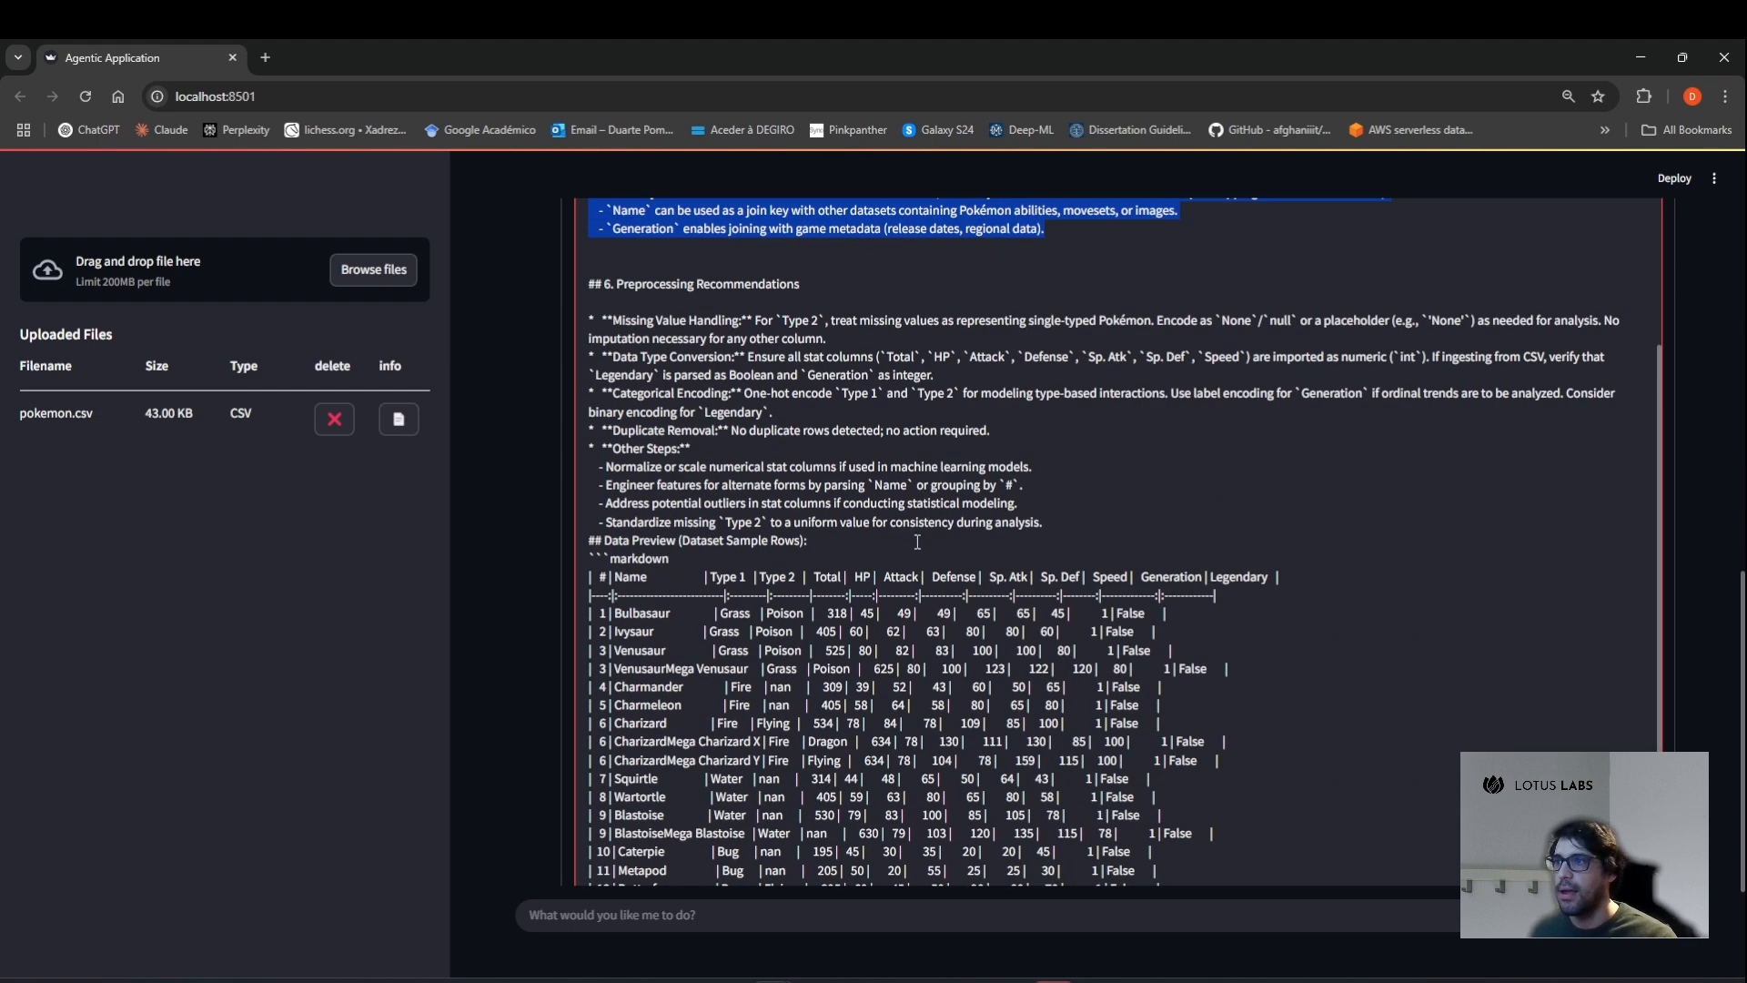
pyautogui.moveTo(918, 541); pyautogui.dragTo(612, 303)
pyautogui.click(693, 285)
pyautogui.moveTo(850, 285); pyautogui.dragTo(608, 266)
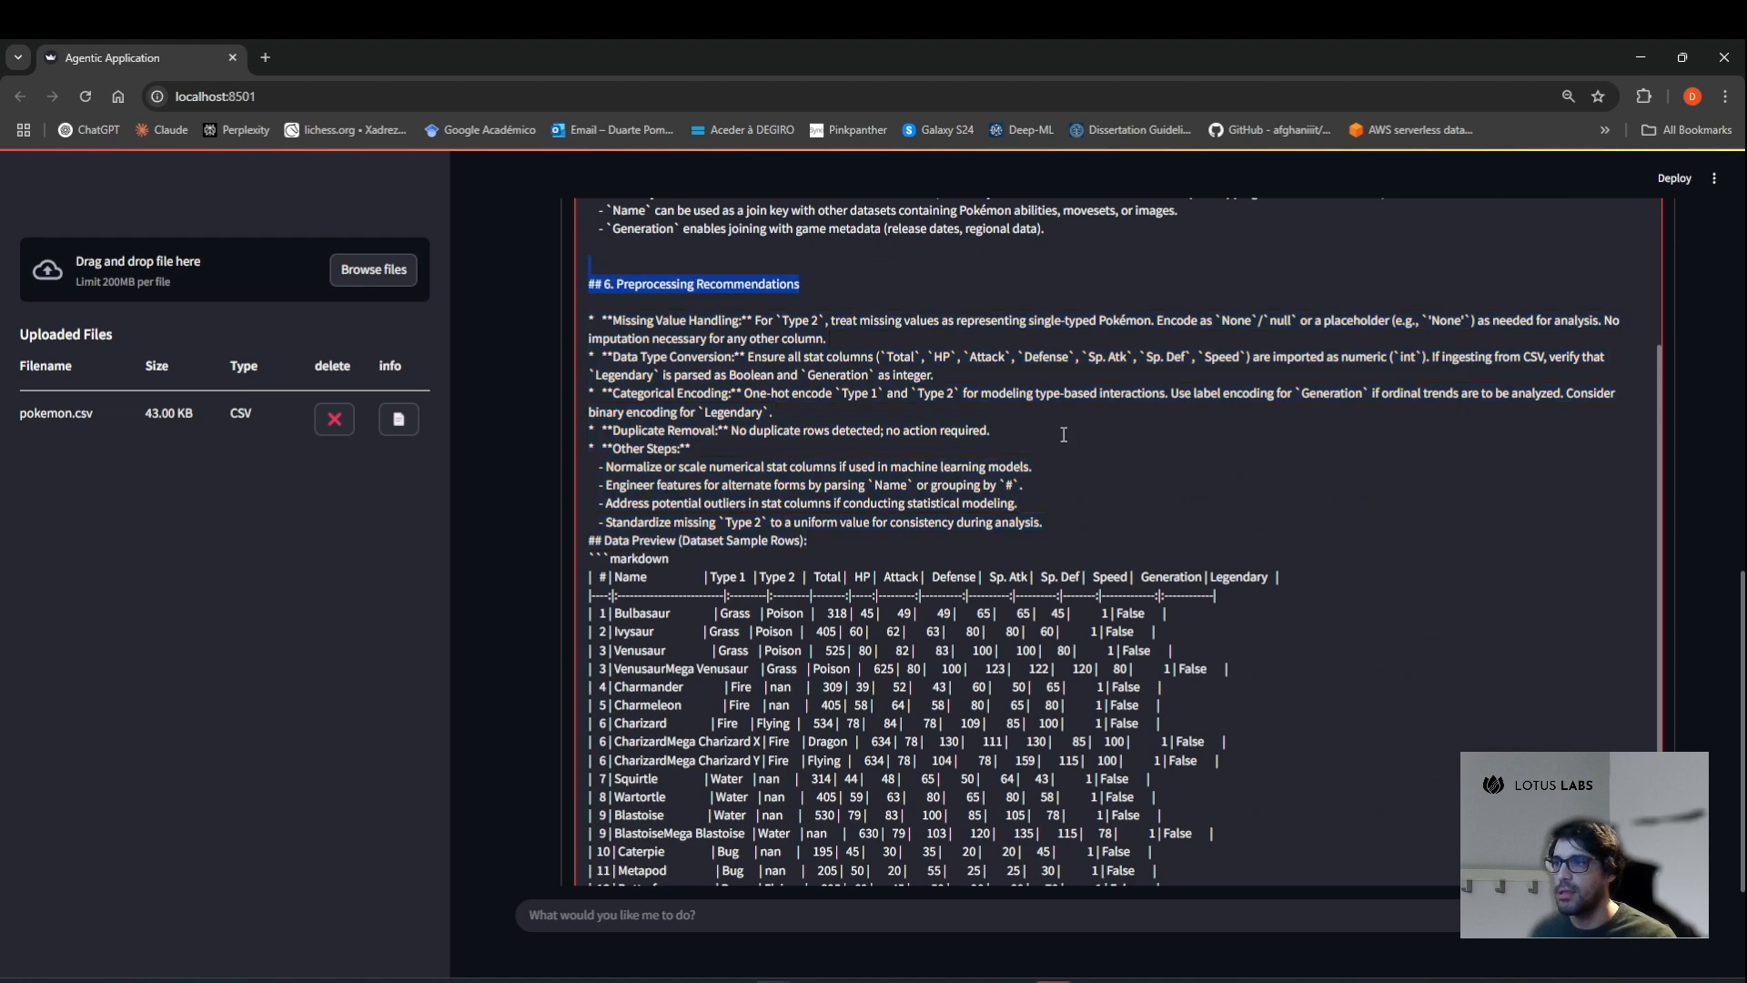
pyautogui.click(1063, 434)
# Check the sample rows in the Data Preview section, and confirm and save the pokemon.csv documentation.
pyautogui.scroll(-3, 1110, 470)
pyautogui.moveTo(1215, 739); pyautogui.dragTo(587, 358)
pyautogui.click(808, 503)
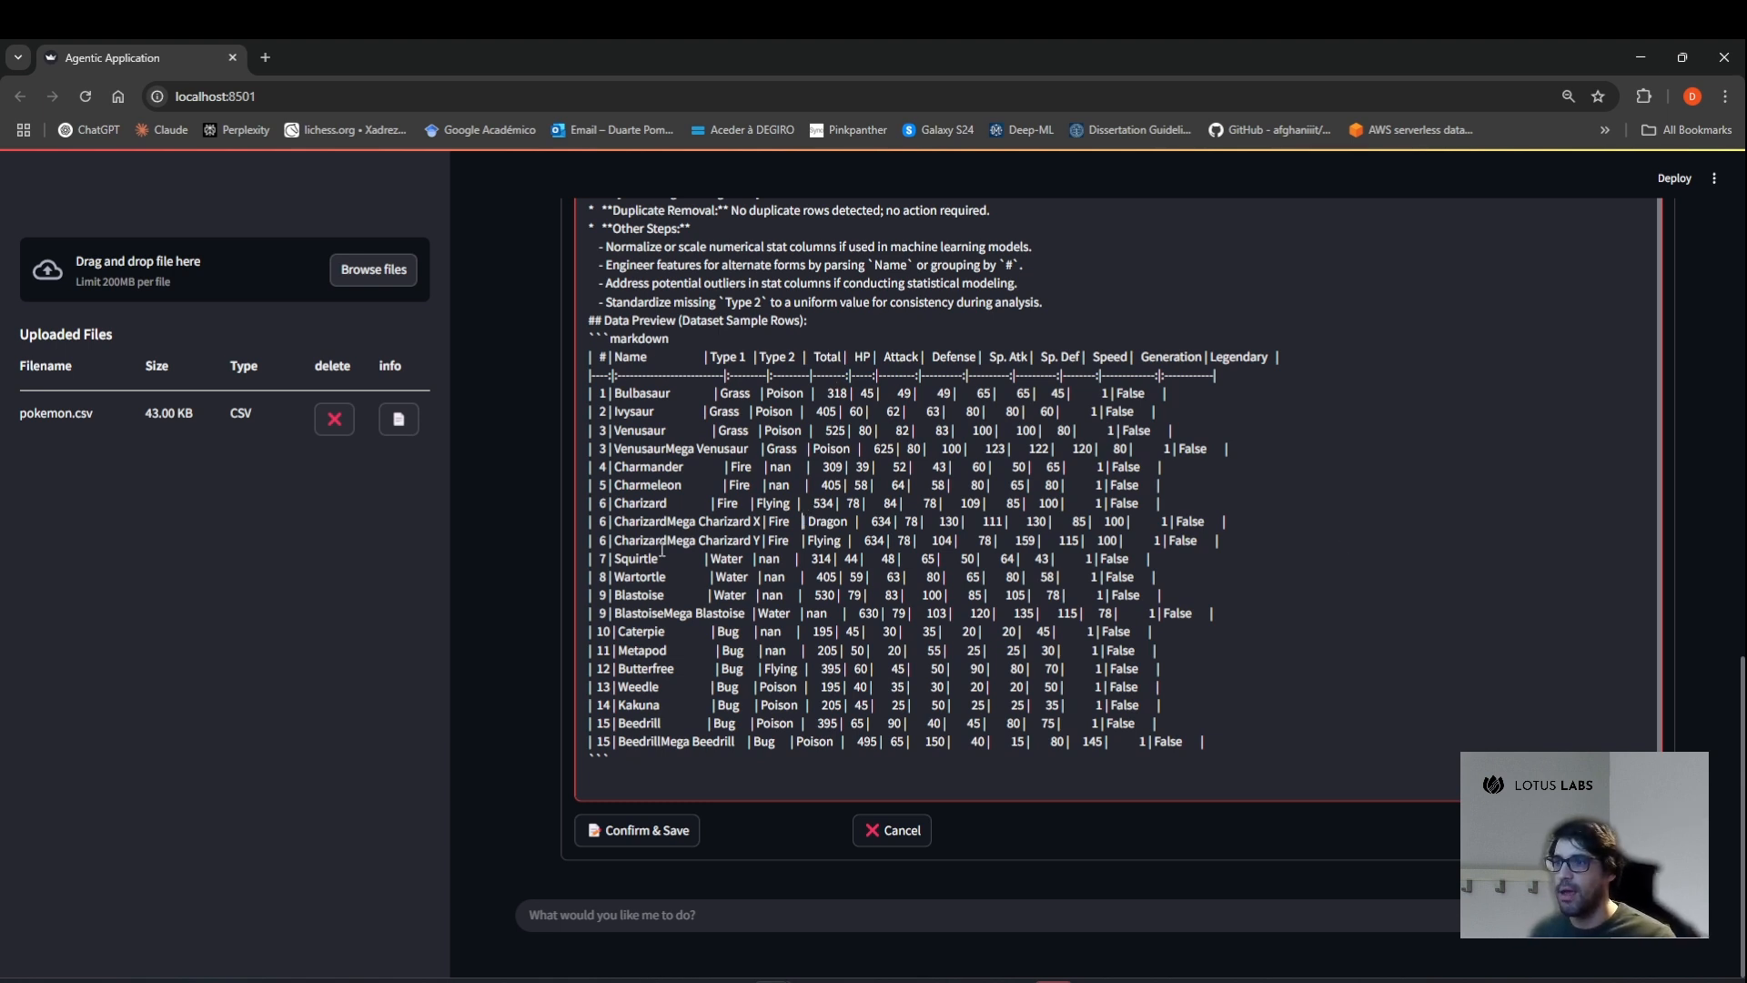
pyautogui.click(644, 832)
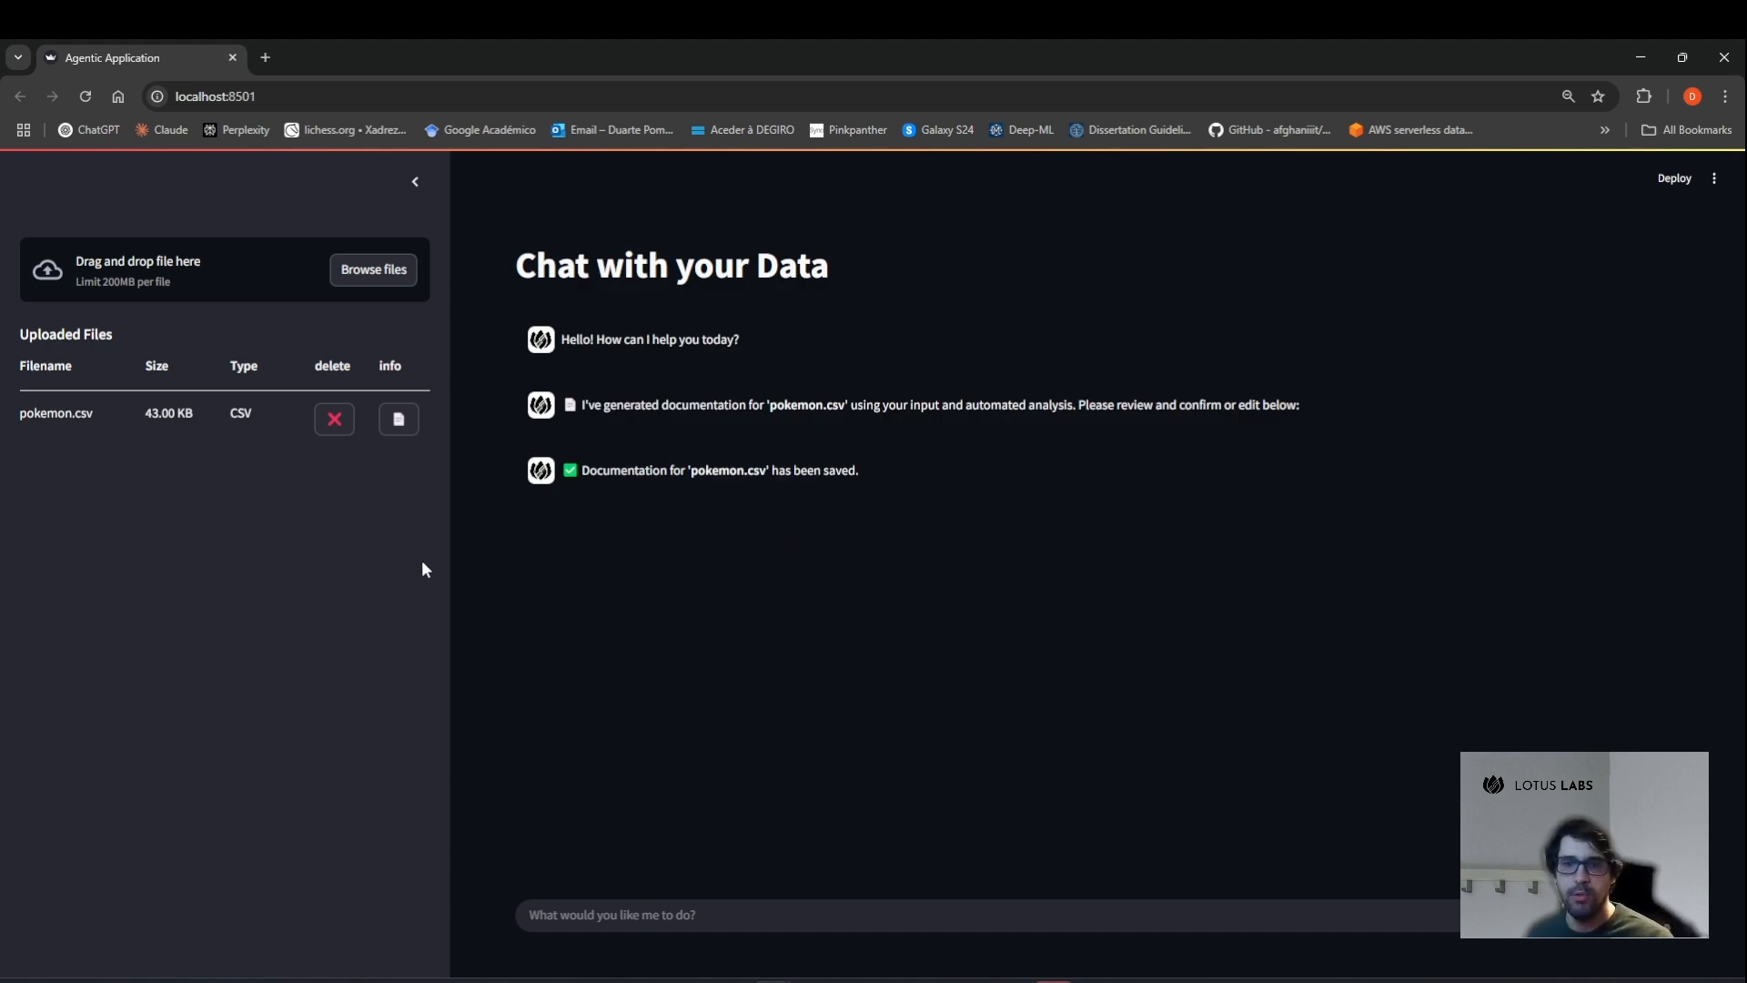
# Reopen the saved documentation for pokemon.csv and skim its Dataset Overview and Column Dictionary.
pyautogui.click(400, 420)
pyautogui.scroll(-5, 1409, 750)
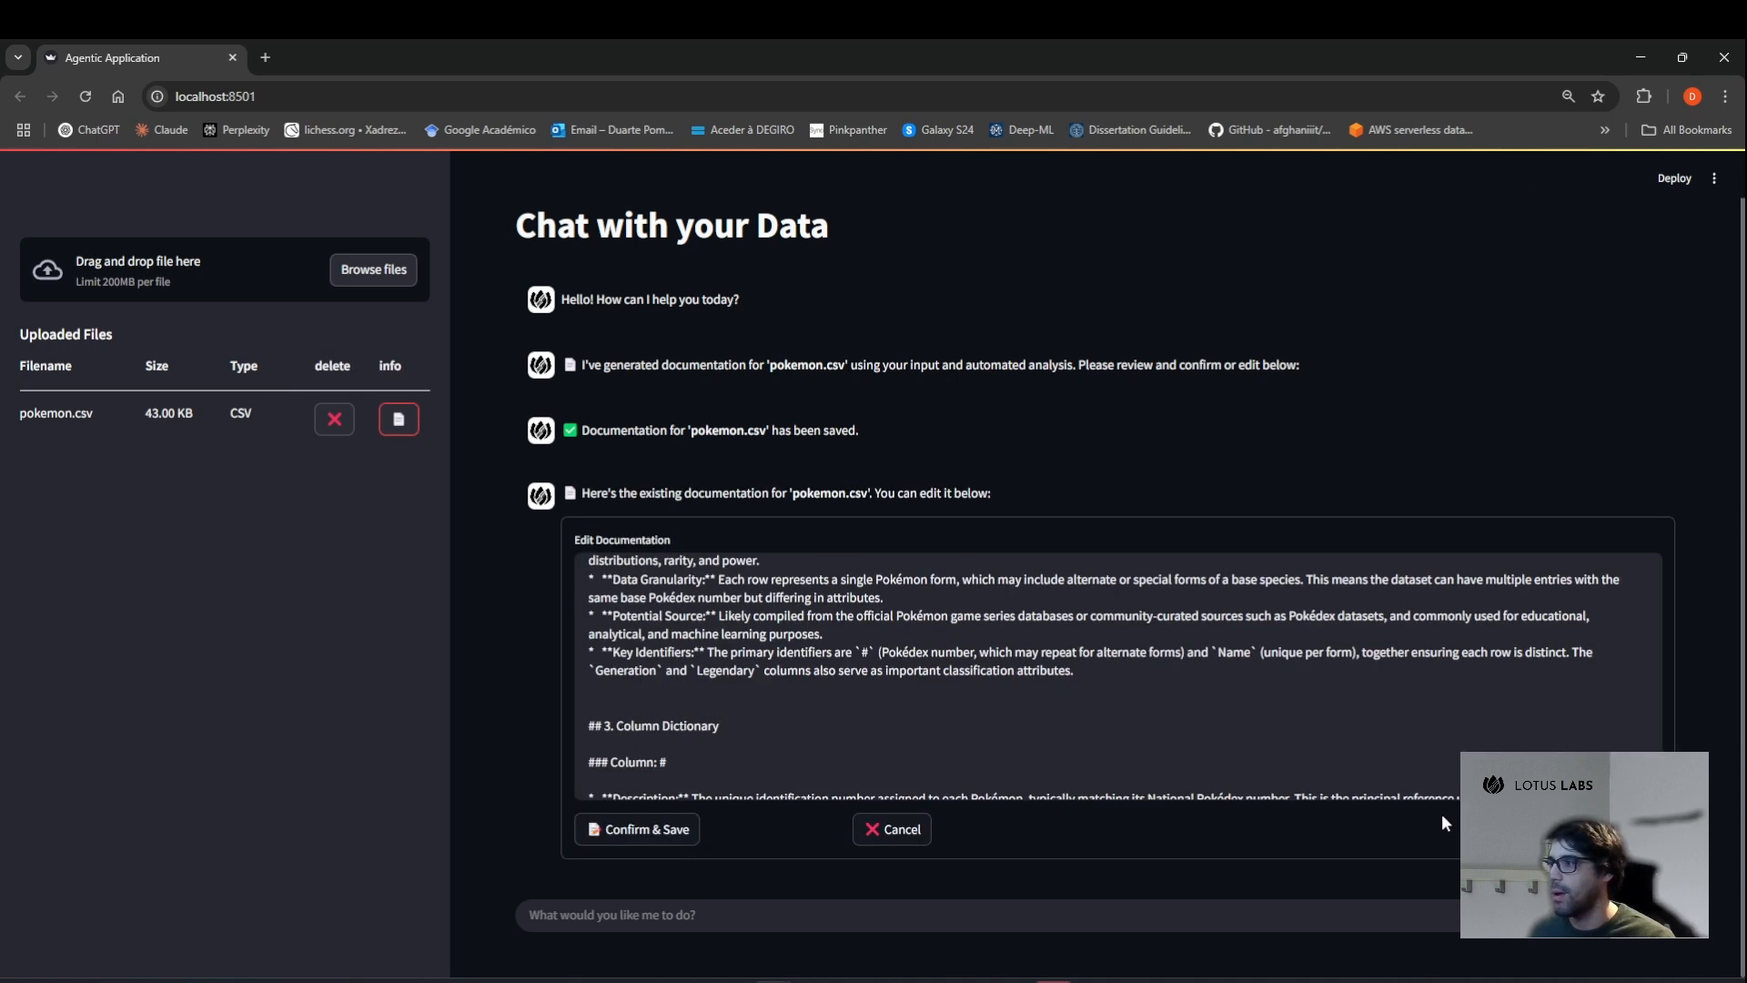
pyautogui.scroll(-3, 1365, 774)
pyautogui.scroll(10, 1000, 728)
# Try an edit by adding "aw" at the end of the Dataset Overview Summary, remove it, and save the documentation again.
pyautogui.click(767, 634)
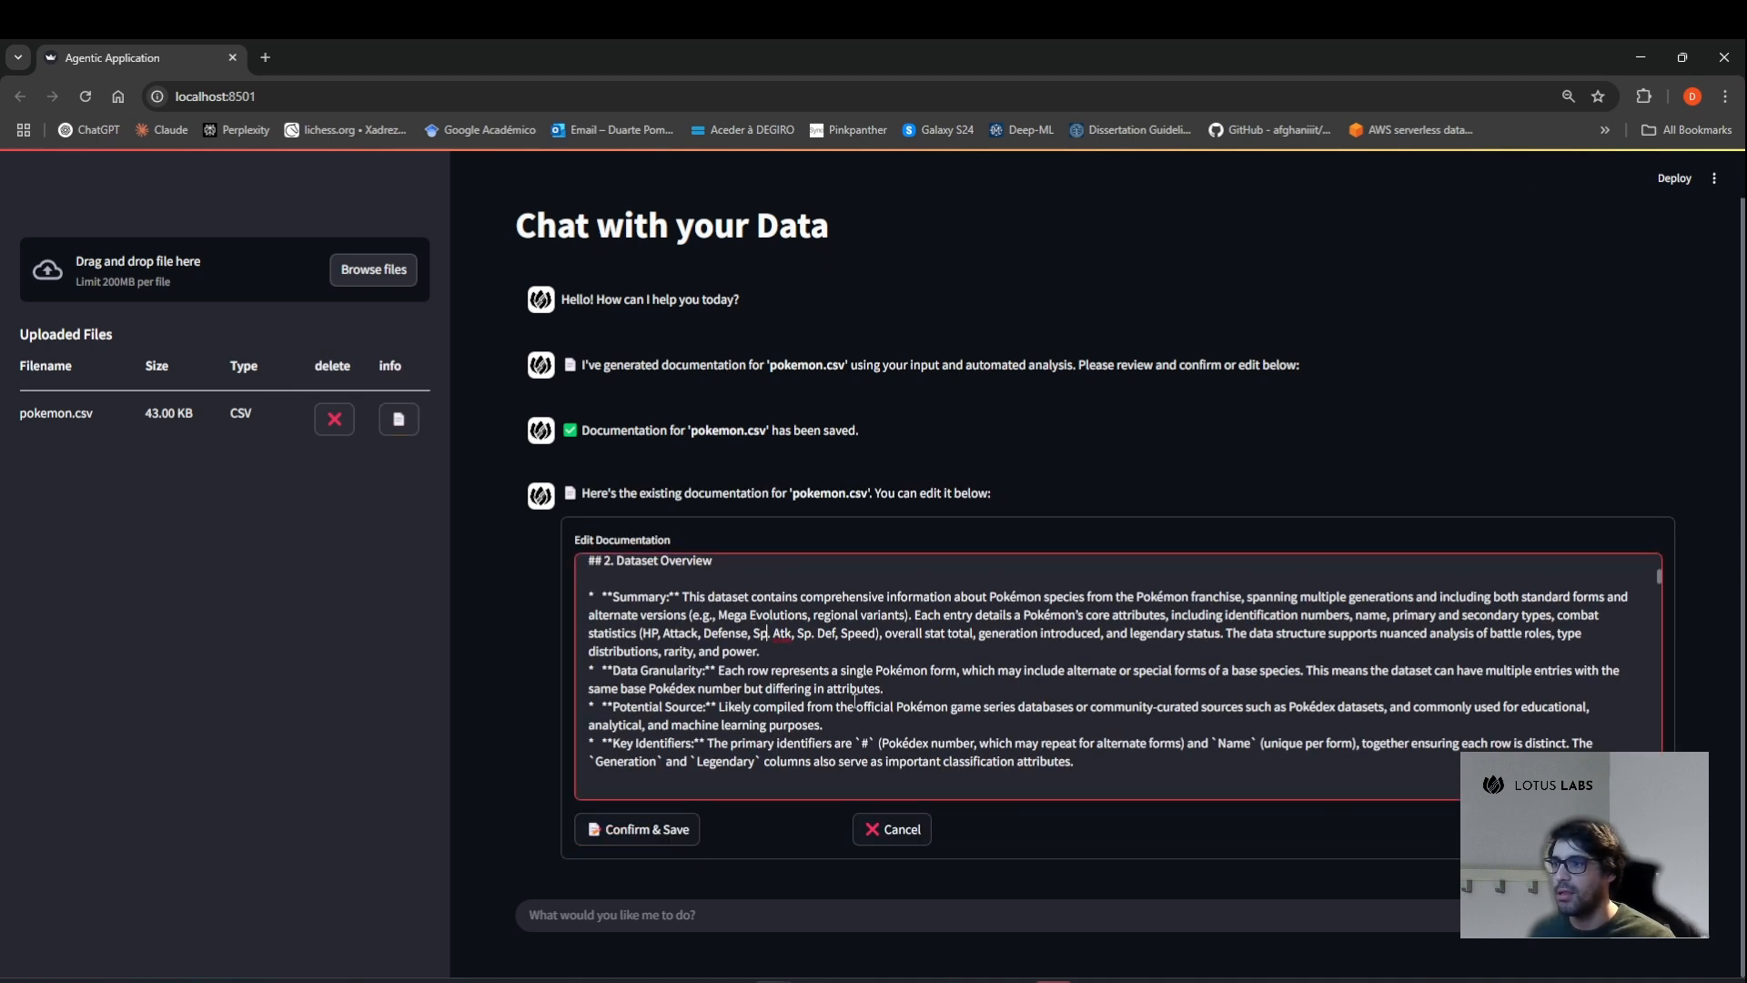
pyautogui.click(812, 650)
pyautogui.write('aw')
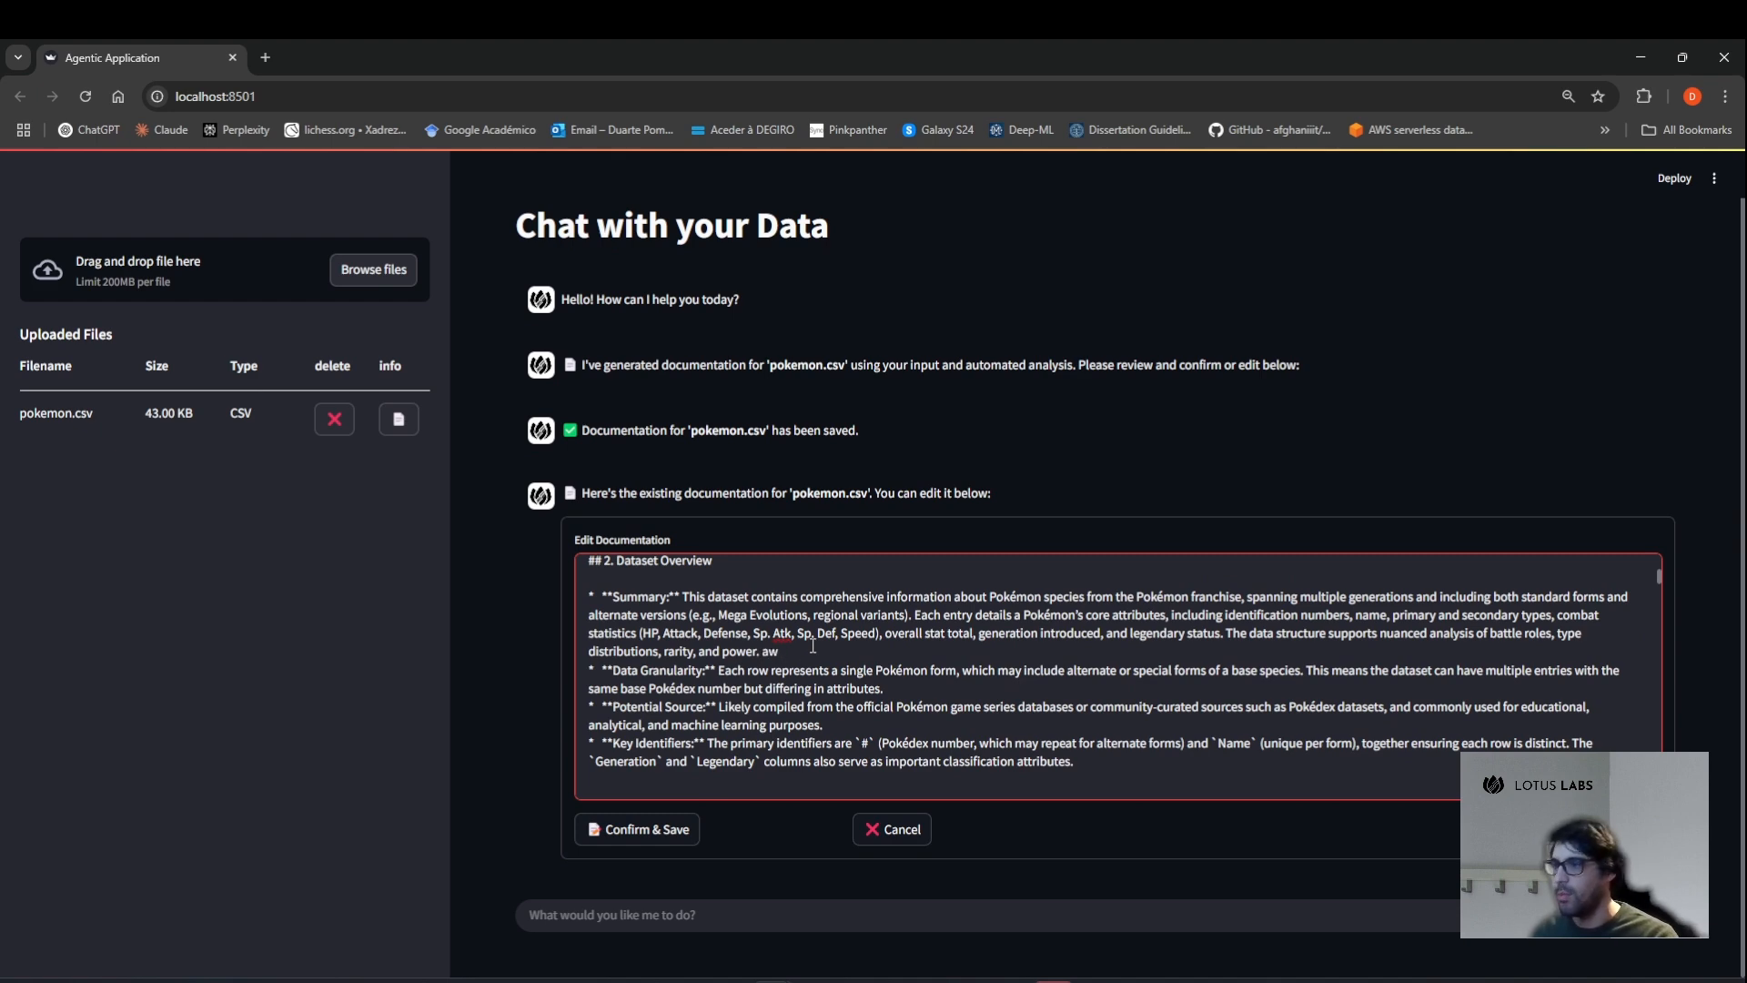
pyautogui.press('BackSpace')
pyautogui.press('BackSpace')
pyautogui.press('BackSpace')
pyautogui.click(637, 829)
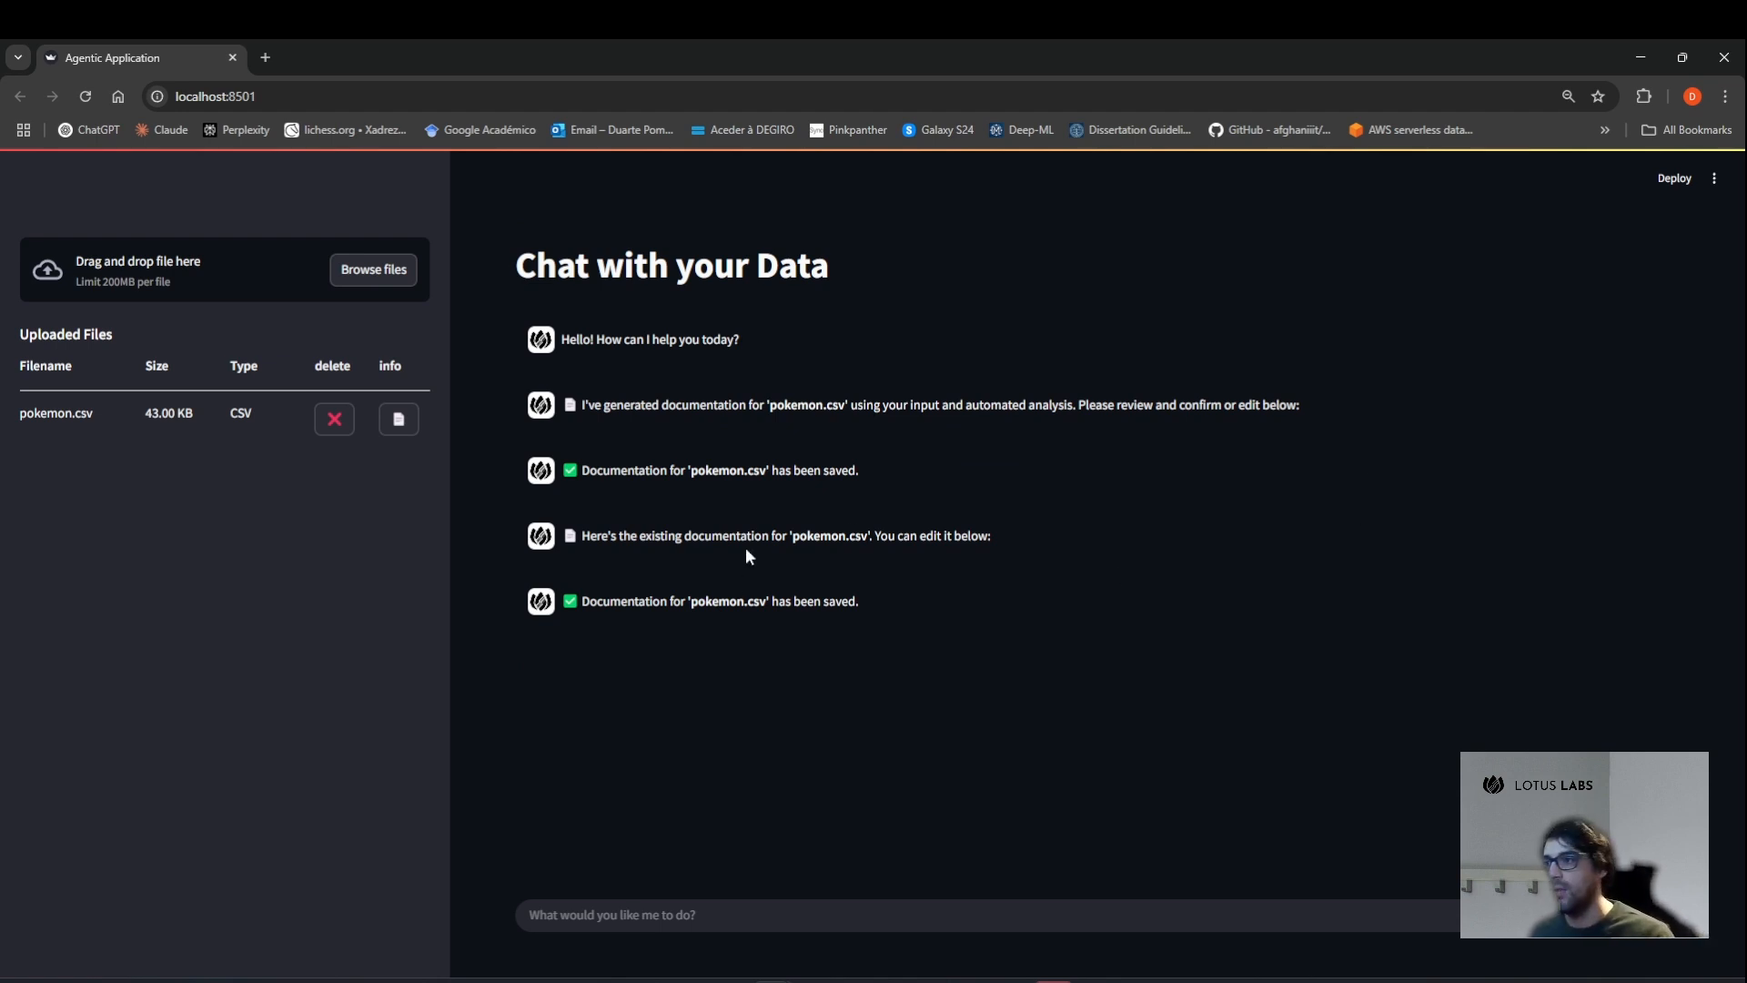
pyautogui.click(874, 915)
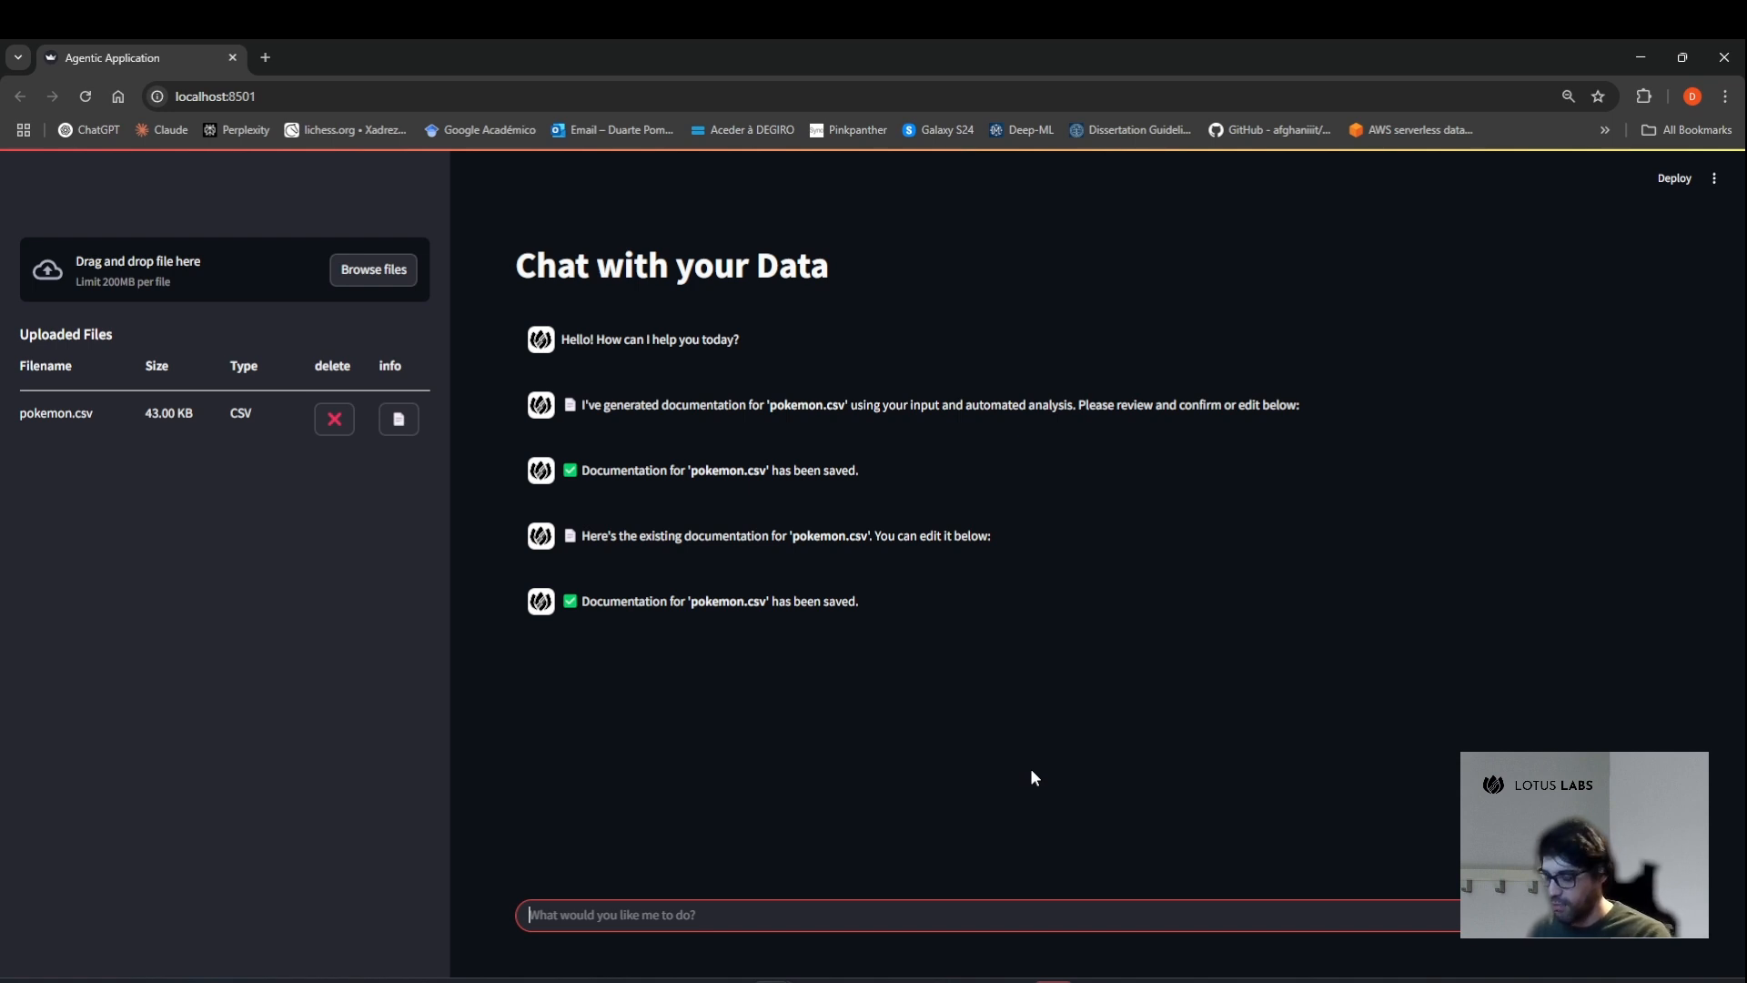
pyautogui.write('Show')
pyautogui.press('BackSpace')
pyautogui.press('BackSpace')
pyautogui.press('BackSpace')
pyautogui.press('BackSpace')
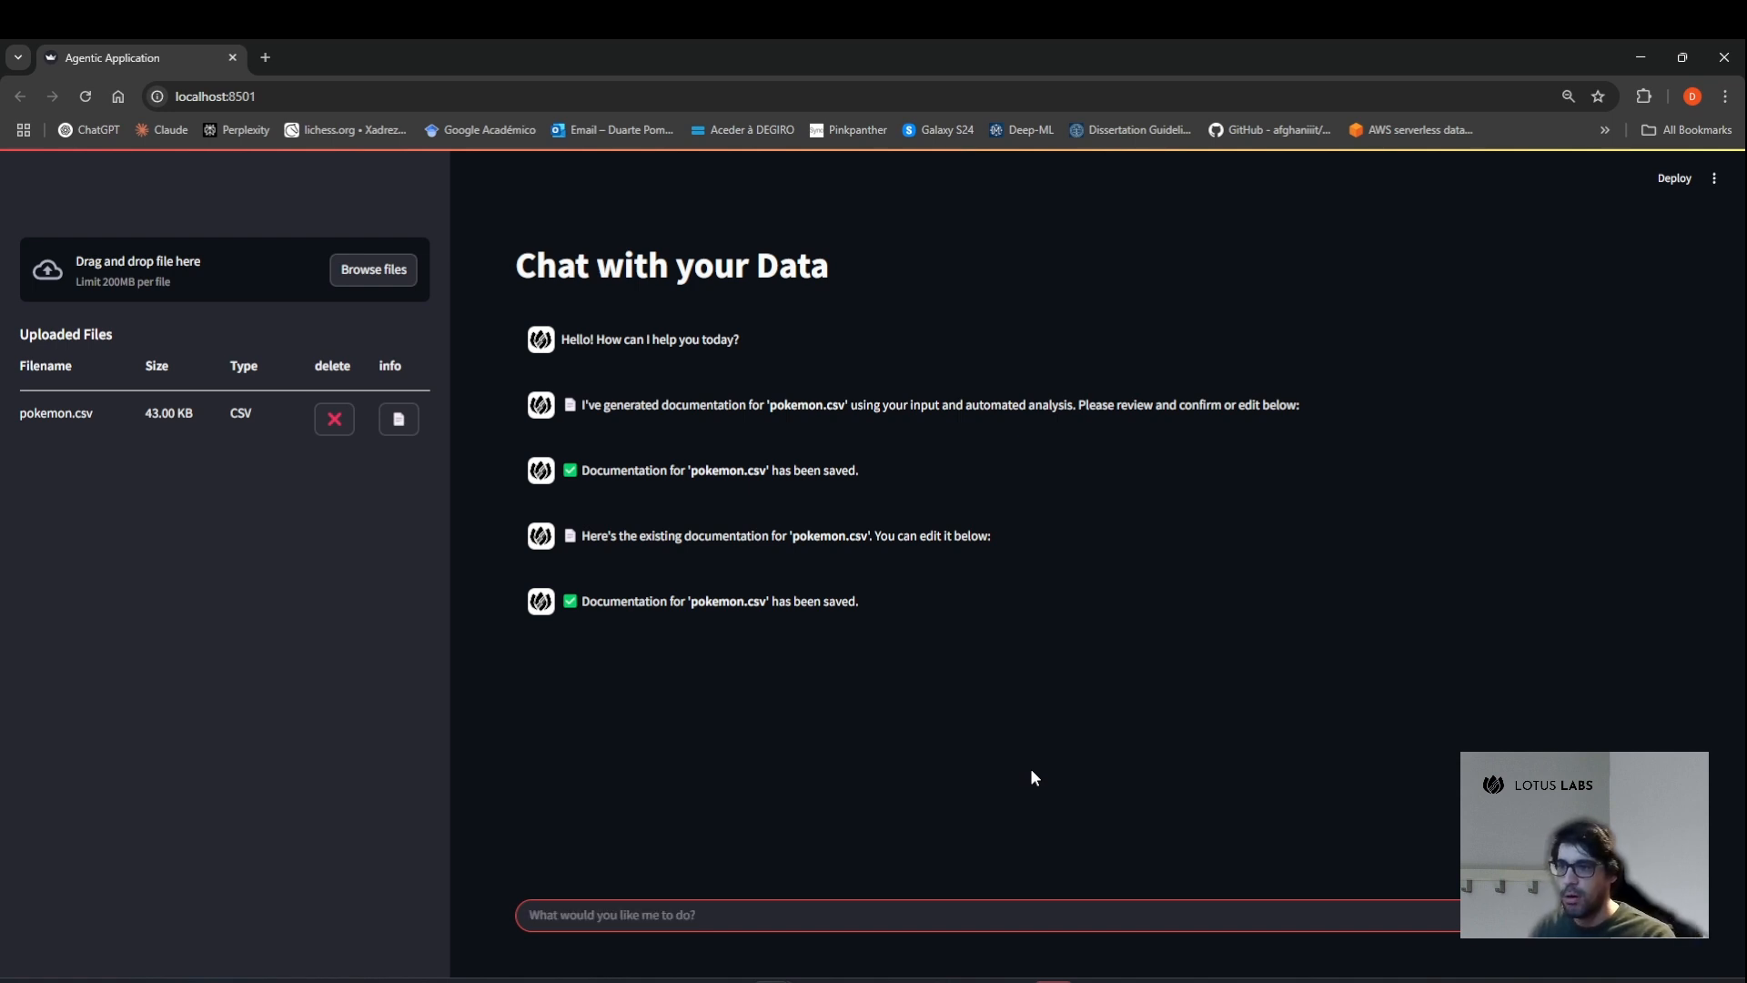
# Ask the chat "What are the top 5 legendary pokemons vs the top 5 non legendary pokemons".
pyautogui.write('What are the')
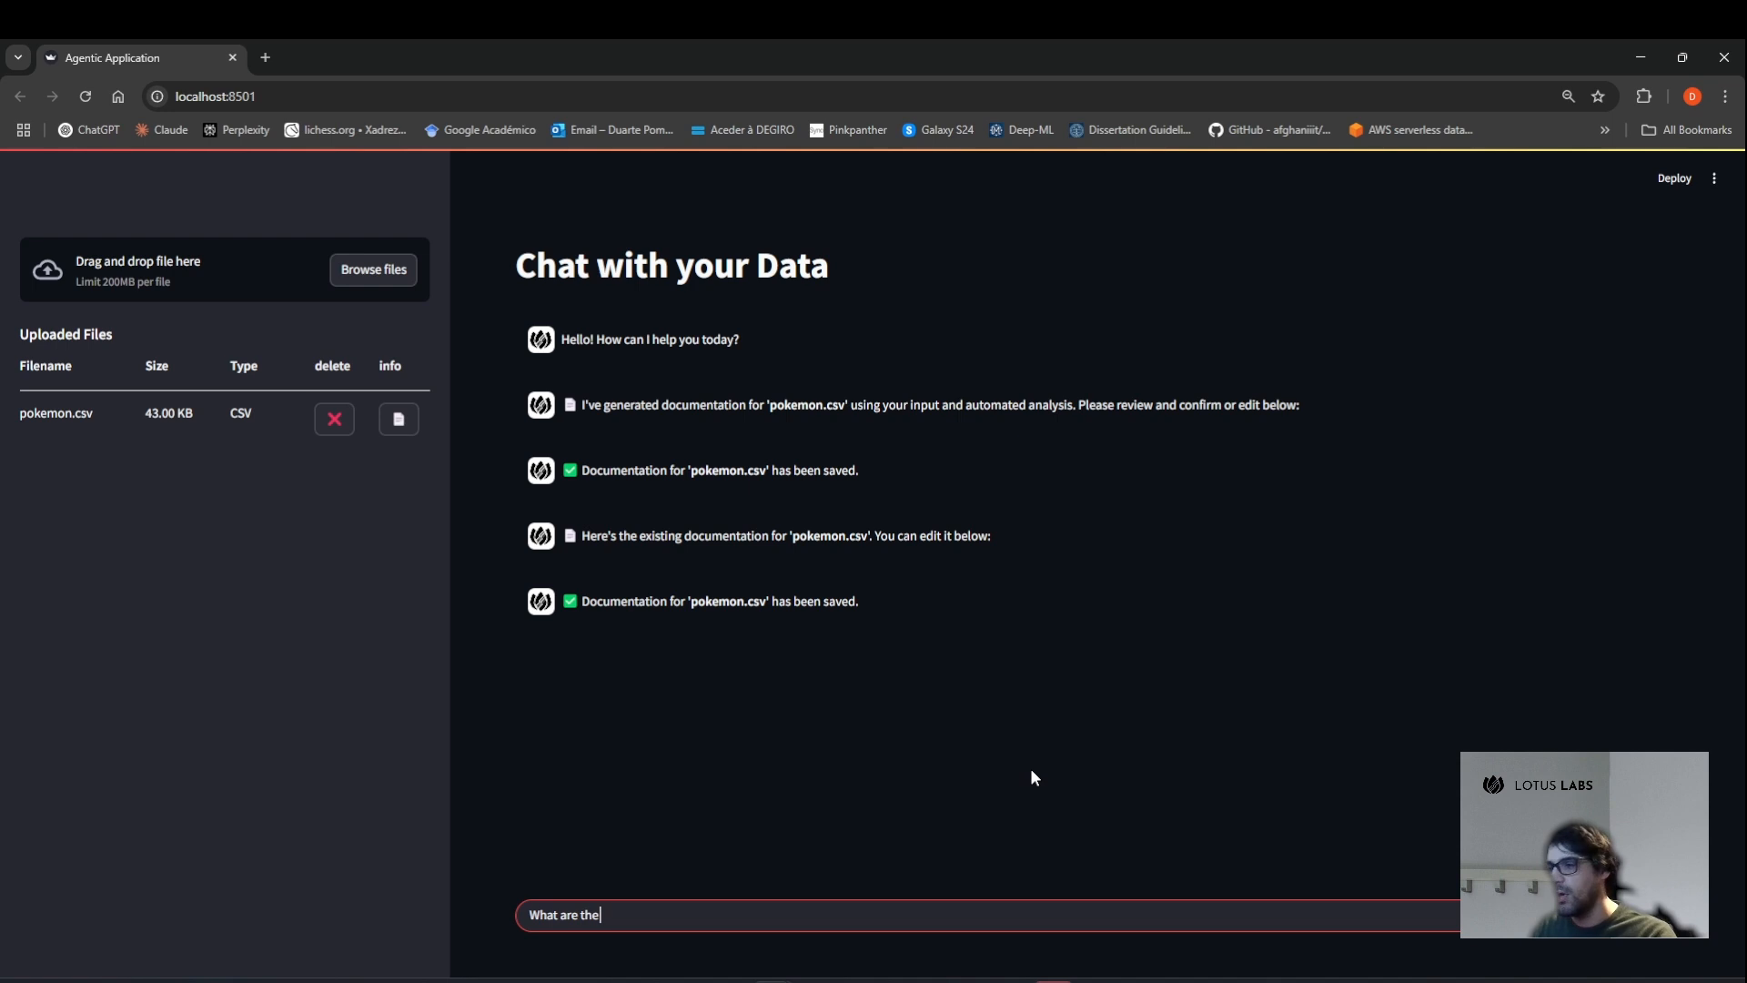
pyautogui.write(' top 5 legendary po')
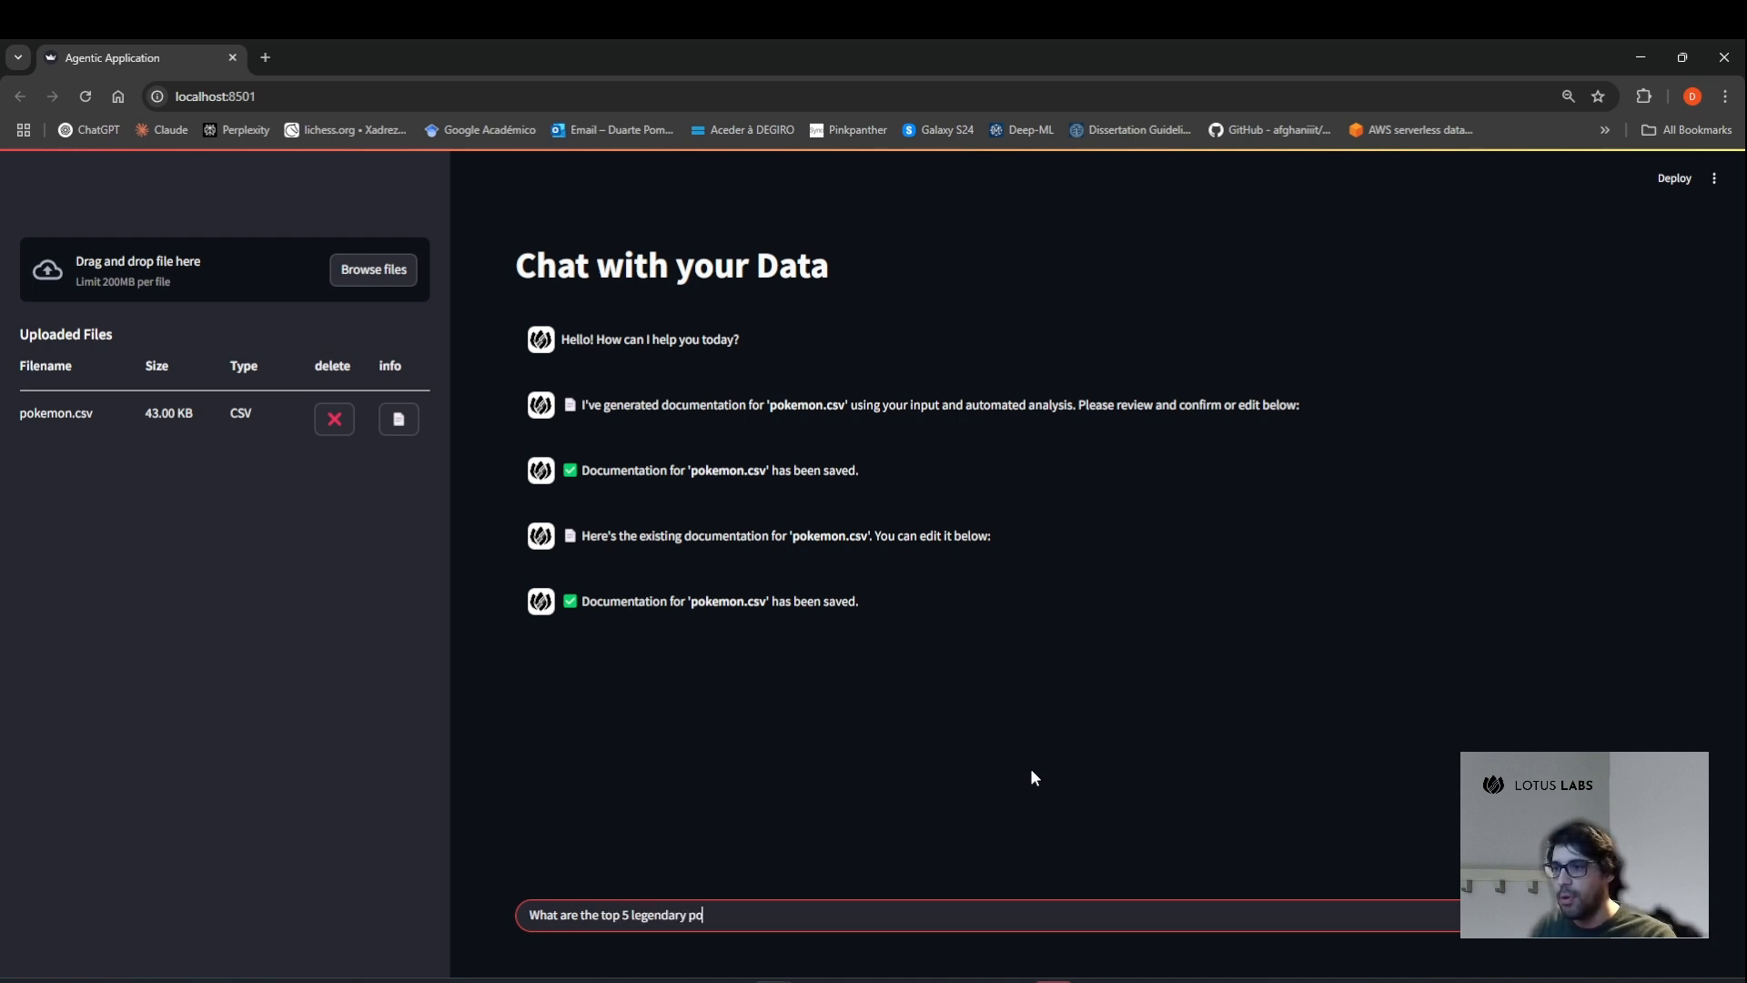
pyautogui.write('kemons vs')
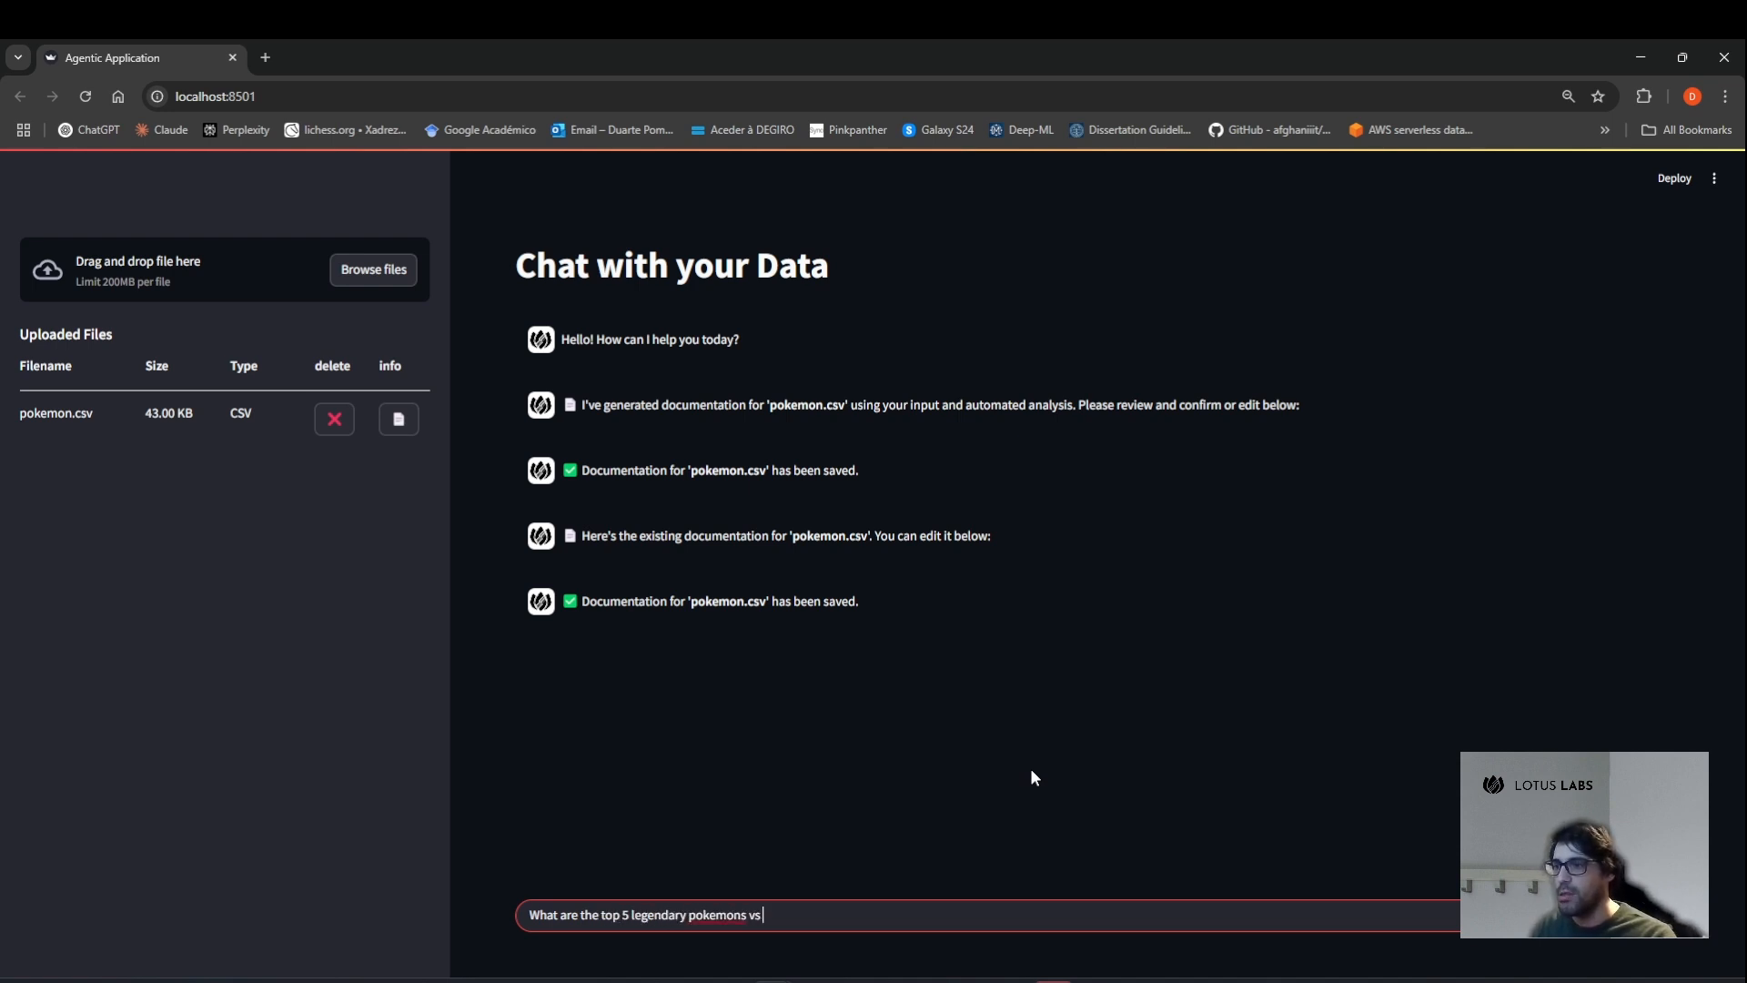
pyautogui.write(' the top 5')
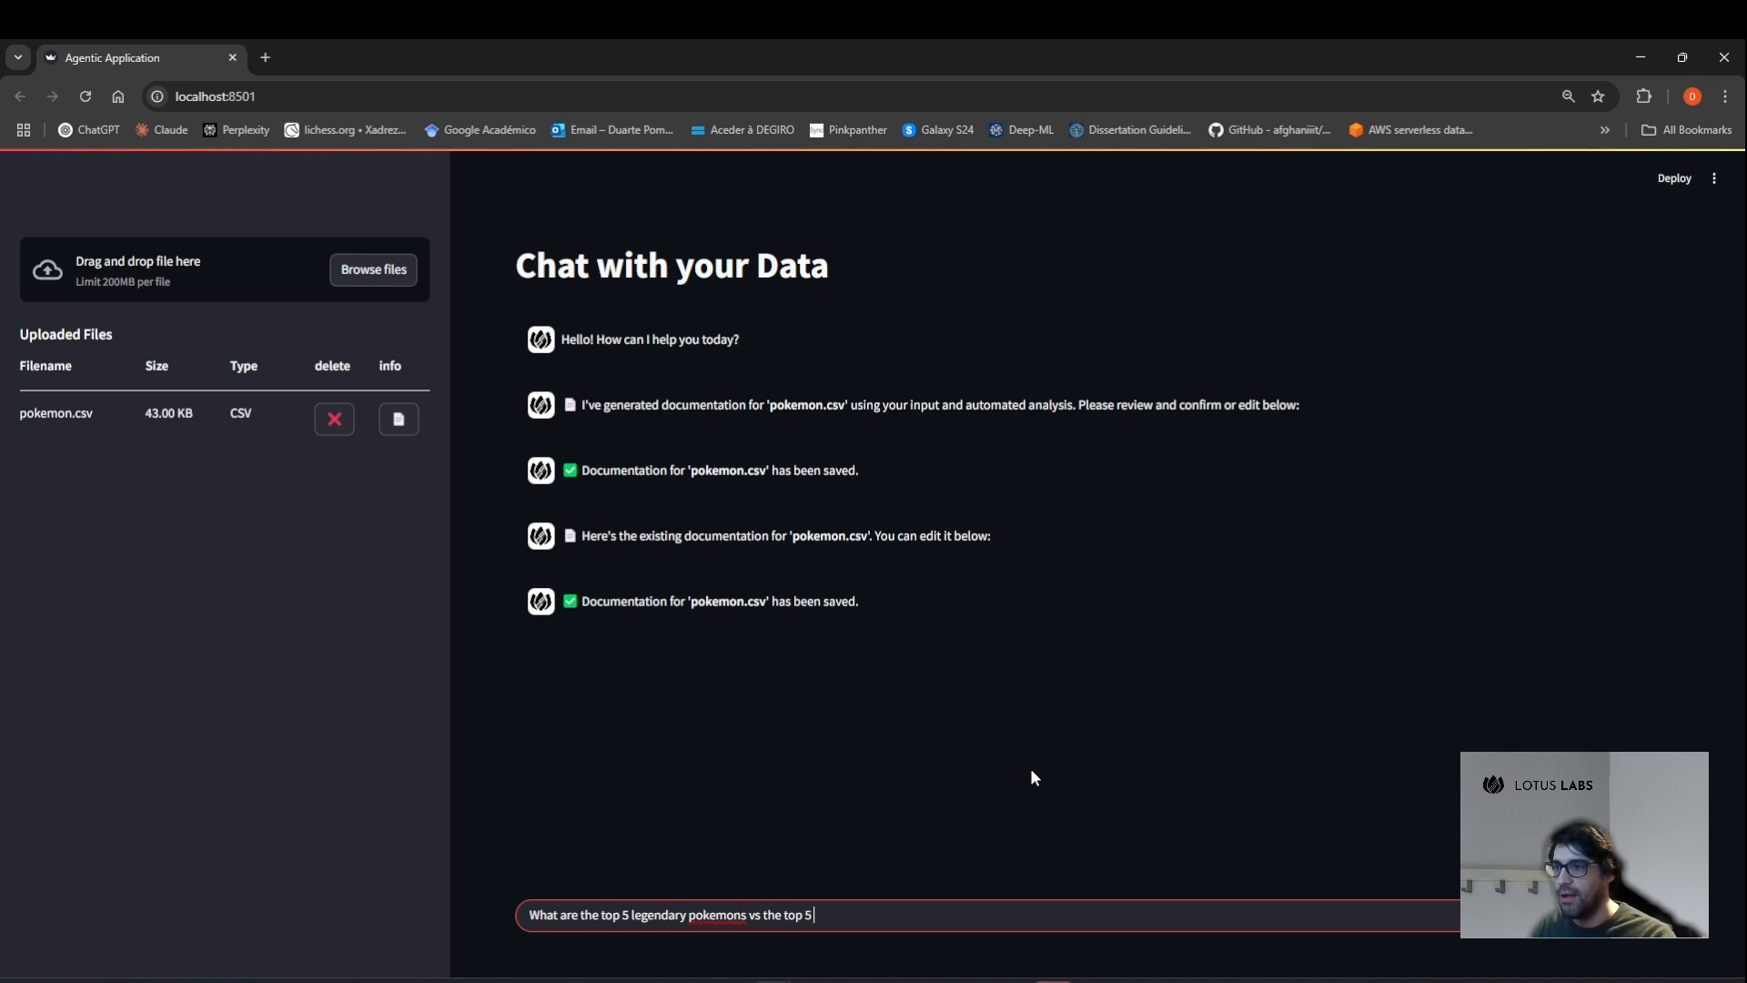
pyautogui.write(' non legendary po')
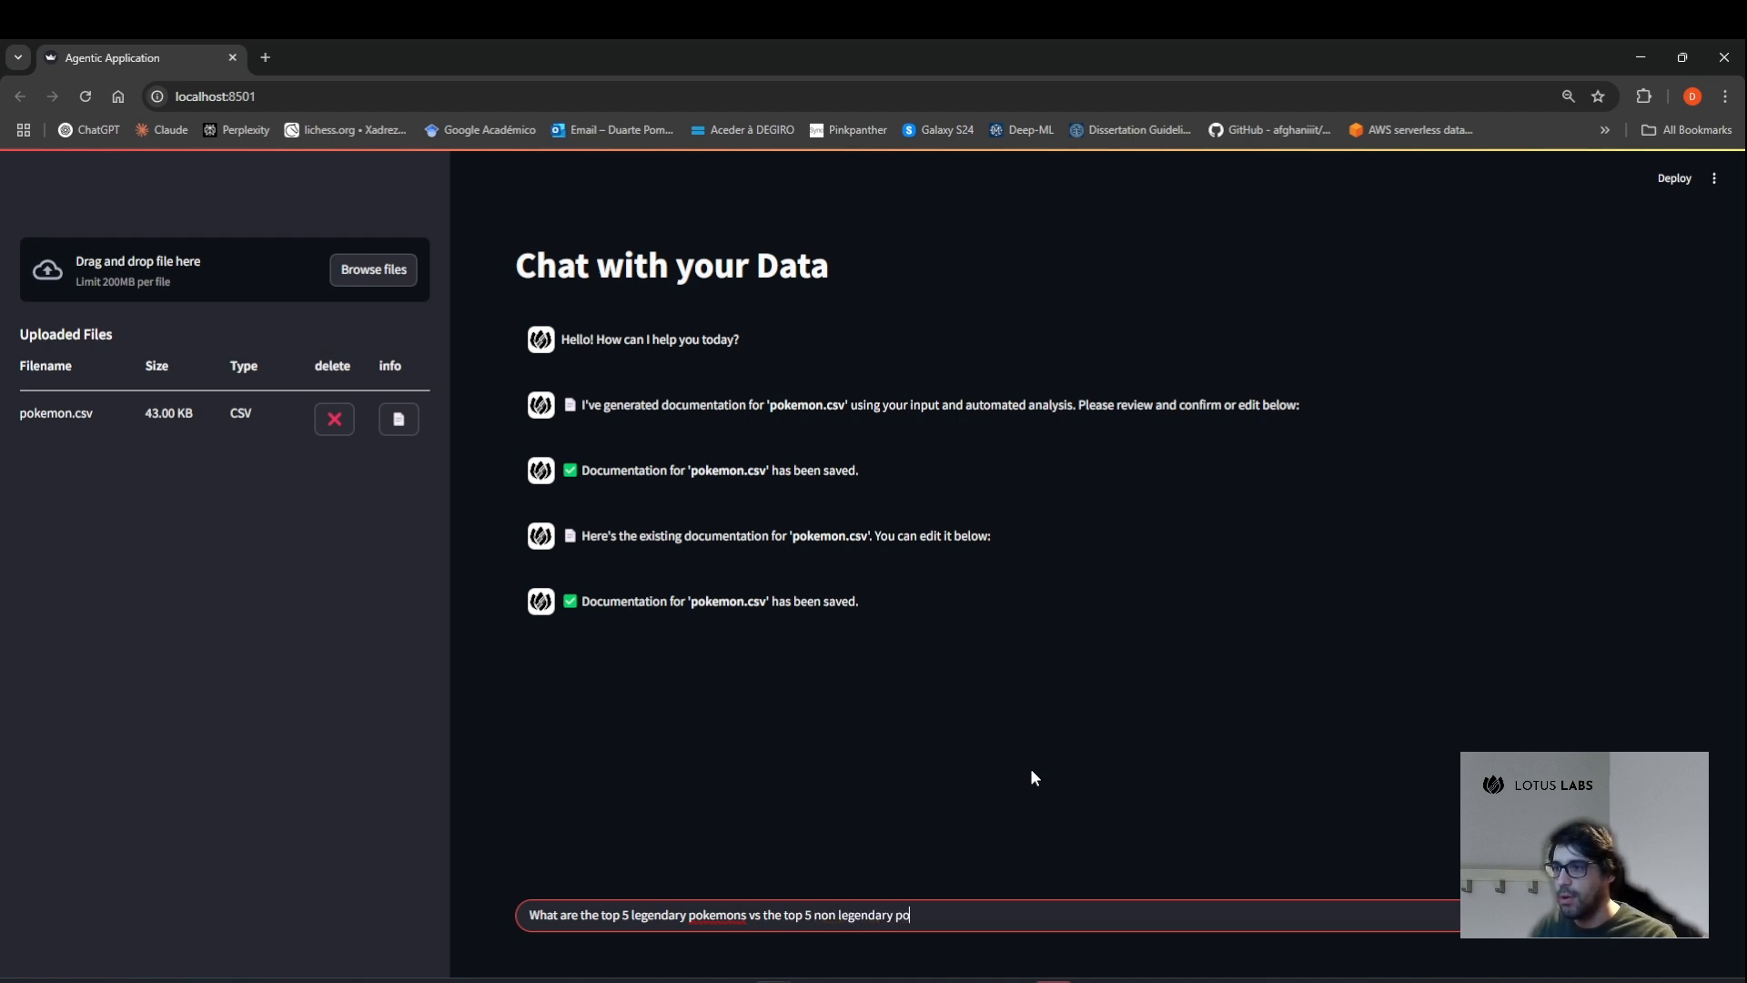
pyautogui.write('kemons')
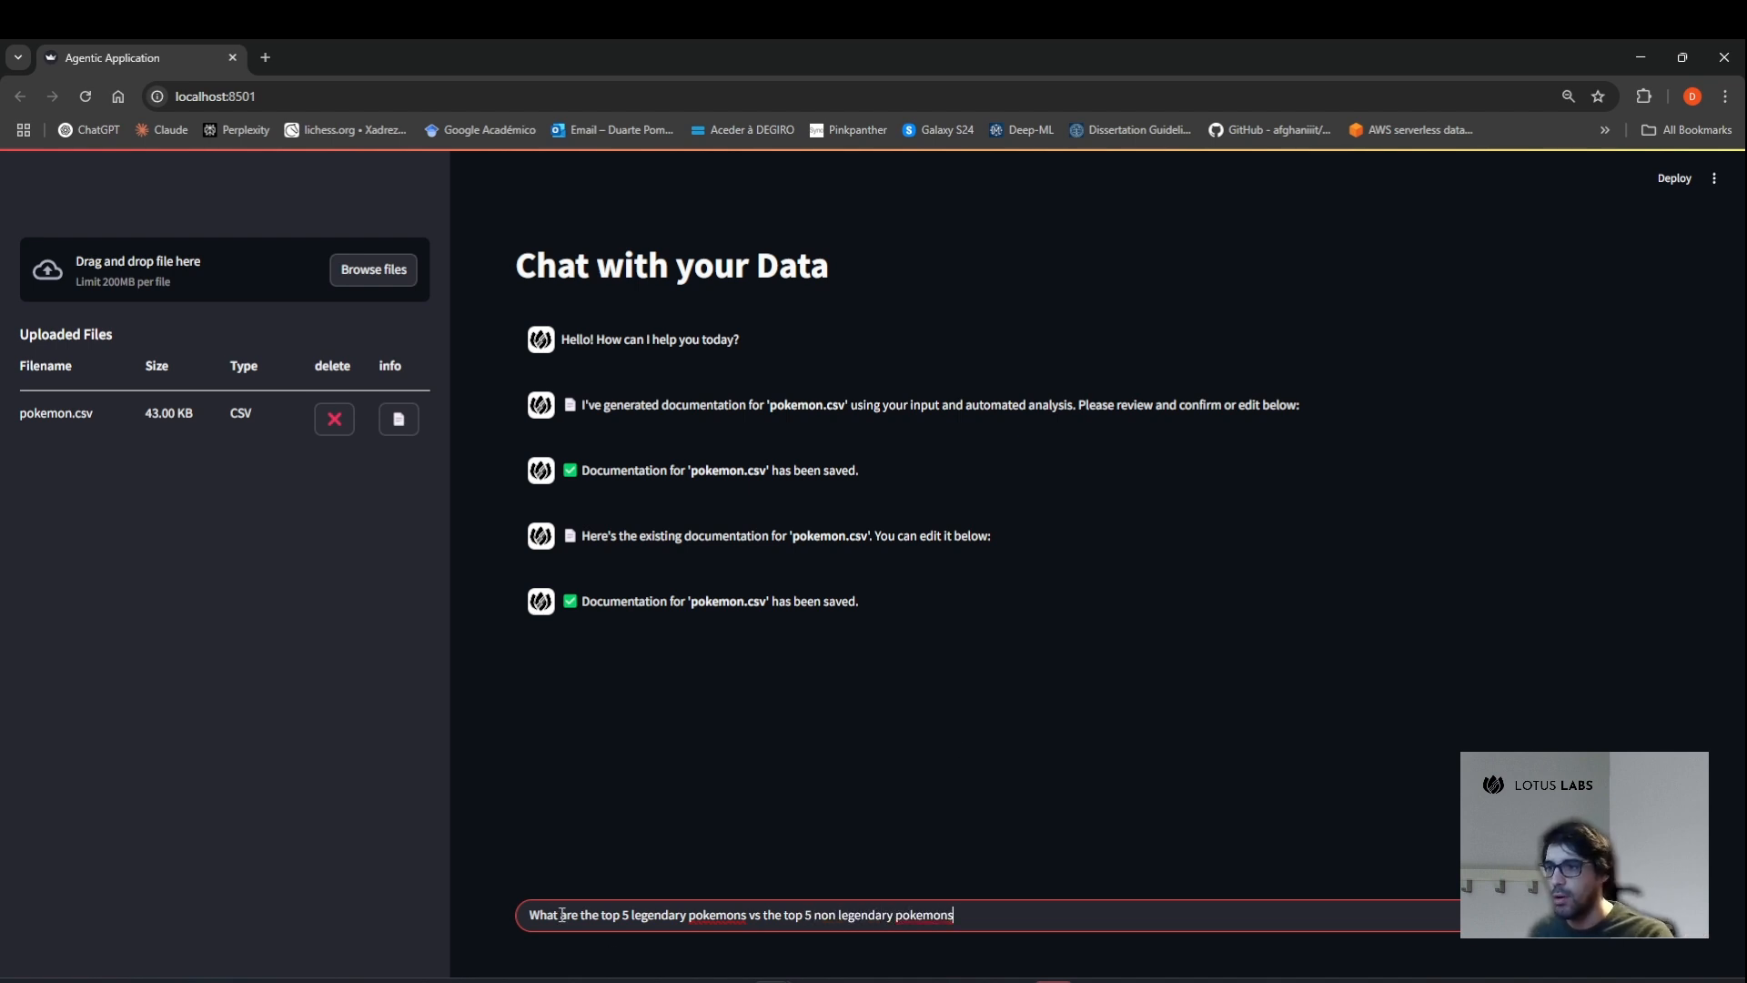
pyautogui.moveTo(562, 914); pyautogui.dragTo(531, 913)
pyautogui.click(1120, 908)
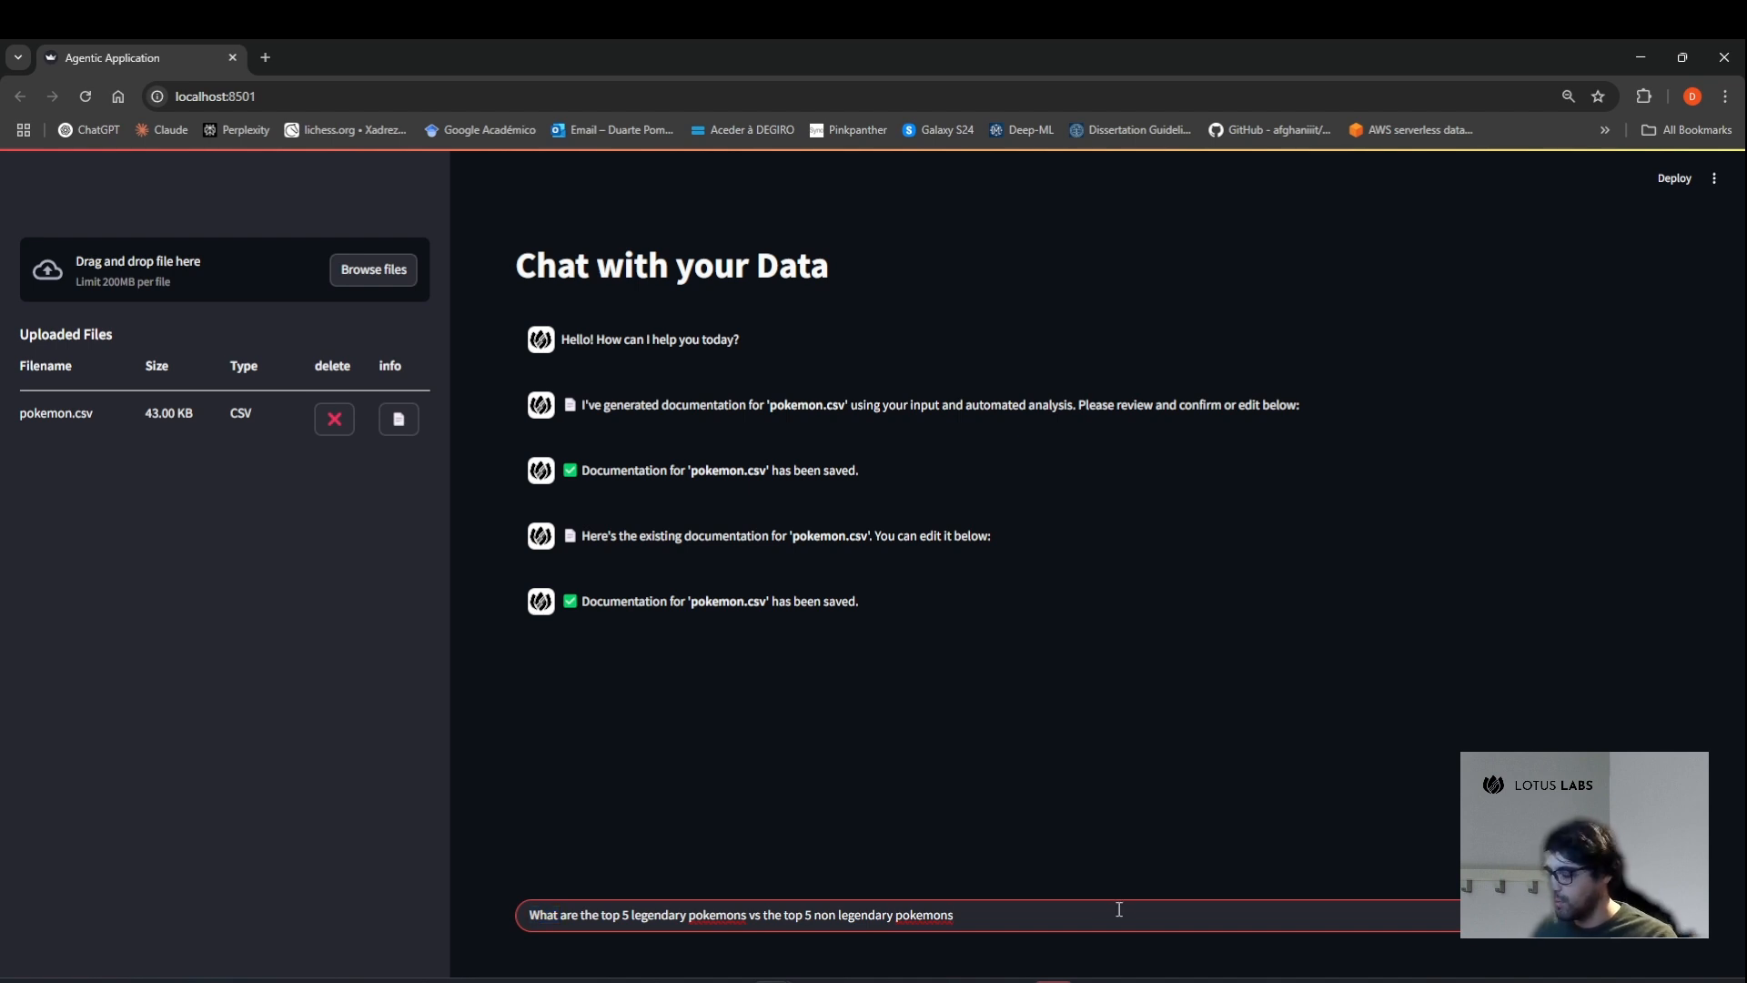
pyautogui.press('Return')
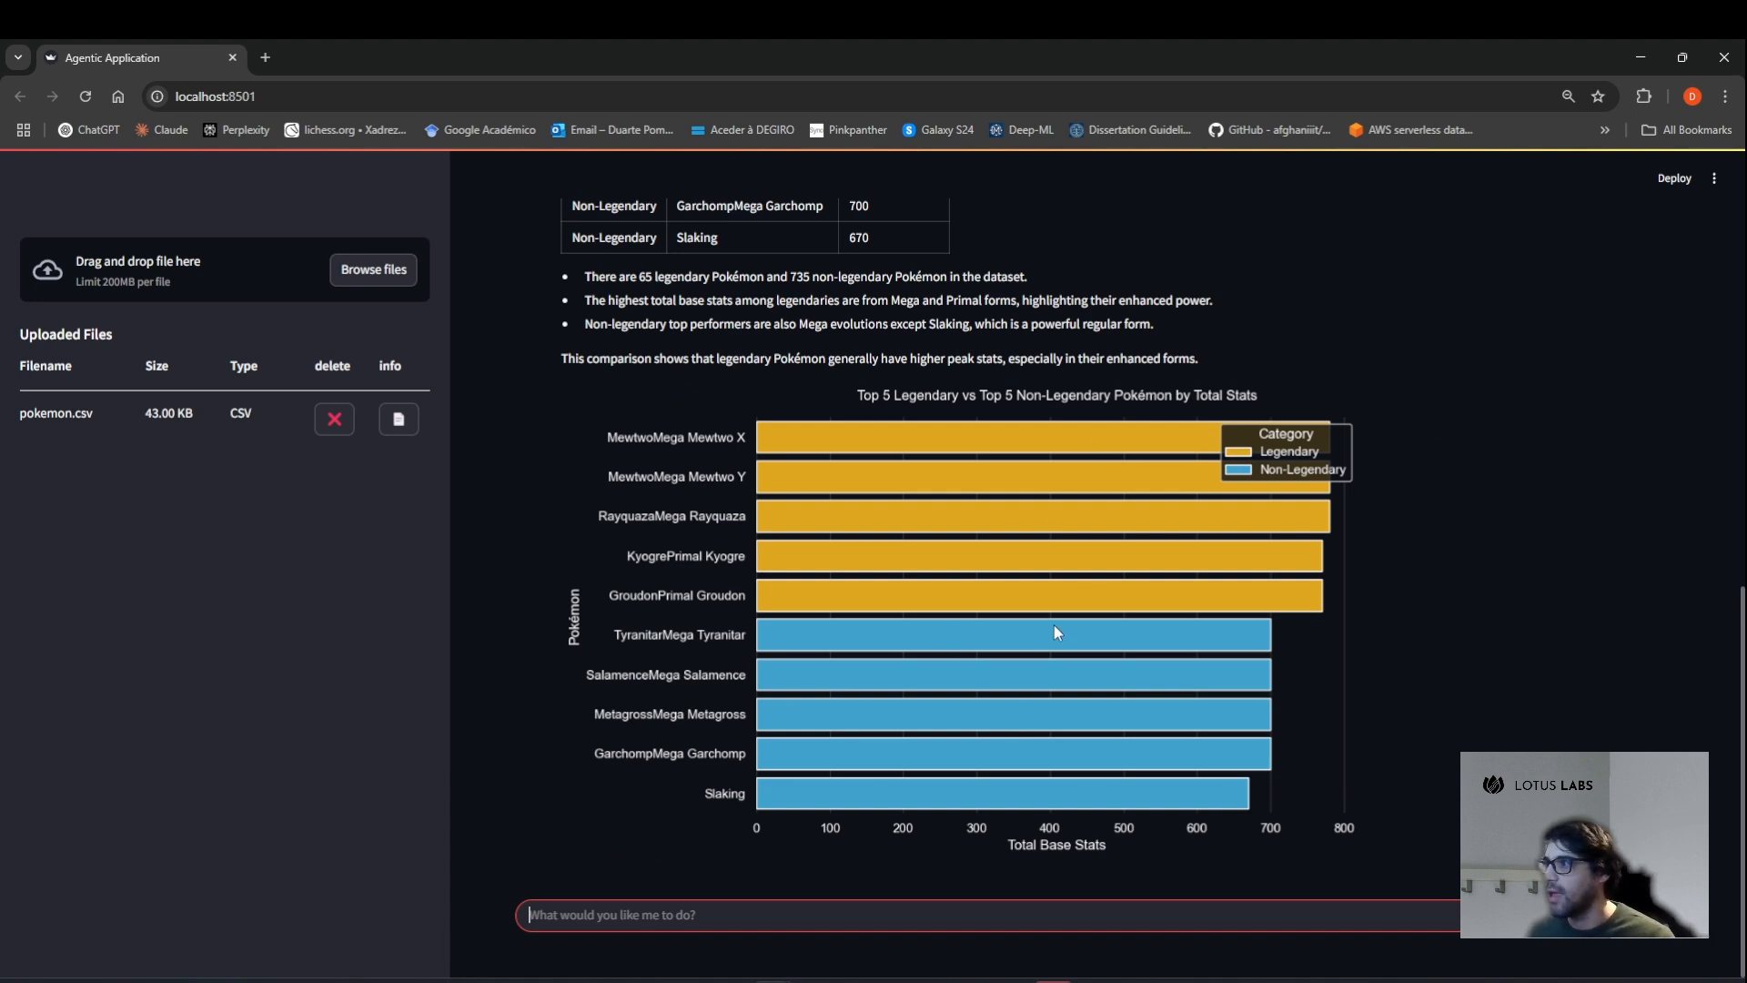
# Review the answer on top legendary versus non-legendary Pokémon: its summary, details table, bullet notes and bar chart.
pyautogui.scroll(6, 1059, 651)
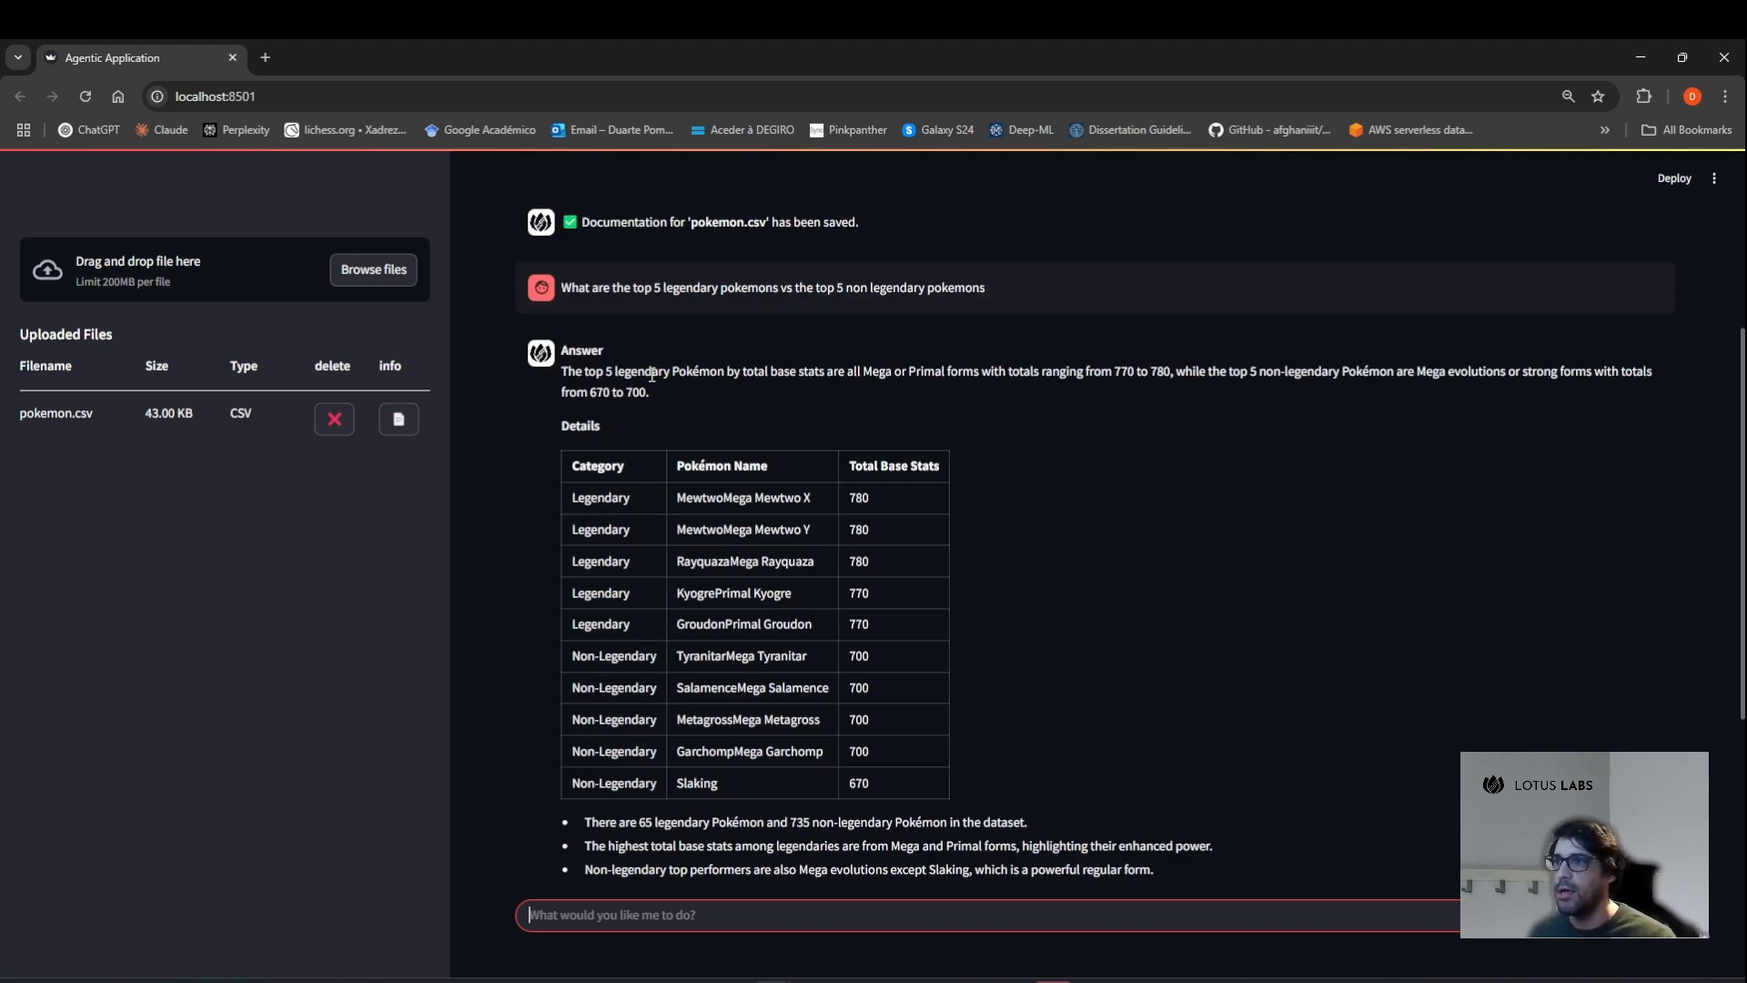
pyautogui.moveTo(597, 371); pyautogui.dragTo(1015, 373)
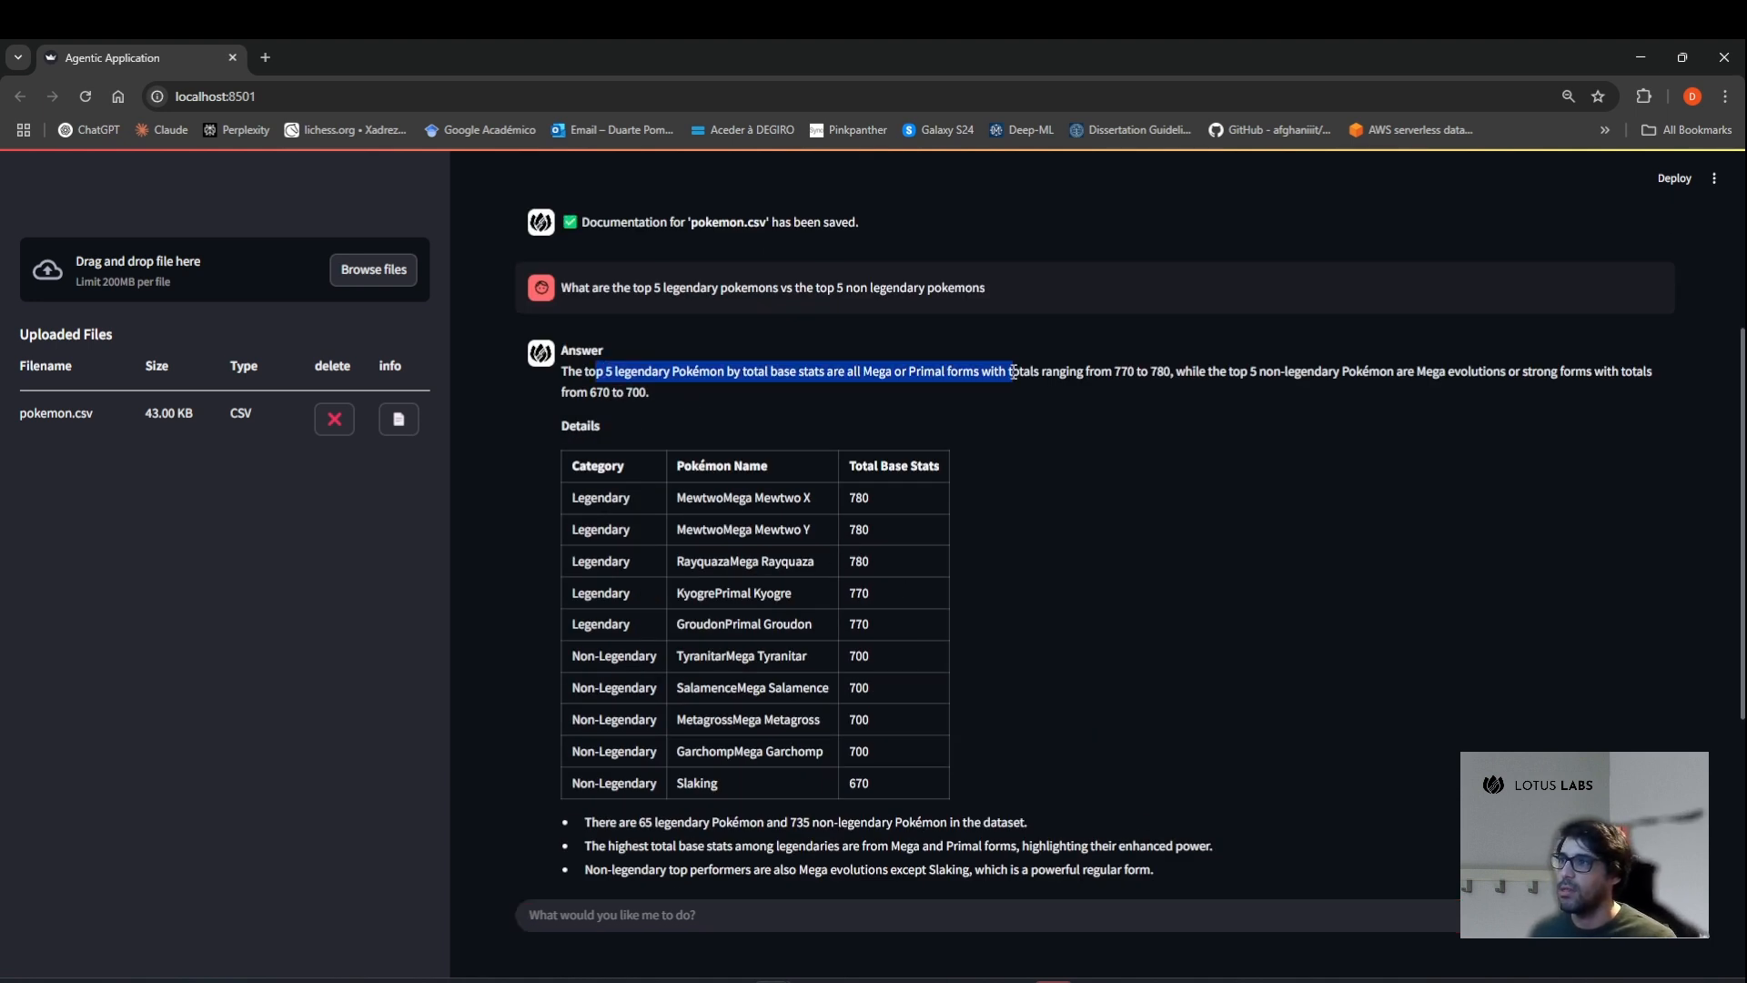
pyautogui.moveTo(847, 372); pyautogui.dragTo(1170, 373)
pyautogui.click(1054, 414)
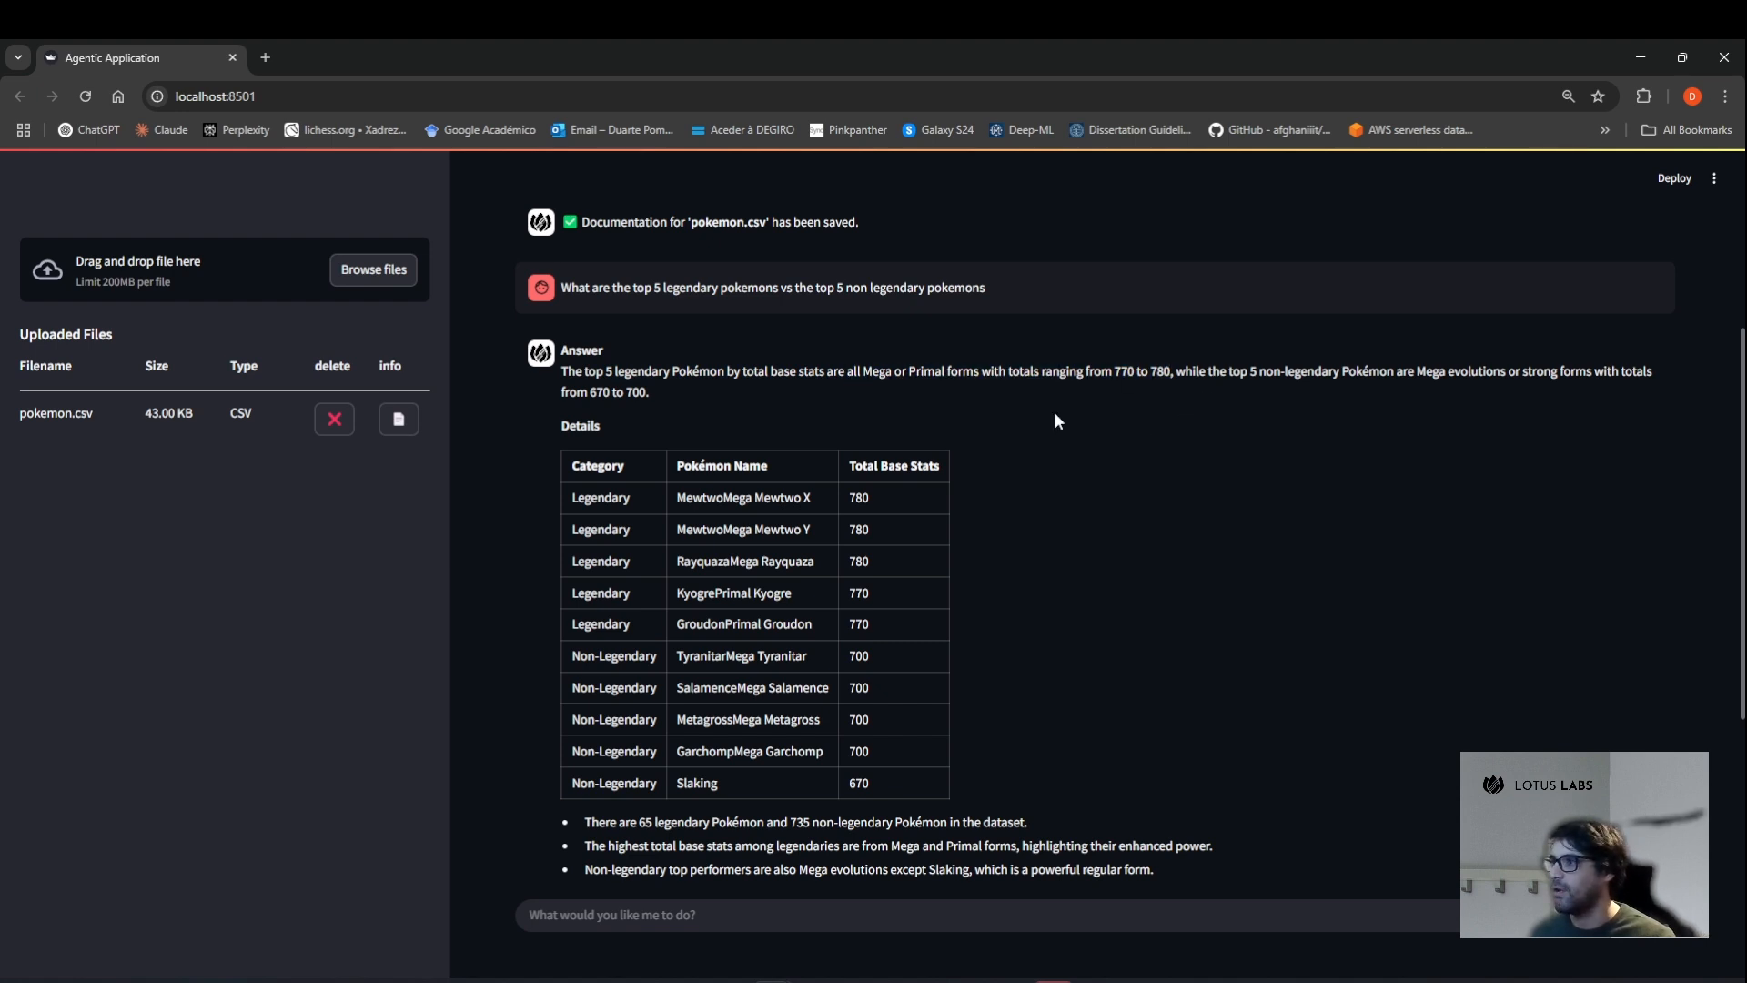
pyautogui.scroll(-1, 959, 559)
pyautogui.moveTo(899, 528)
pyautogui.mouseDown()
pyautogui.moveTo(555, 396)
pyautogui.moveTo(902, 515)
pyautogui.mouseUp()
pyautogui.click(603, 408)
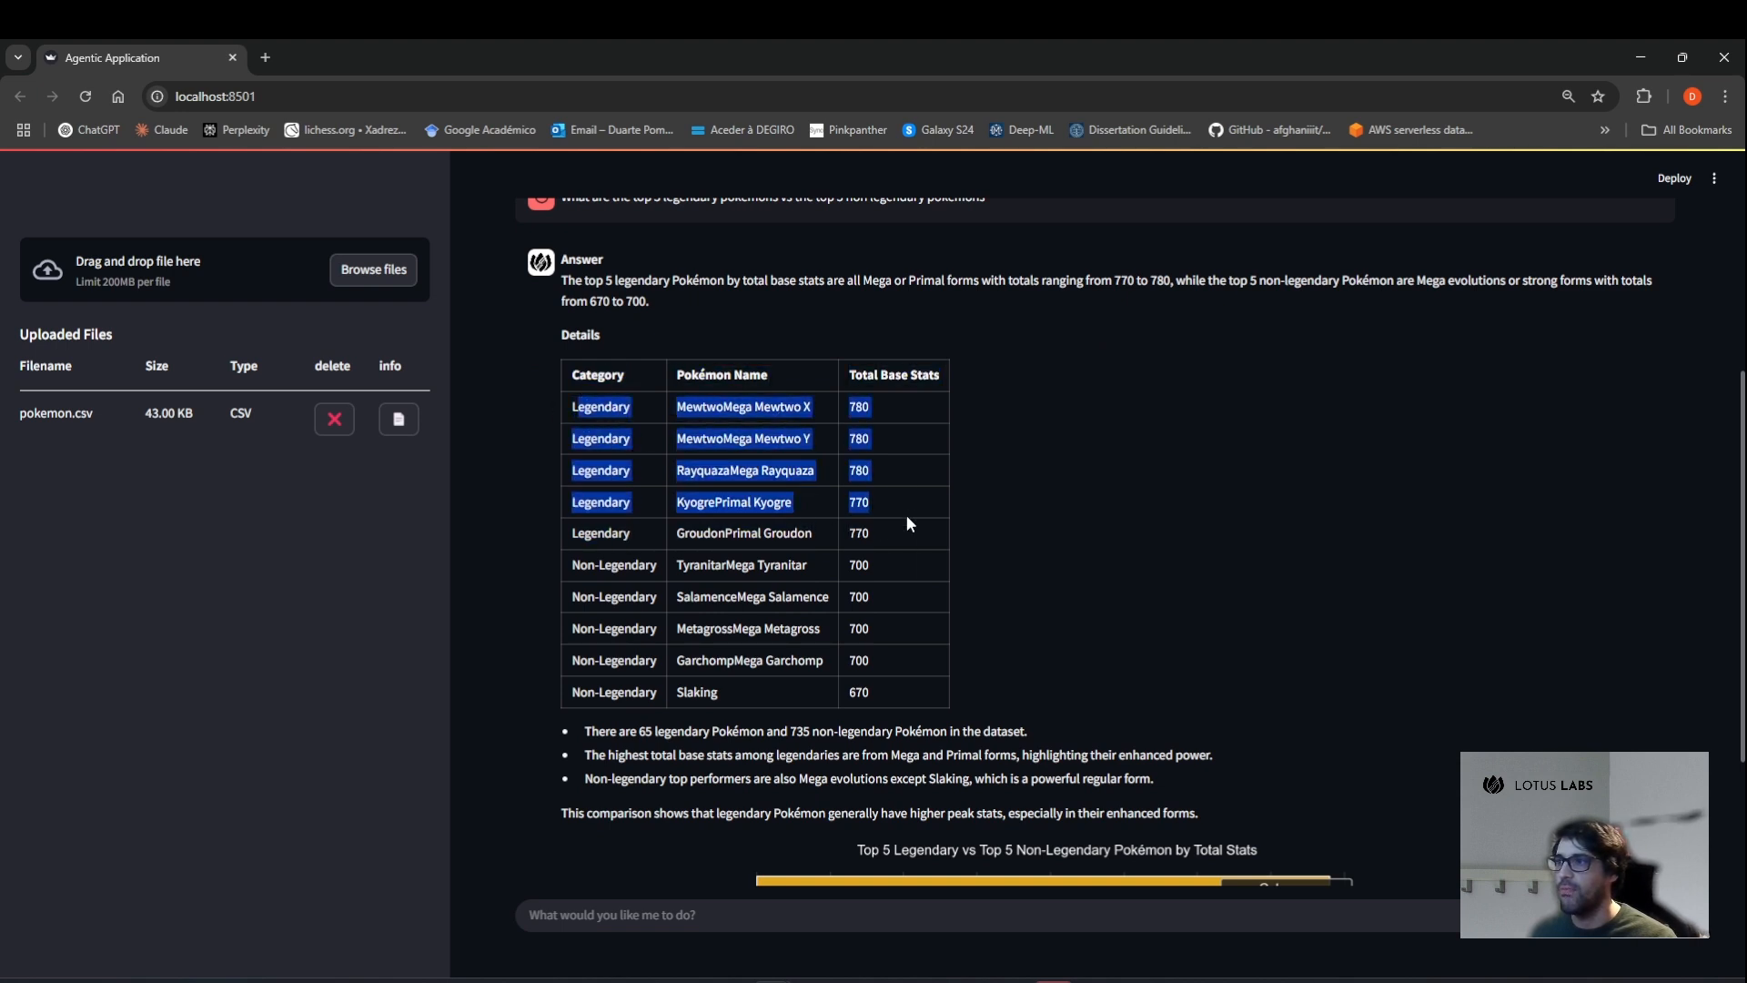
pyautogui.moveTo(573, 565); pyautogui.dragTo(929, 691)
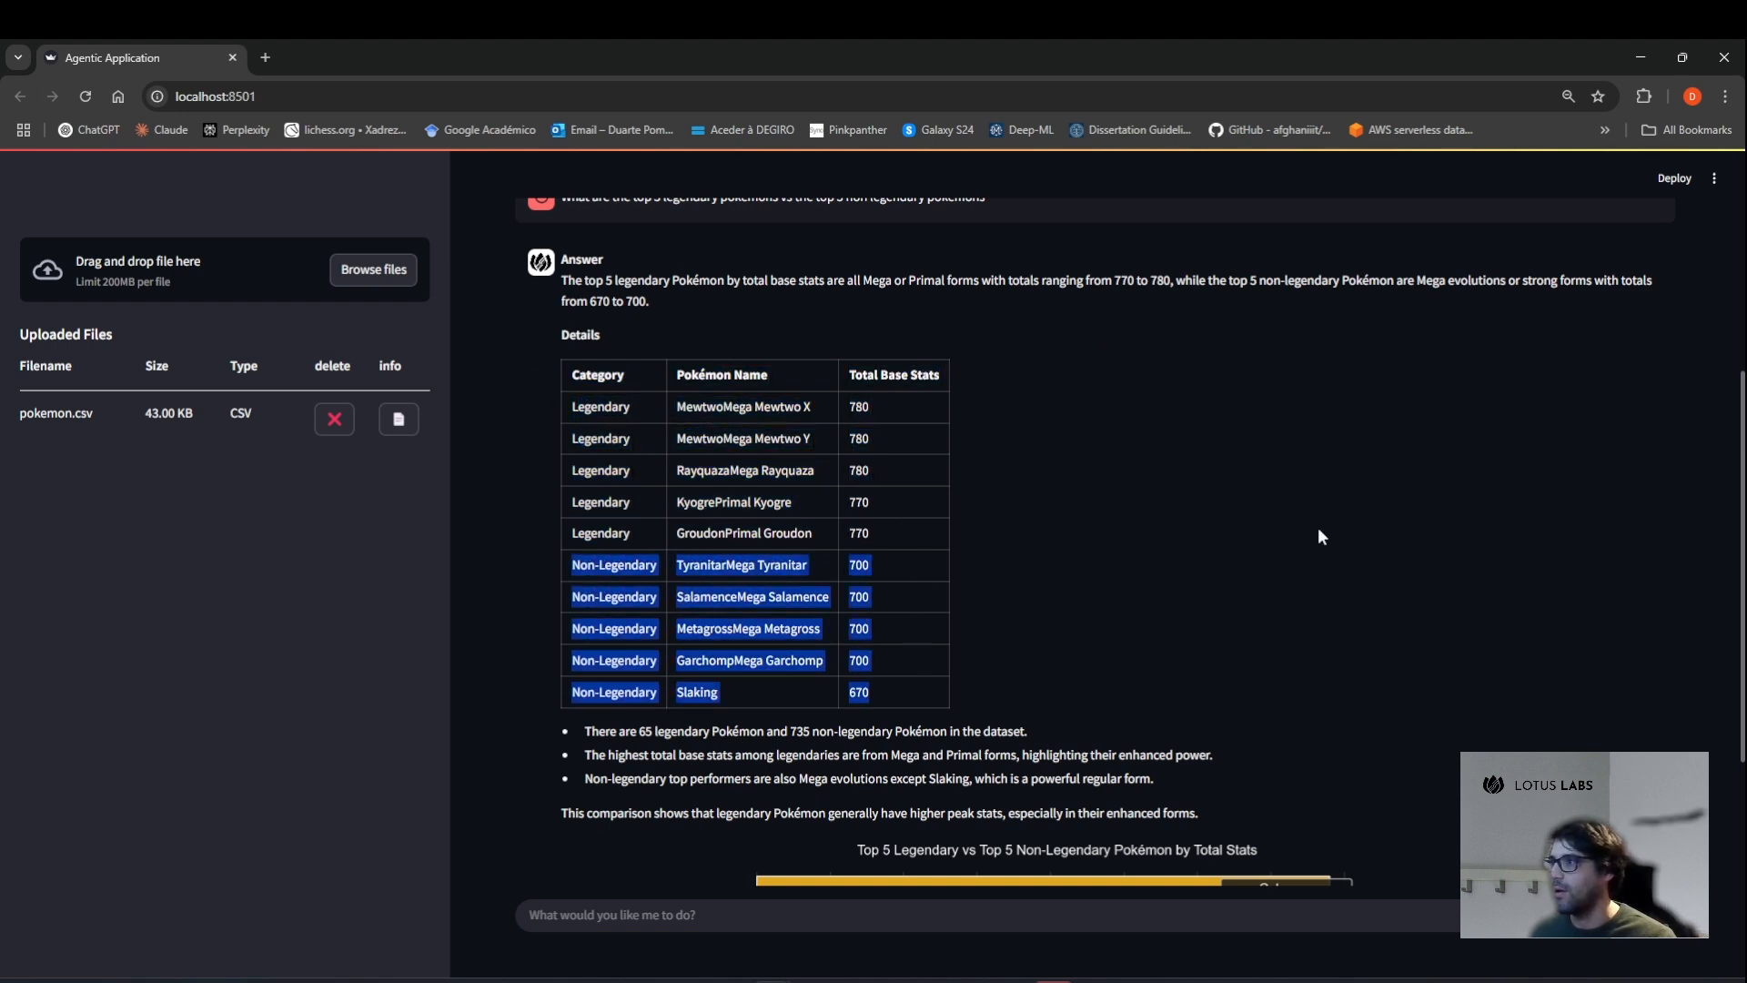
pyautogui.scroll(-3, 1538, 318)
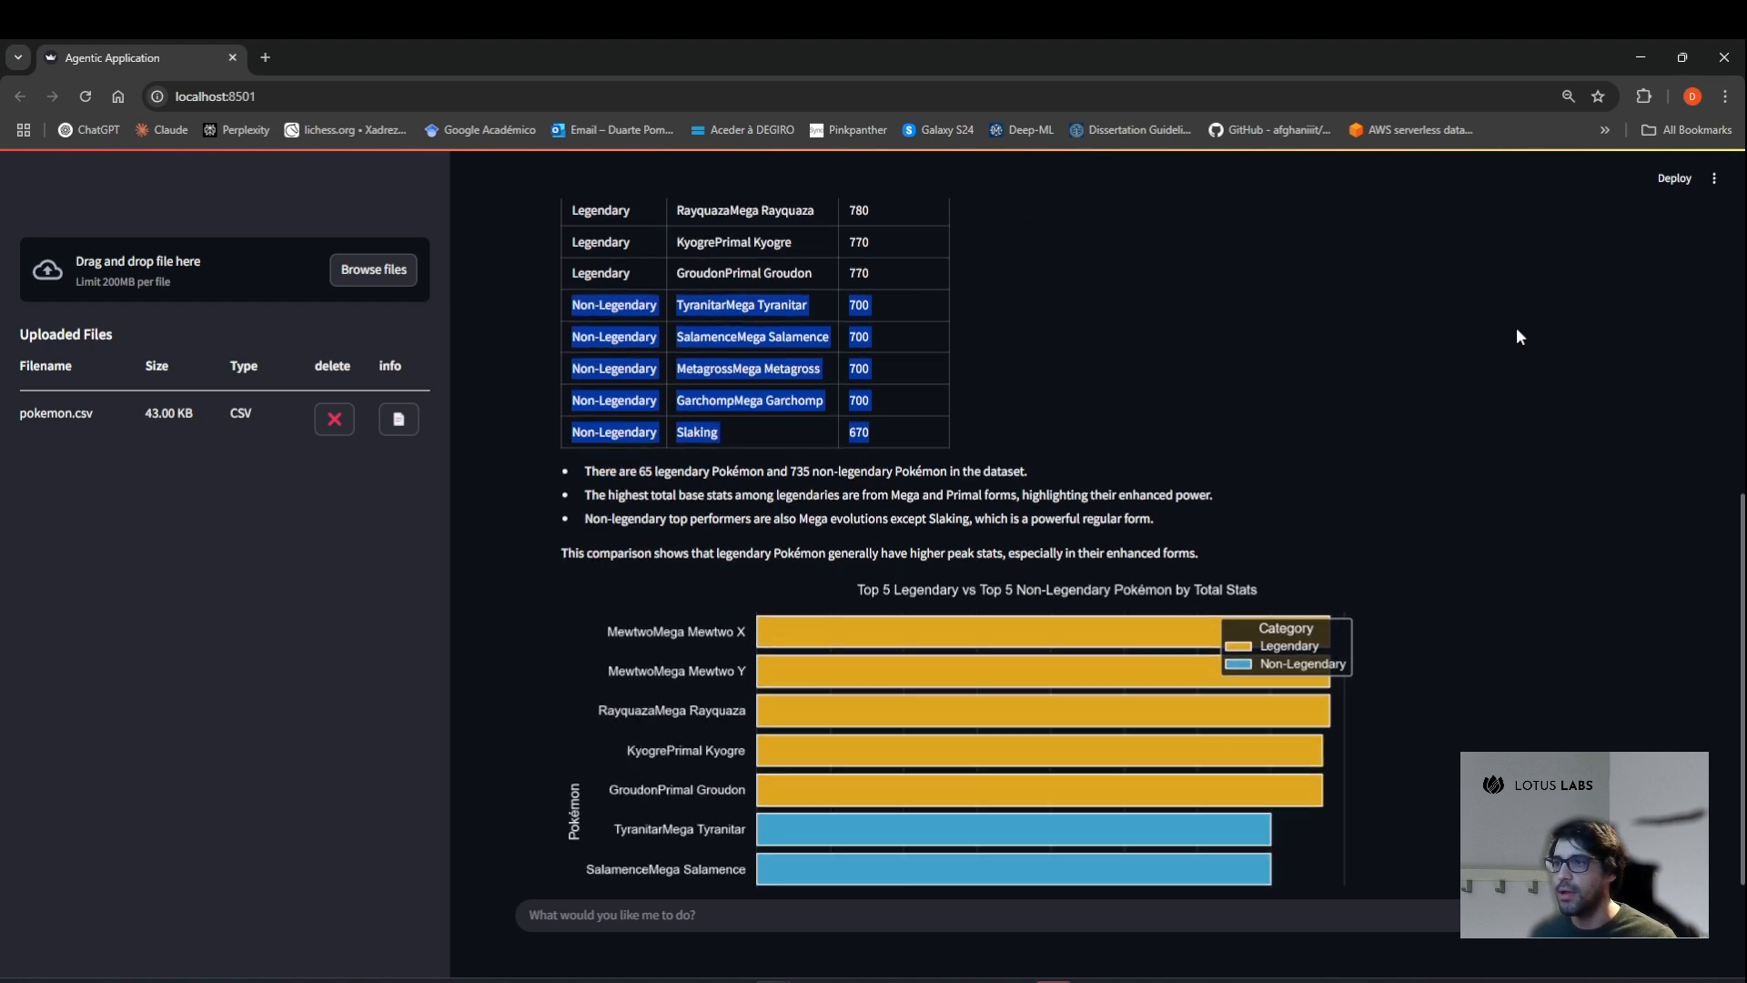
pyautogui.click(875, 466)
pyautogui.moveTo(637, 458); pyautogui.dragTo(1026, 457)
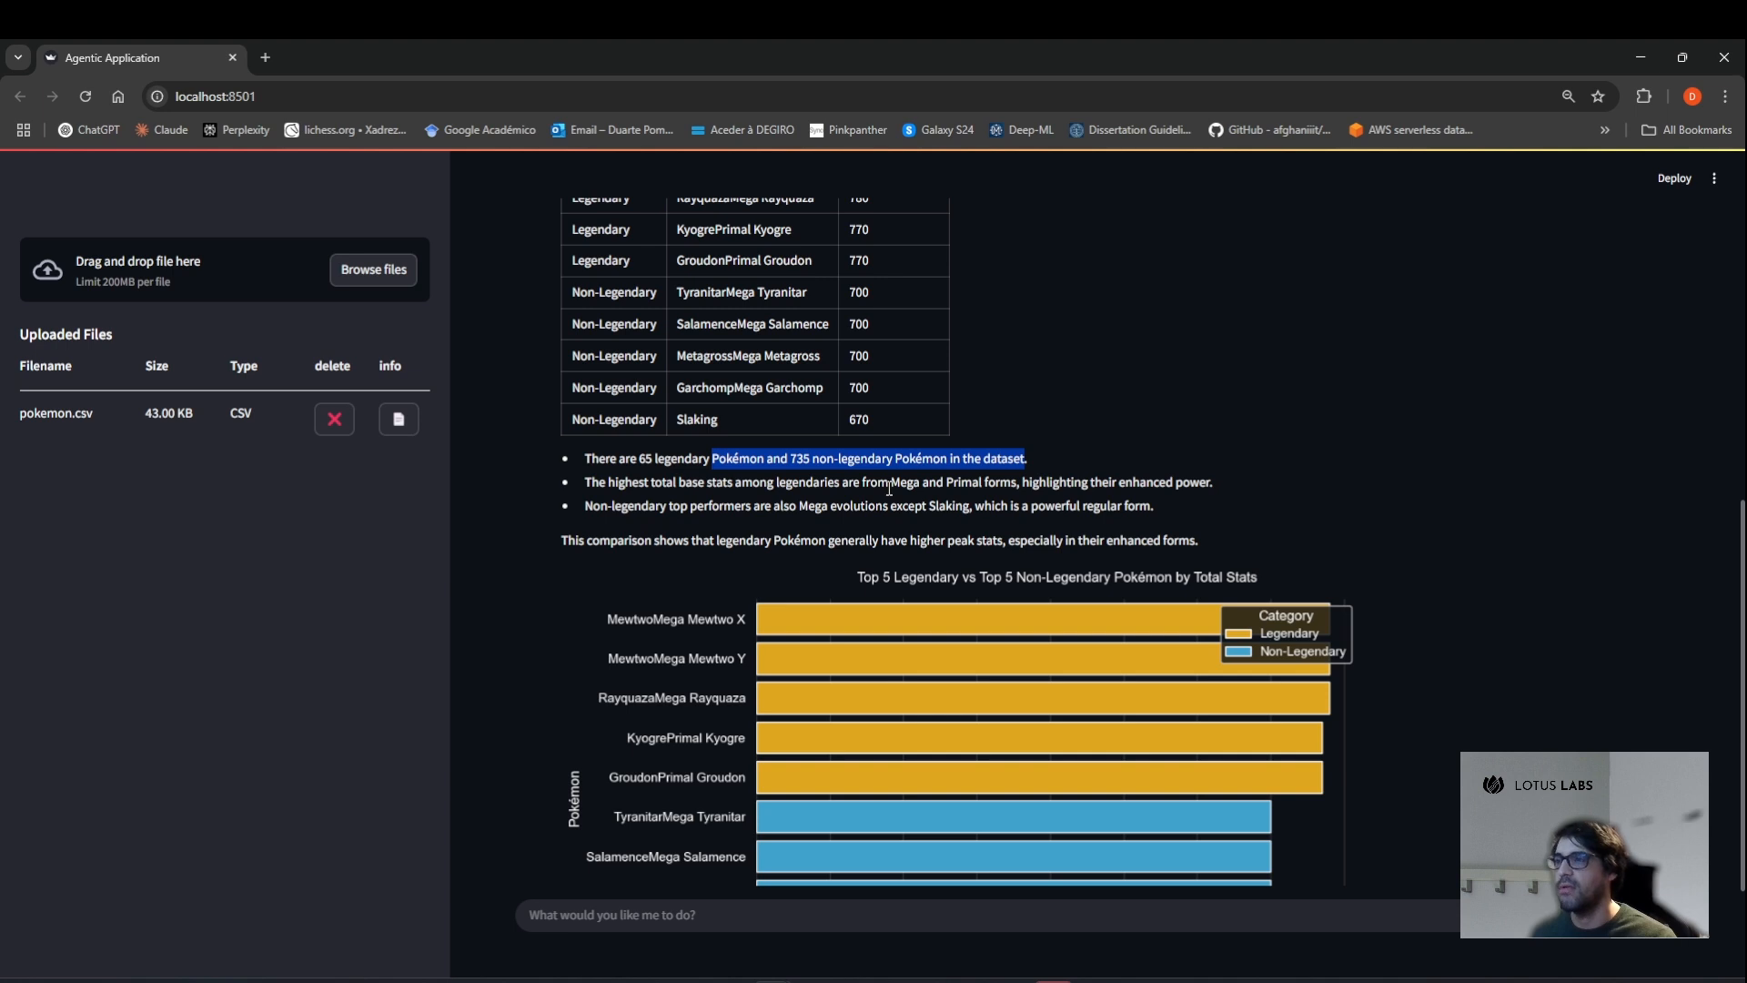
pyautogui.click(1081, 460)
pyautogui.scroll(-2, 1081, 461)
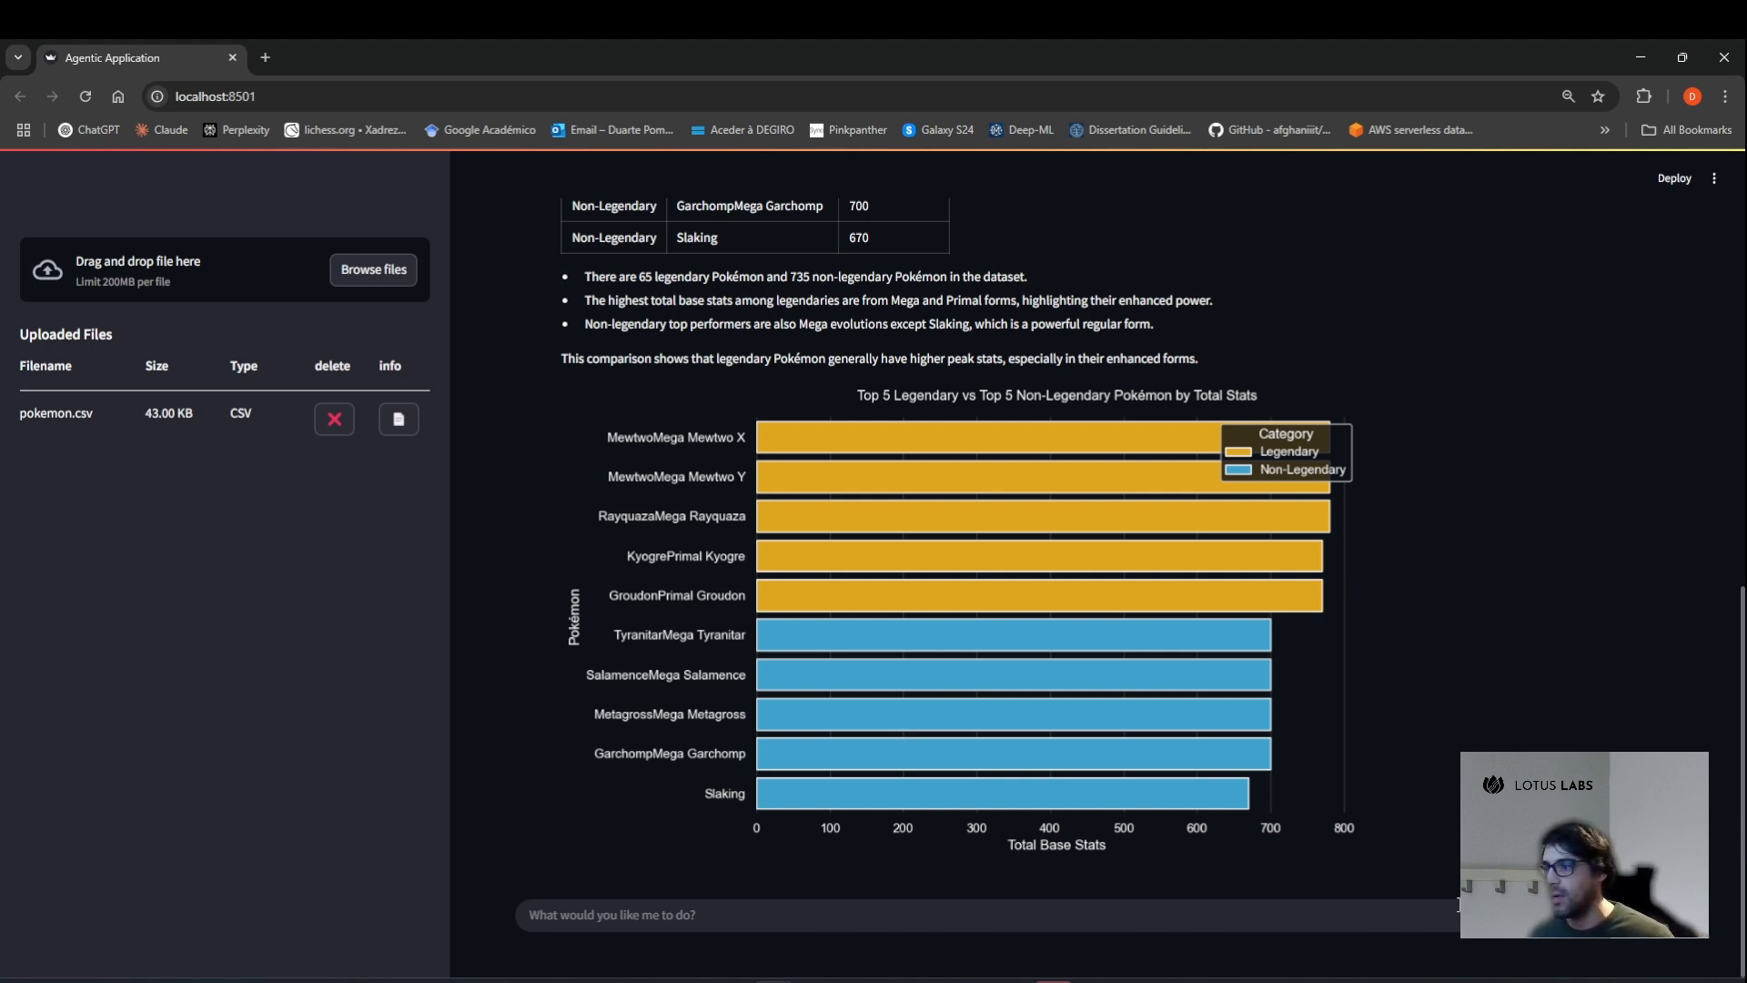
pyautogui.click(1181, 915)
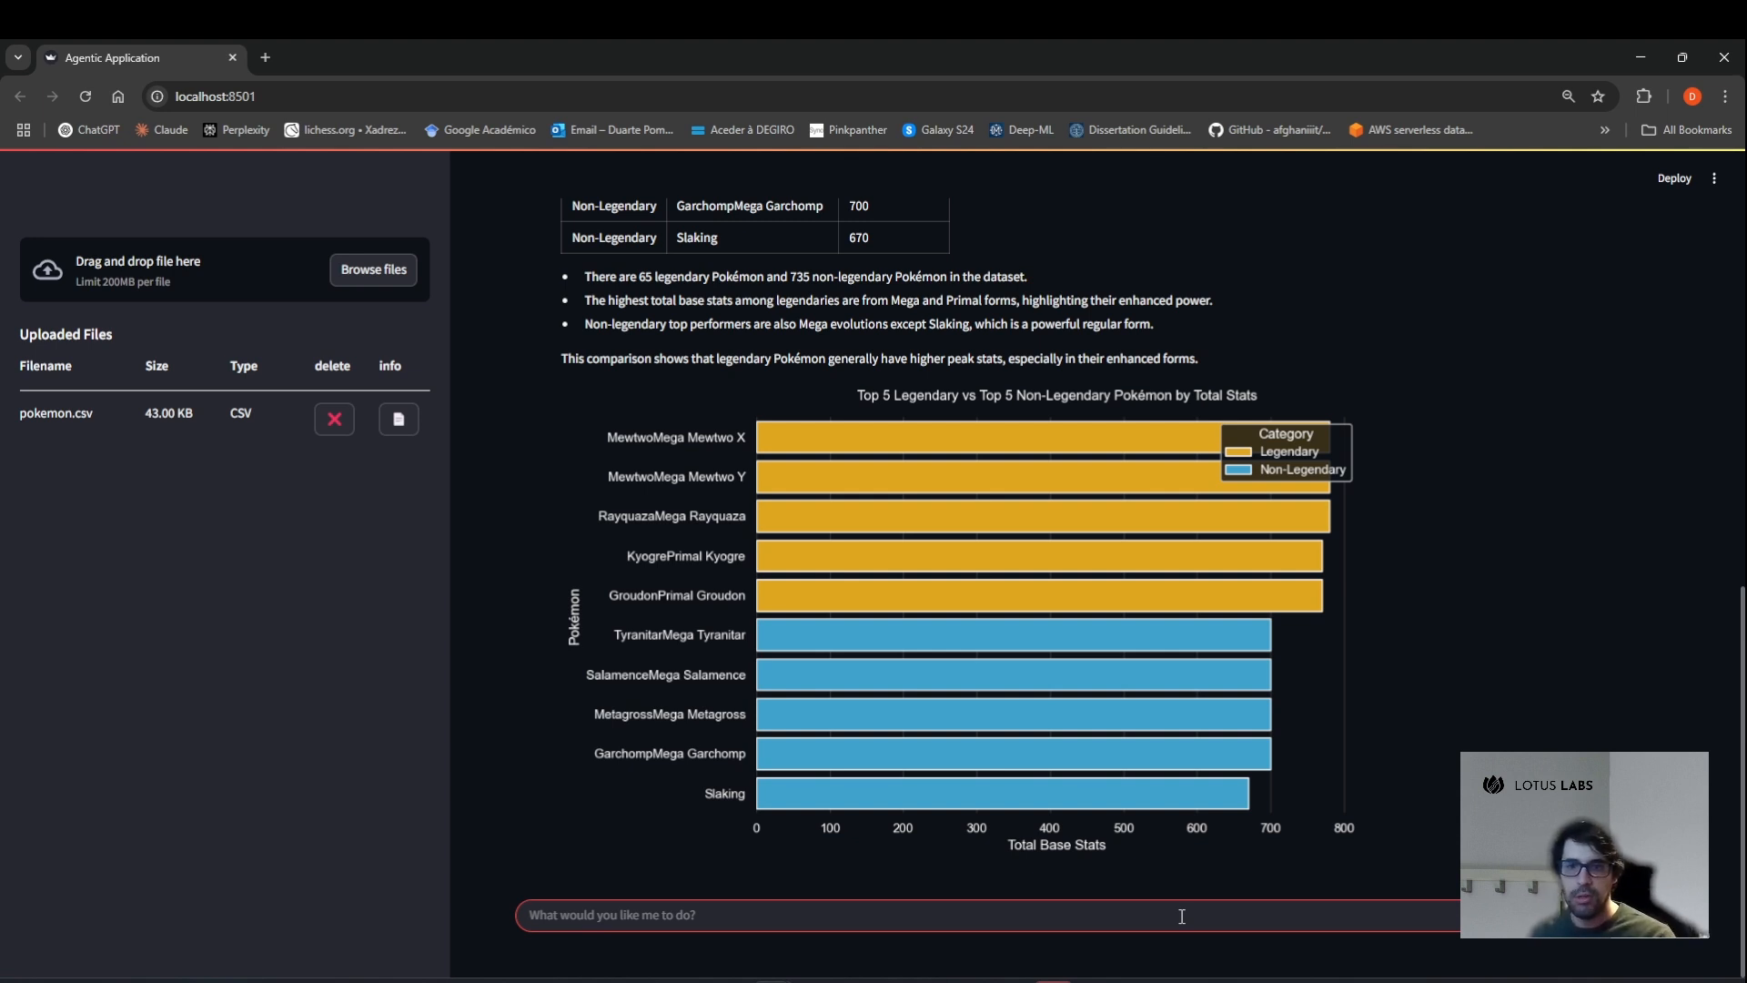
pyautogui.write('Can you please')
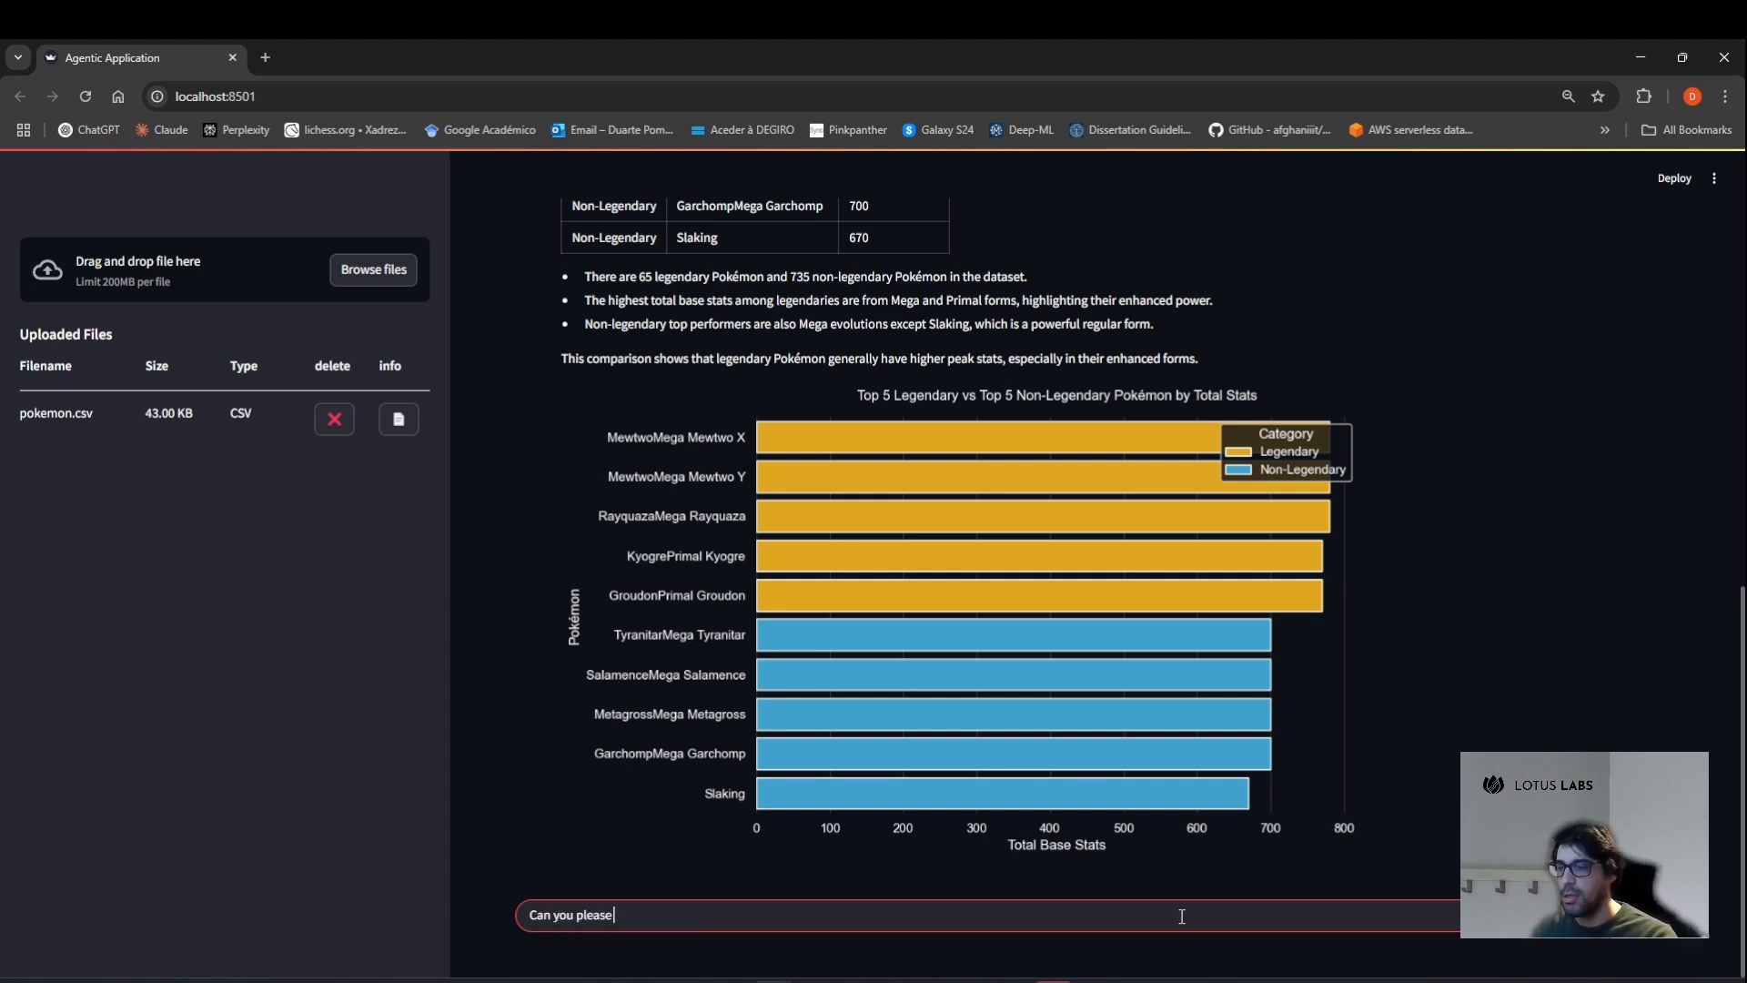
pyautogui.press('BackSpace')
pyautogui.press('BackSpace')
pyautogui.press('BackSpace')
pyautogui.press('BackSpace')
pyautogui.press('BackSpace')
pyautogui.press('BackSpace')
pyautogui.press('BackSpace')
pyautogui.press('BackSpace')
pyautogui.press('BackSpace')
pyautogui.press('BackSpace')
pyautogui.press('BackSpace')
pyautogui.press('BackSpace')
pyautogui.press('BackSpace')
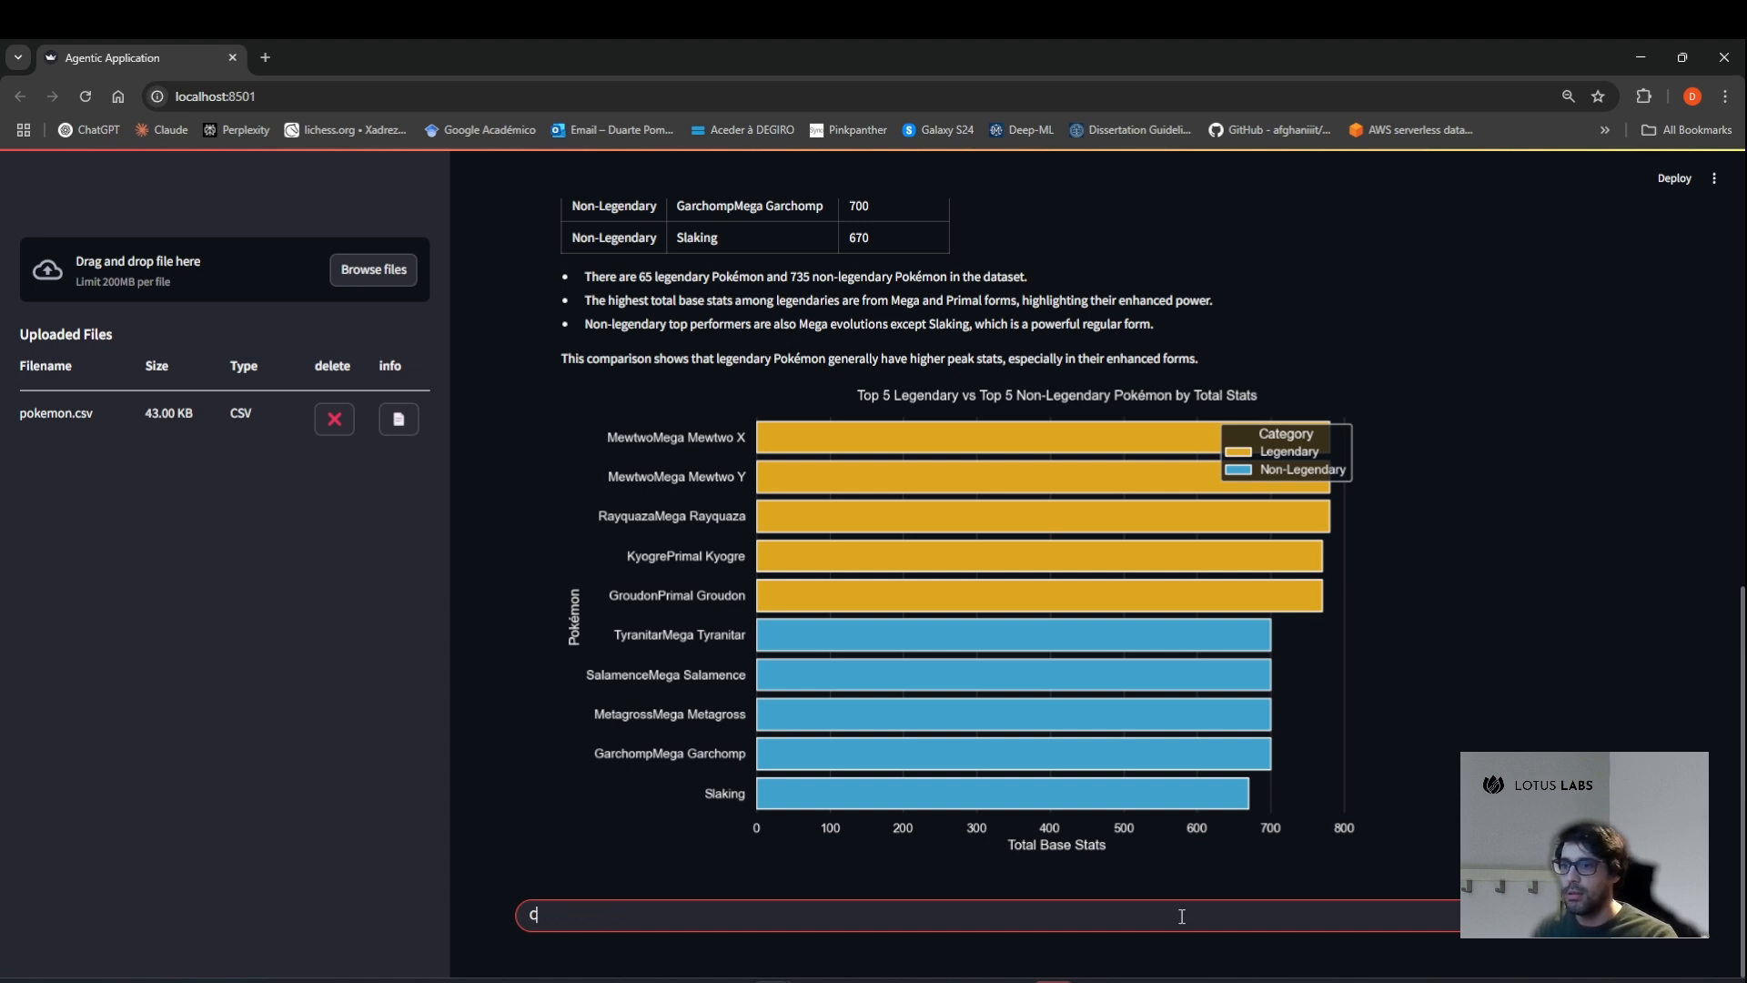
pyautogui.press('BackSpace')
# Ask the chat "These seem to be mostly alternative versions of the base pokemon, can you do this same comparision, but only using base versions?".
pyautogui.write('These se')
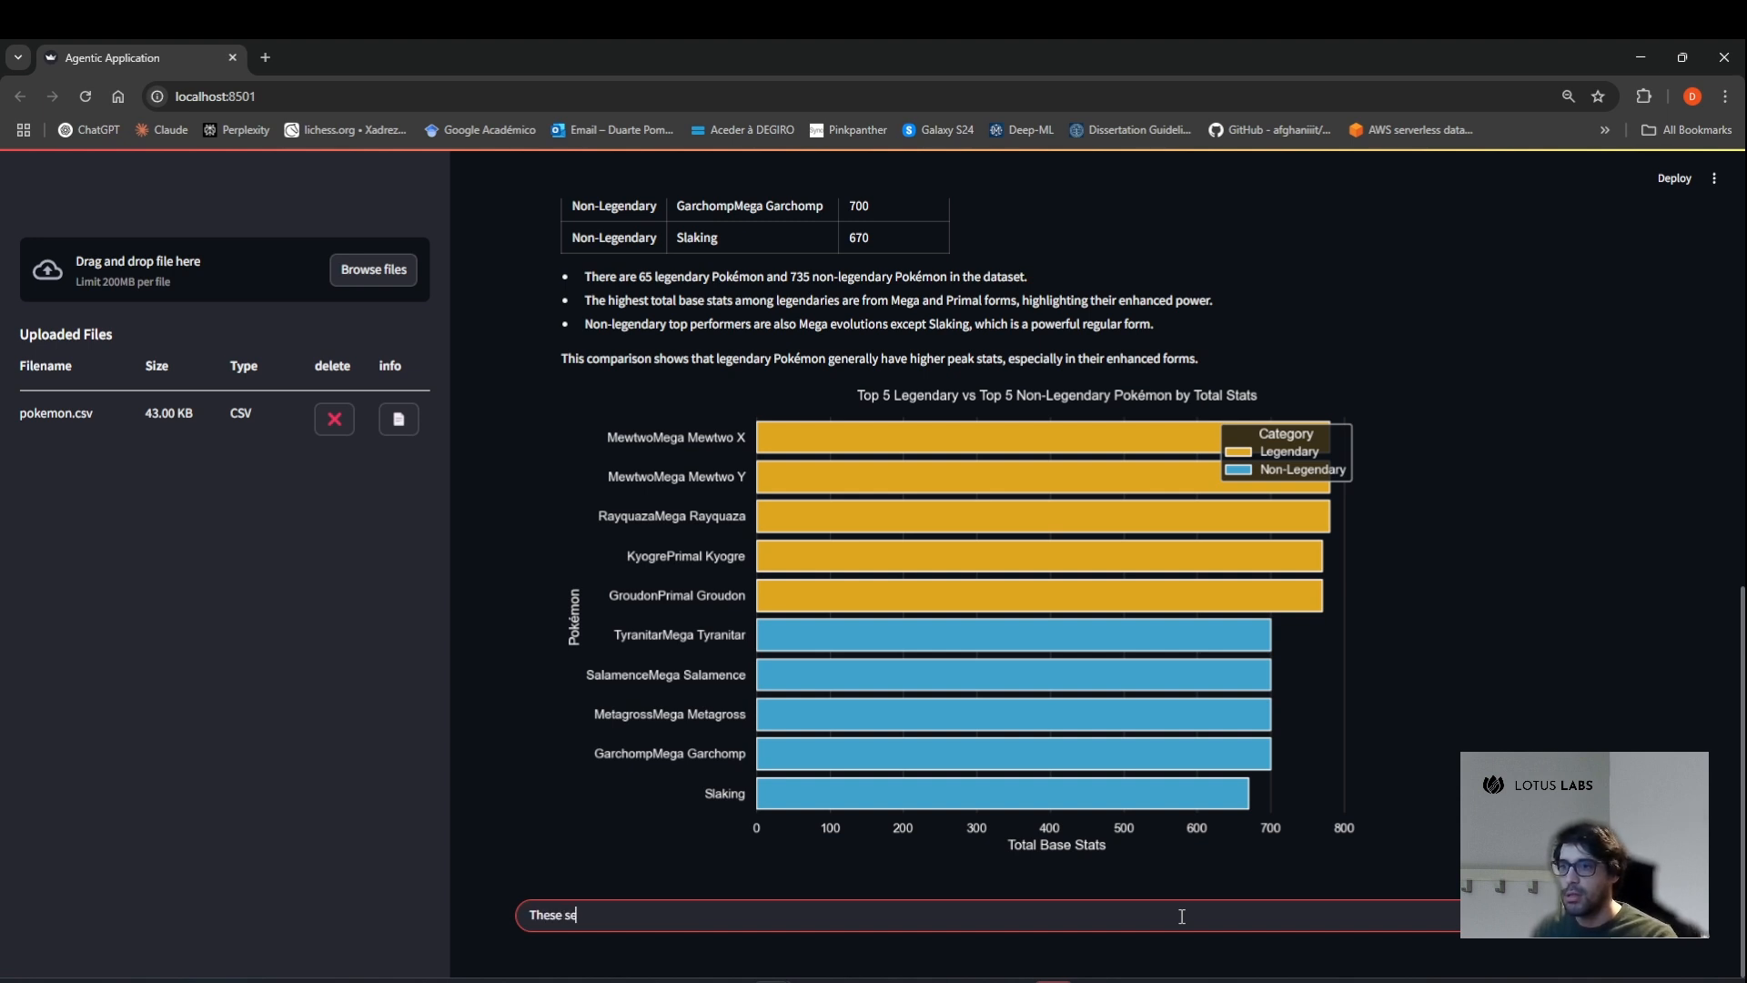
pyautogui.write('em to be mostly base')
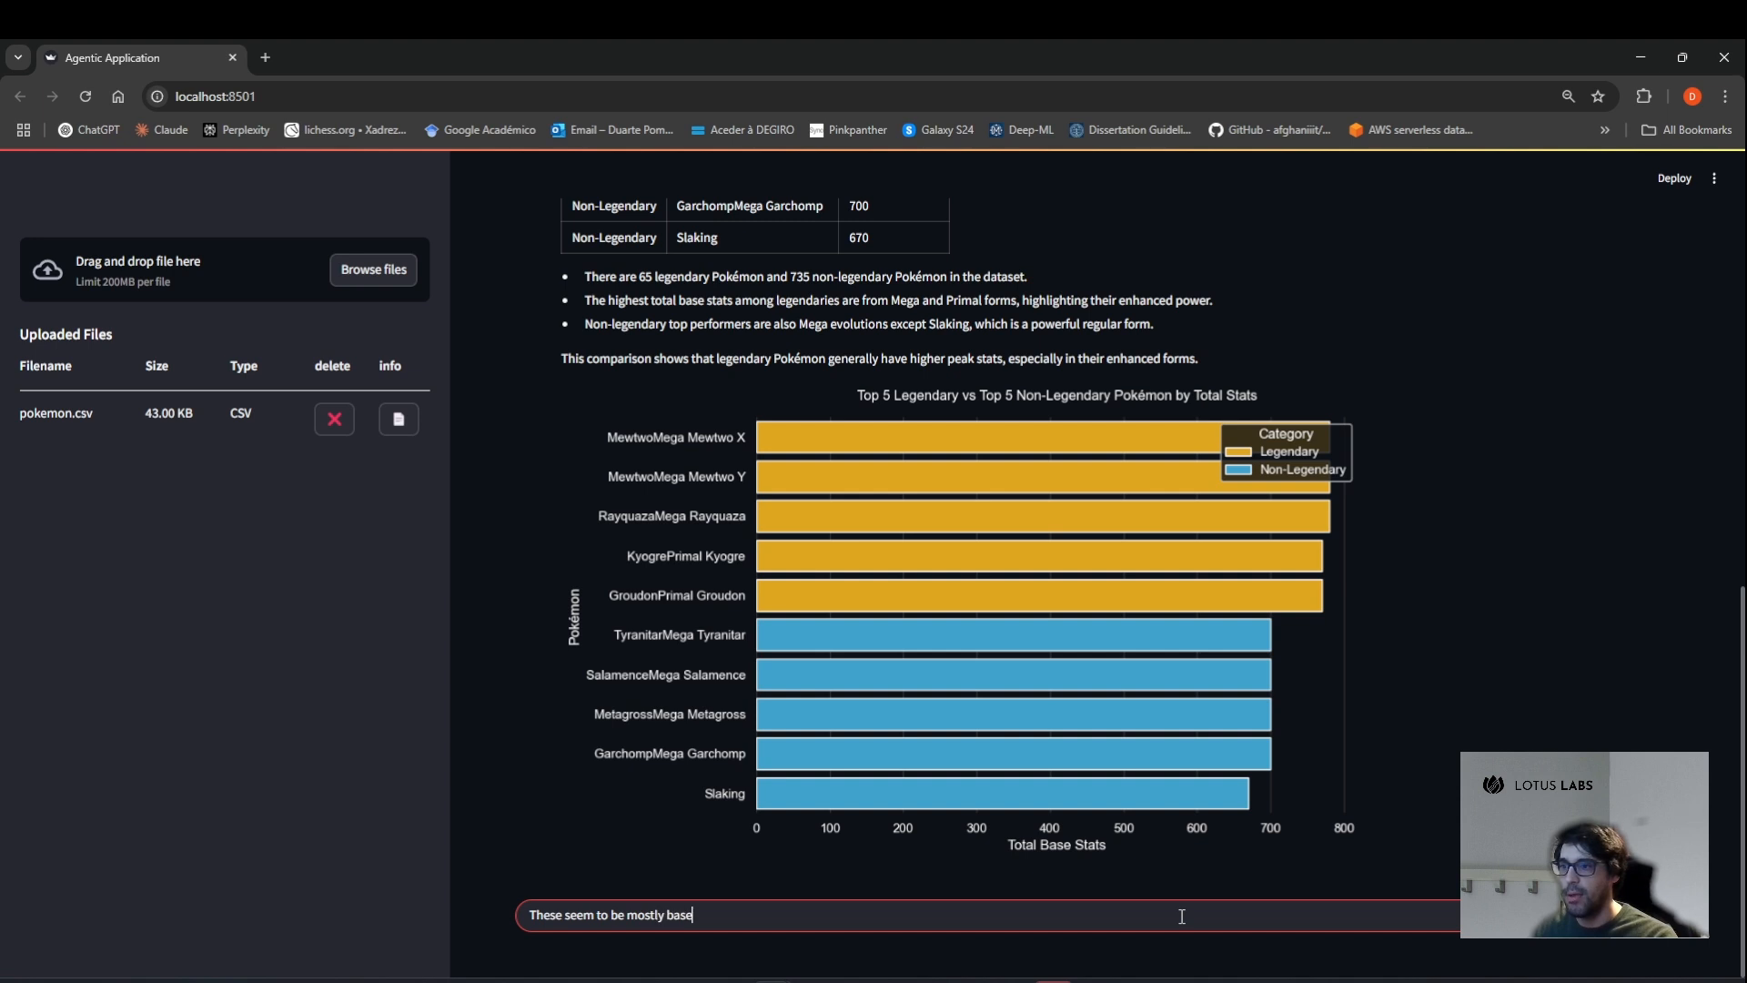
pyautogui.press('BackSpace')
pyautogui.press('BackSpace')
pyautogui.press('BackSpace')
pyautogui.press('BackSpace')
pyautogui.write('alternative ver')
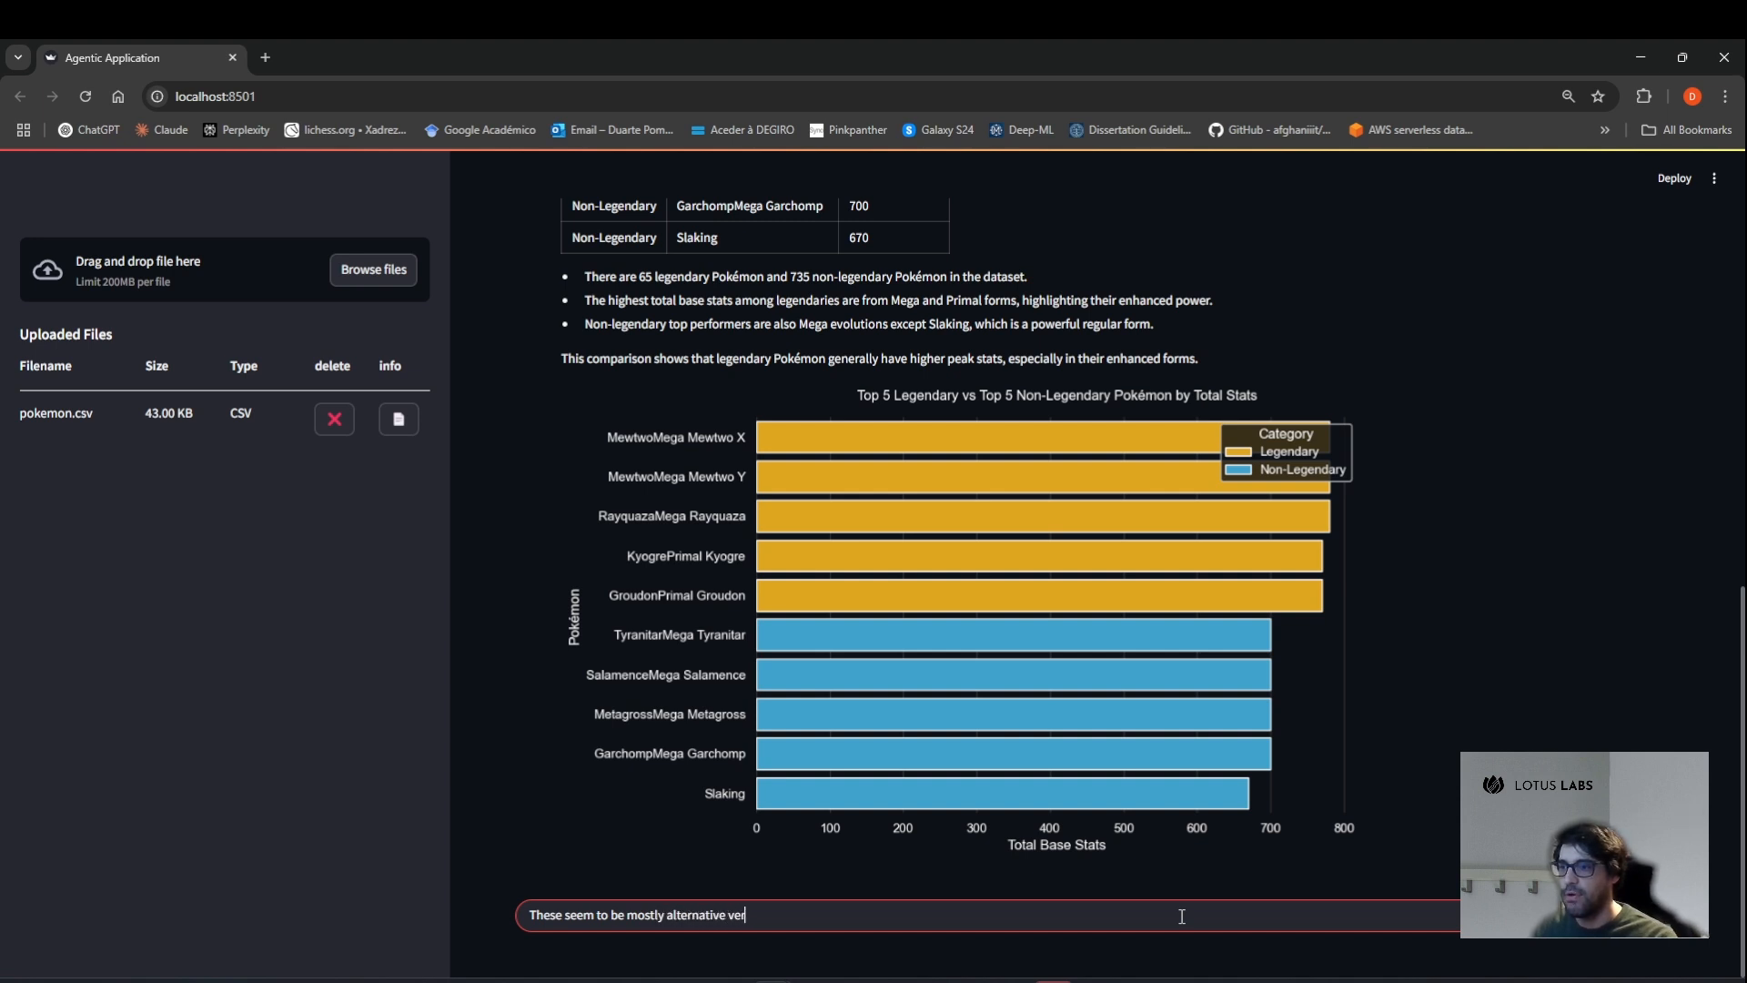
pyautogui.write('sions of thebase')
pyautogui.press('BackSpace')
pyautogui.press('BackSpace')
pyautogui.press('BackSpace')
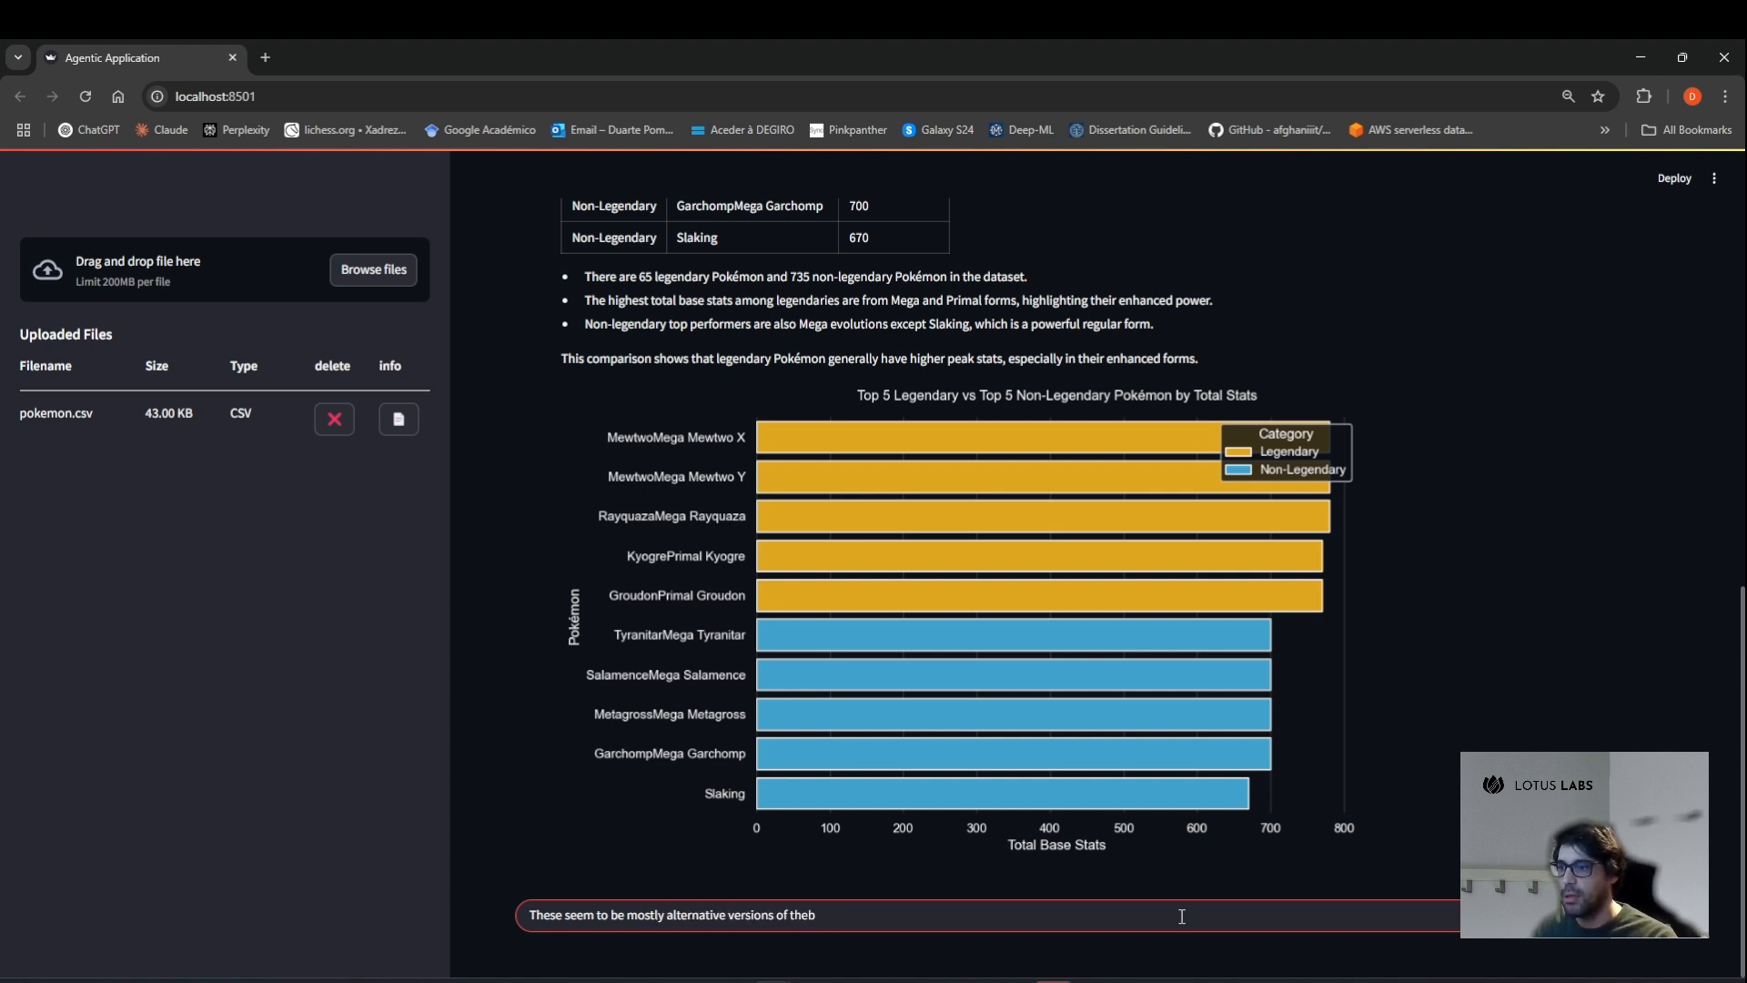
pyautogui.press('BackSpace')
pyautogui.write('base pokemon, can')
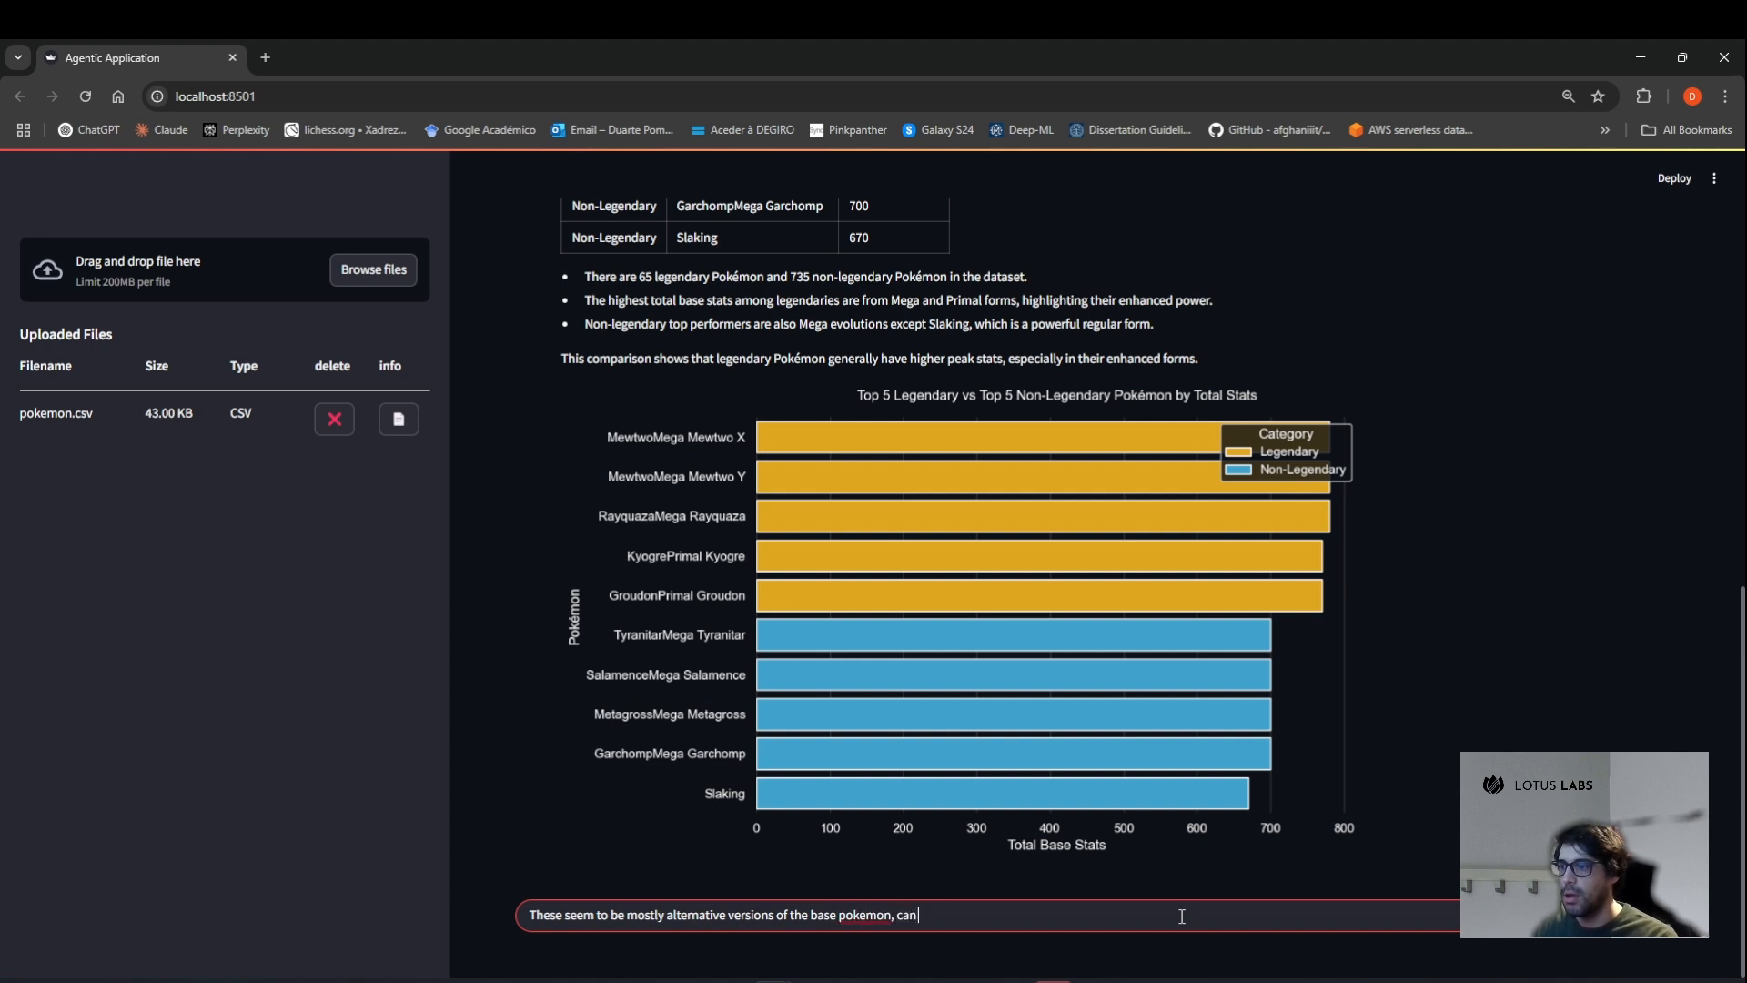
pyautogui.write(' you do this same compar')
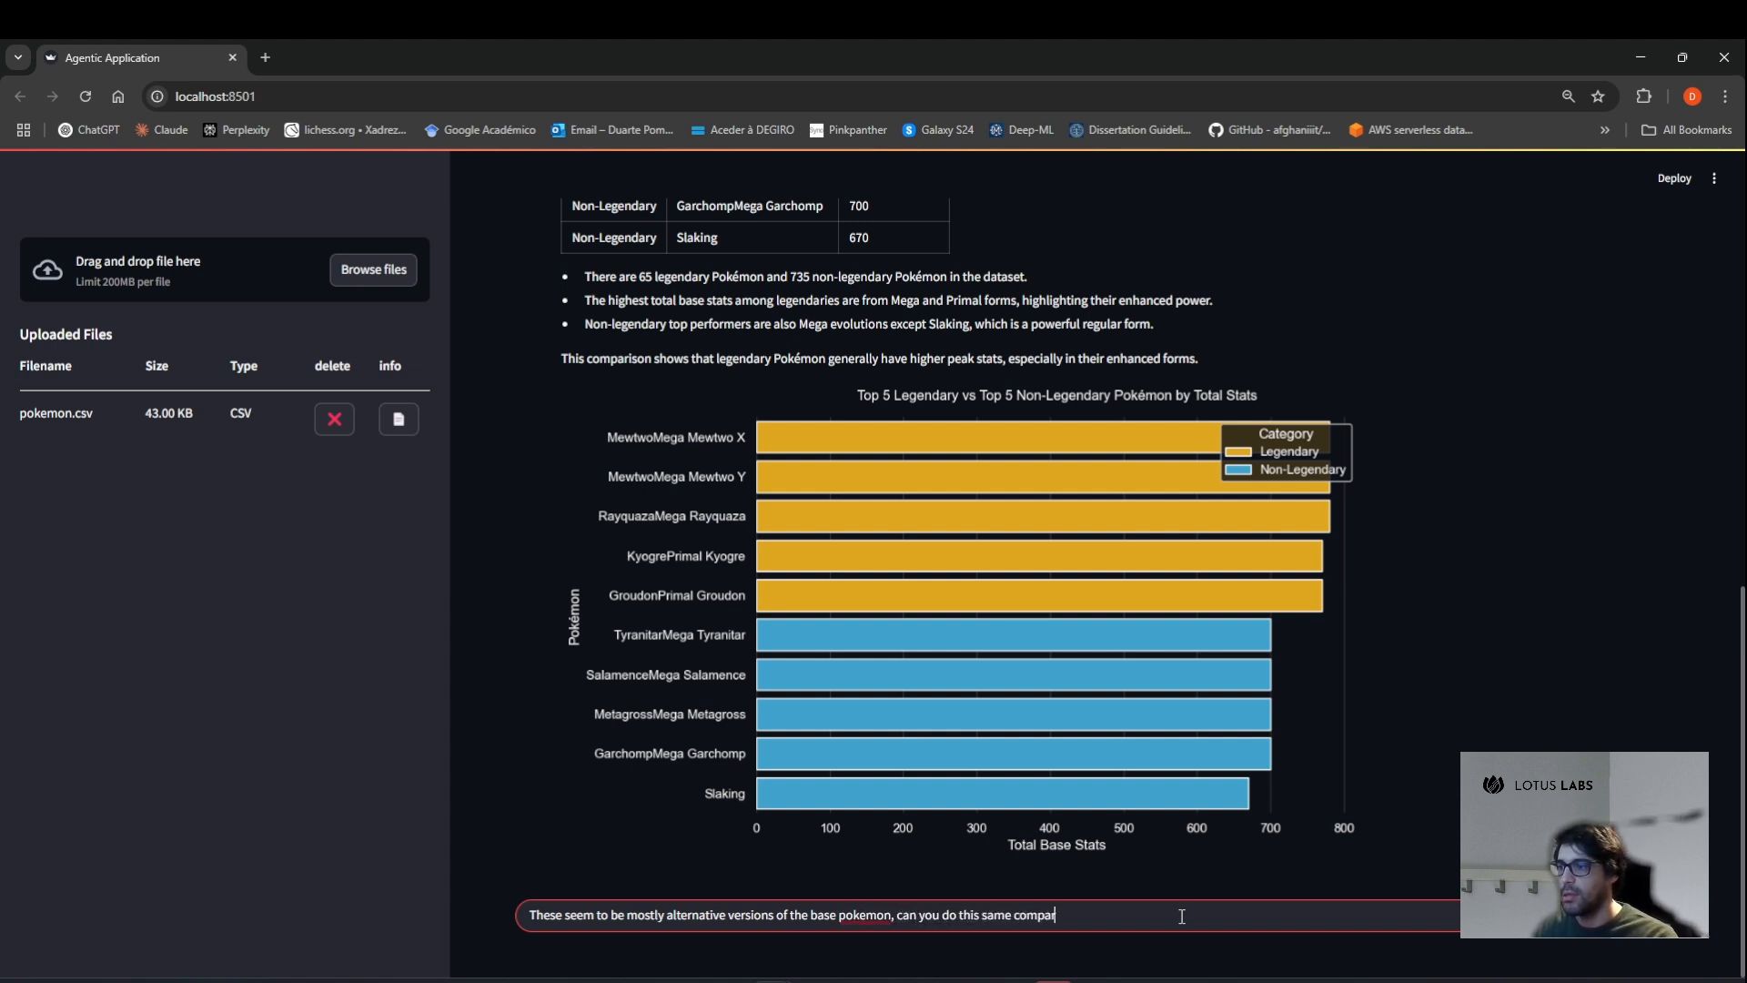
pyautogui.write('ision, but only')
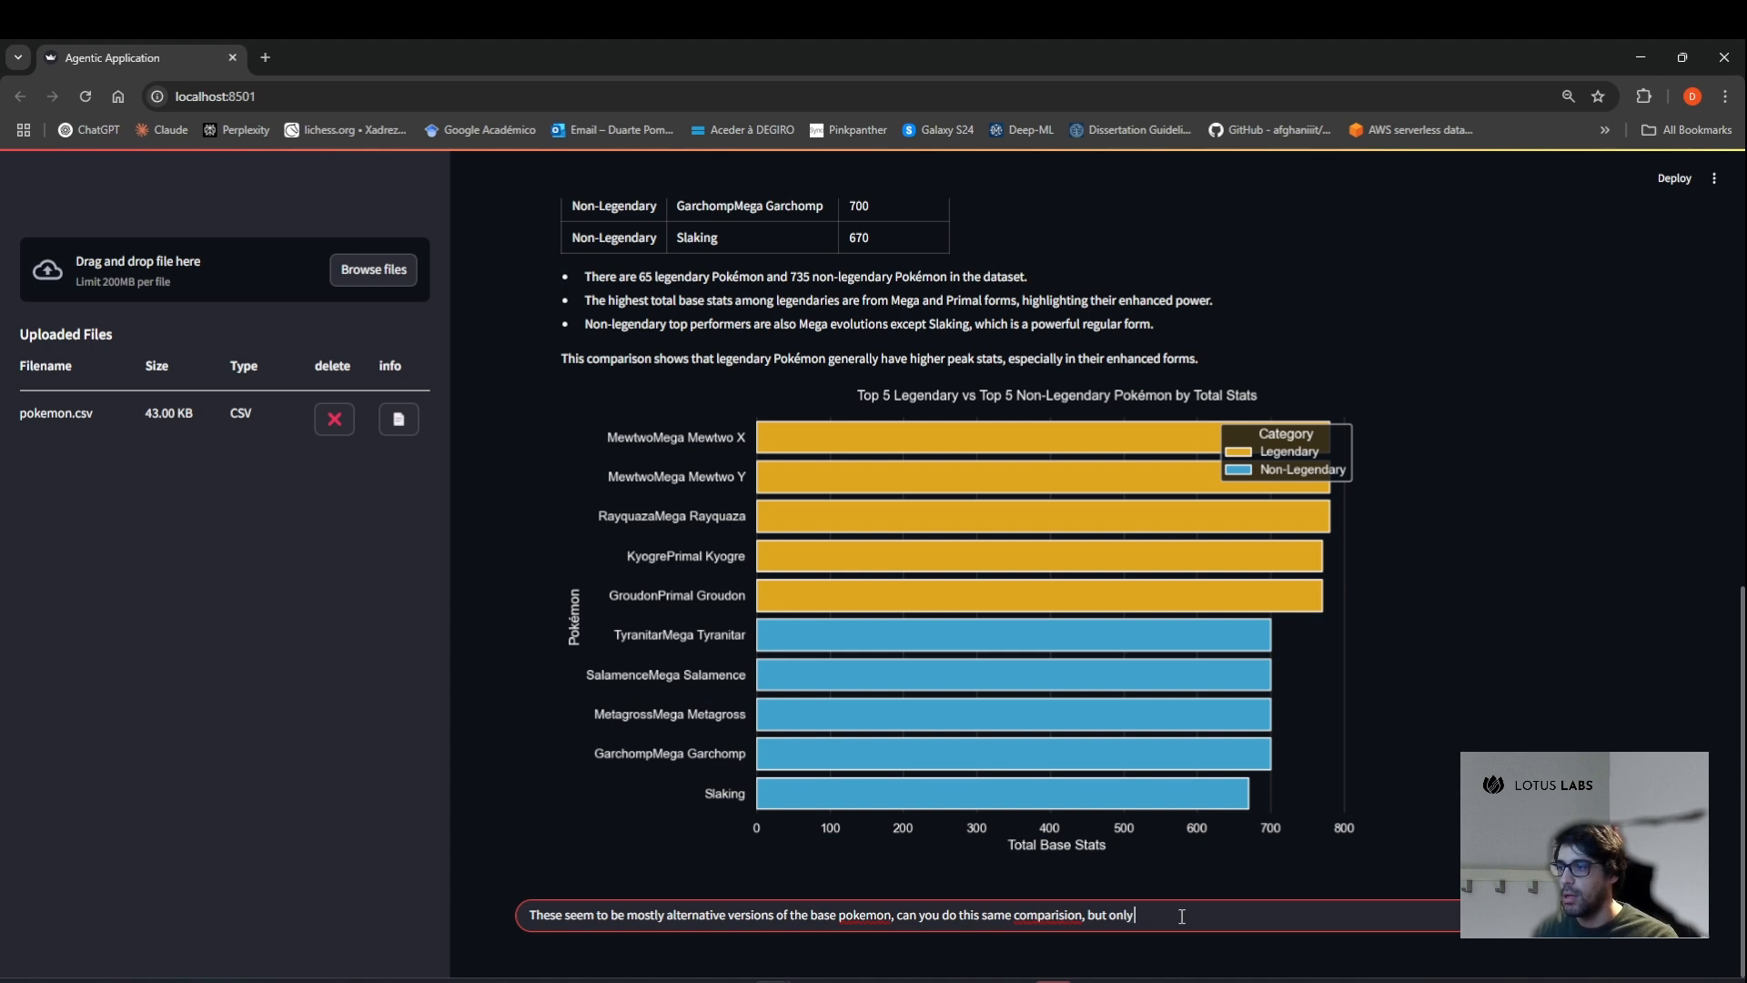
pyautogui.write(' using the top')
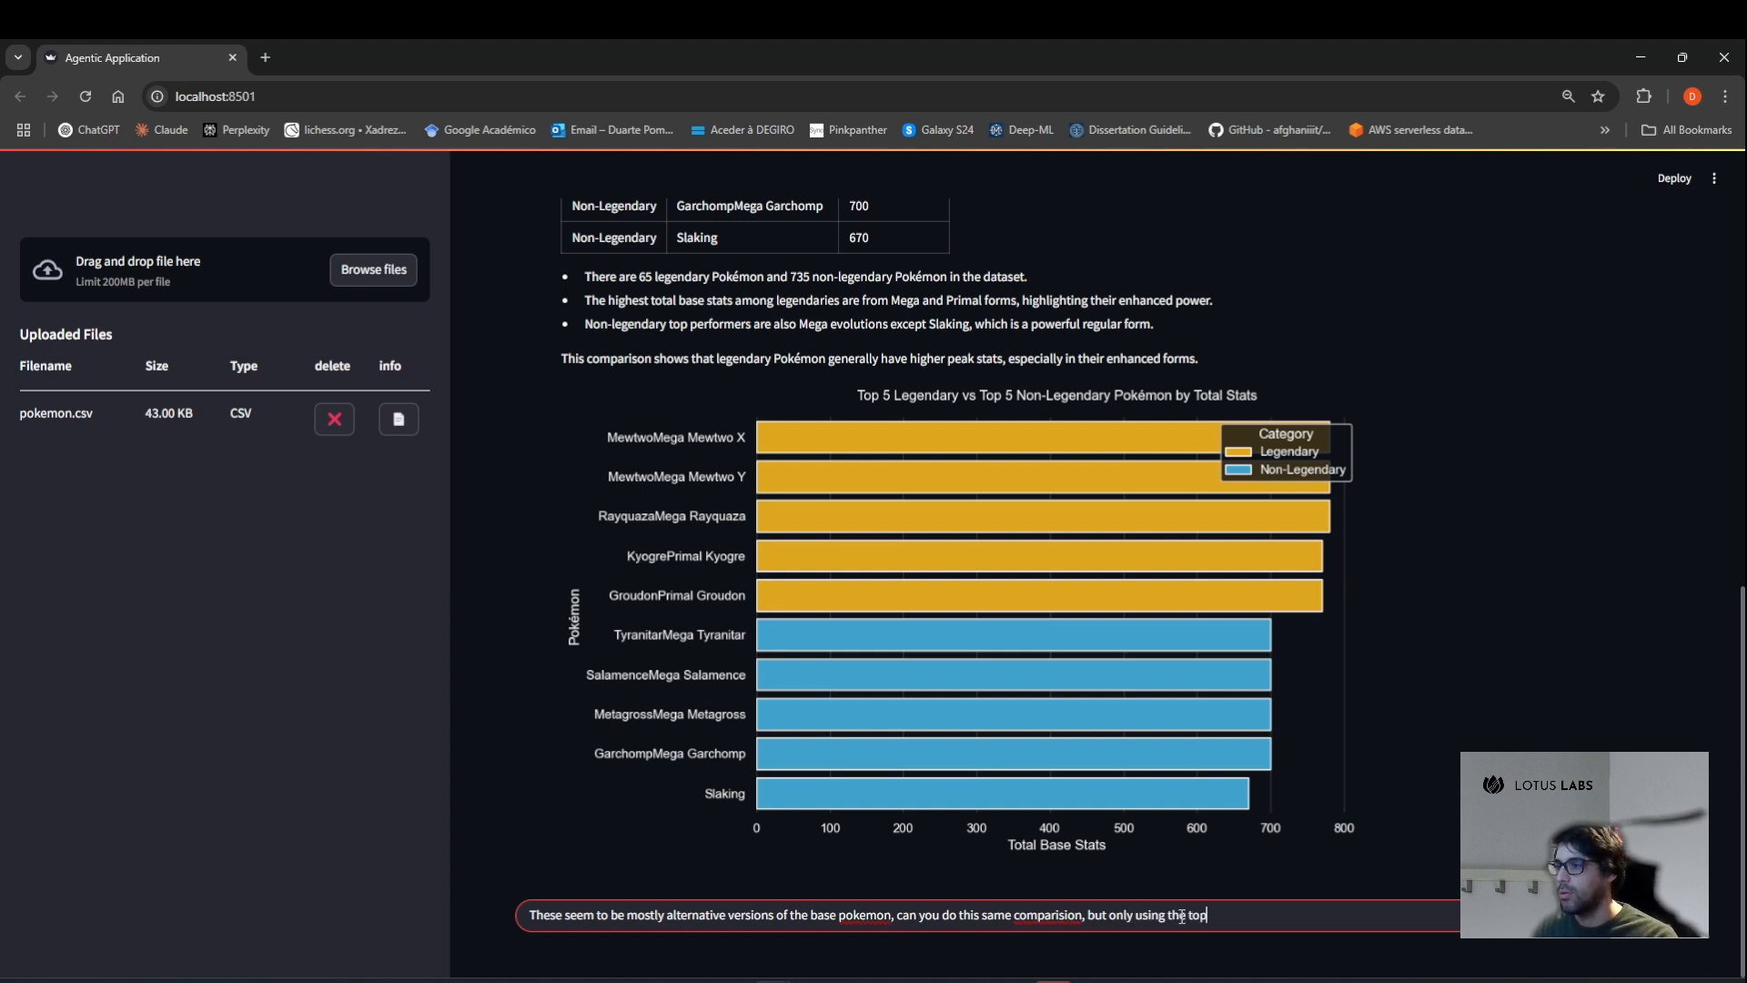
pyautogui.write(' 5')
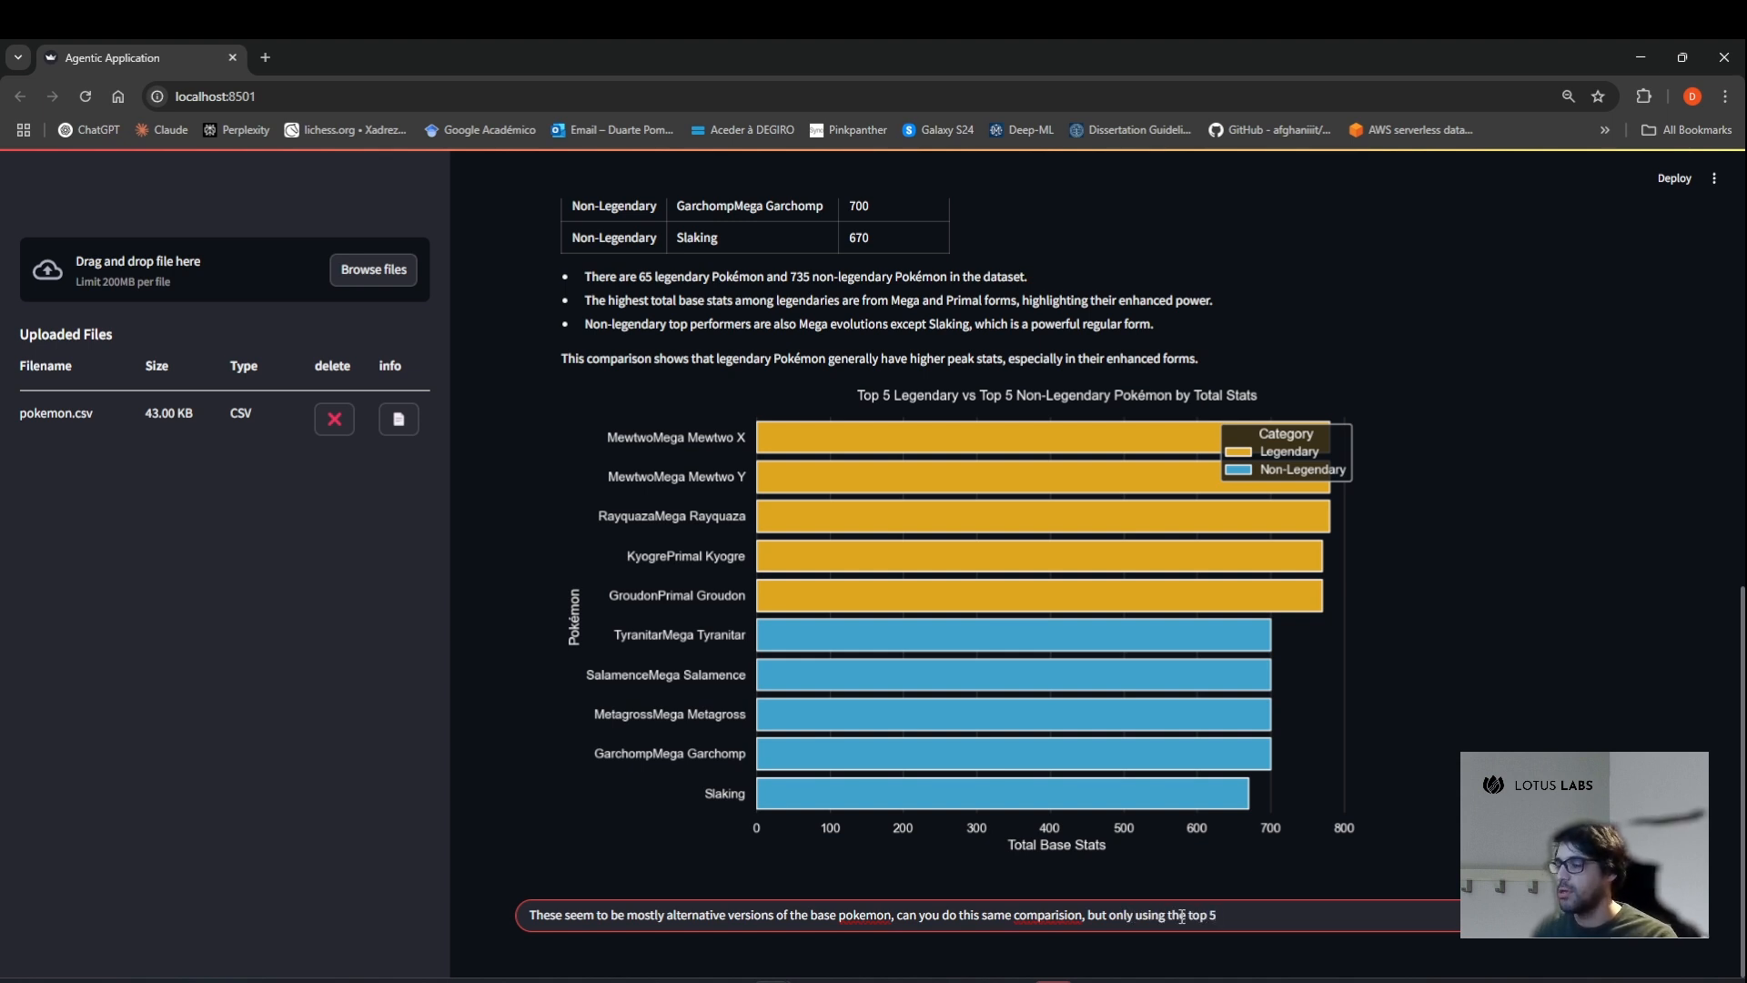
pyautogui.press('BackSpace')
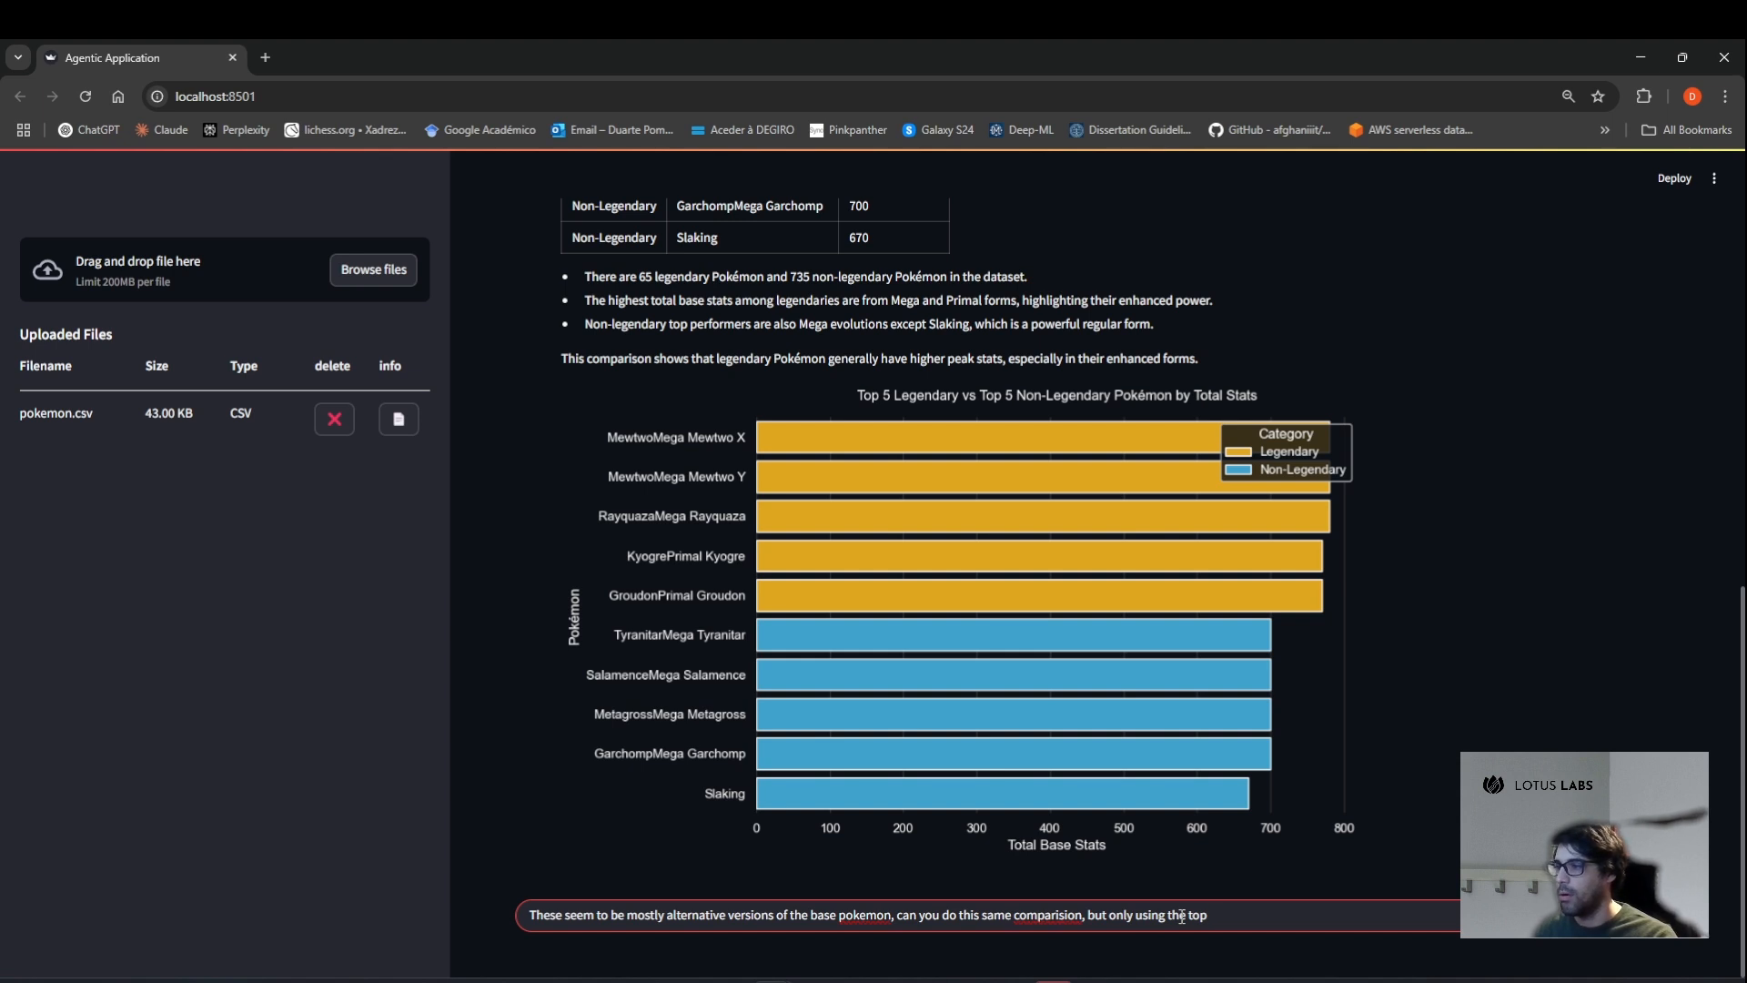
pyautogui.hotkey('ctrl', 'BackSpace')
pyautogui.hotkey('ctrl', 'BackSpace')
pyautogui.write('base ver')
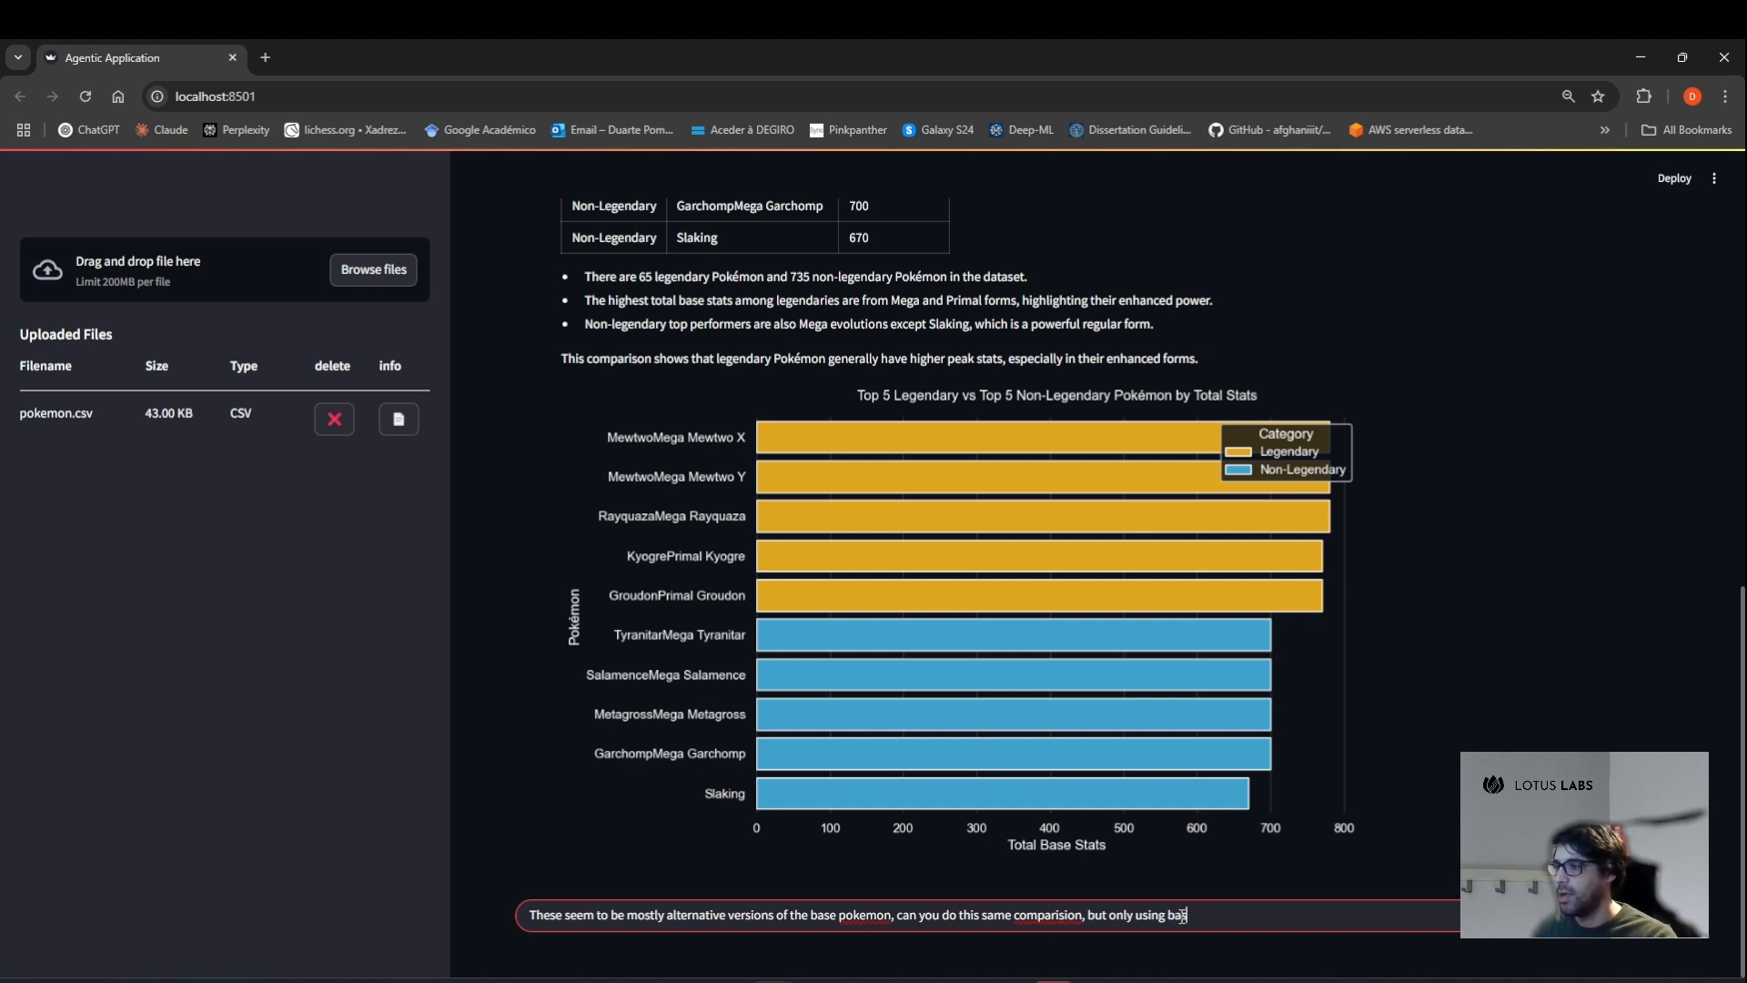
pyautogui.write('sions?')
pyautogui.press('Return')
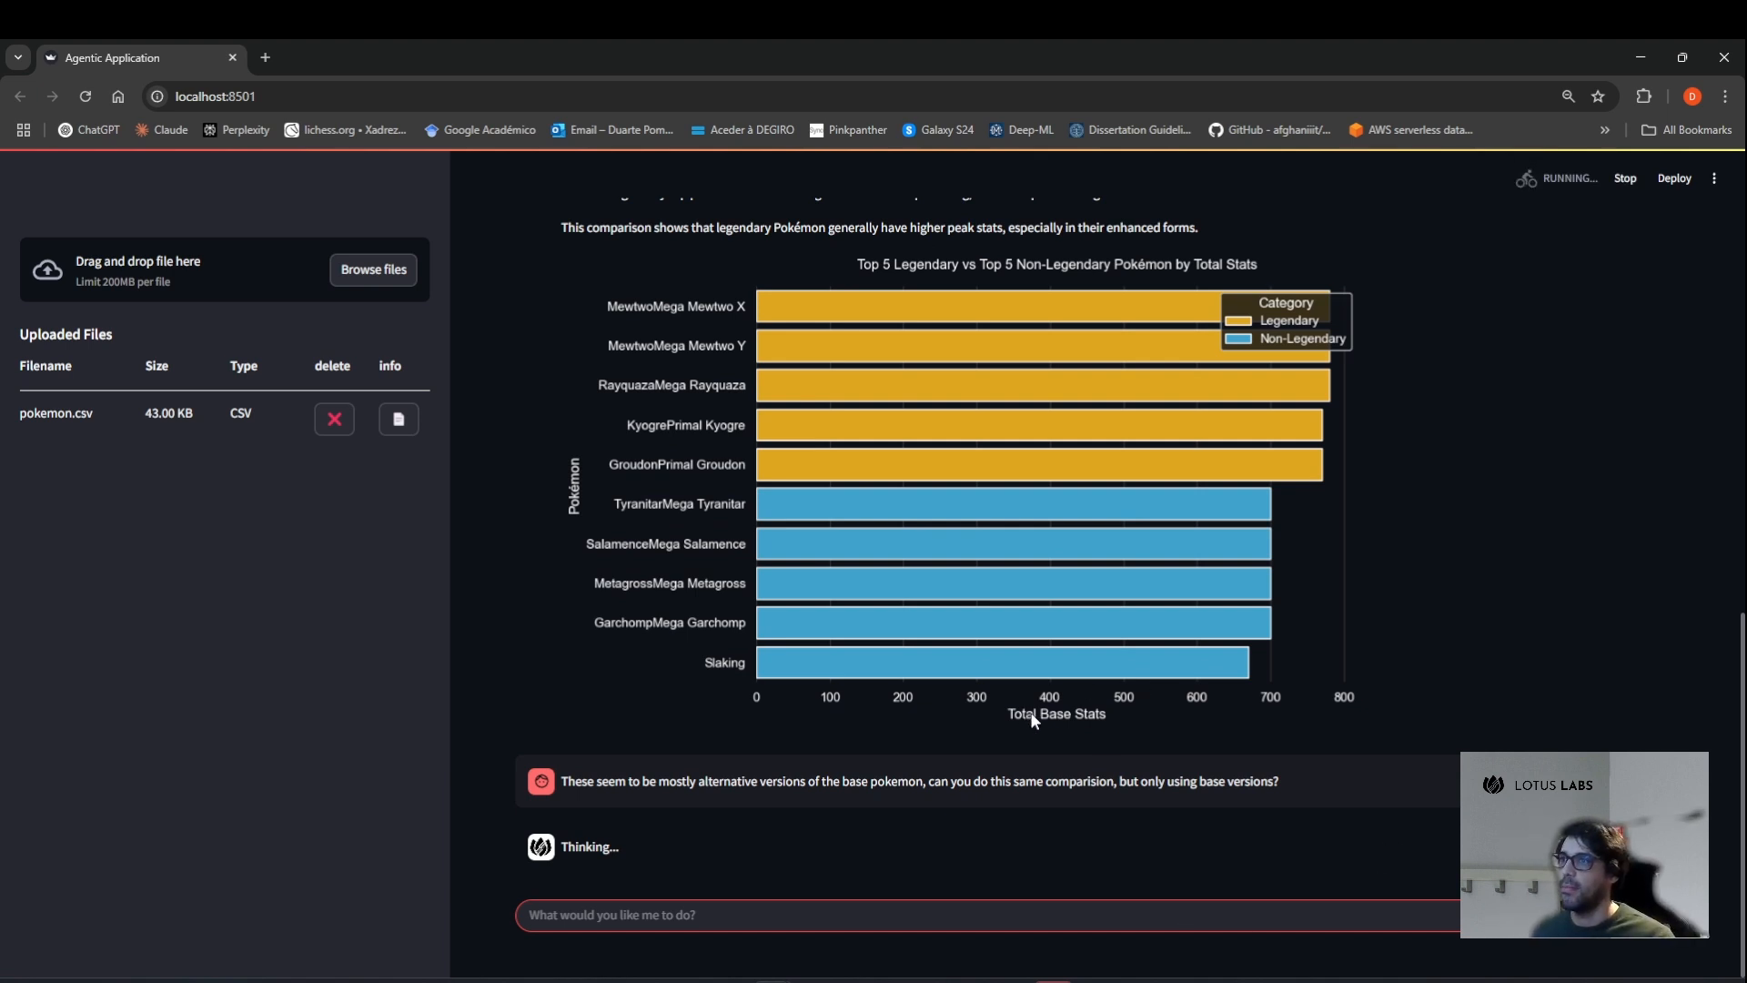
# Reread the first question about the top 5 pokemons and its answer's table, chart and bullet notes while the new request runs.
pyautogui.scroll(4, 923, 696)
pyautogui.scroll(4, 923, 696)
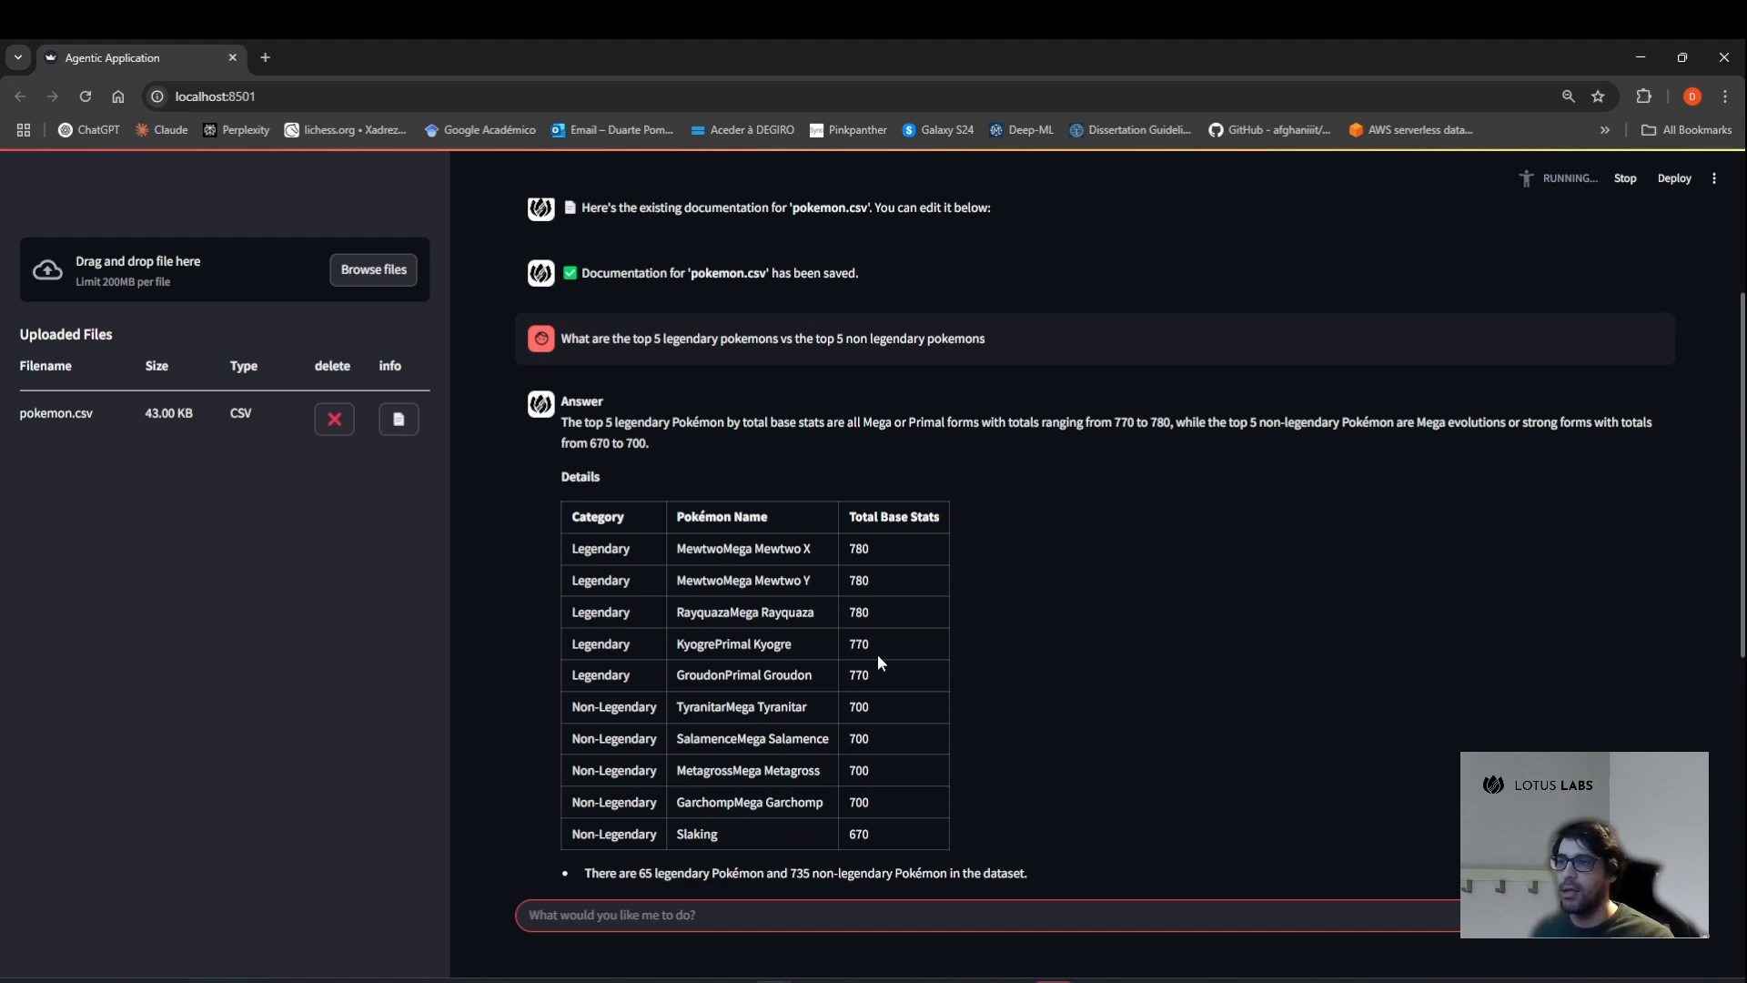
pyautogui.scroll(-2, 840, 573)
pyautogui.scroll(-5, 877, 704)
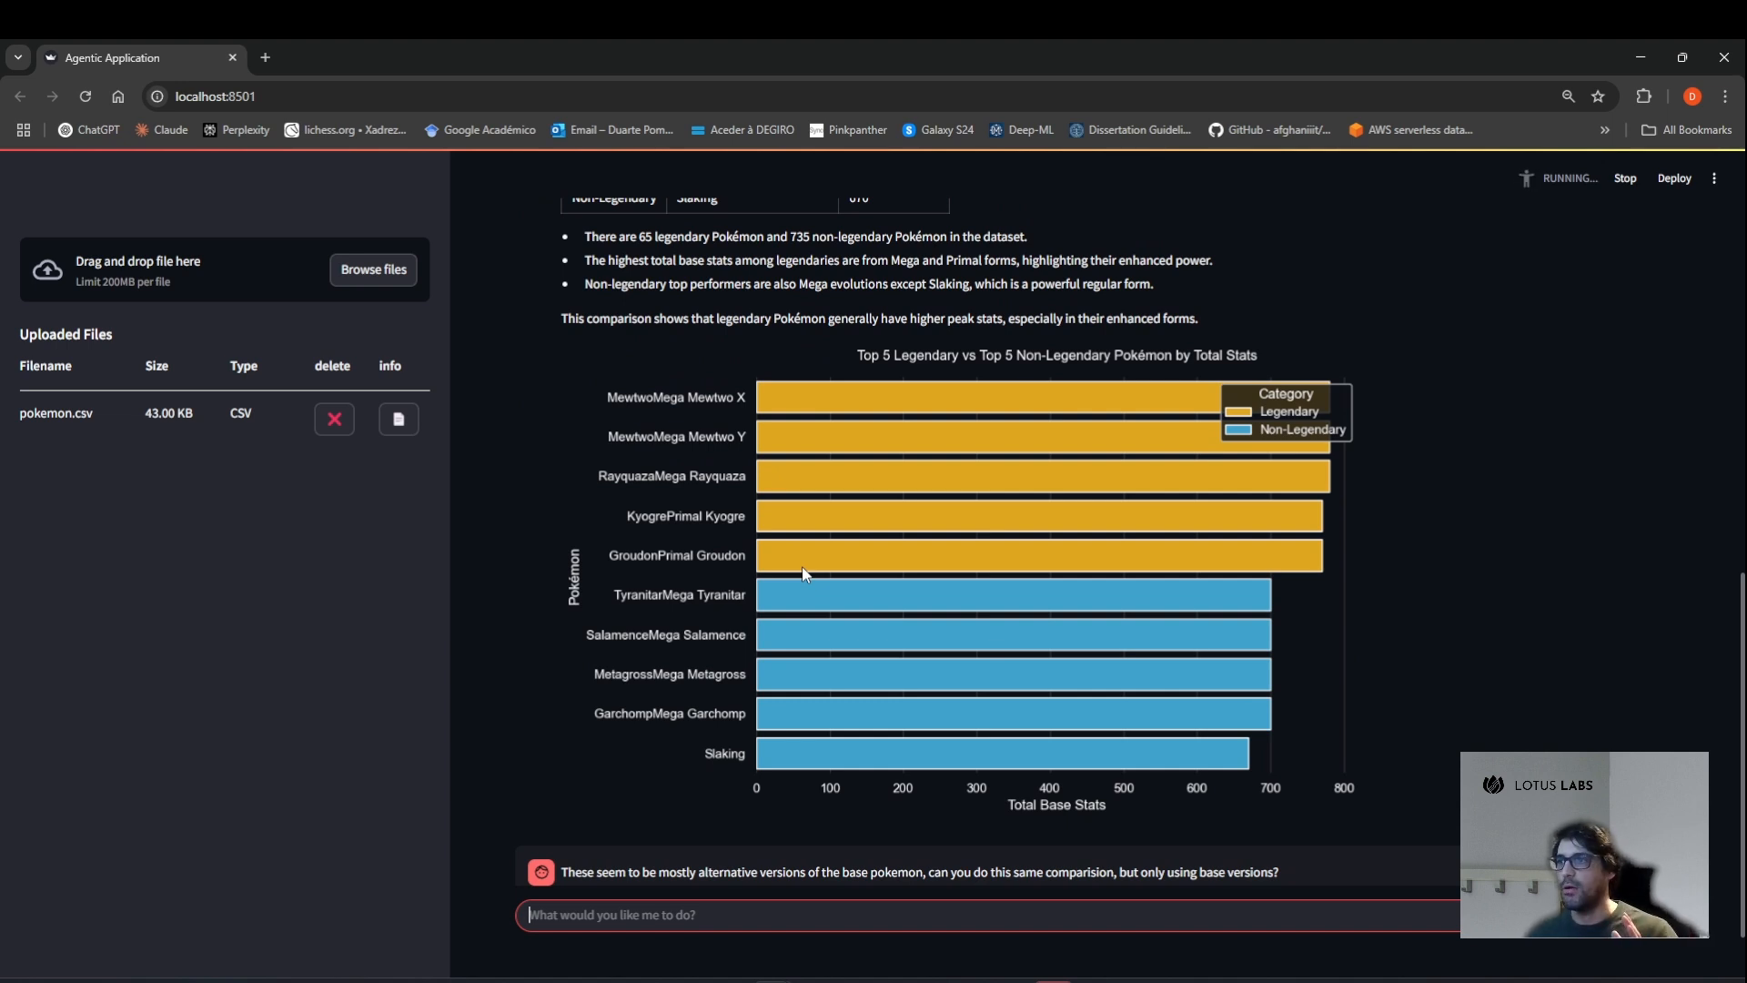
pyautogui.scroll(6, 803, 573)
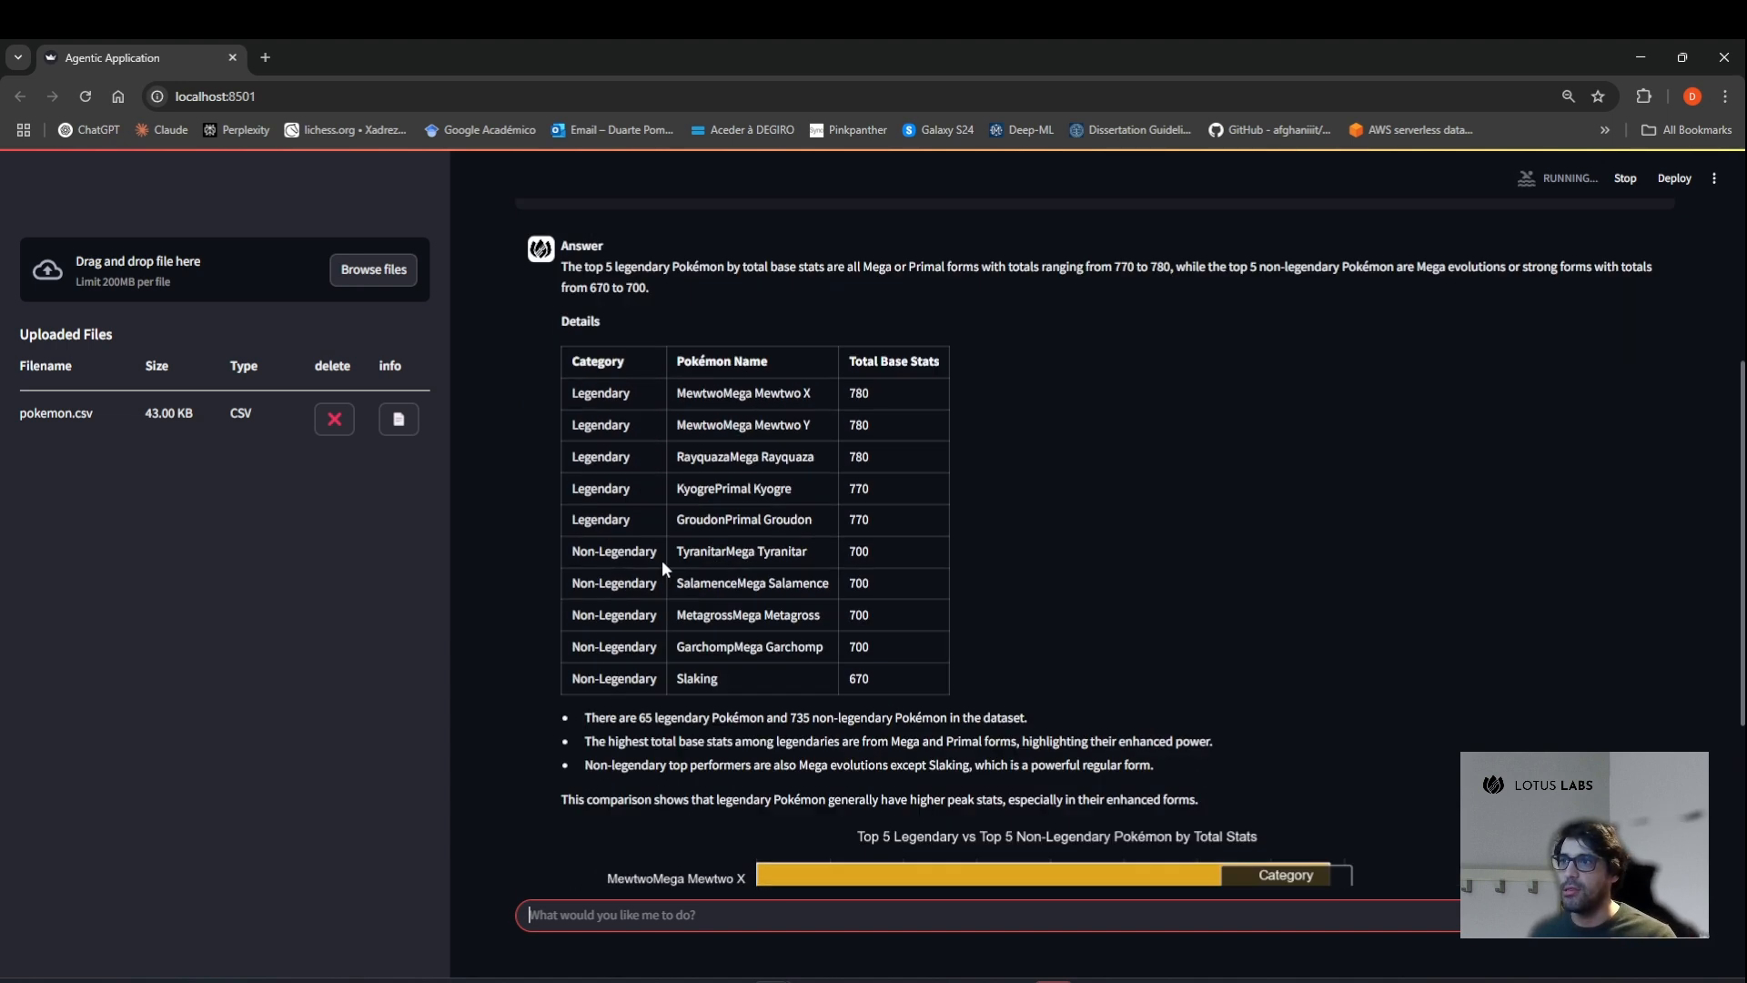
pyautogui.moveTo(573, 247); pyautogui.dragTo(1142, 264)
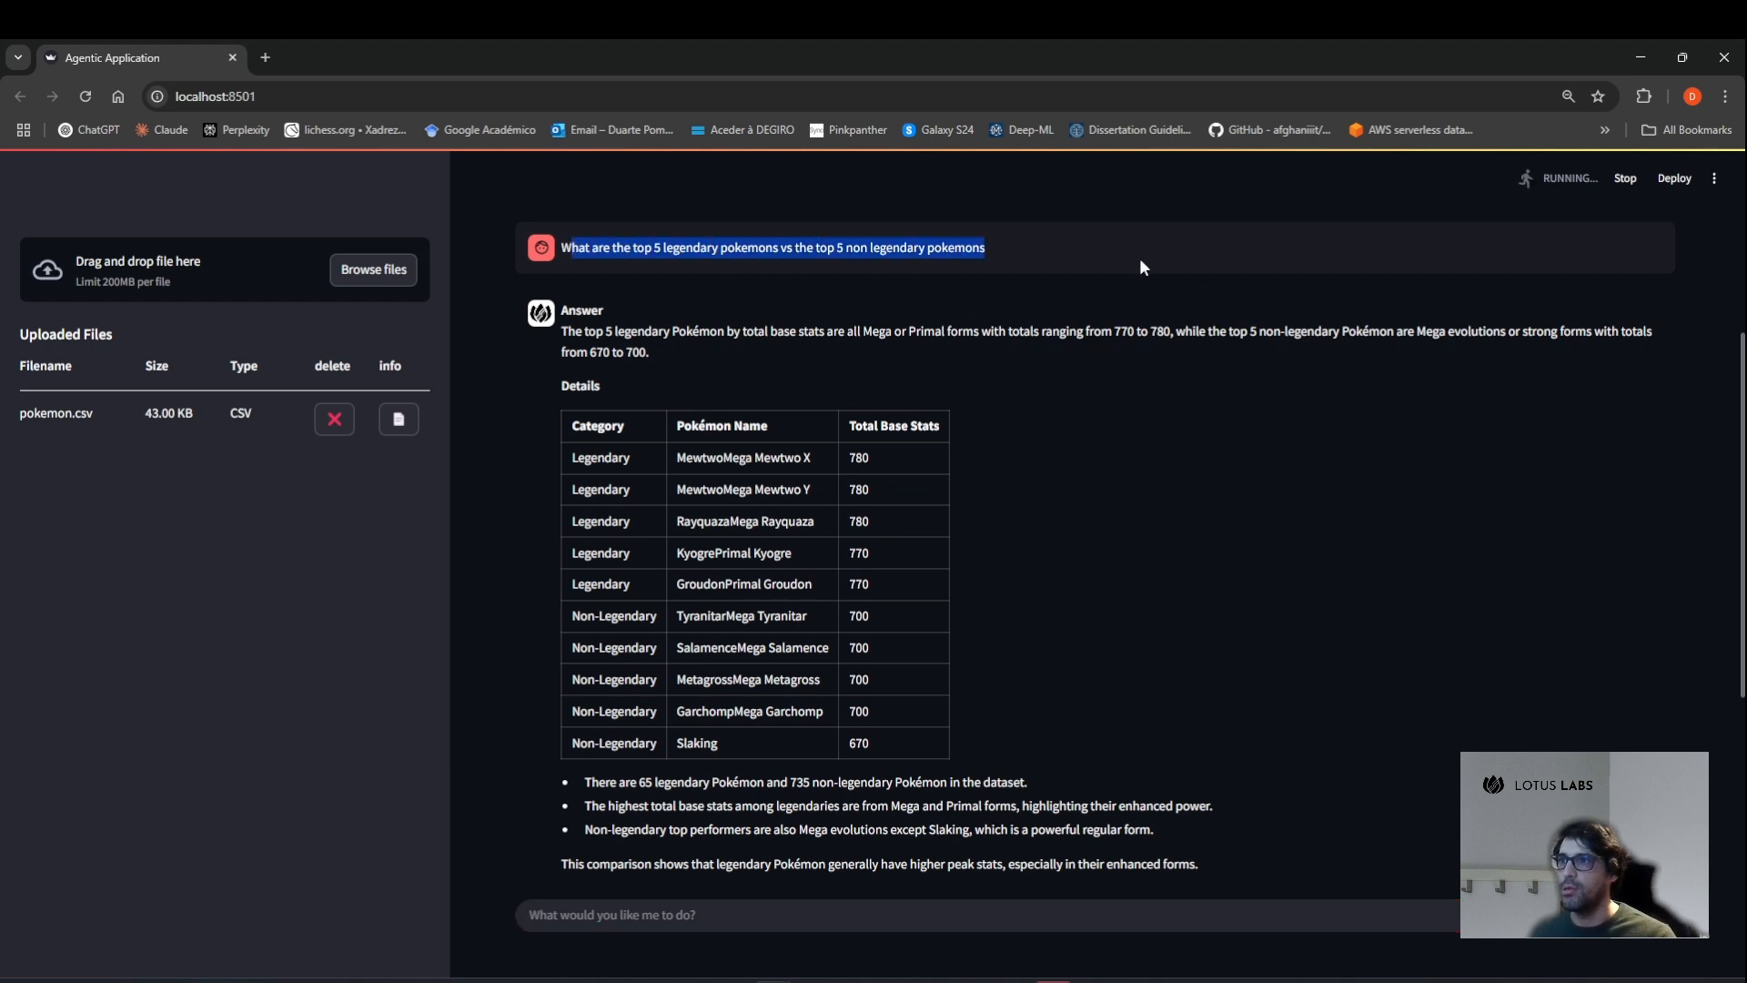
pyautogui.scroll(-2, 873, 546)
pyautogui.moveTo(584, 599); pyautogui.dragTo(1264, 655)
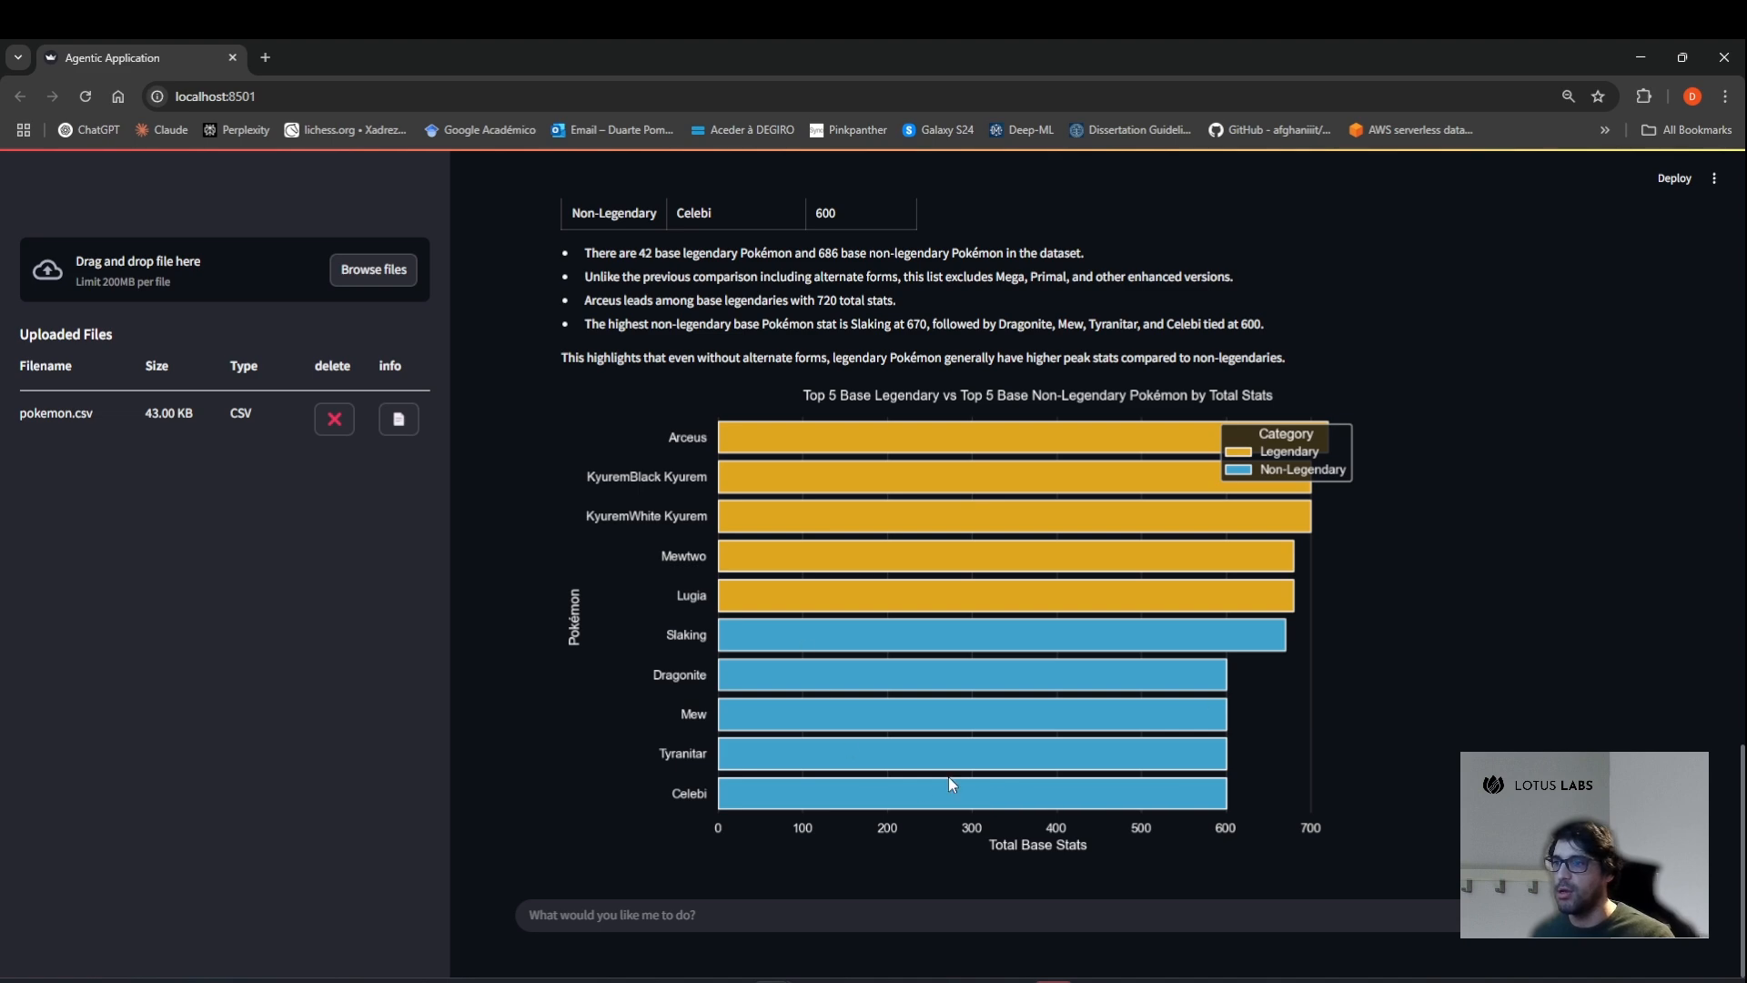
# Compare the base-versions answer, including its details table, notes and bar chart, with the earlier comparison chart.
pyautogui.scroll(15, 1184, 670)
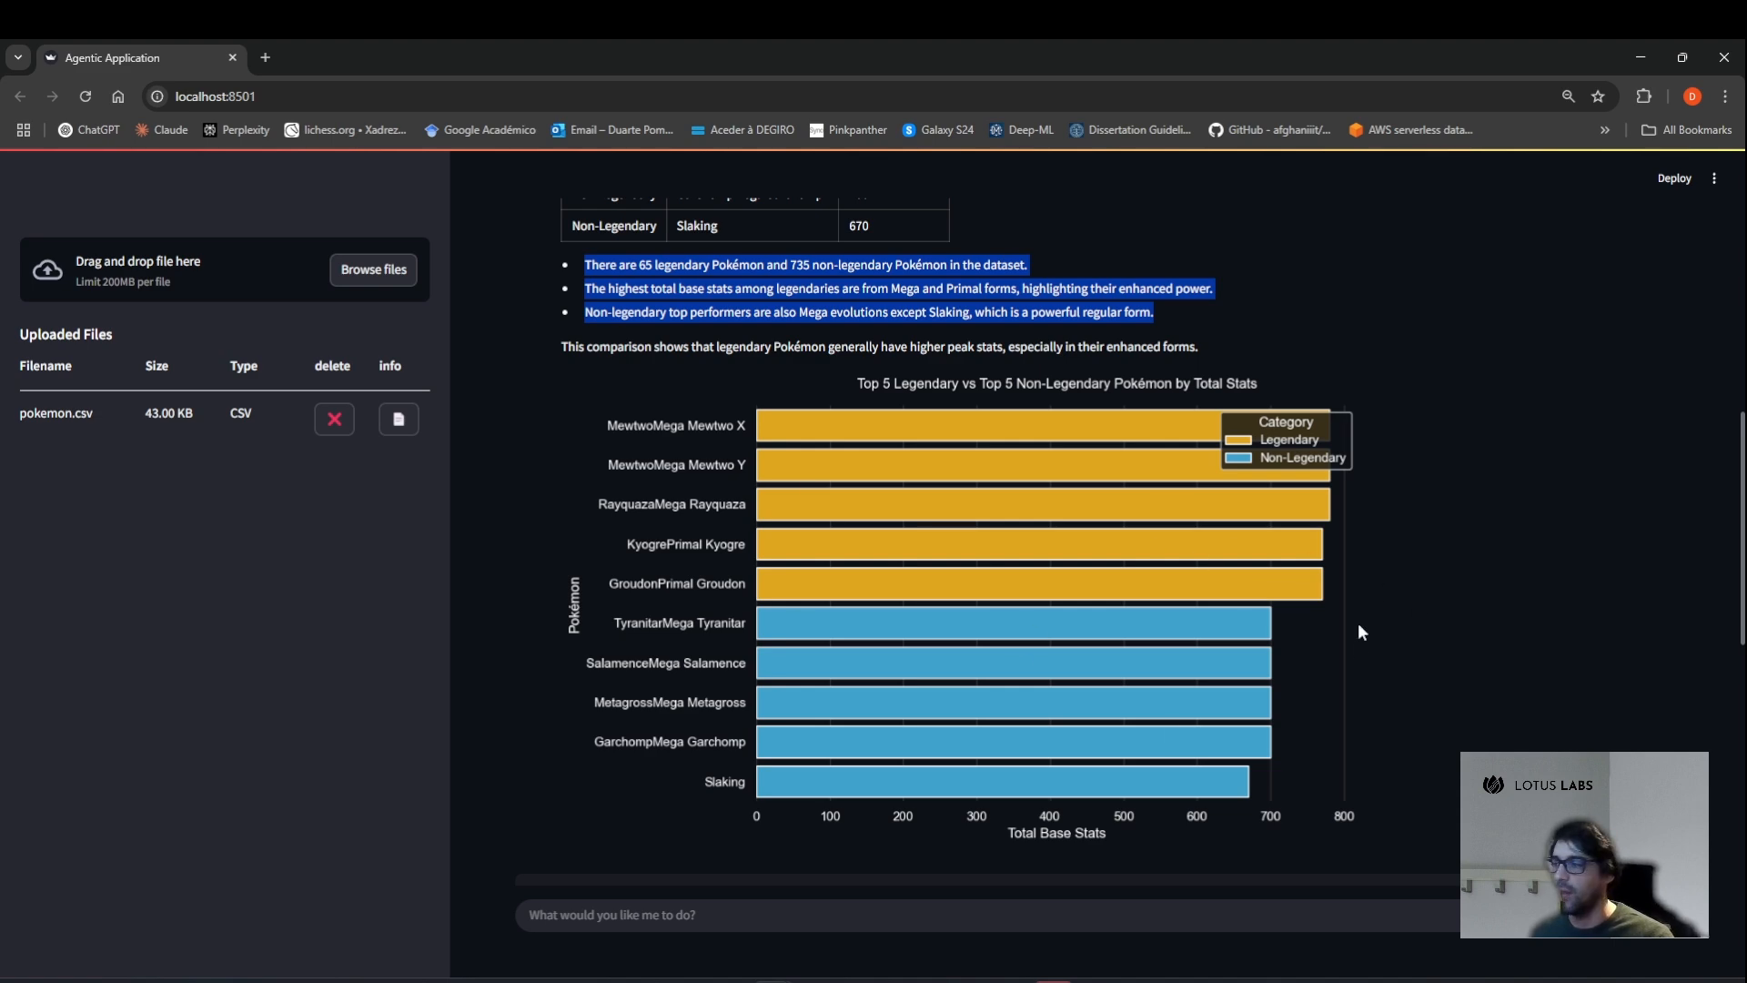
pyautogui.scroll(-15, 1358, 622)
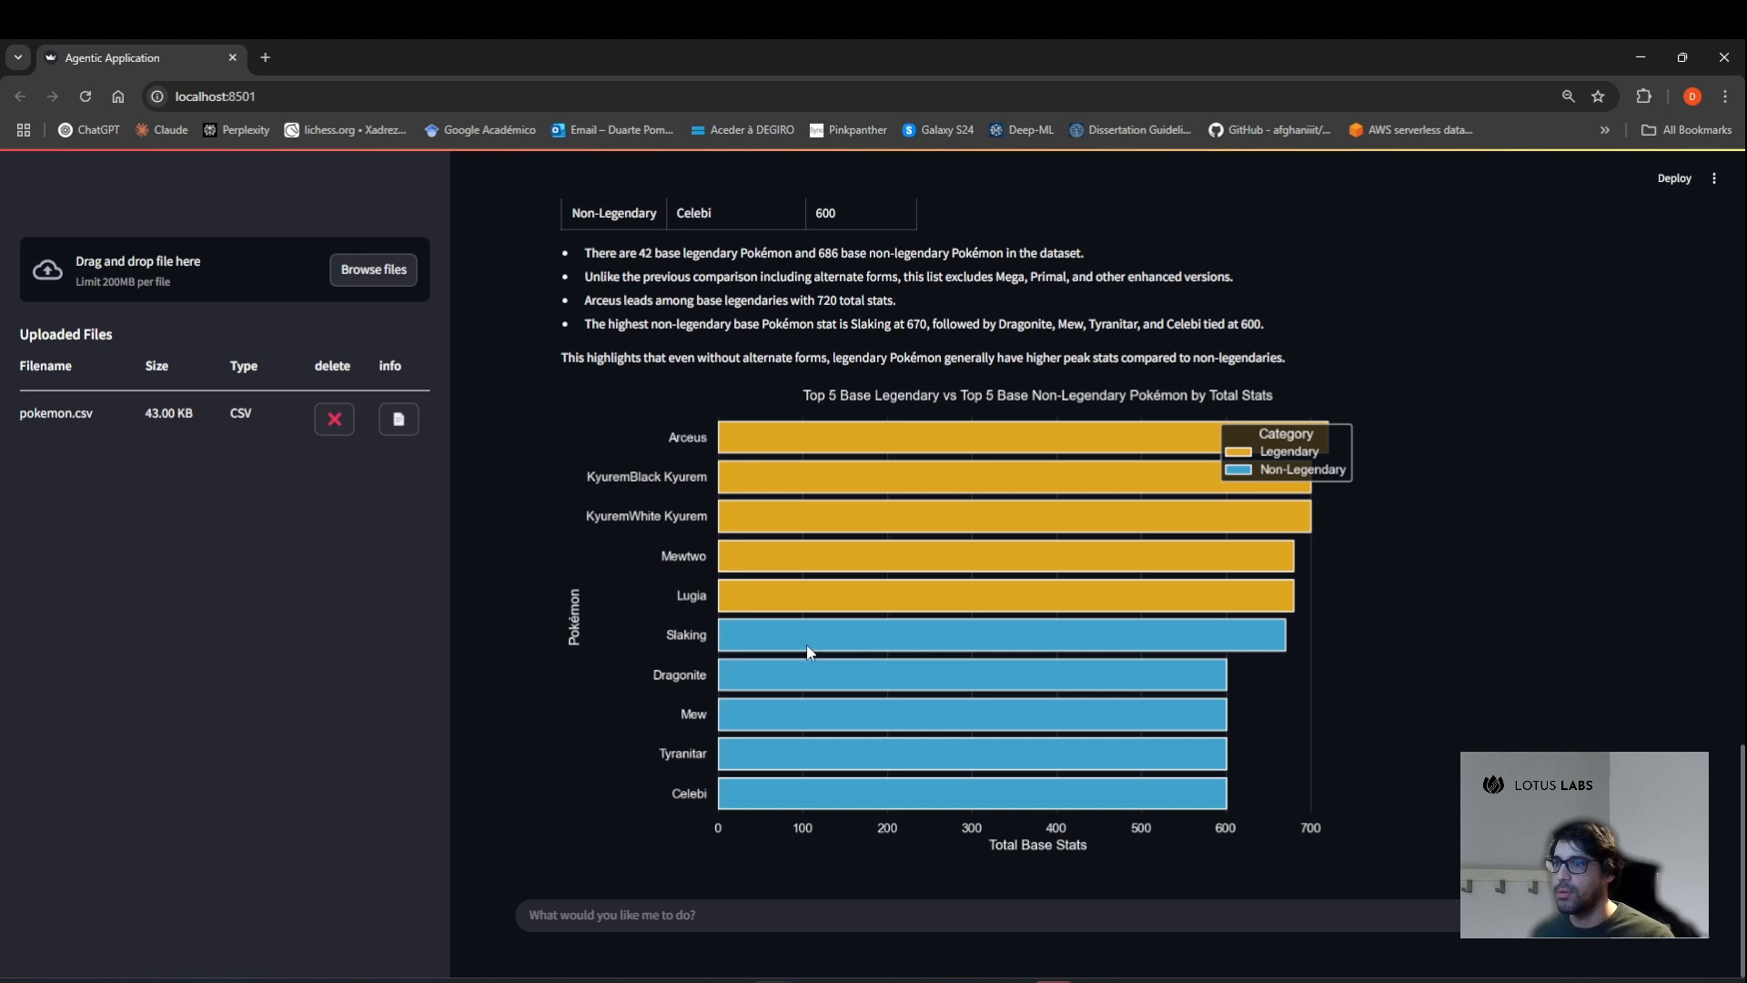
pyautogui.scroll(3, 913, 657)
pyautogui.scroll(2, 939, 712)
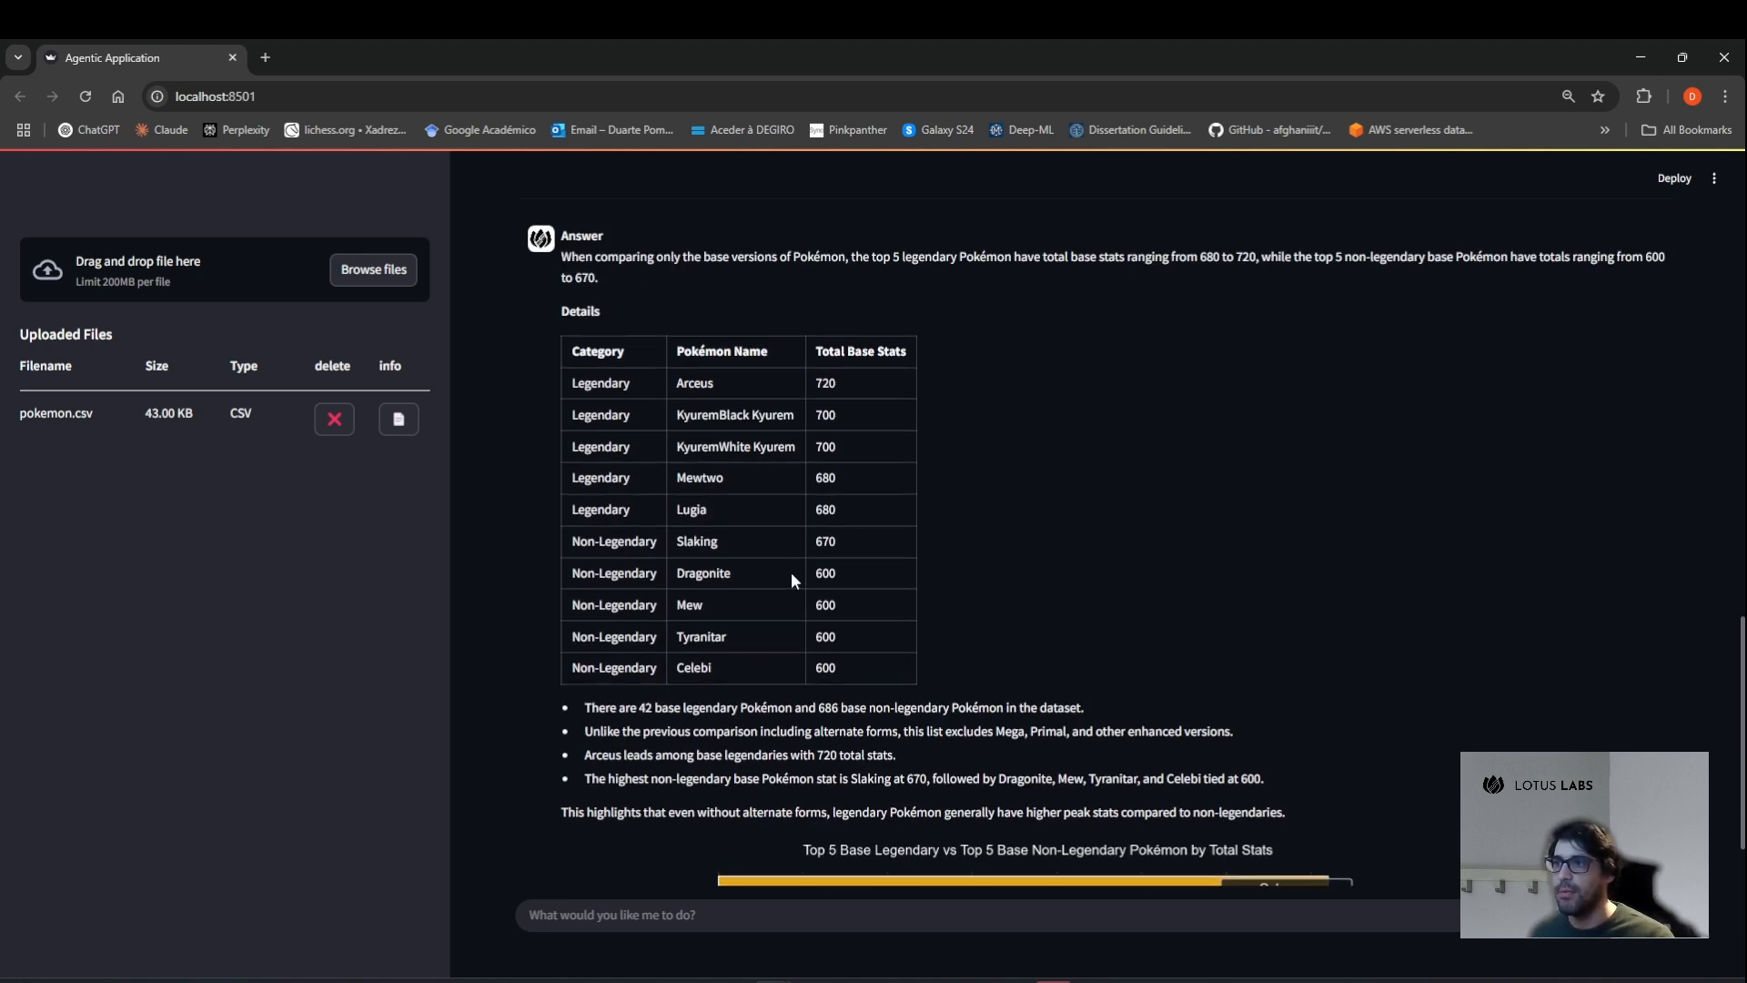
pyautogui.scroll(-2, 843, 591)
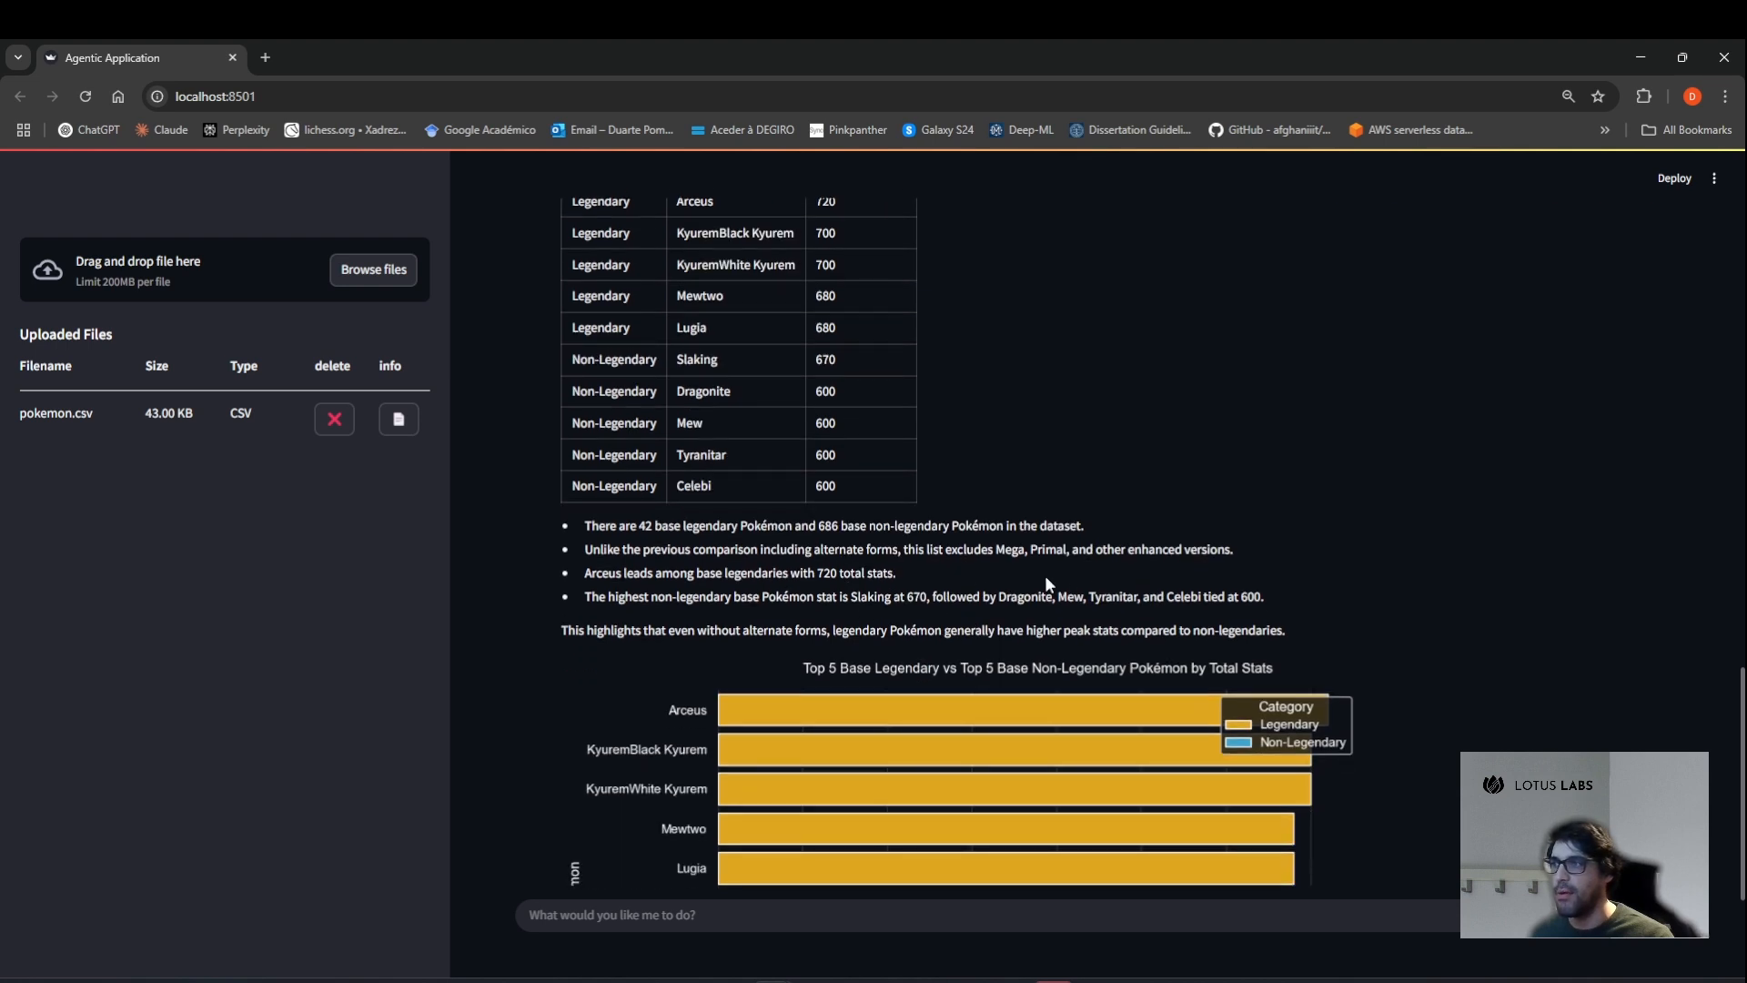
pyautogui.scroll(-3, 960, 574)
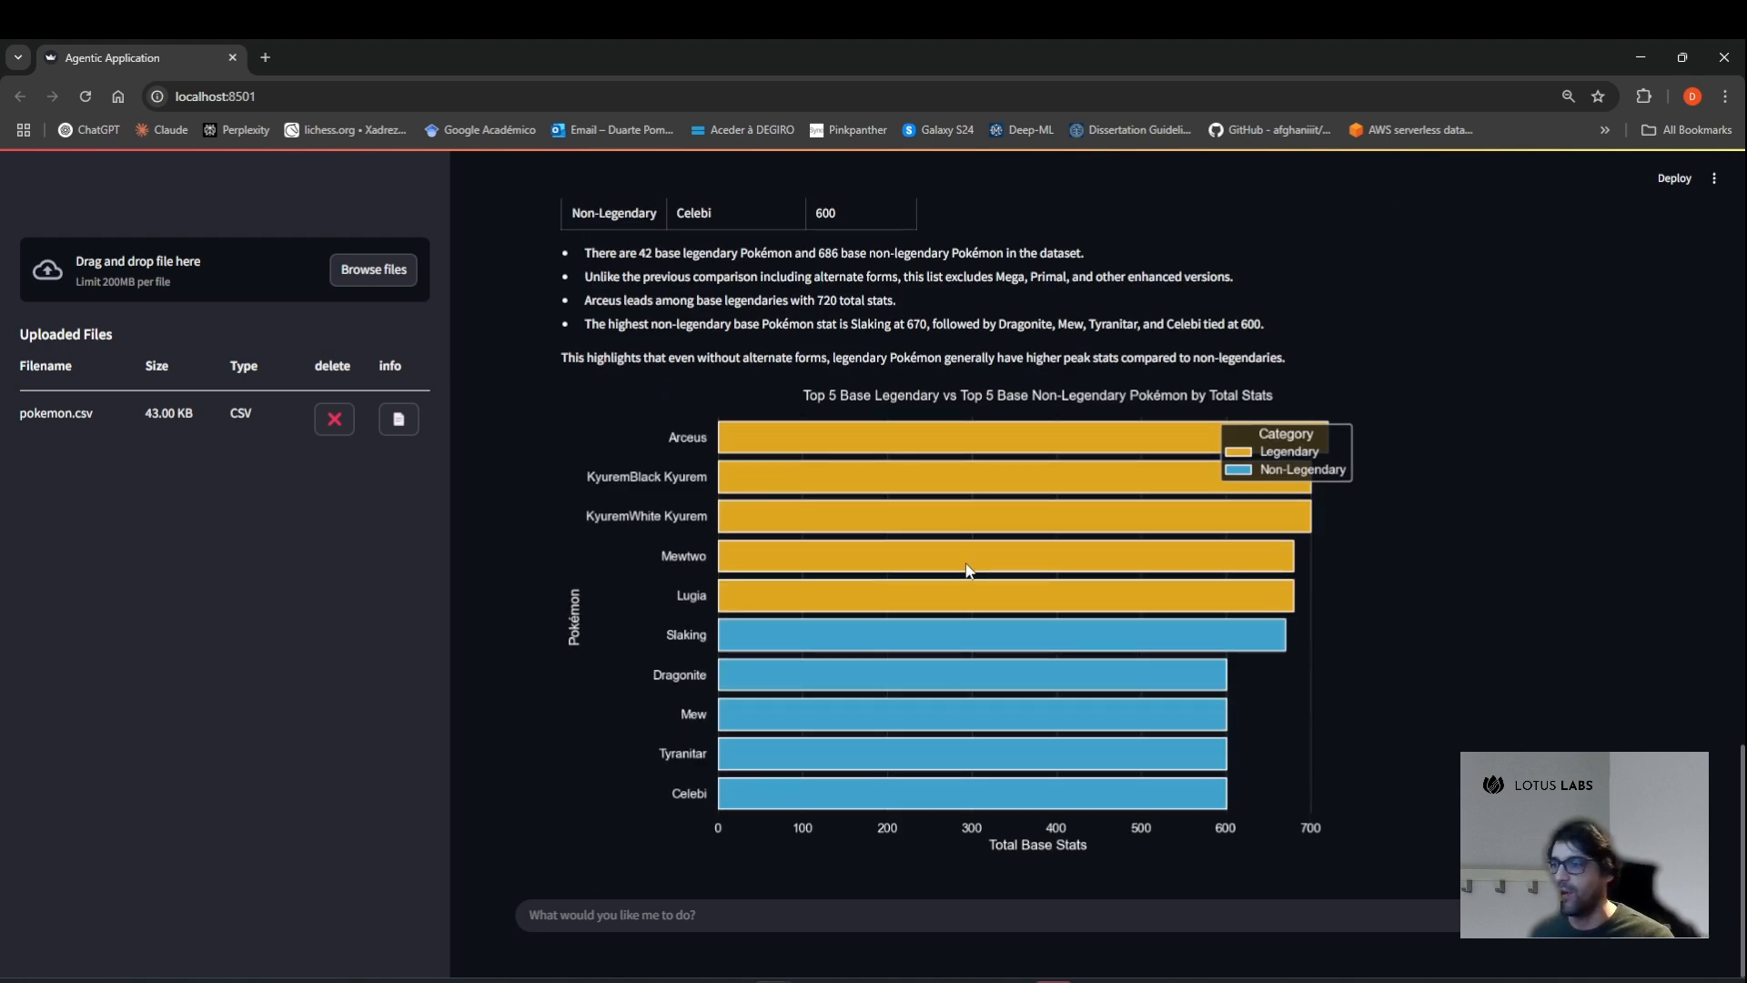
# Draft a chat request for a plot like this showing each individual stat instead of total stats, "so 6 bars for each pokemon".
pyautogui.click(844, 918)
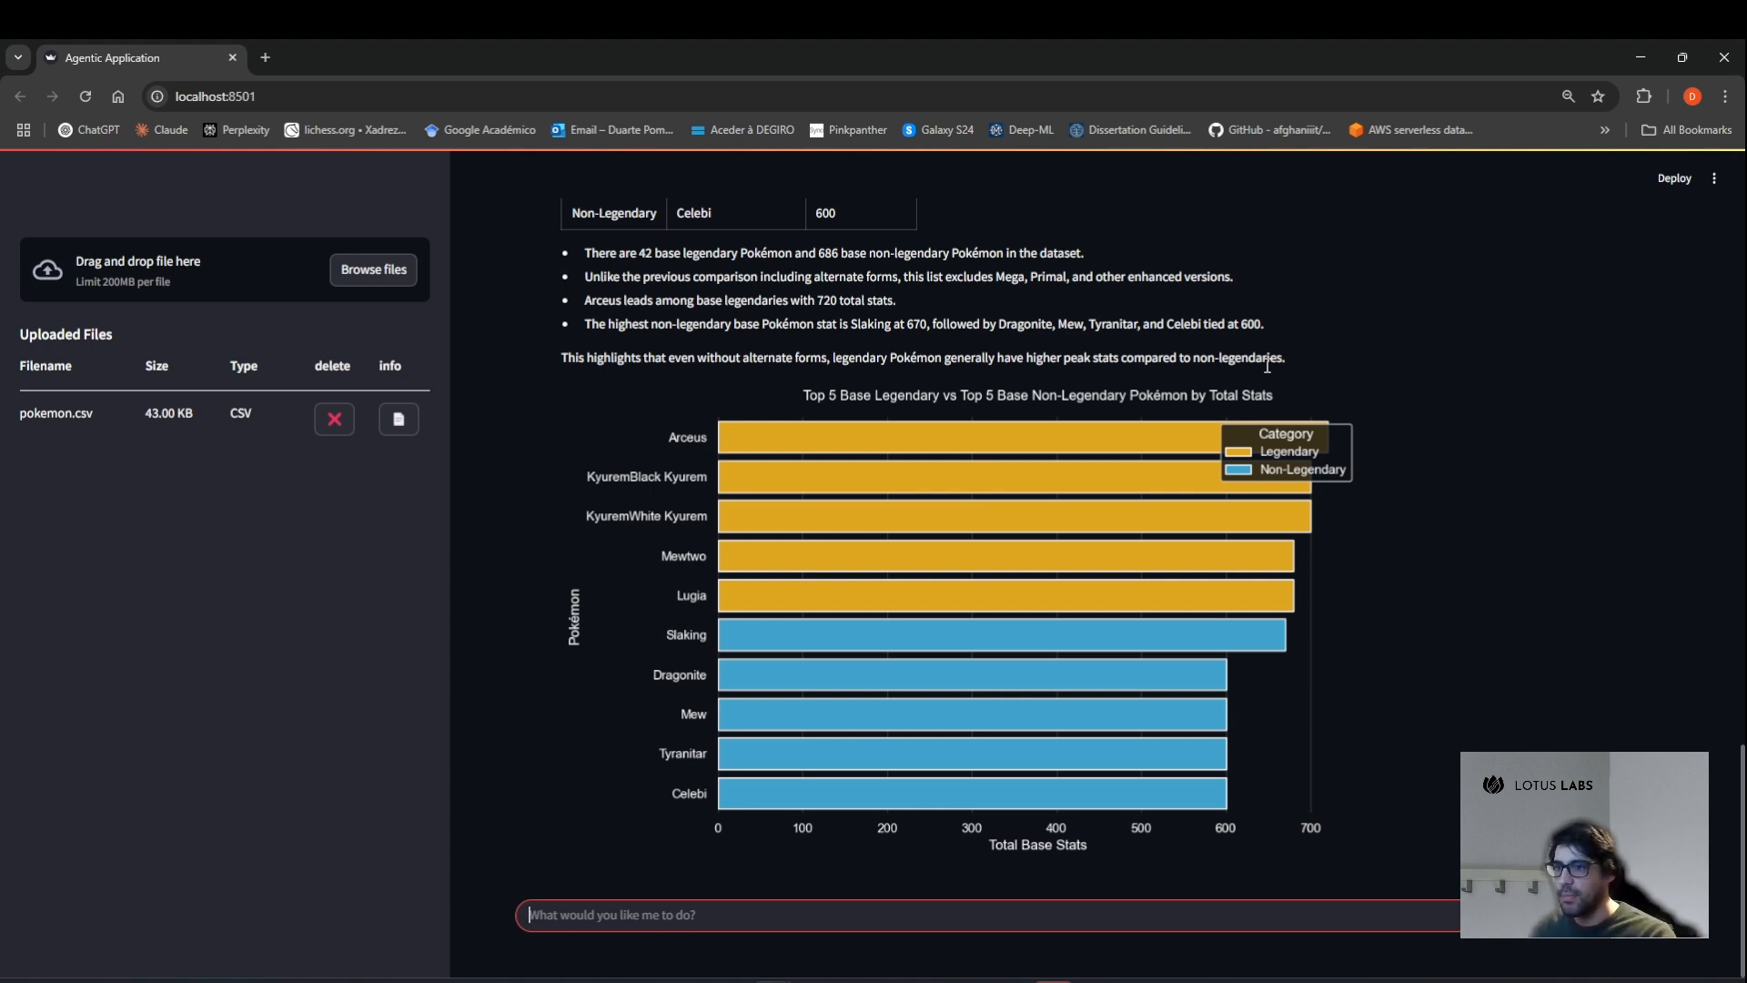
pyautogui.write('This i')
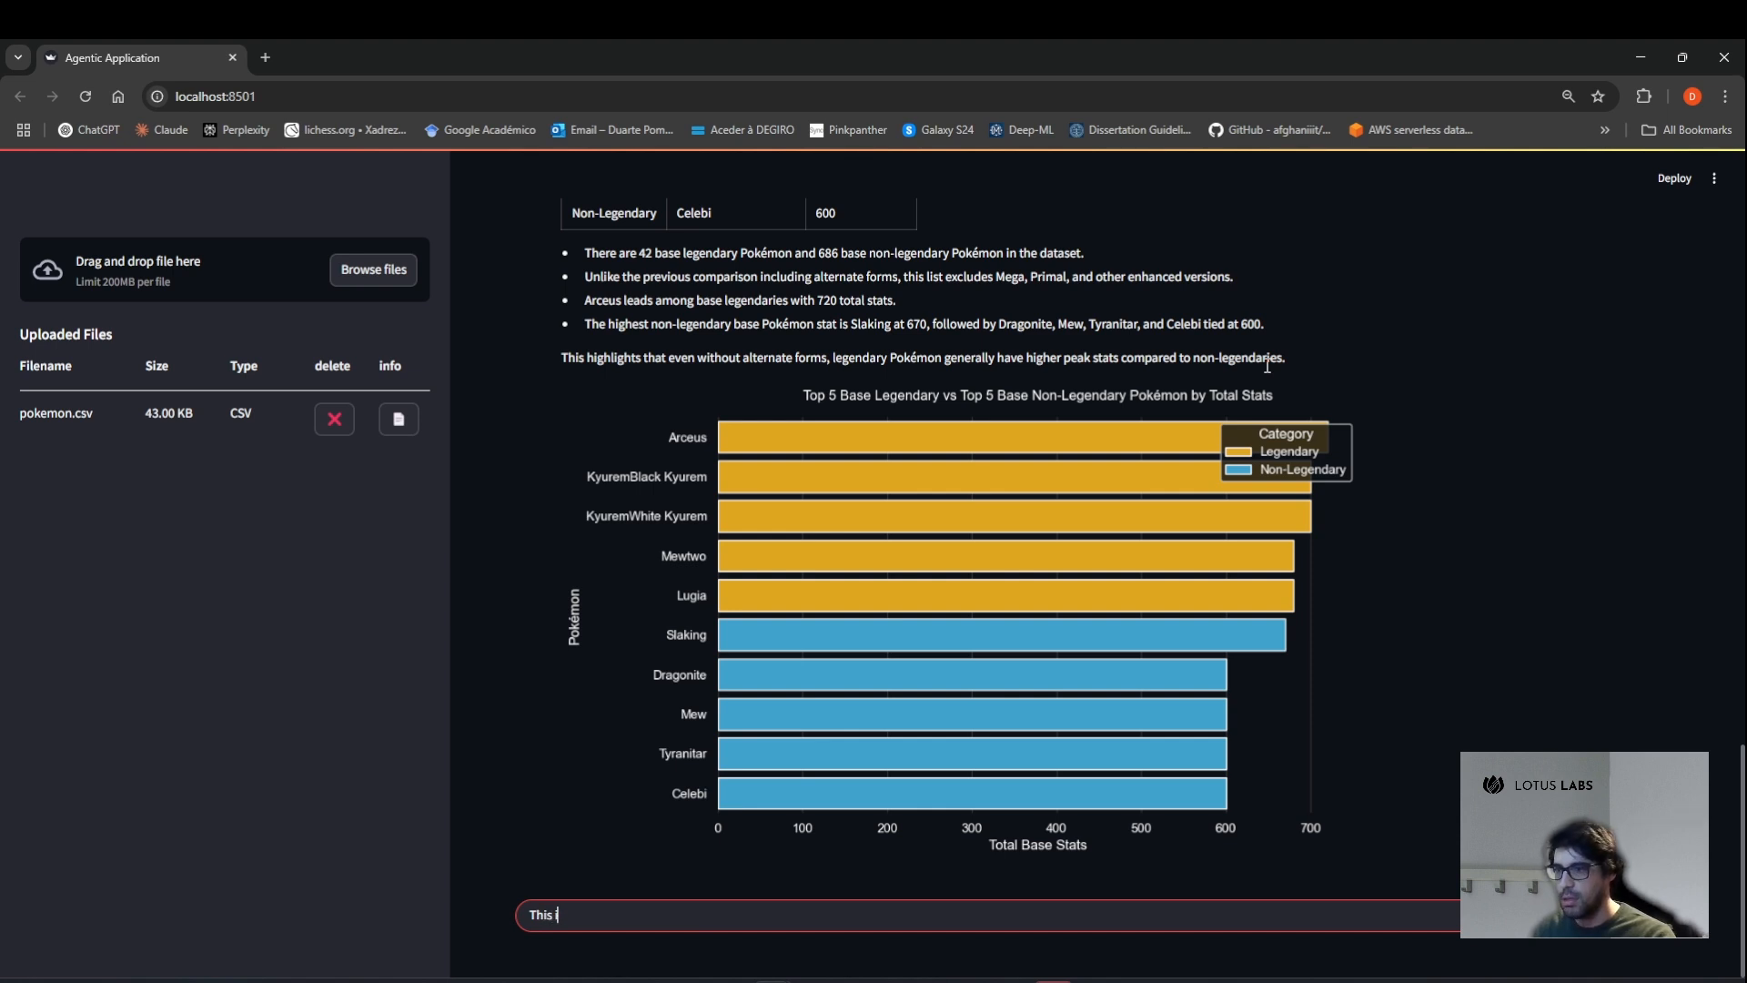
pyautogui.write('s great! can')
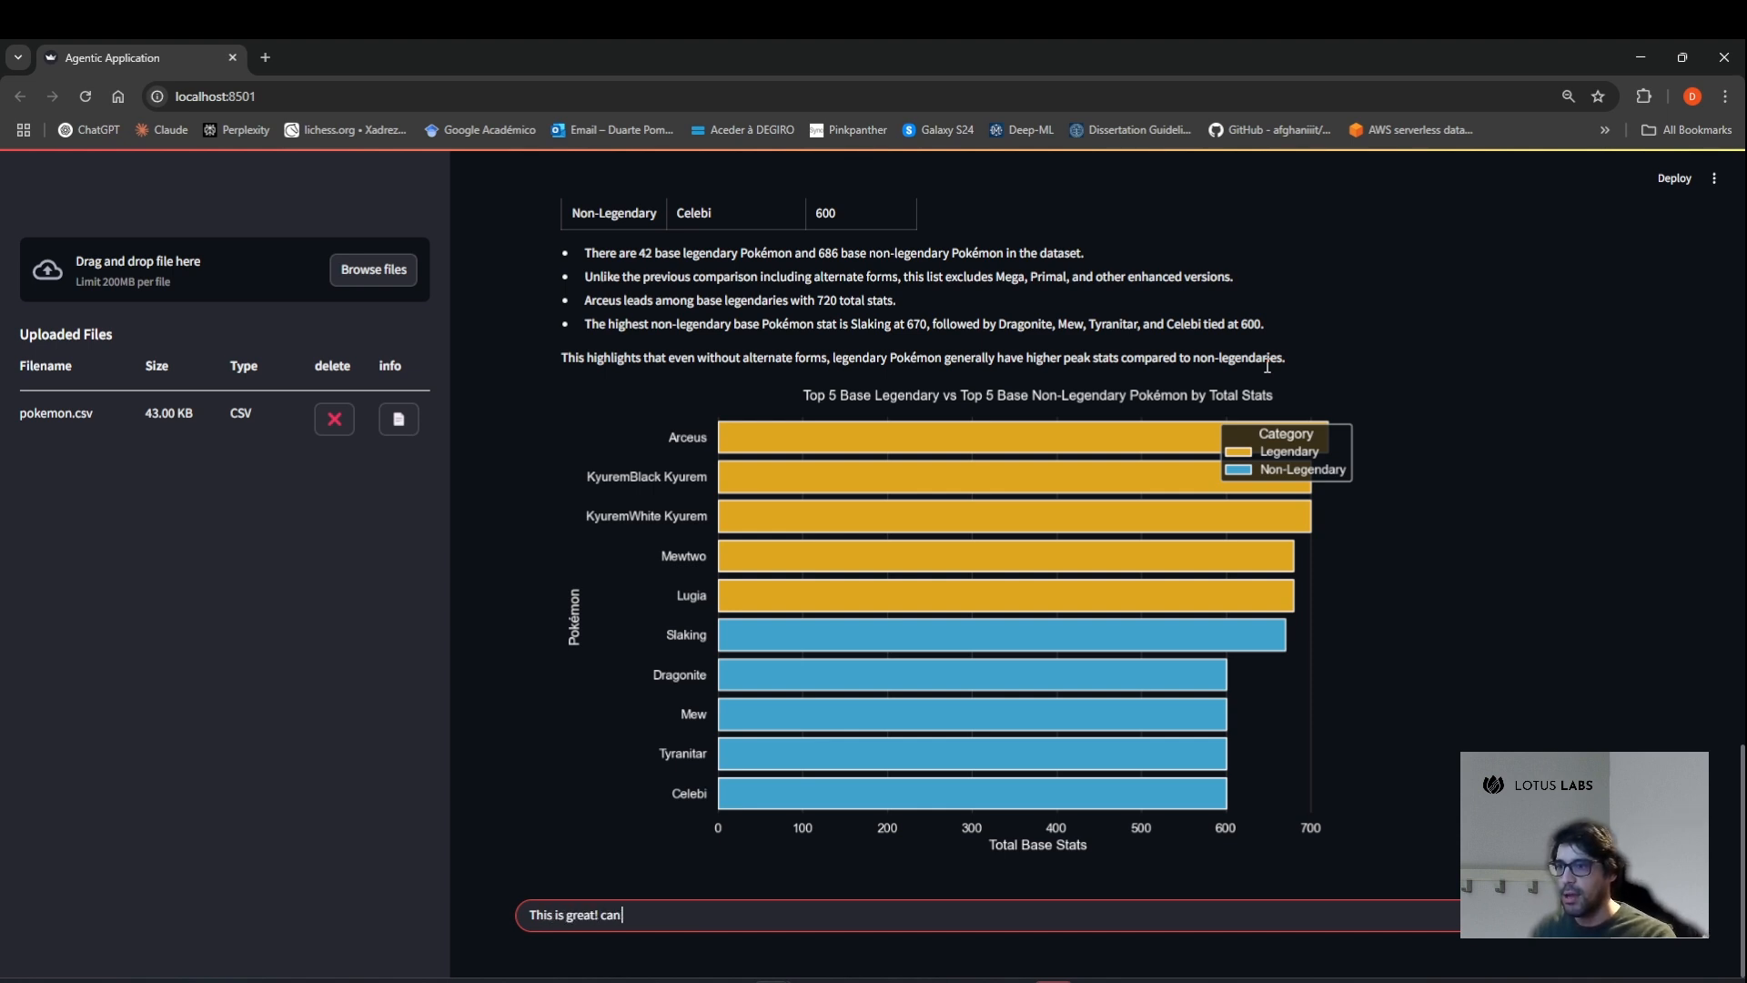
pyautogui.write(' I have a pl')
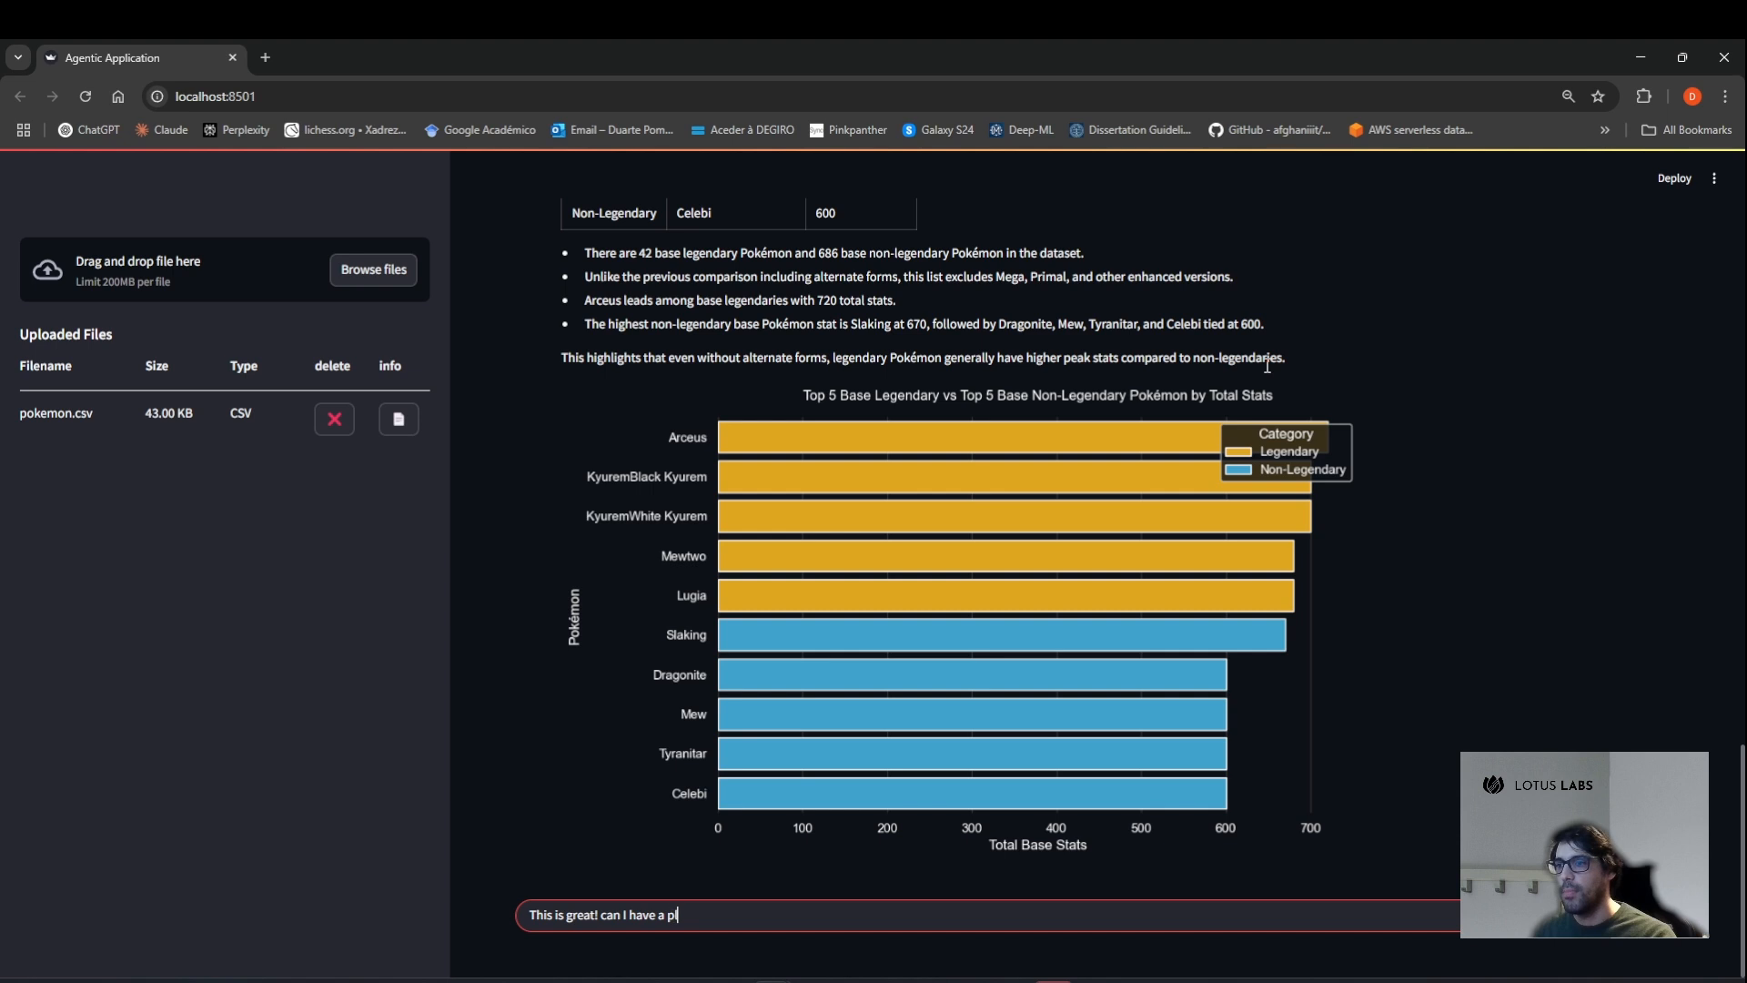
pyautogui.write('ot like this, but')
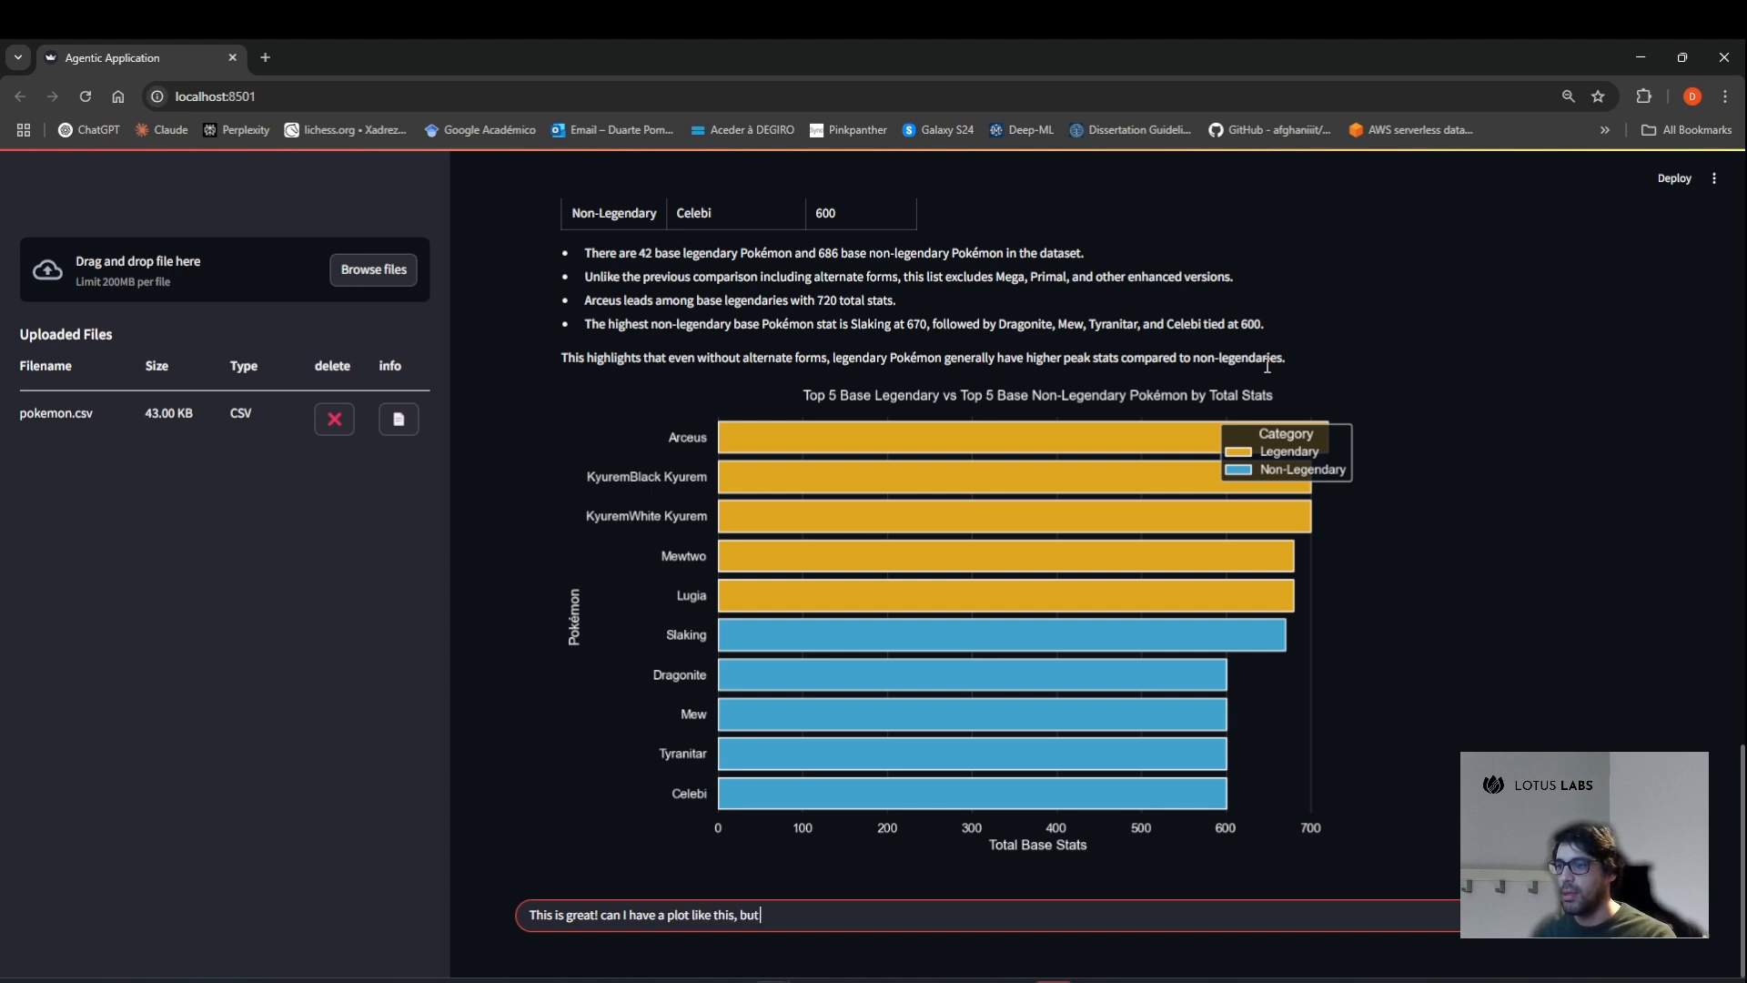
pyautogui.write(' each bar, instead of')
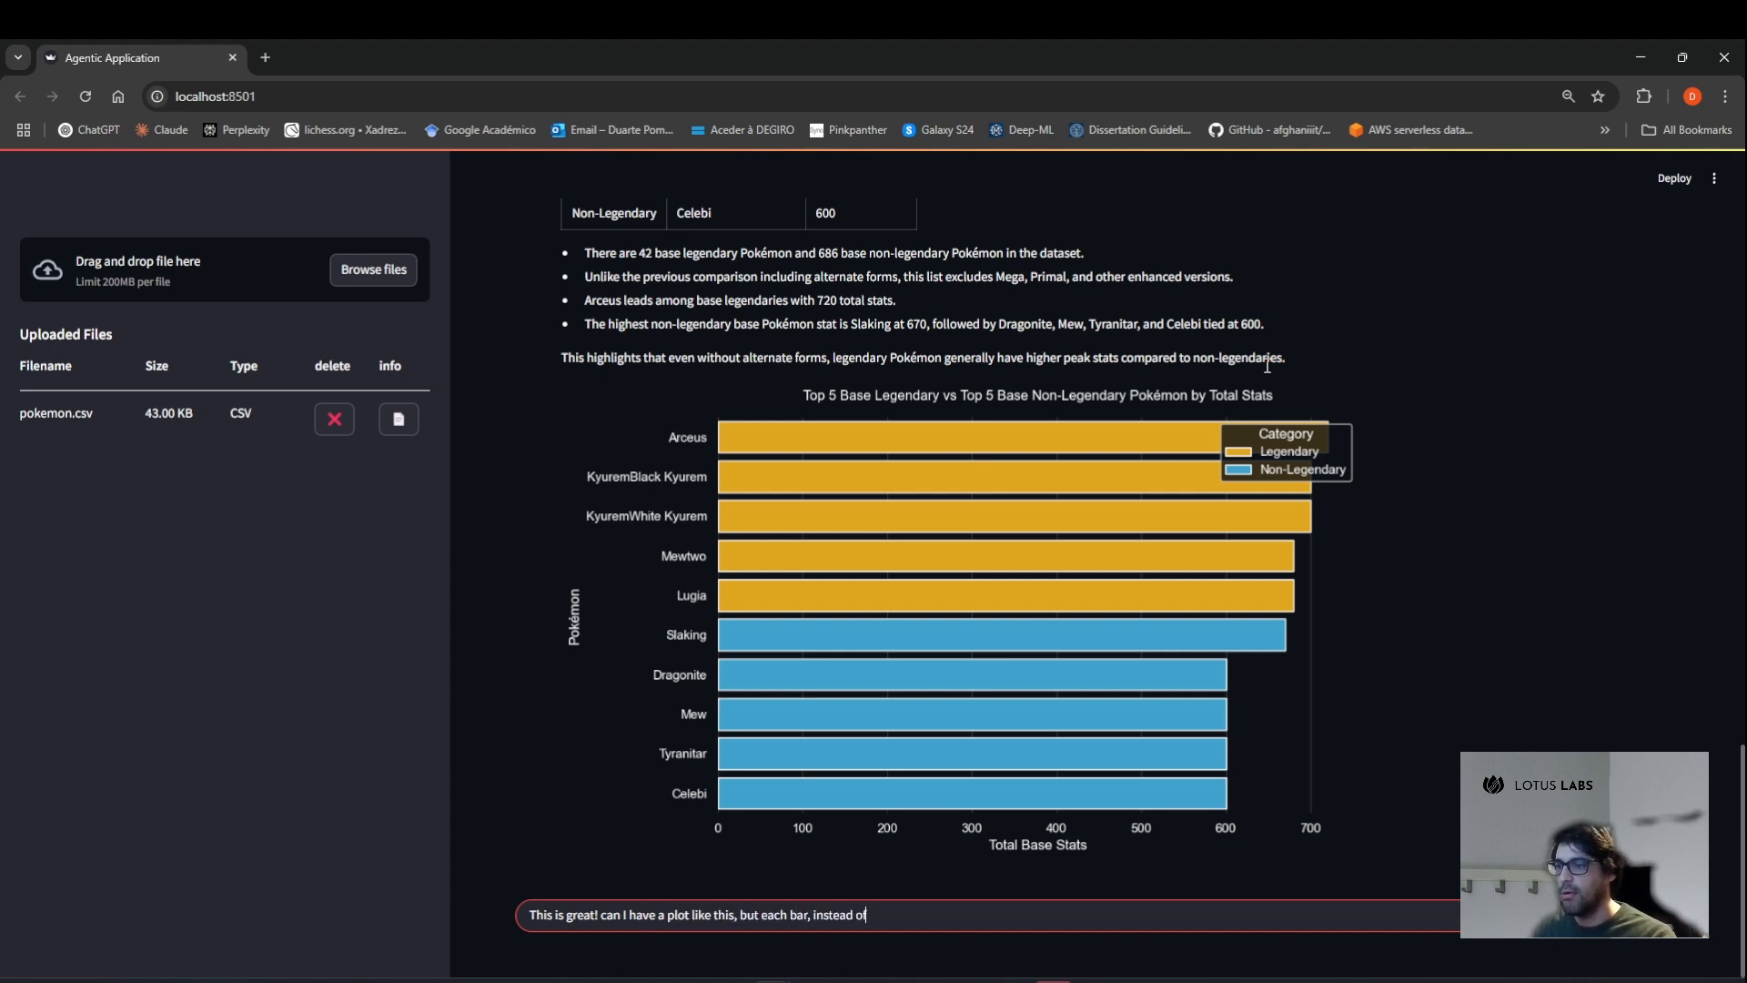
pyautogui.write(' being total stat')
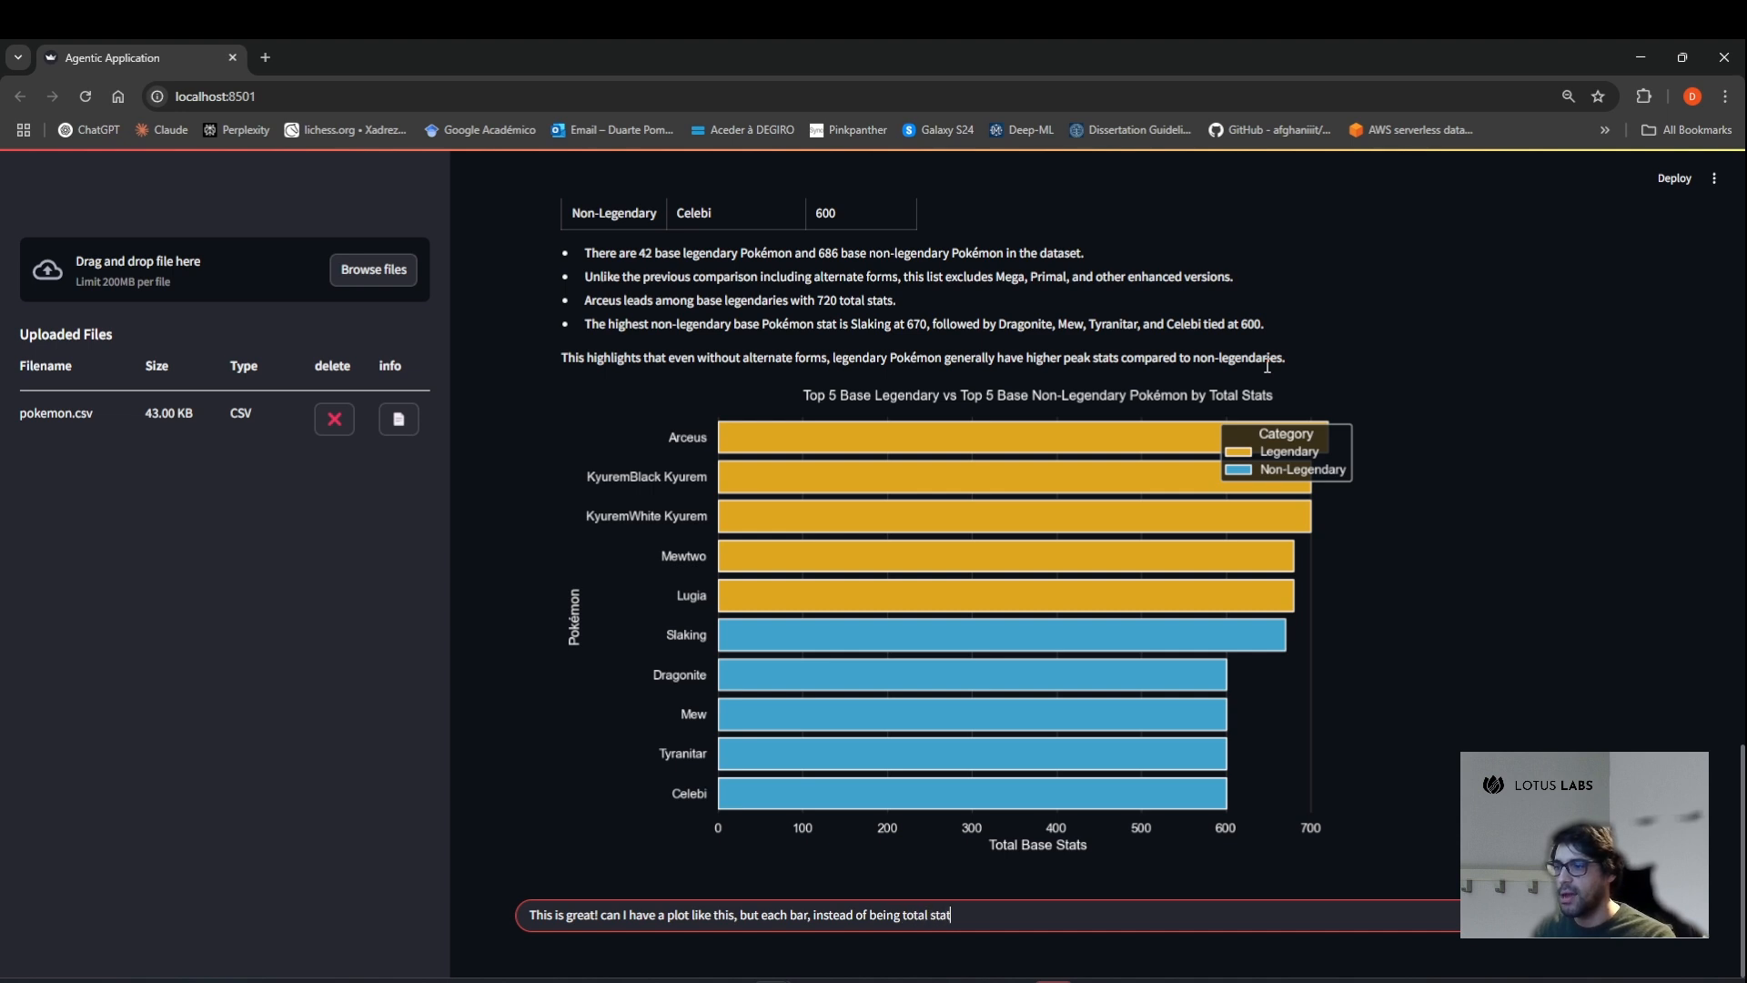
pyautogui.write('s, it wou')
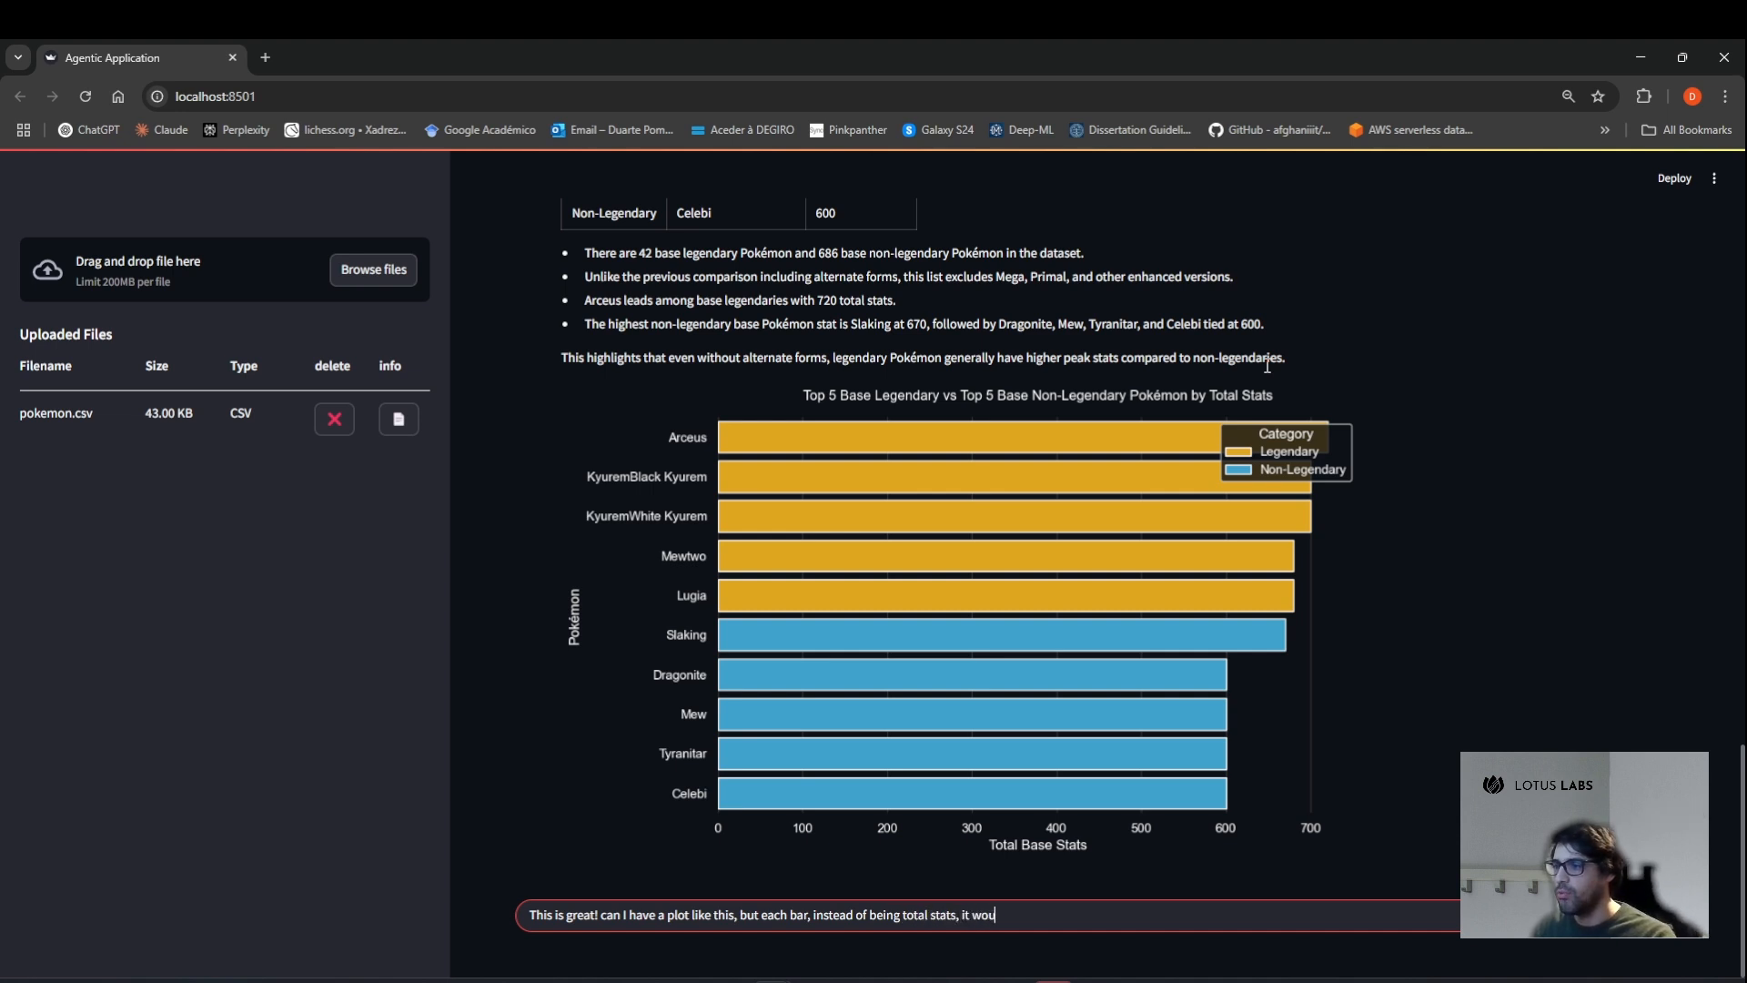
pyautogui.write('ld be each individu')
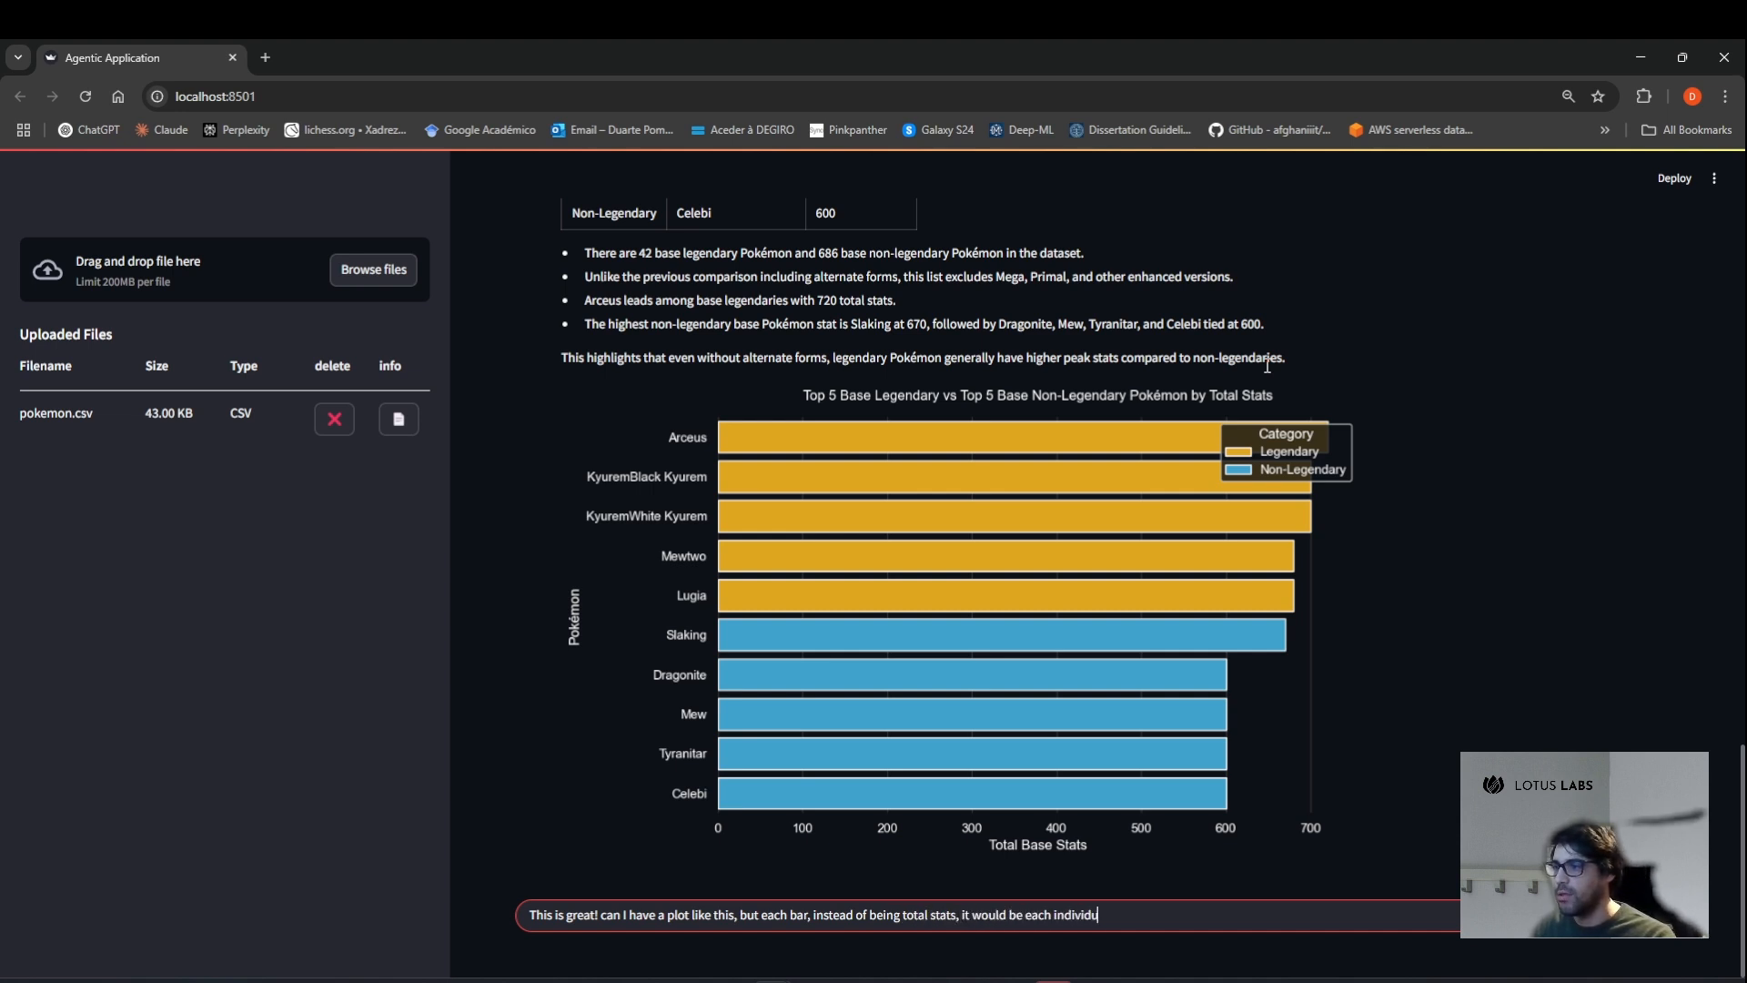
pyautogui.write('al stats')
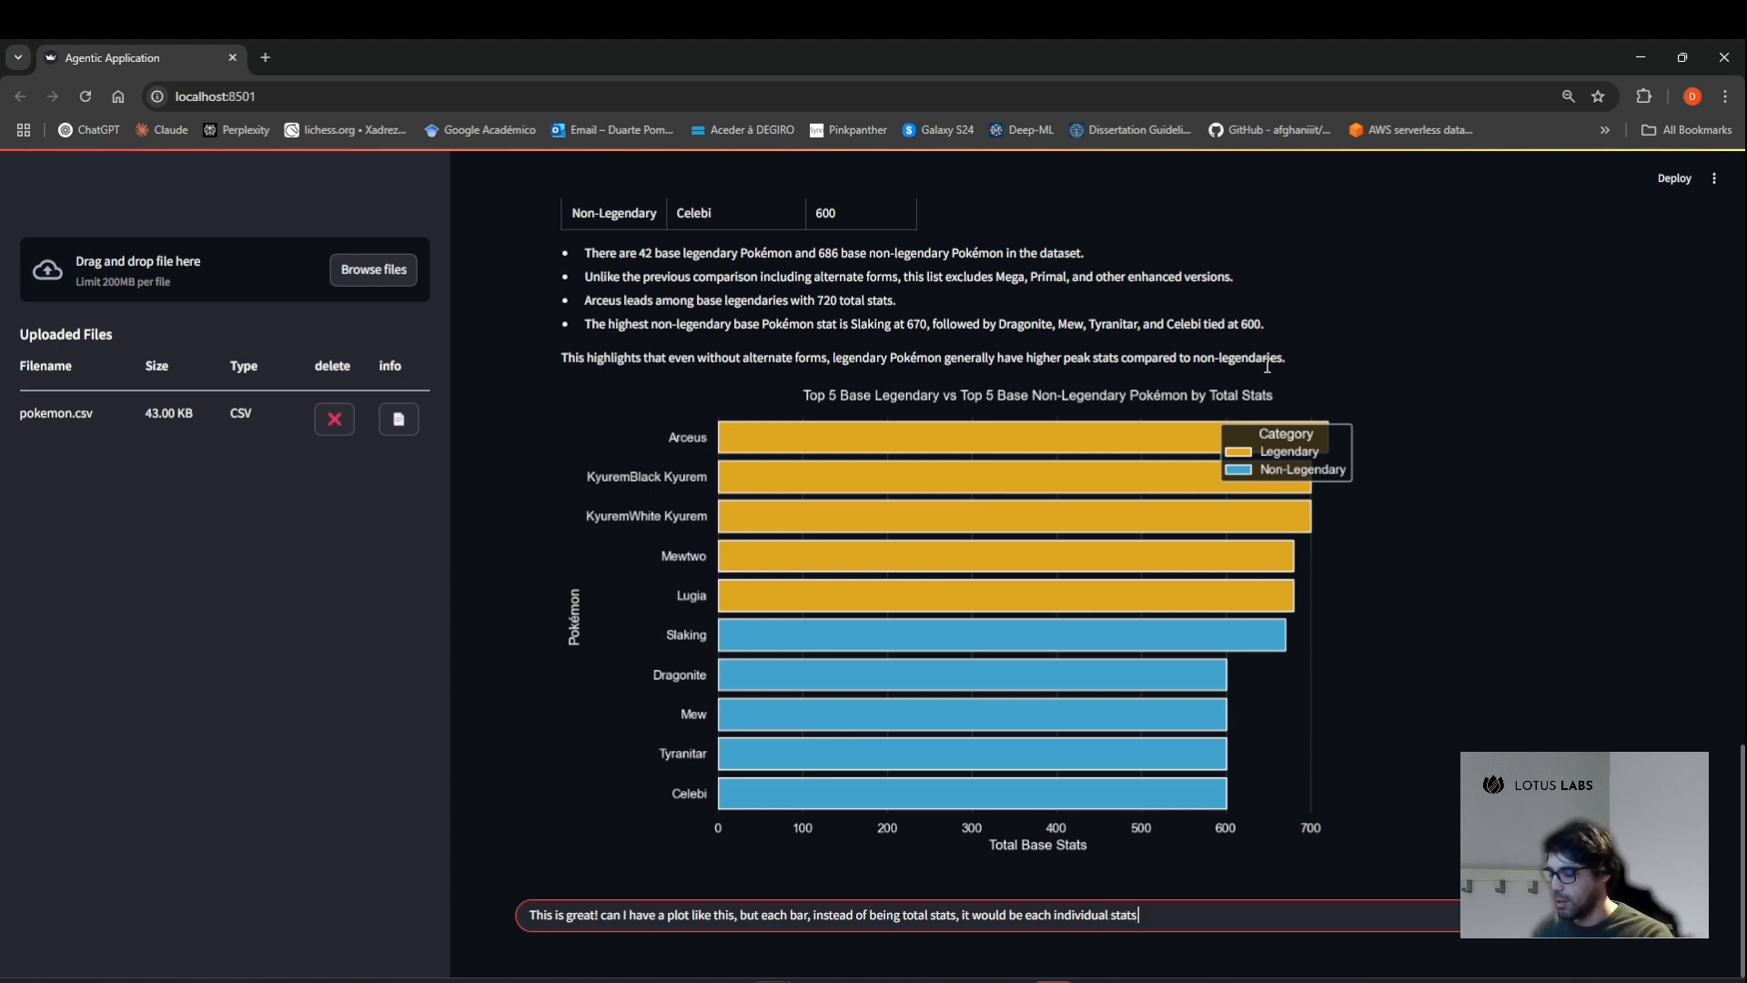
pyautogui.write(' (so')
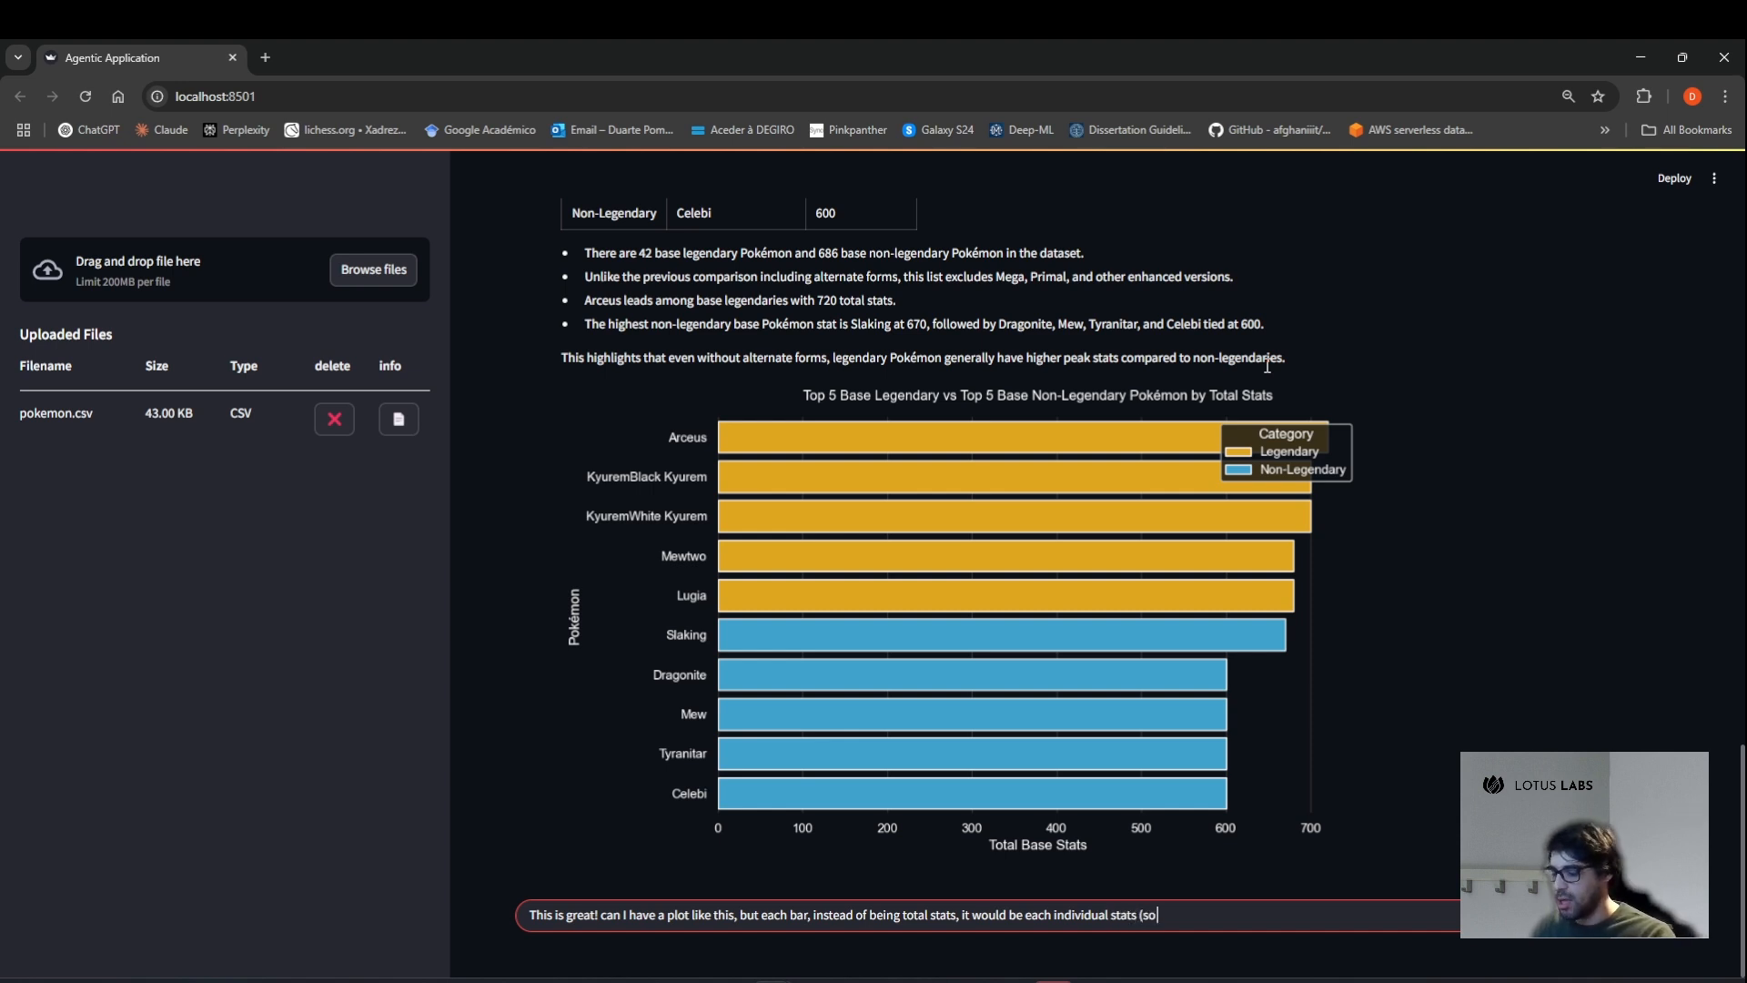
pyautogui.write(' 6 bars for each pokemon')
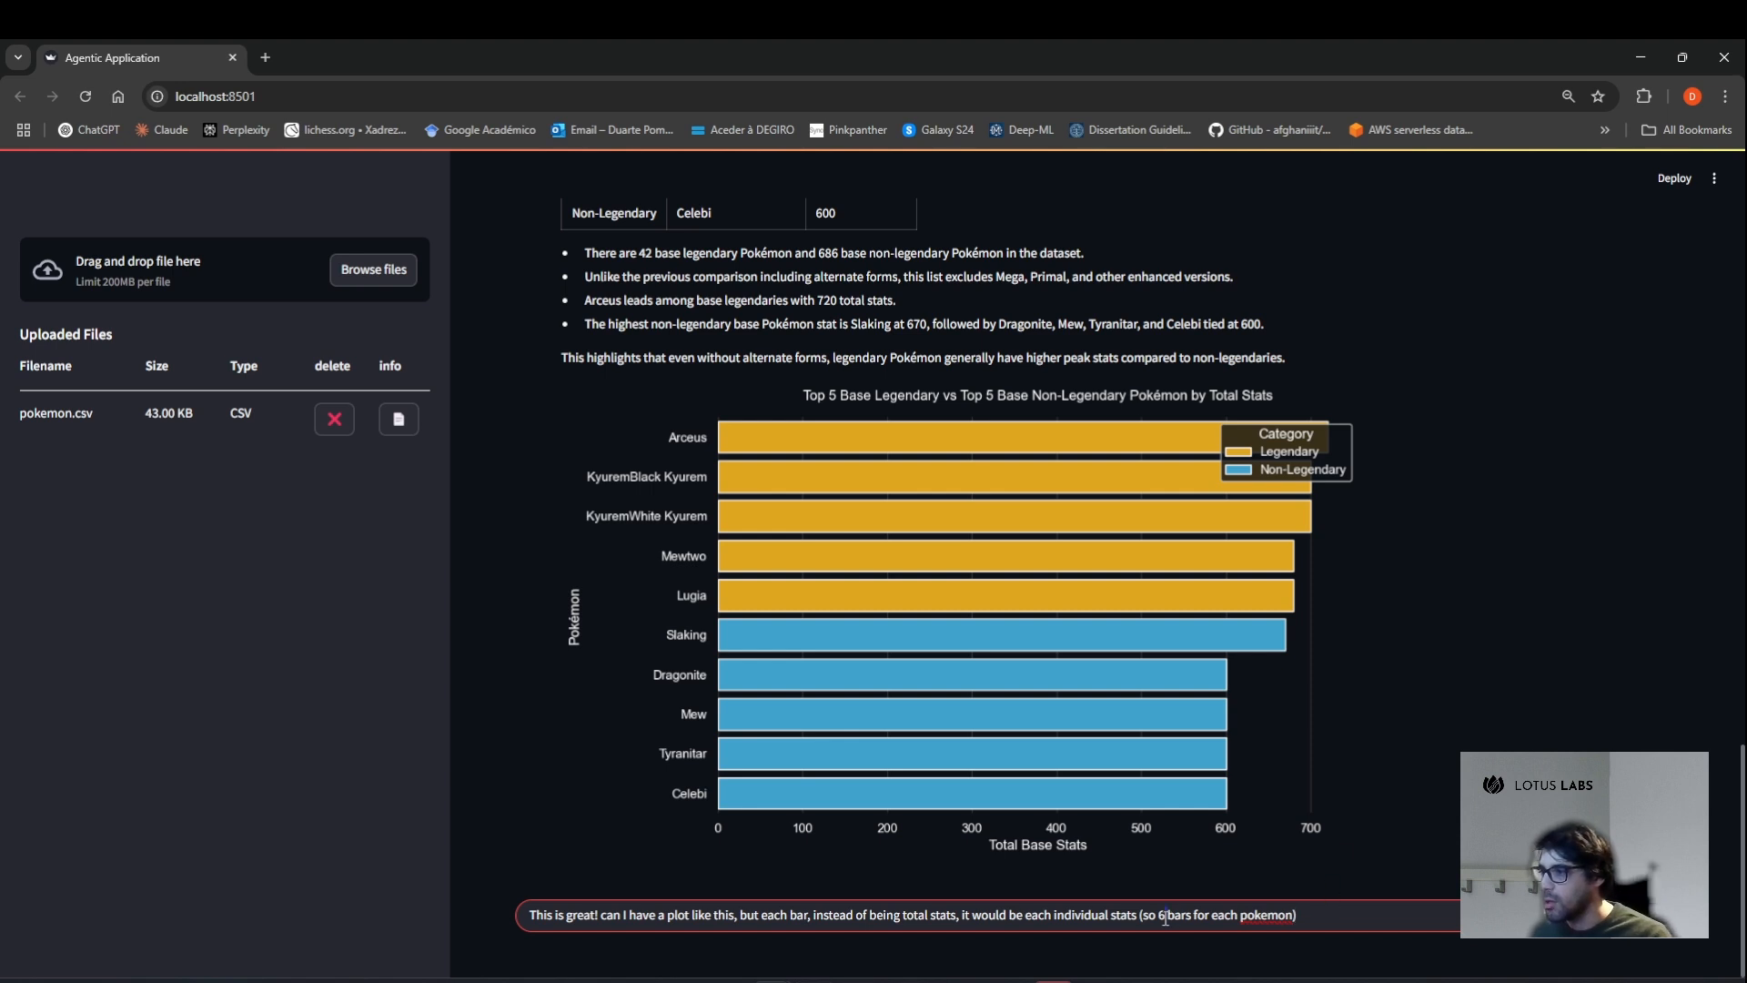
# Reword the drafted request's parenthesis to "so 1 bars for each stats and for each pokemon".
pyautogui.press('BackSpace')
pyautogui.write('6 bar')
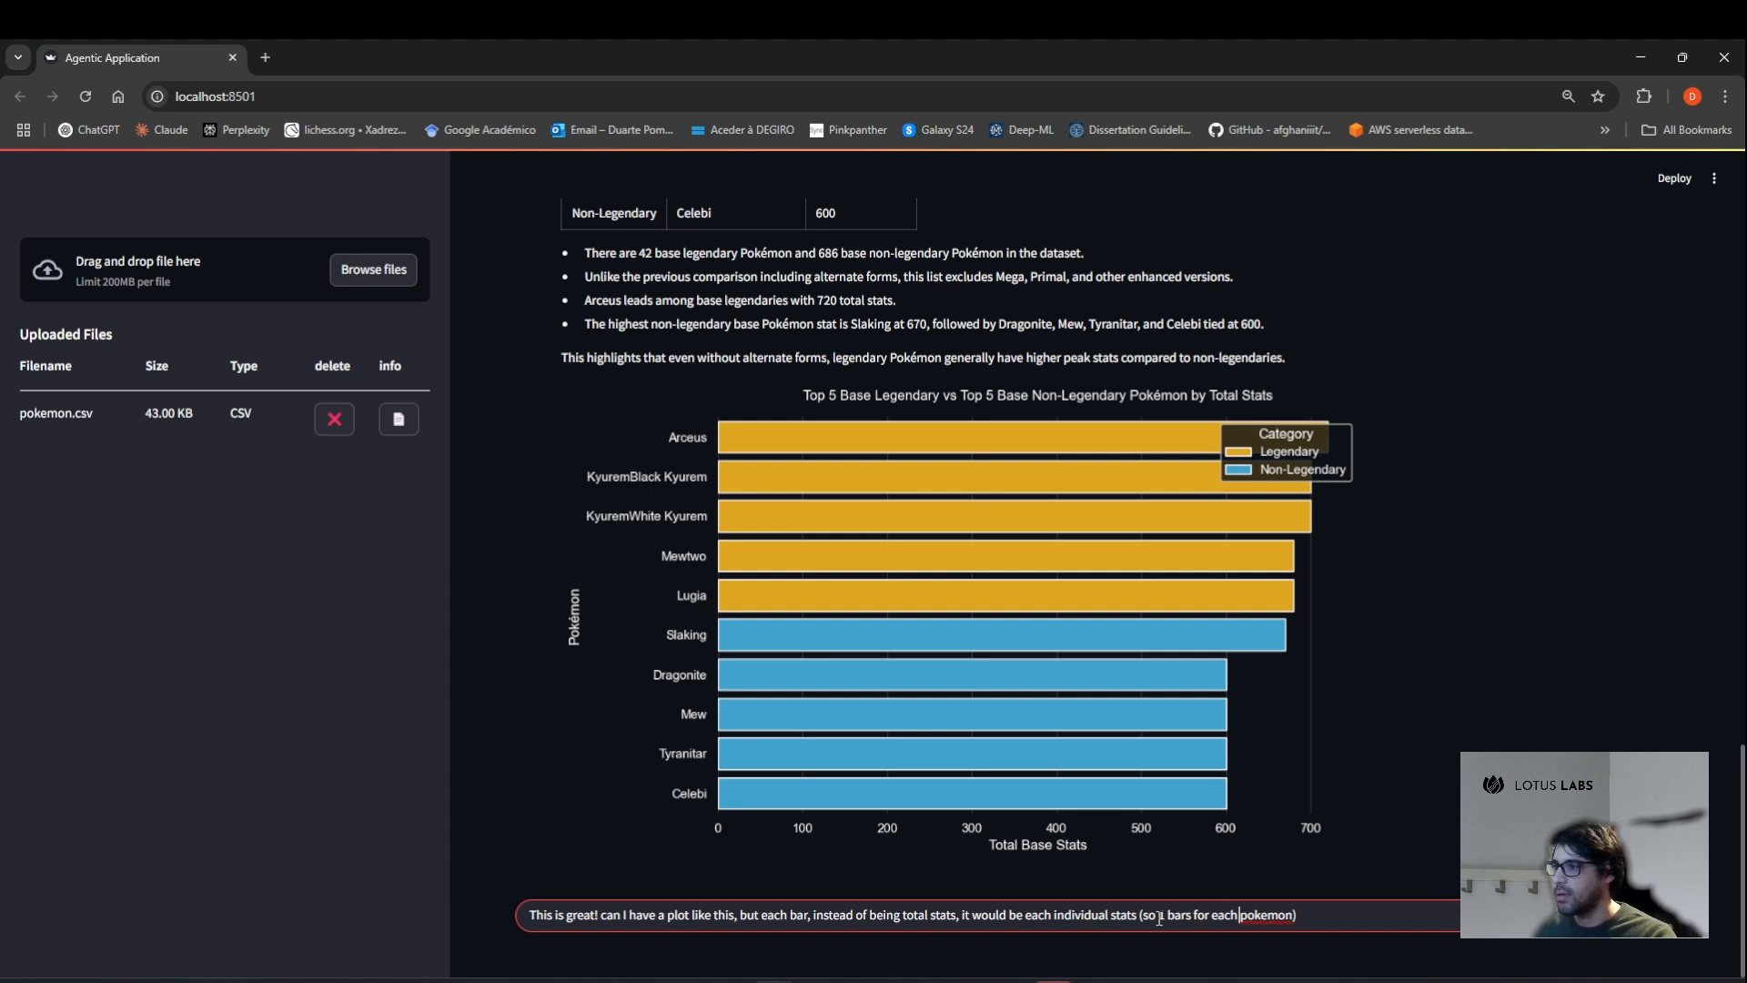
pyautogui.write('s for each stat')
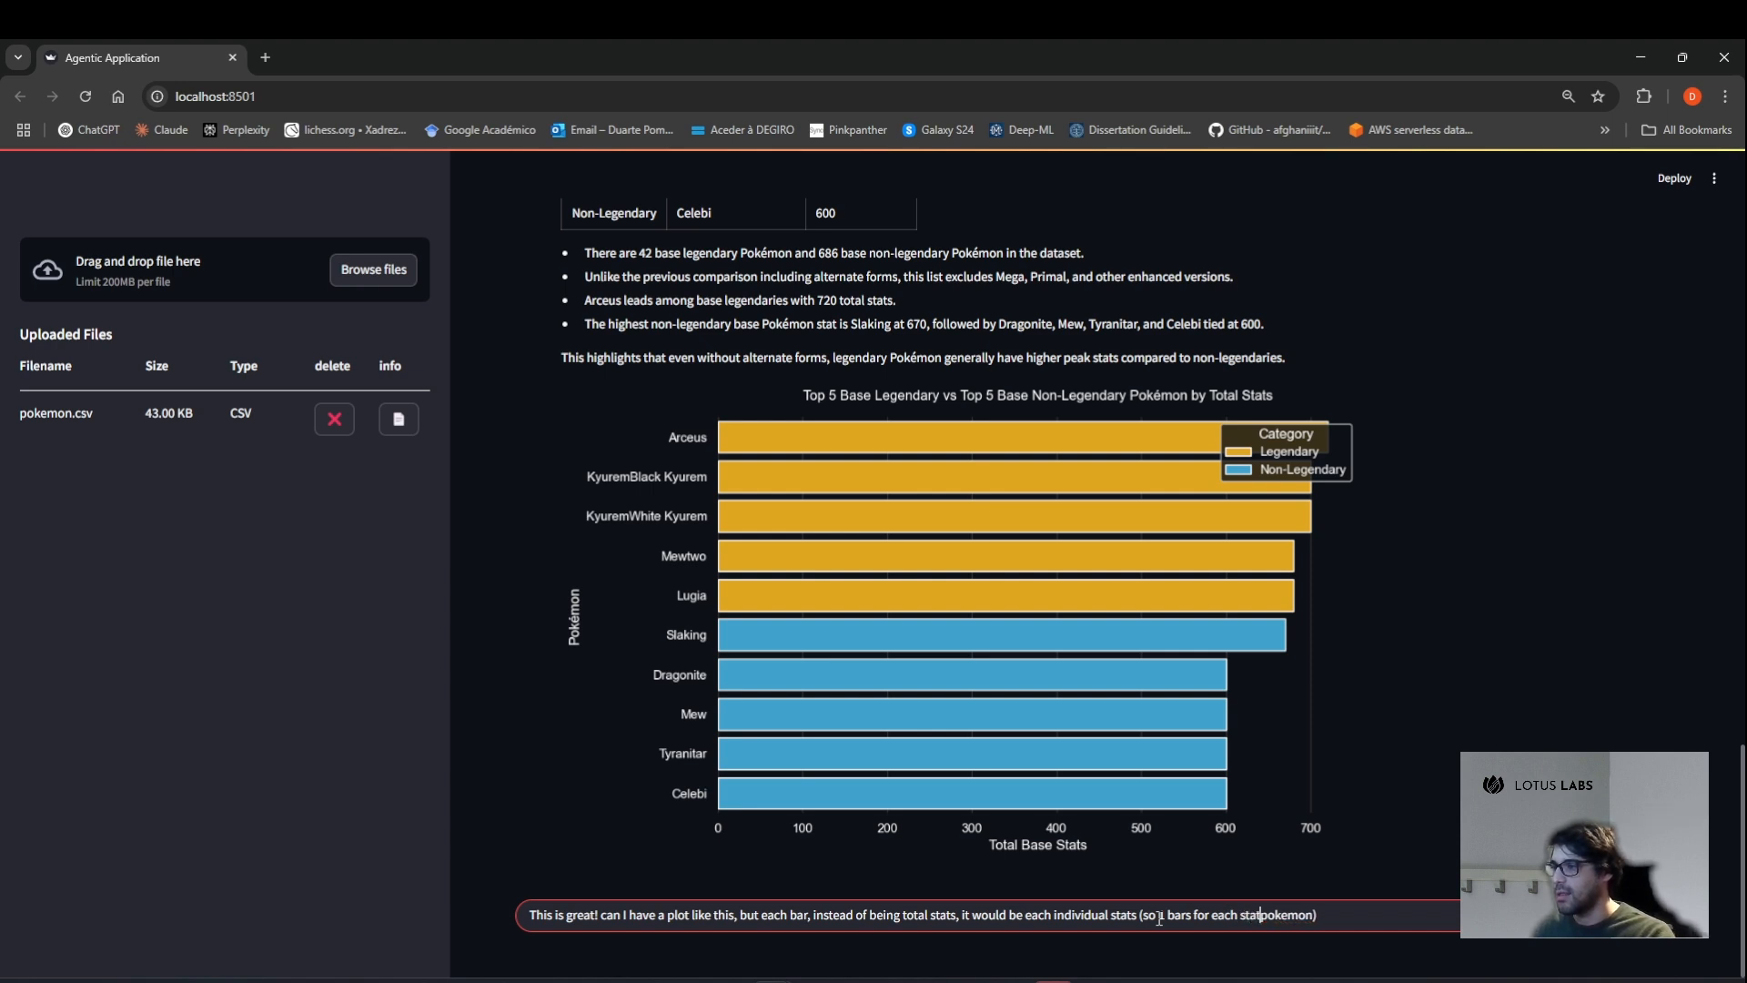
pyautogui.write('s and for each')
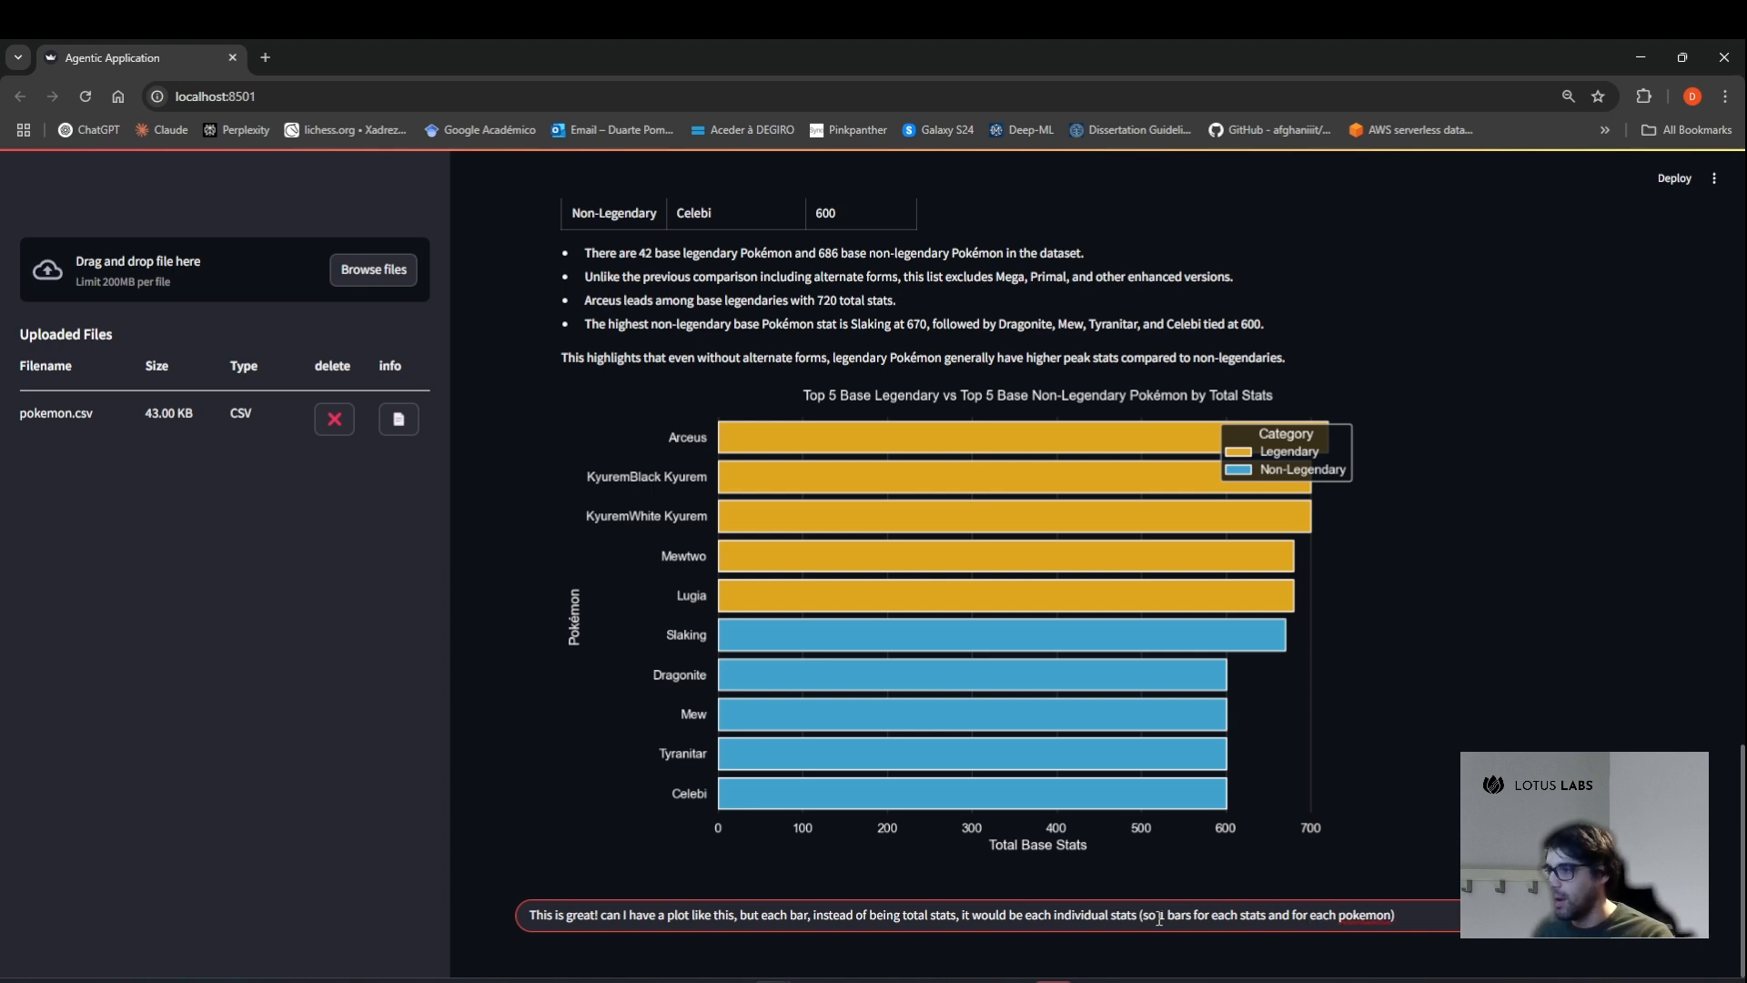
# Ask additionally for the legendary pokemons "in a different color gradient than the non legendary pokemons" and send the request.
pyautogui.click(1447, 912)
pyautogui.write(', and ple')
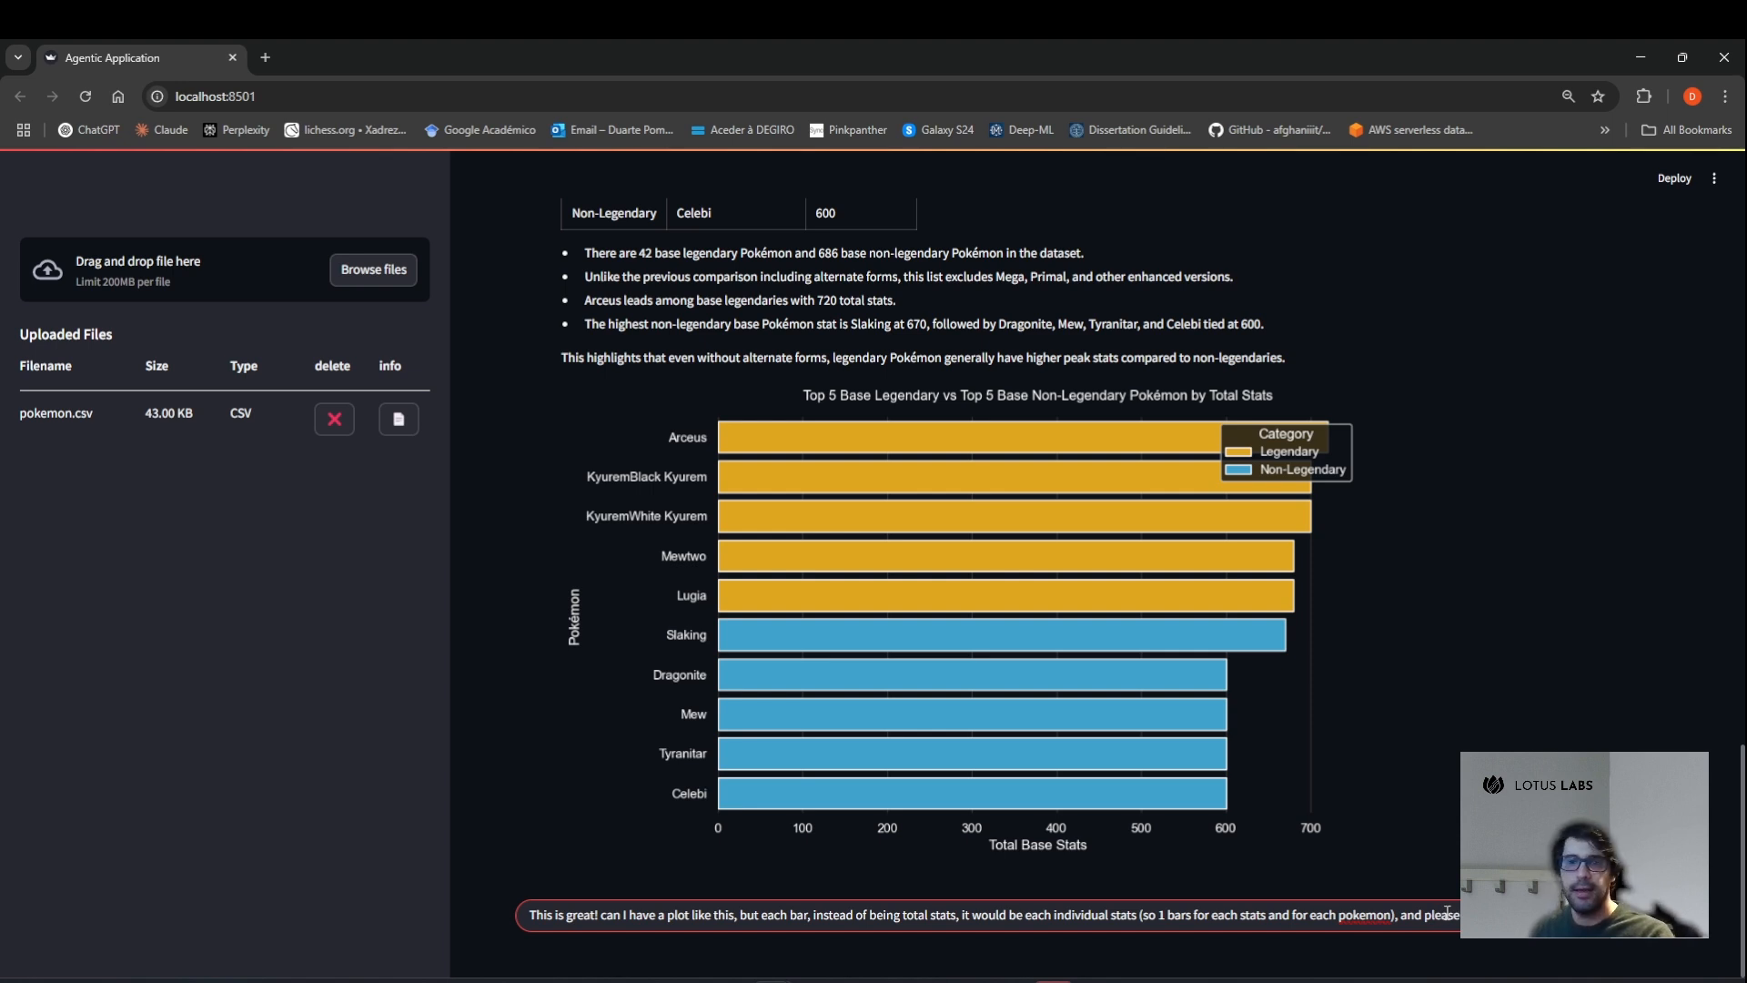
pyautogui.write('ase')
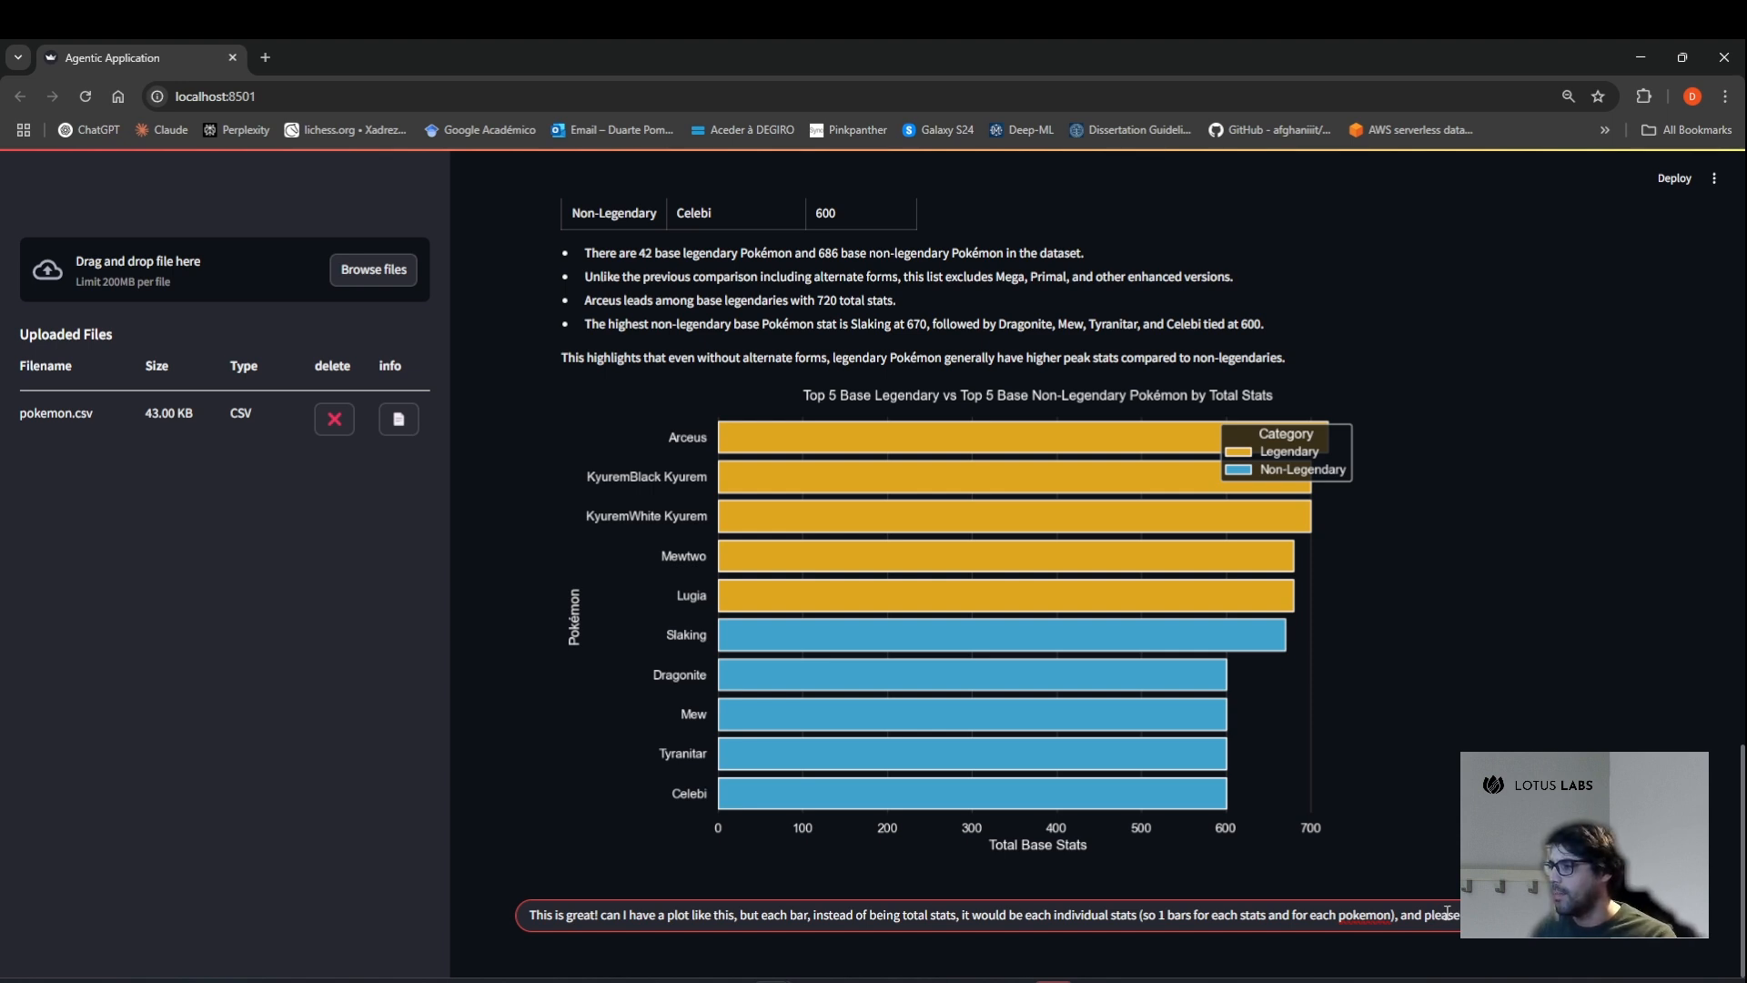
pyautogui.write(' pokemons in a different')
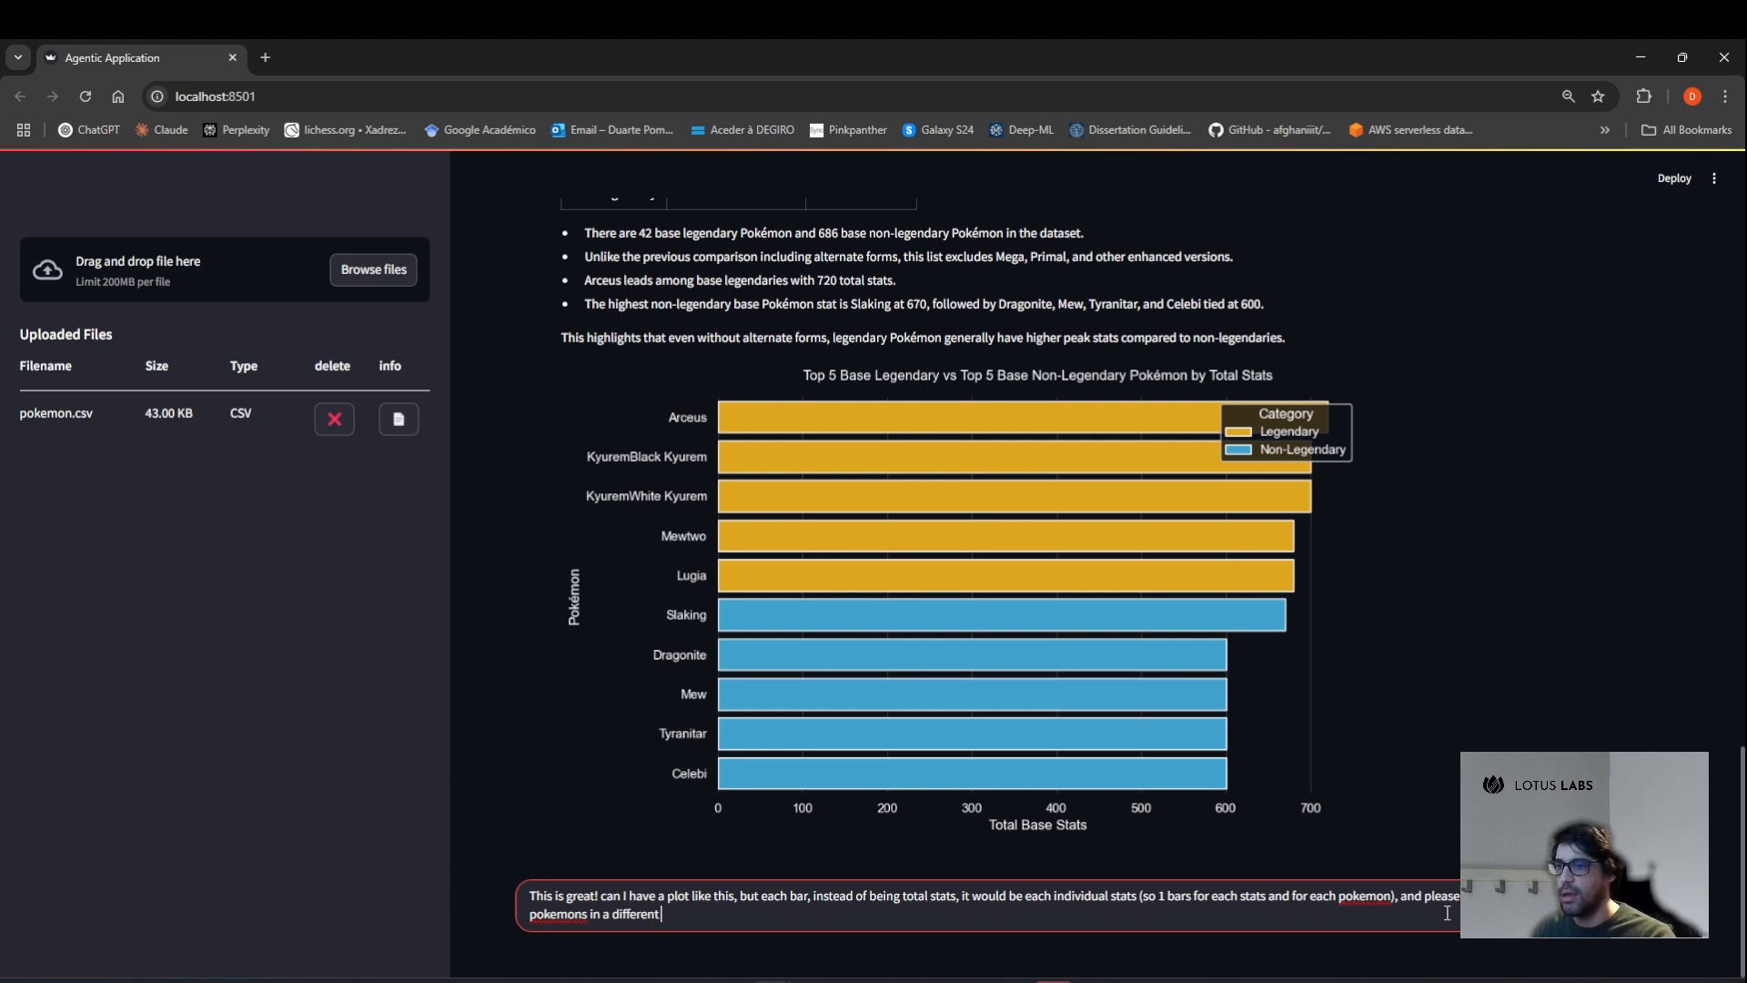
pyautogui.write(' color gradient than t')
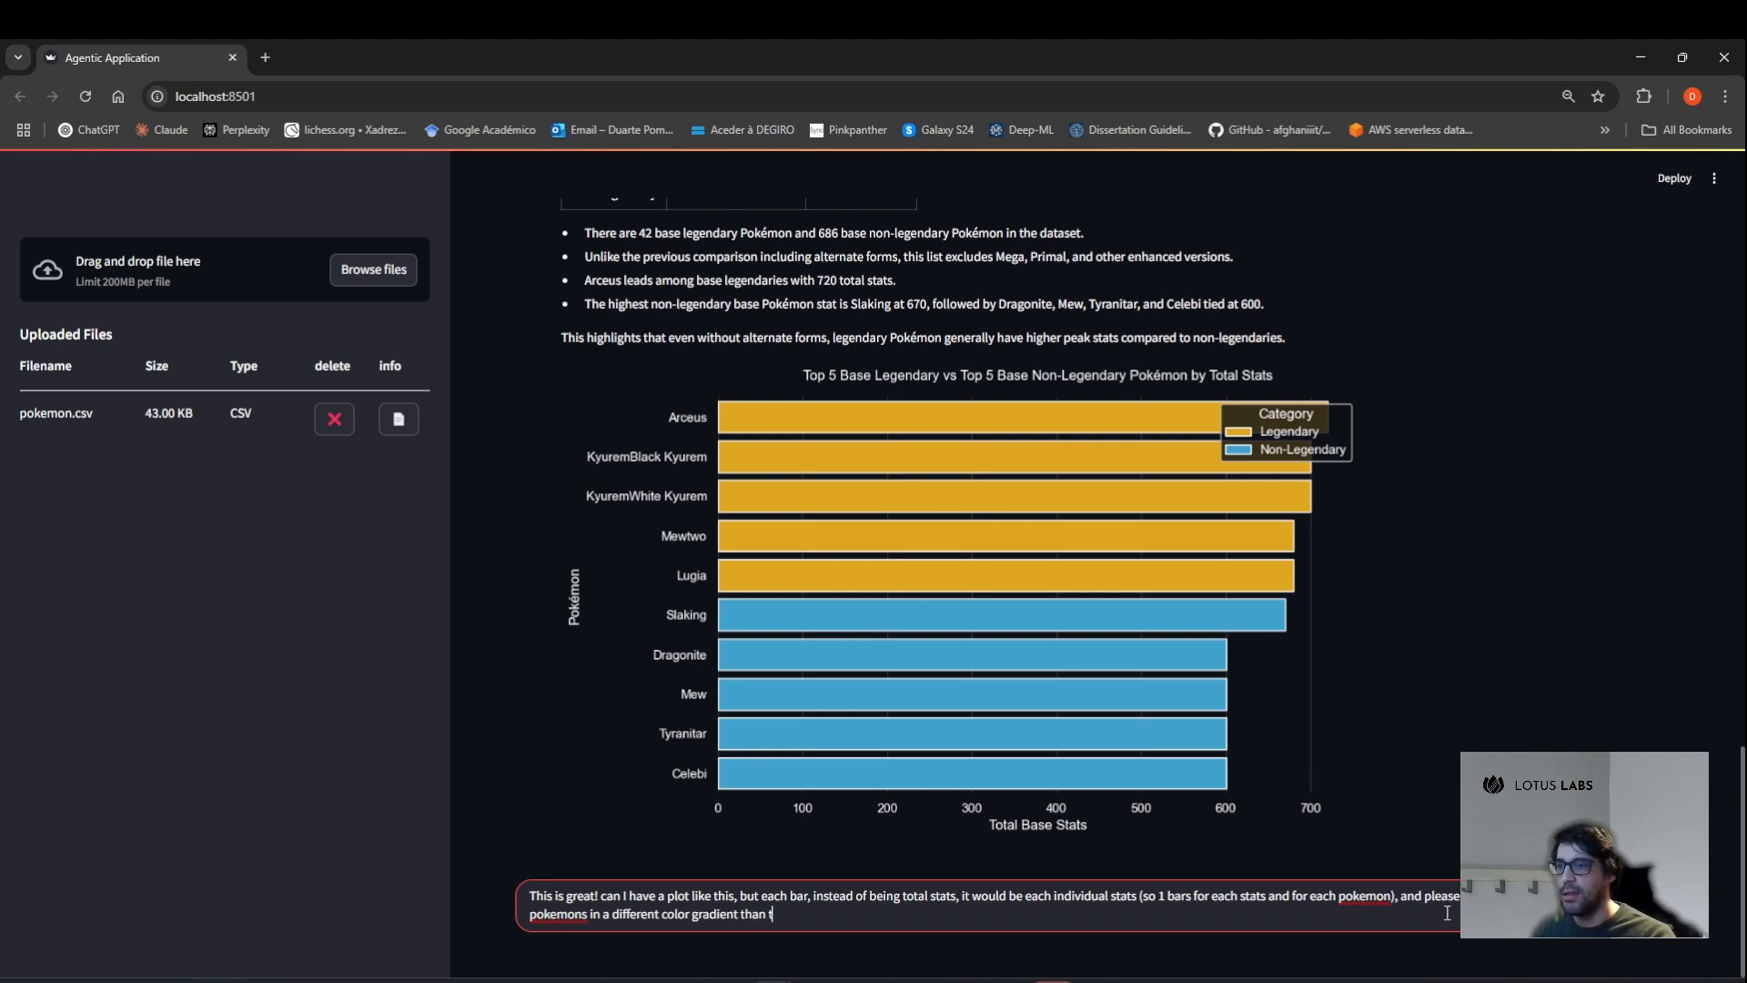
pyautogui.write('he non legendary pokemons')
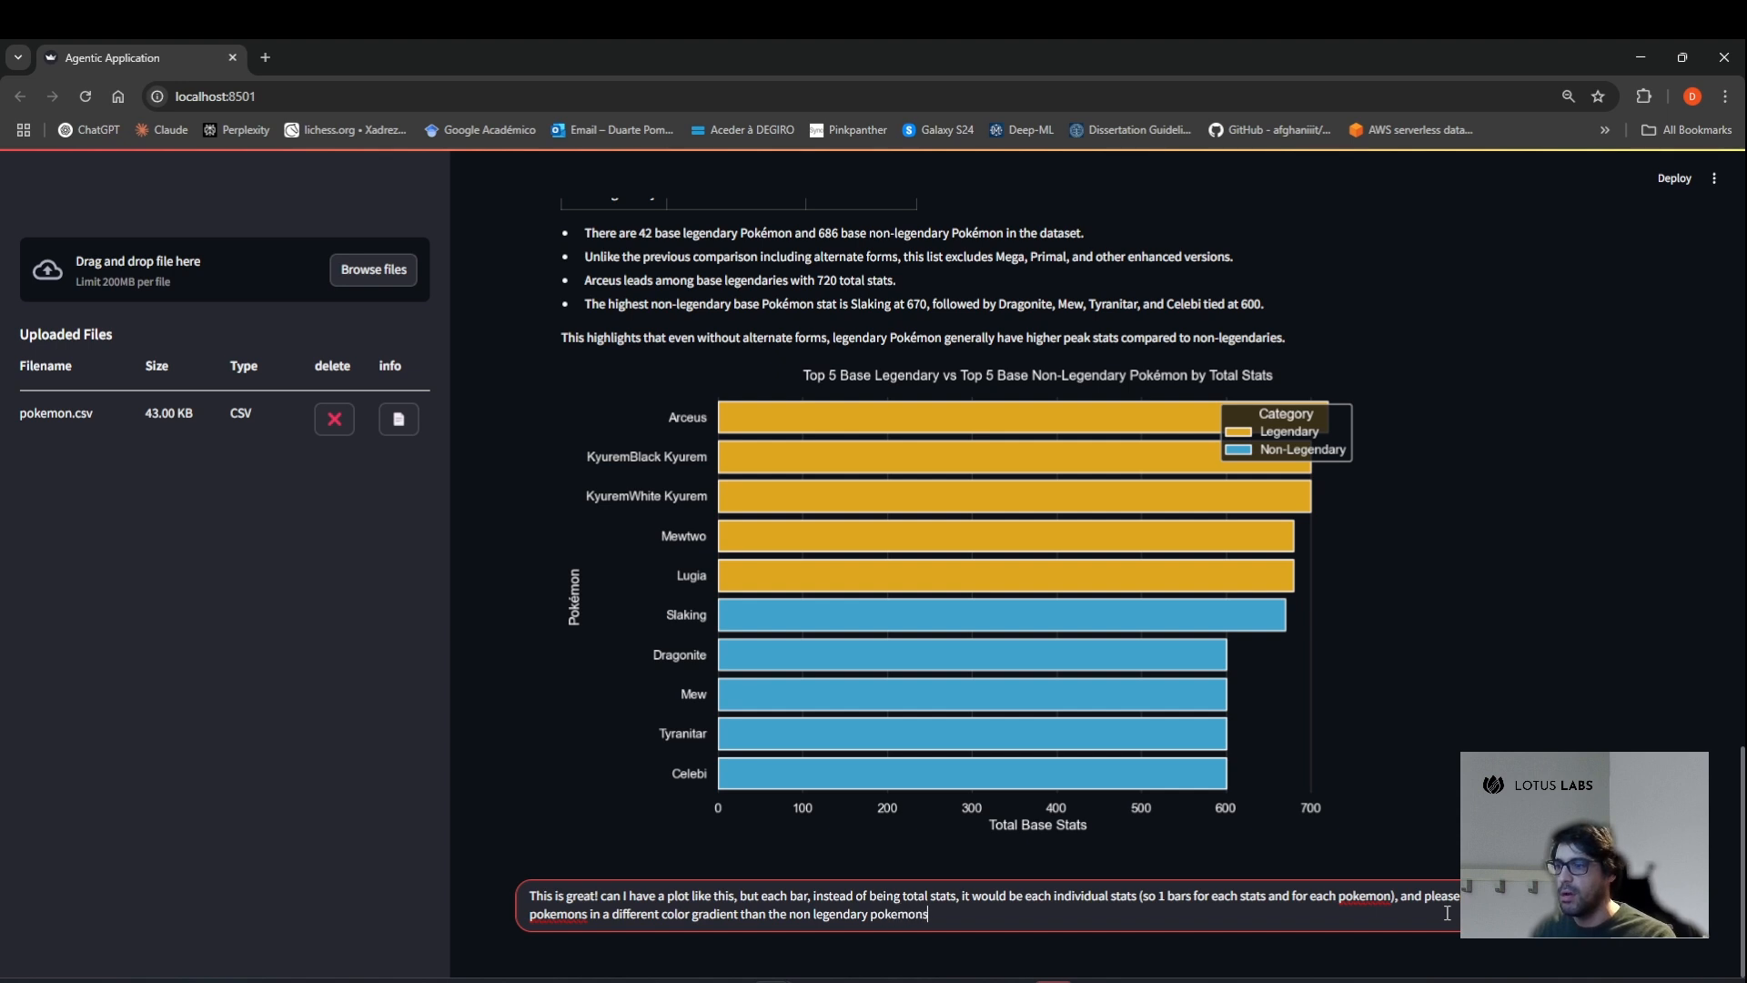
pyautogui.press('Return')
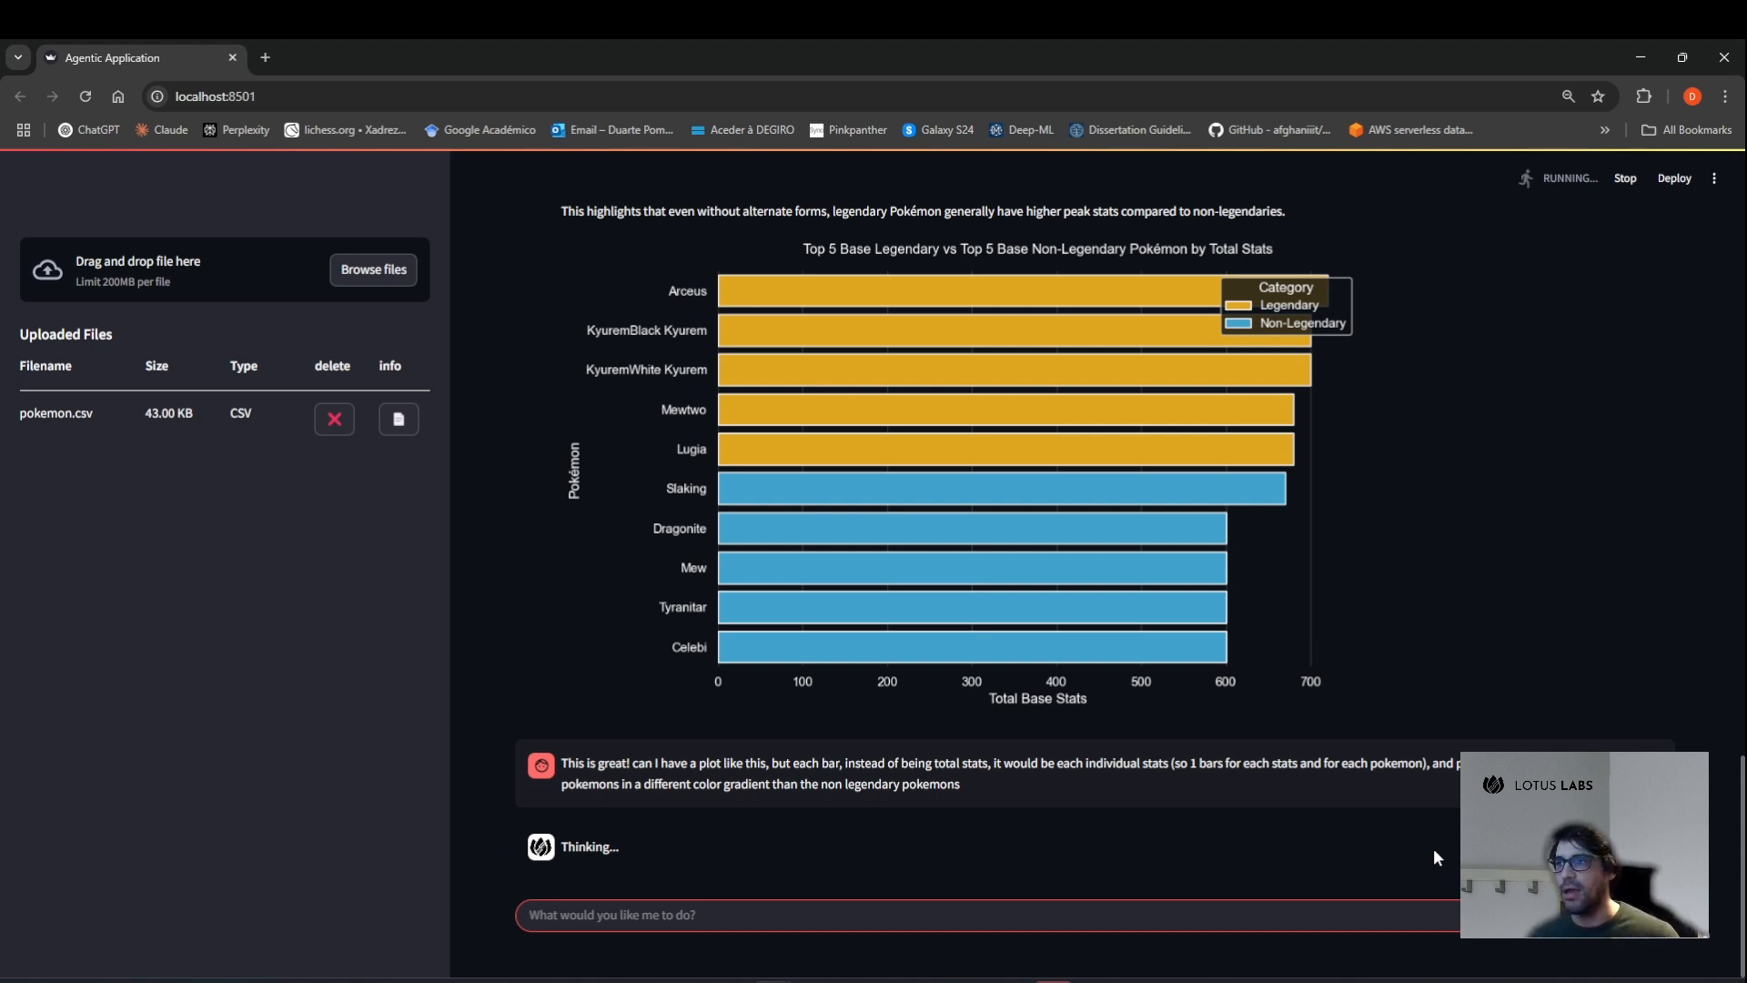
# Reread the base-versions answer while the request runs, and examine the new stats breakdown charts for legendary and non-legendary Pokémon.
pyautogui.scroll(8, 1518, 337)
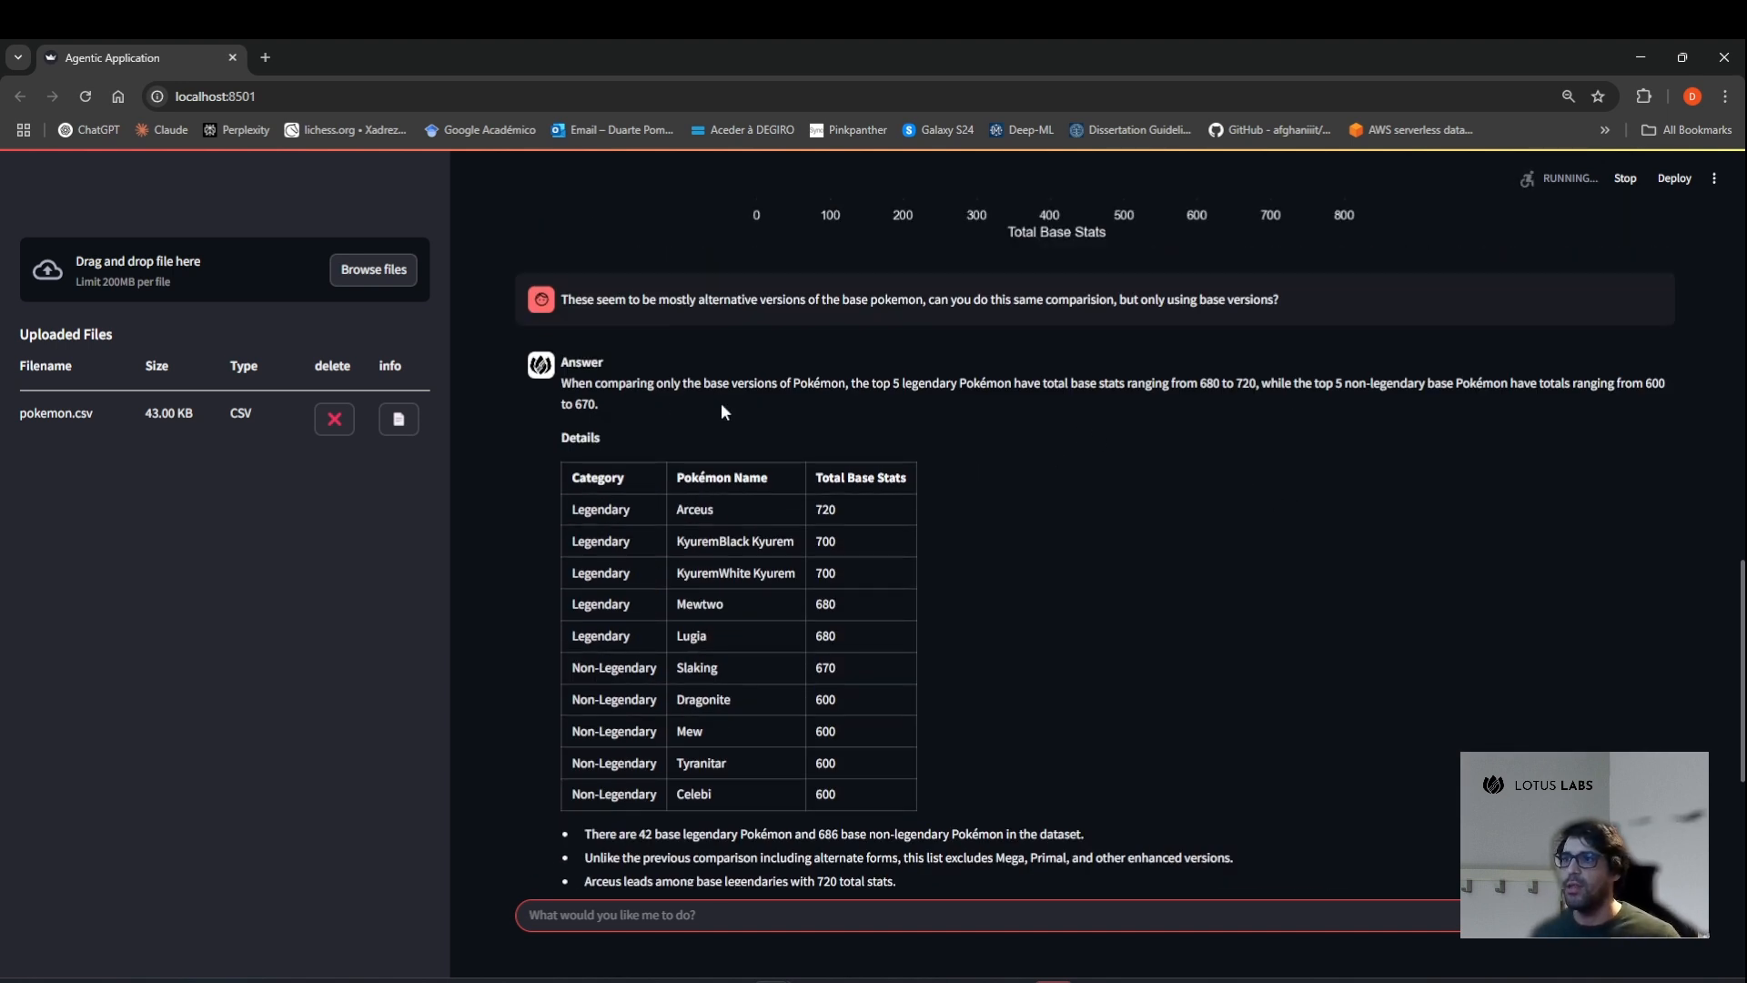
pyautogui.scroll(-2, 800, 411)
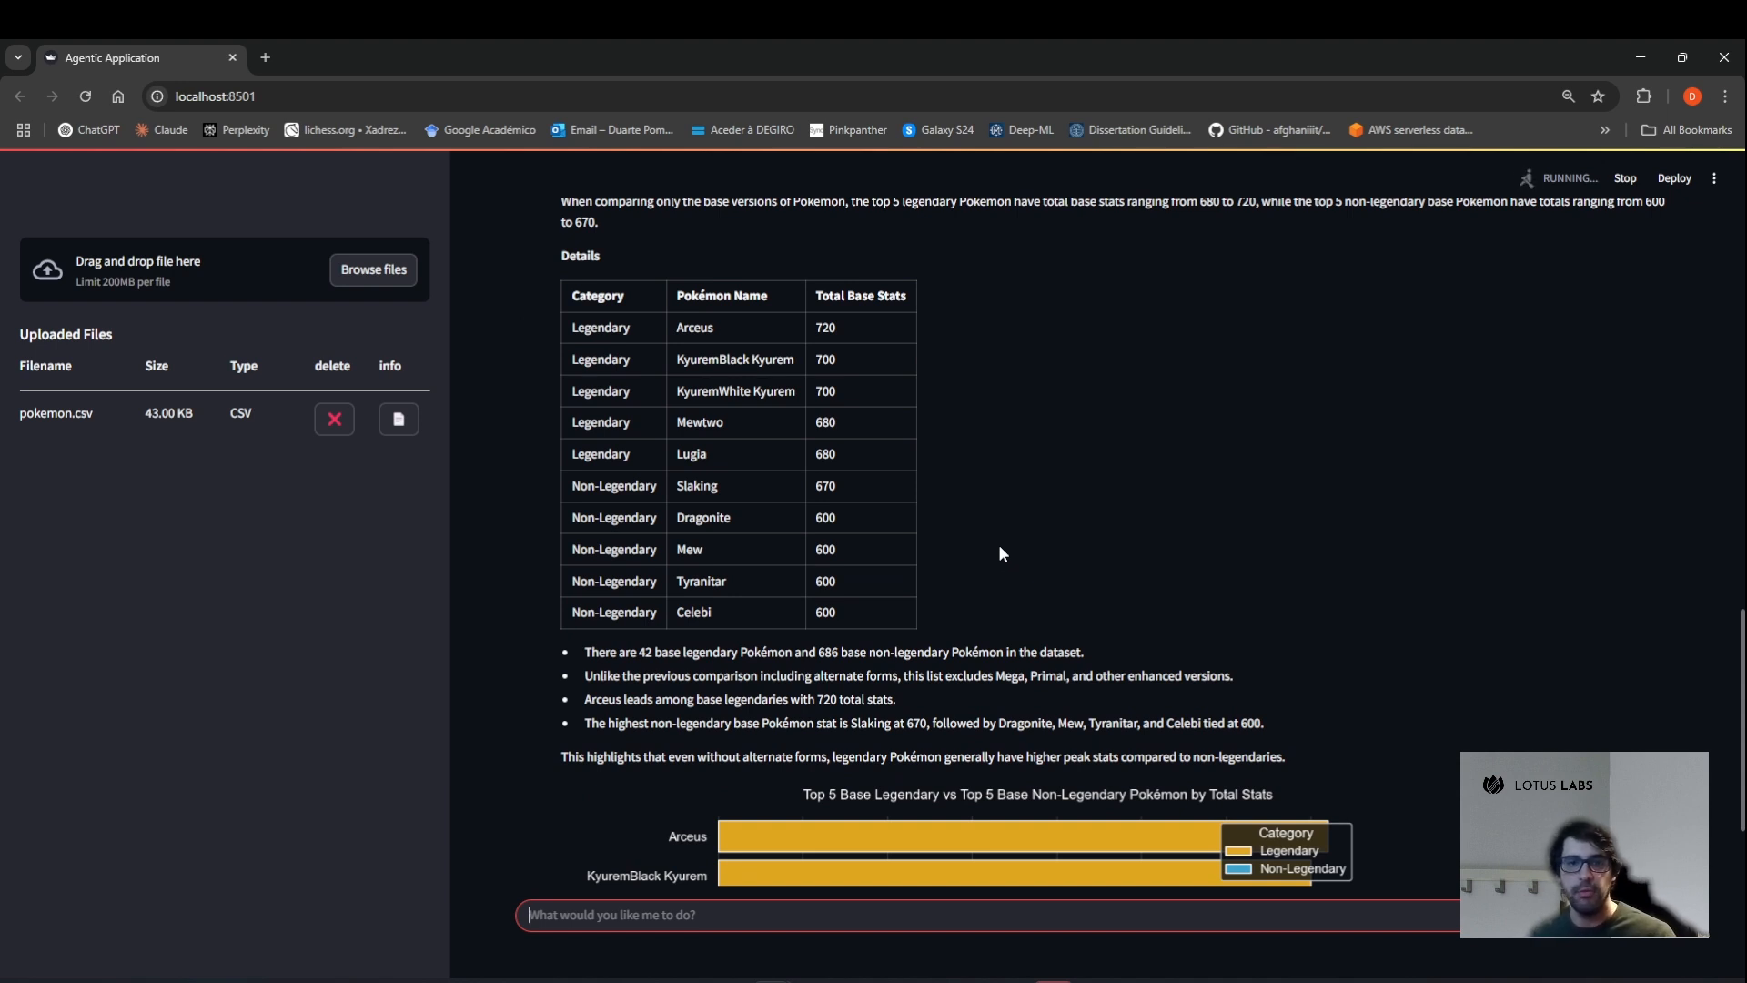
pyautogui.scroll(-2, 980, 544)
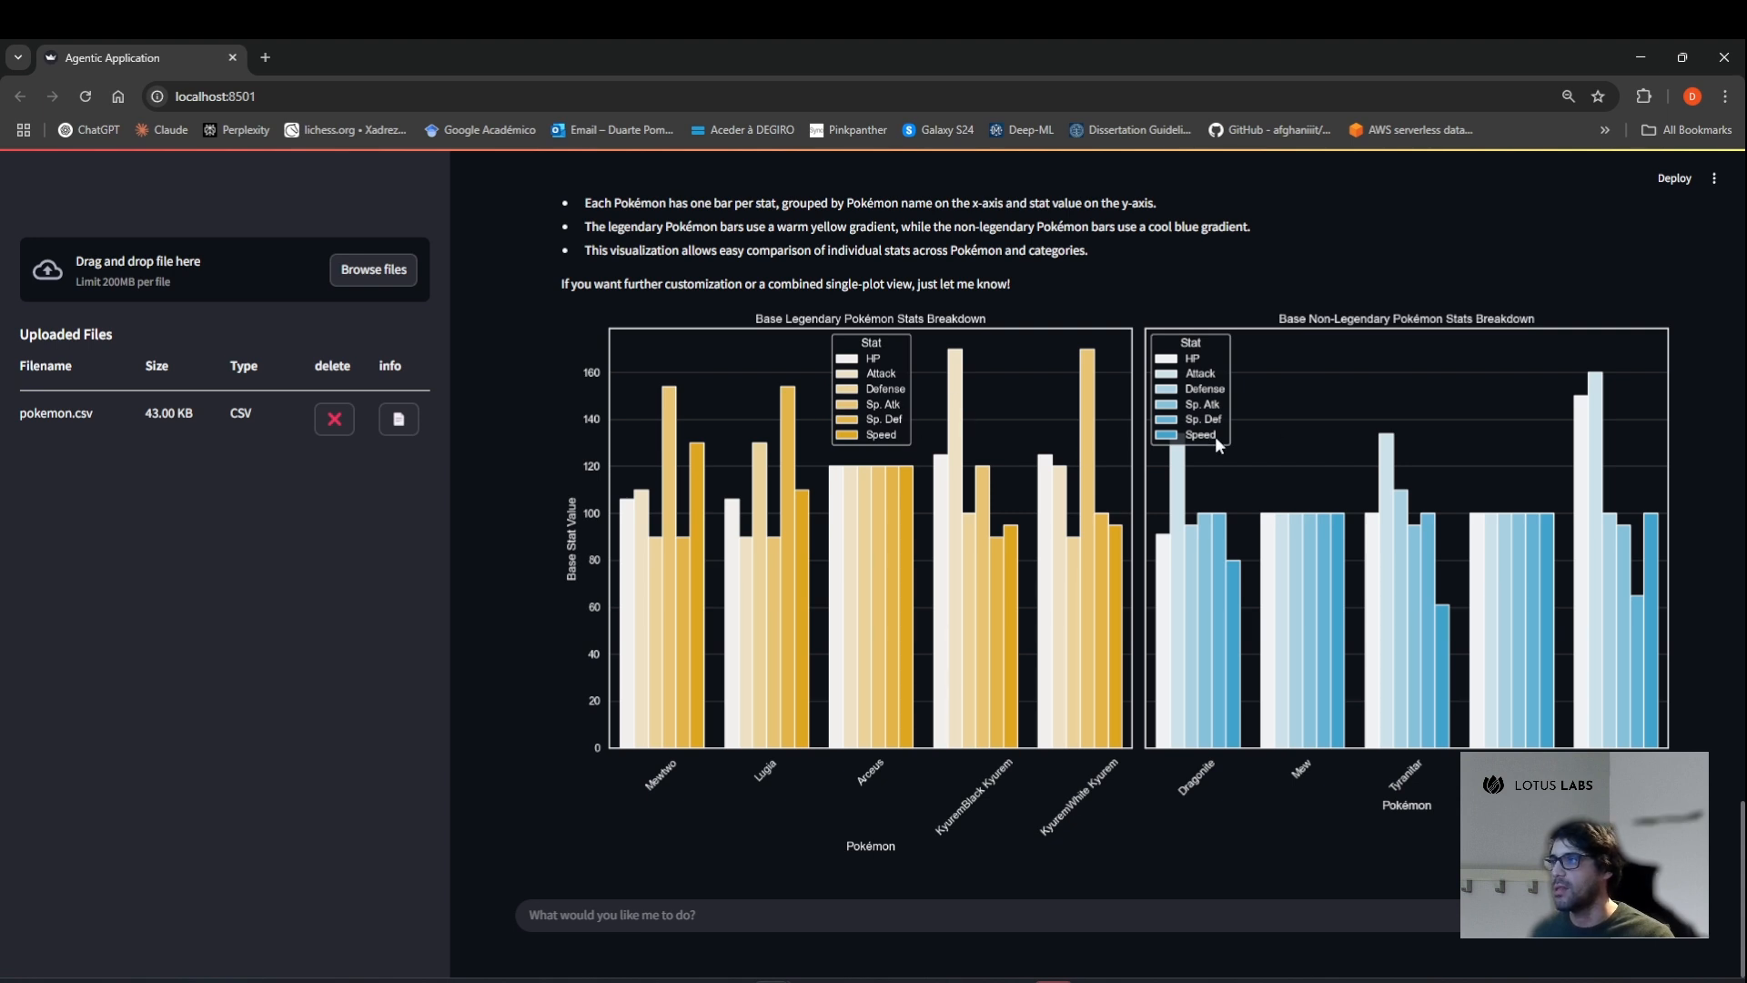
# Start a new follow-up request in the chat.
pyautogui.click(874, 922)
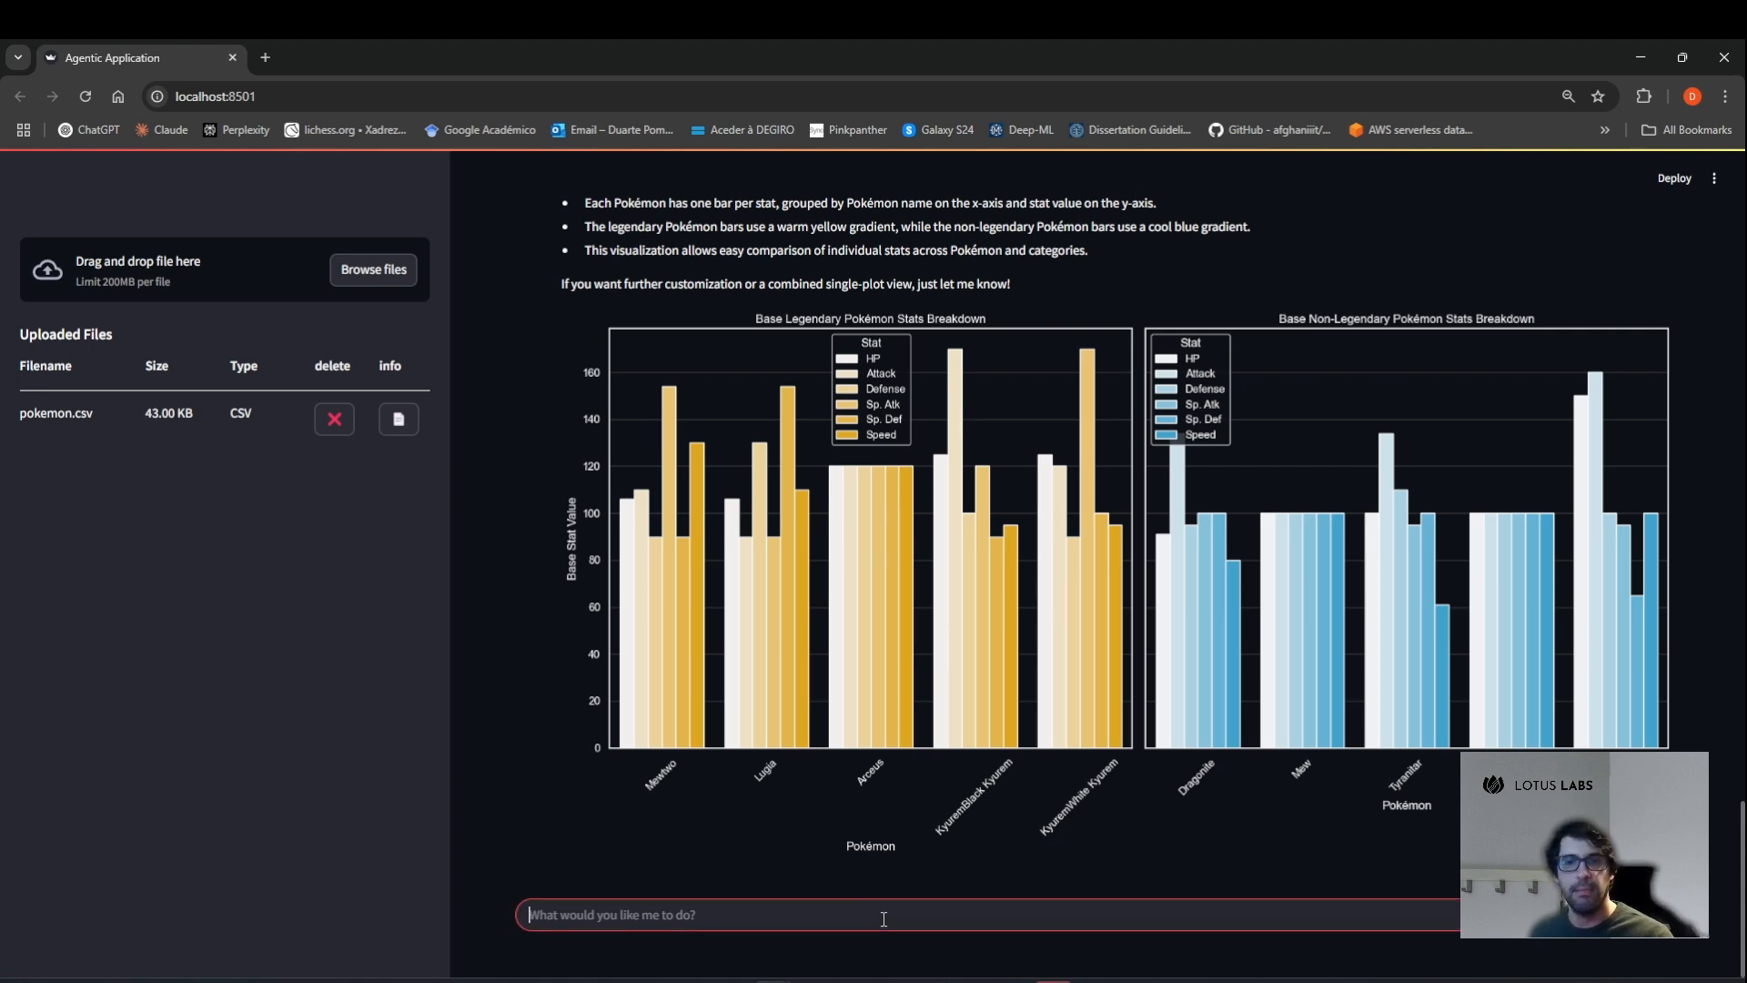